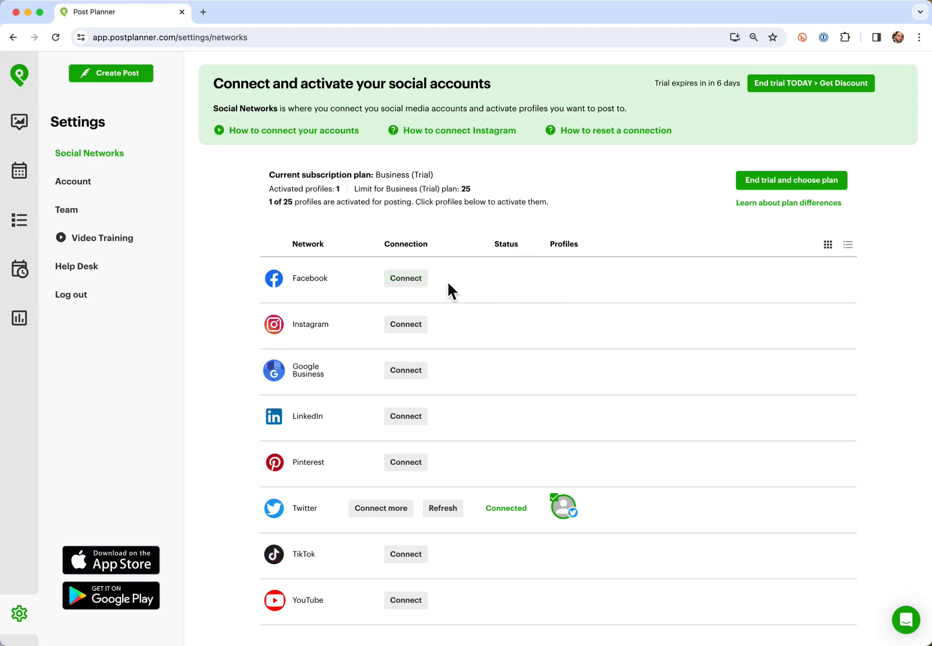
Step: Connect the Facebook account by approving Post Planner's access request, and activate the Post Planner and Testeracity pages for posting
{"action": "left_click", "coordinate": [416, 281]}
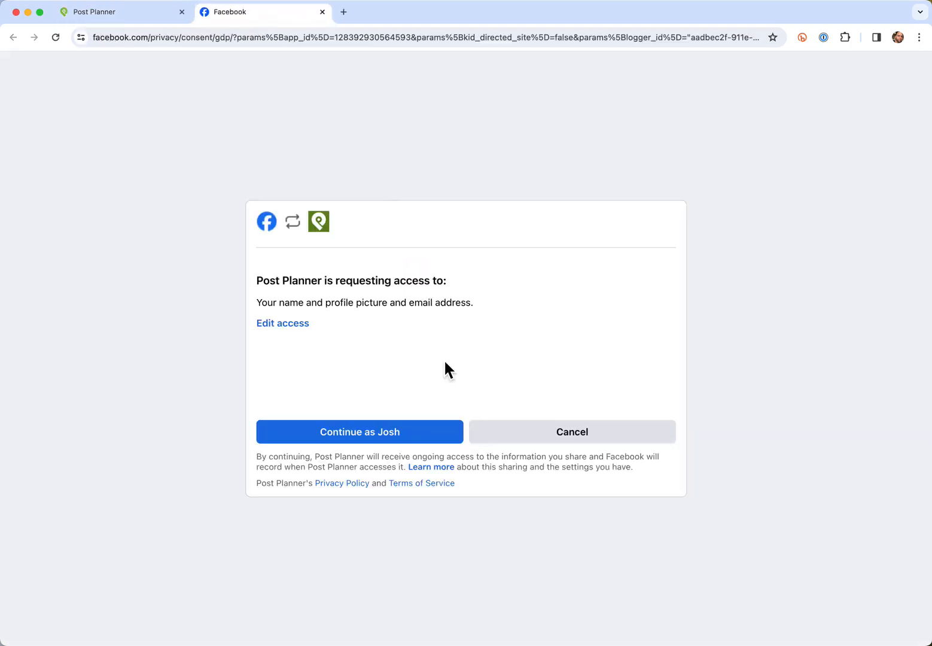
{"action": "left_click", "coordinate": [399, 434]}
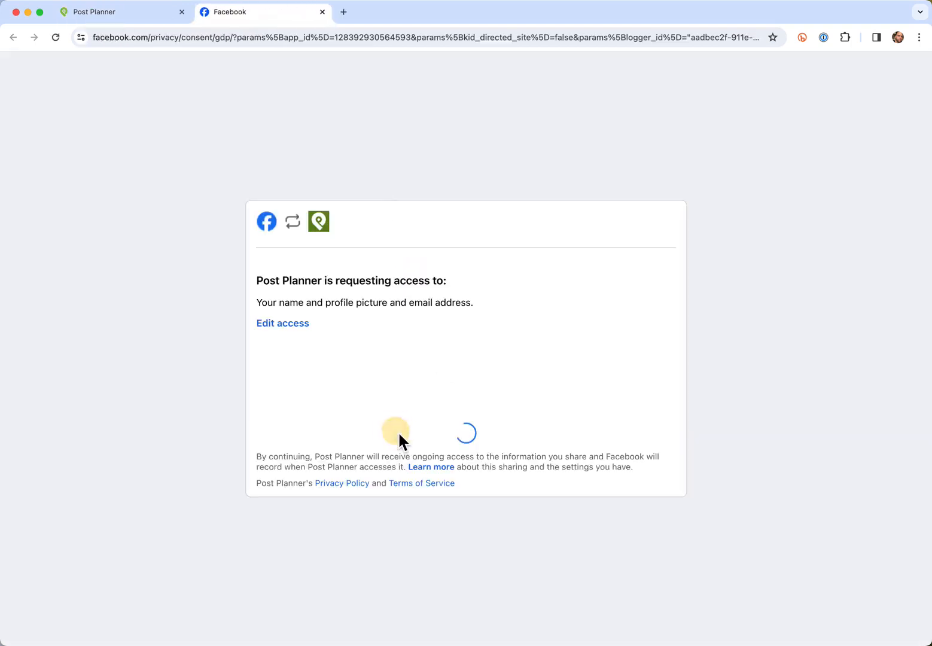
{"action": "left_click", "coordinate": [391, 433]}
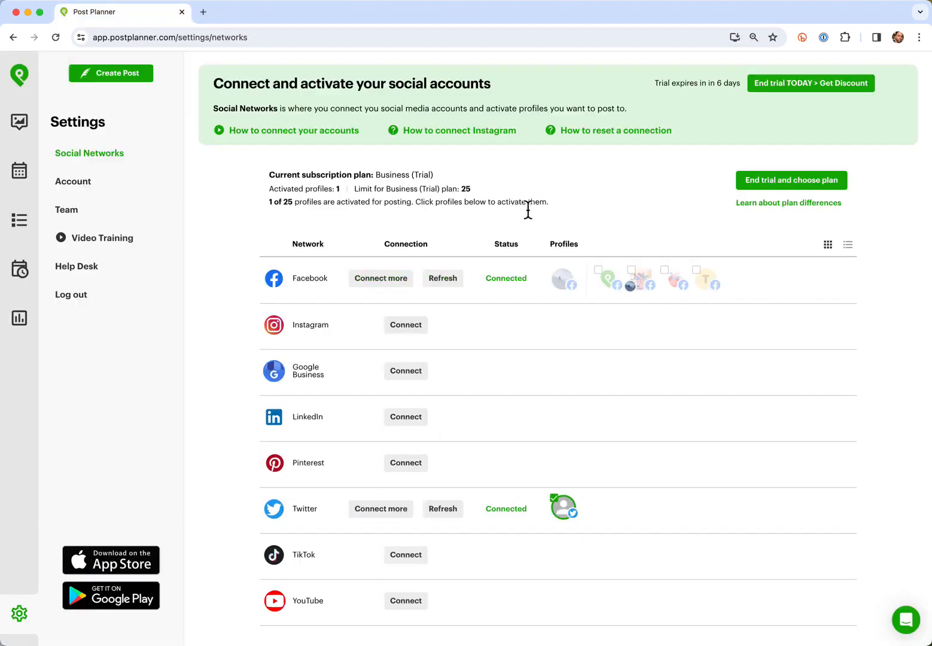
{"action": "left_click", "coordinate": [614, 289]}
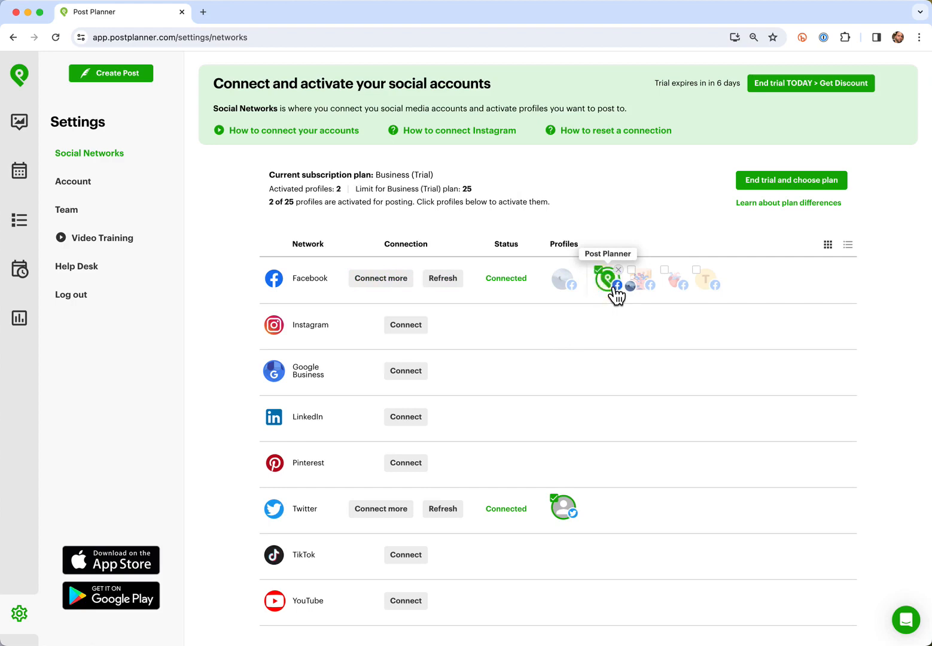
{"action": "left_click", "coordinate": [712, 287]}
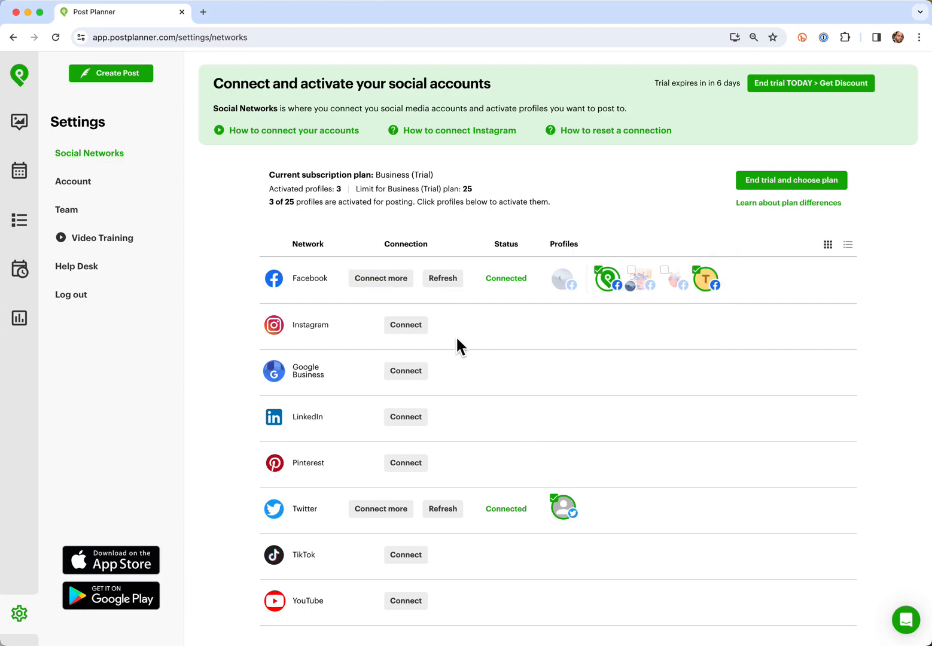
Step: Connect Instagram through Facebook, keeping all accounts, Pages and permissions selected, and activate the Post Planner and Testeracity Instagram profiles
{"action": "left_click", "coordinate": [413, 329]}
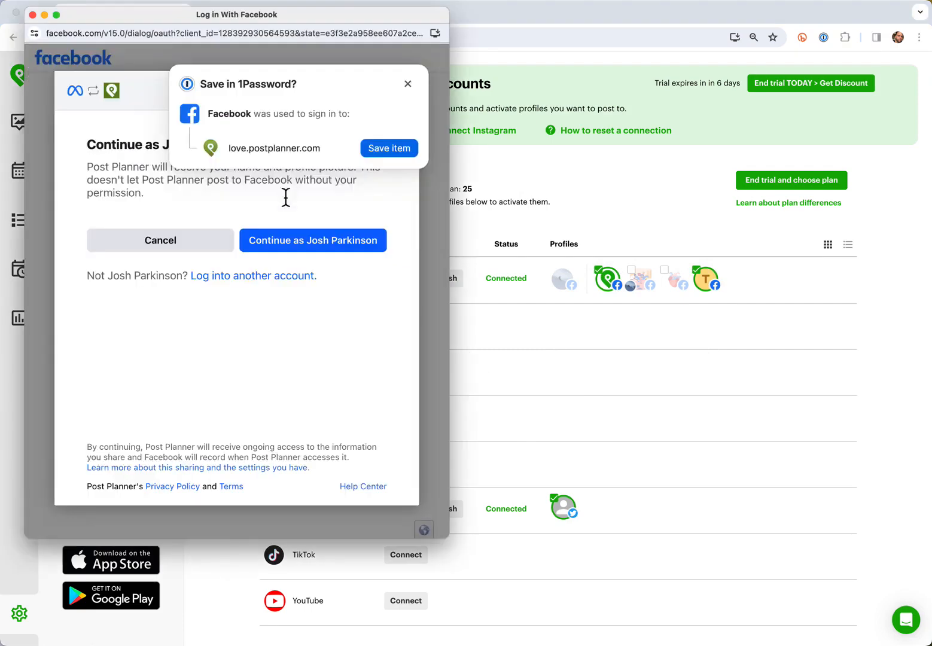
{"action": "left_click", "coordinate": [311, 254]}
{"action": "left_click", "coordinate": [407, 84]}
{"action": "left_click", "coordinate": [372, 243]}
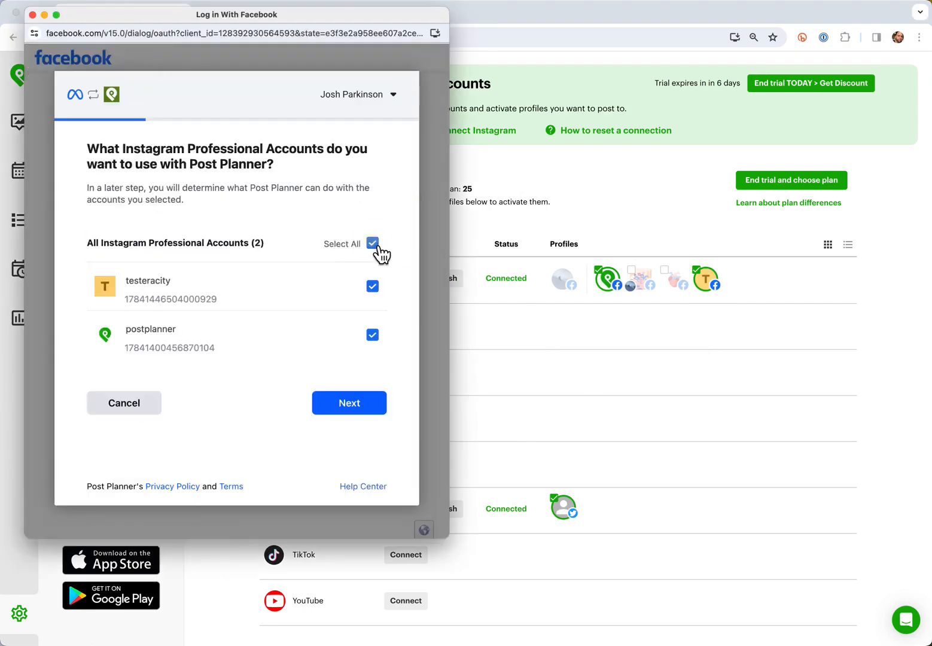
{"action": "left_click", "coordinate": [350, 407]}
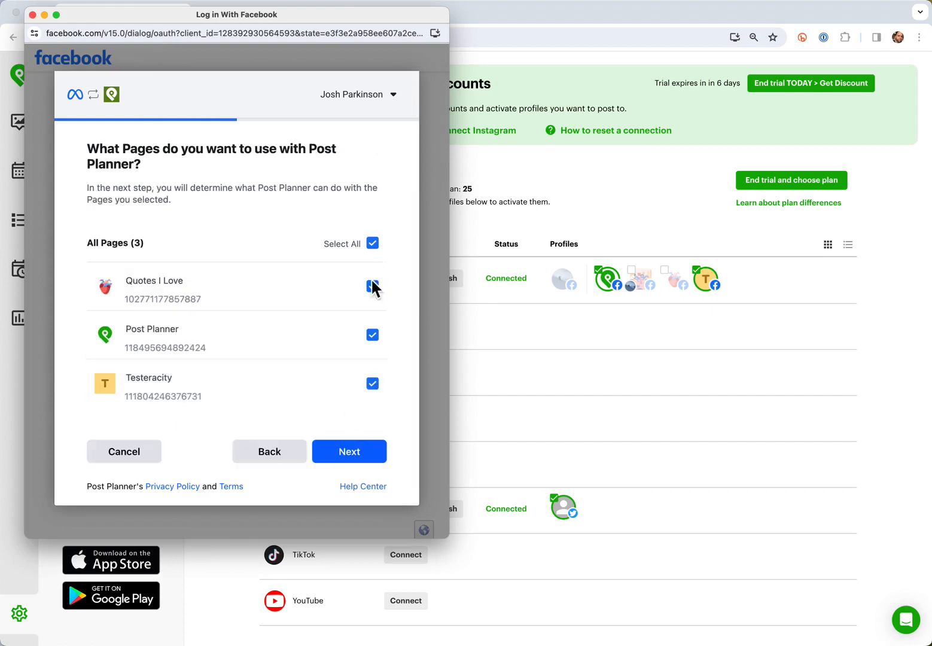
{"action": "left_click", "coordinate": [362, 456]}
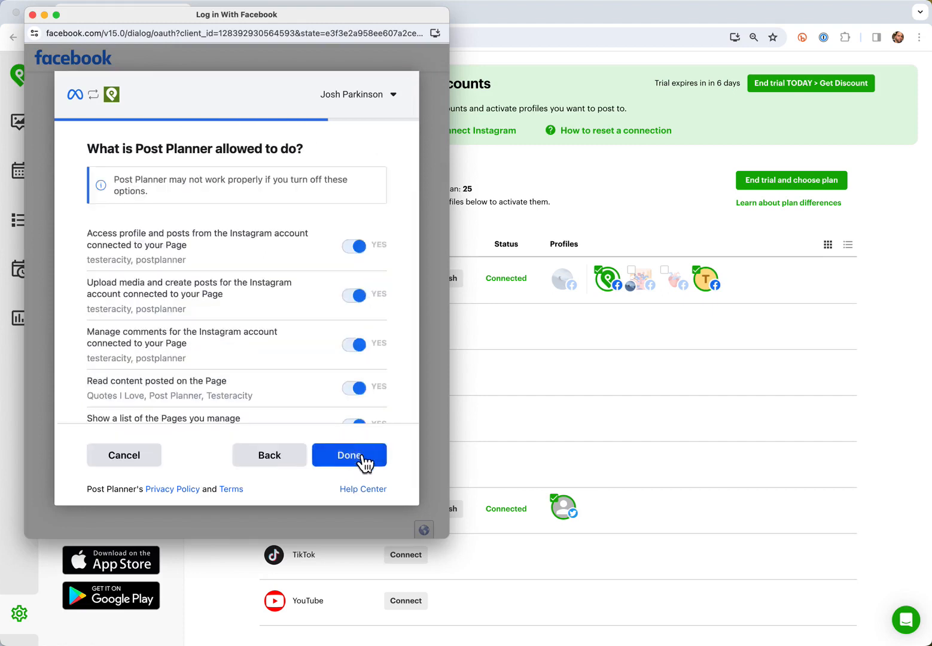
{"action": "scroll", "coordinate": [366, 320], "scroll_direction": "down", "scroll_amount": 2}
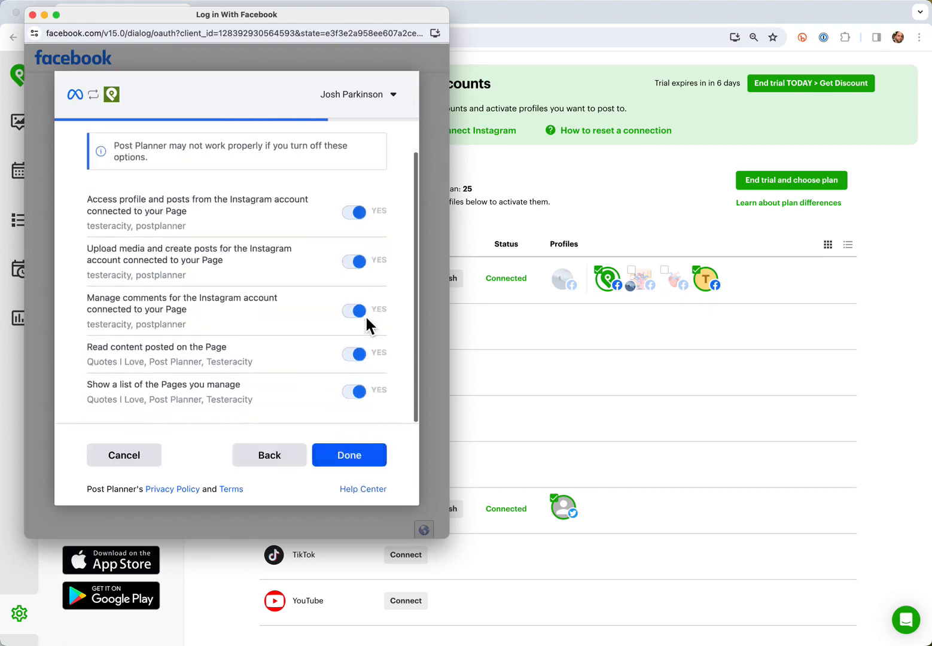
{"action": "left_click", "coordinate": [359, 470]}
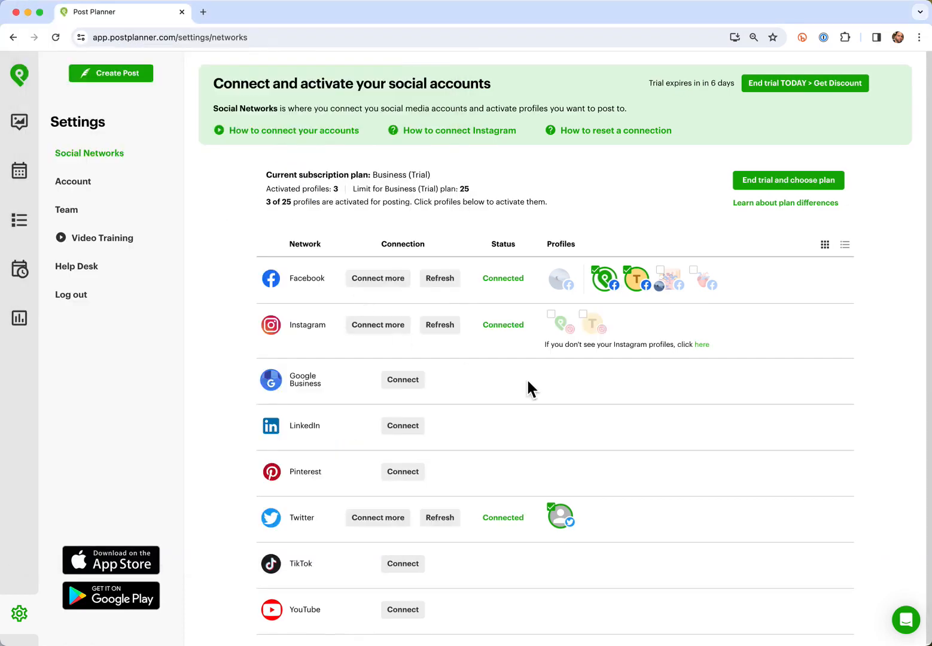
{"action": "left_click", "coordinate": [565, 334]}
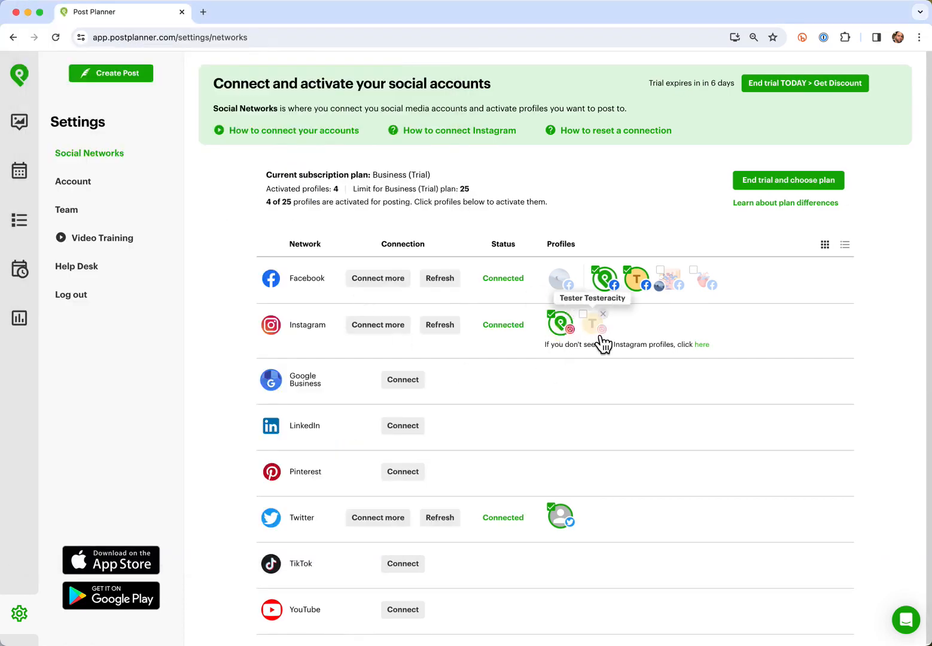
{"action": "left_click", "coordinate": [601, 342]}
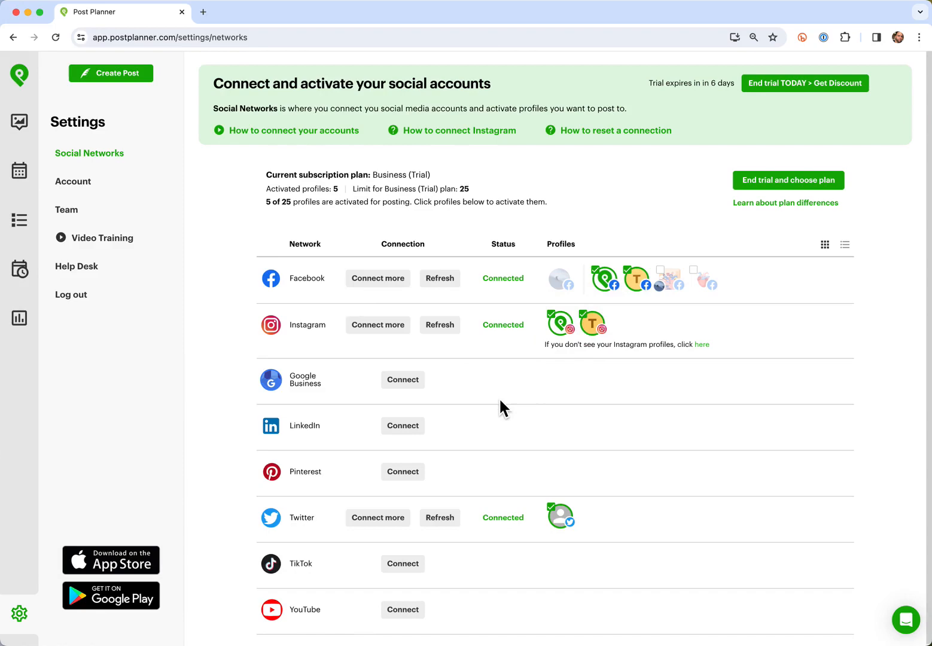
Step: Connect Google Business by choosing a Google account and granting access, and activate the Testeracity profile
{"action": "left_click", "coordinate": [414, 390]}
{"action": "left_click", "coordinate": [230, 413]}
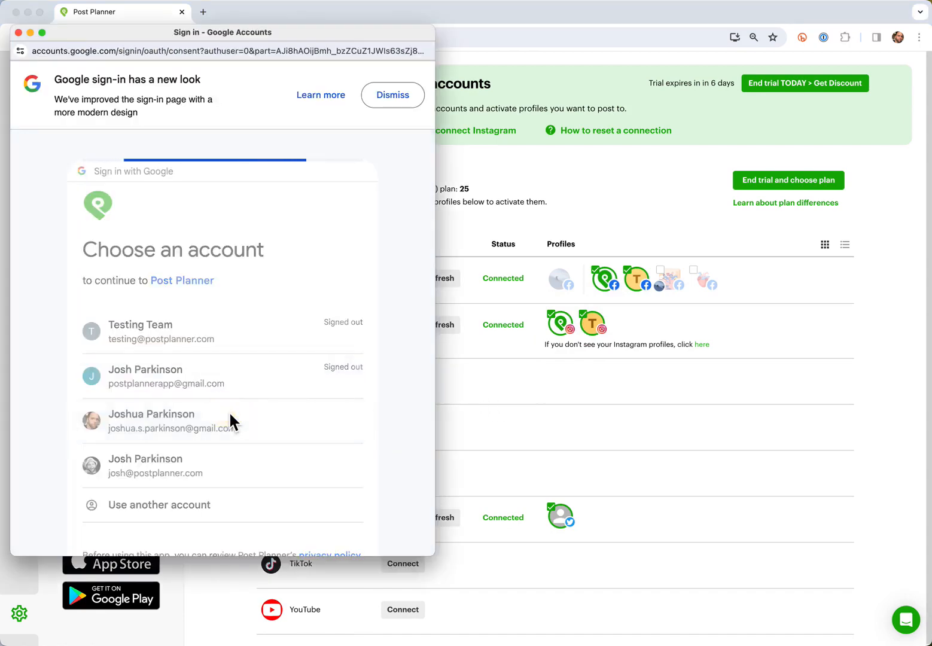
{"action": "scroll", "coordinate": [229, 411], "scroll_direction": "down", "scroll_amount": 3}
{"action": "left_click", "coordinate": [280, 460]}
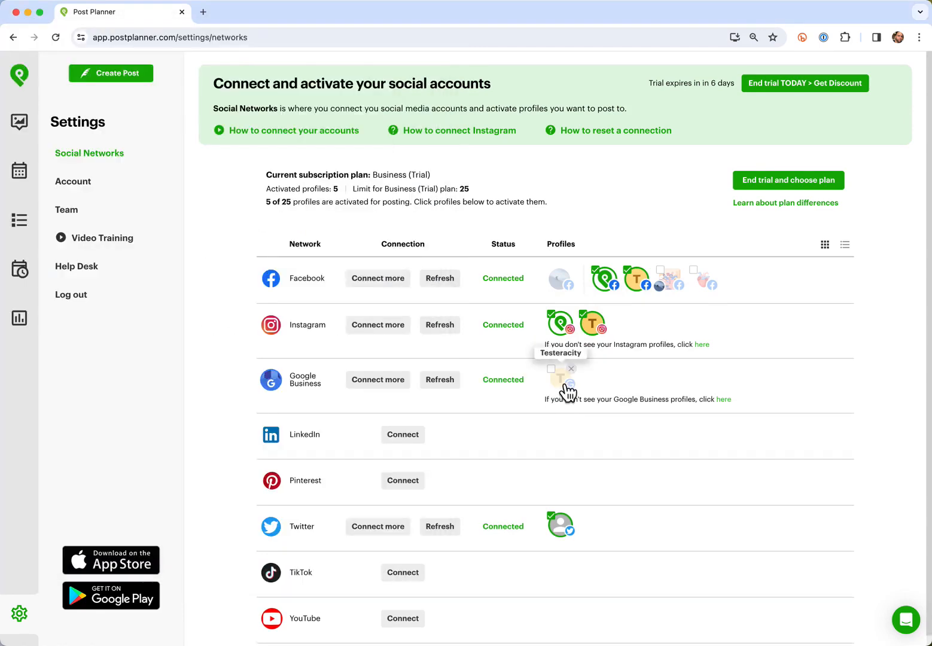
{"action": "left_click", "coordinate": [562, 383]}
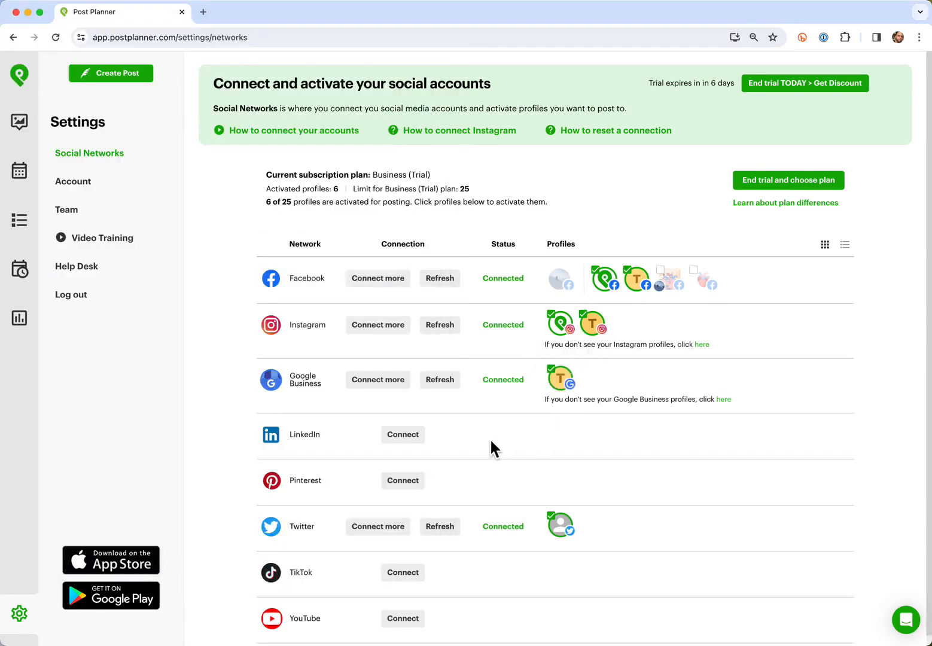
Step: Connect LinkedIn by signing in with the account e-mail and password, and activate the Testeracity and Post Planner company pages
{"action": "left_click", "coordinate": [403, 435]}
{"action": "left_click", "coordinate": [73, 278]}
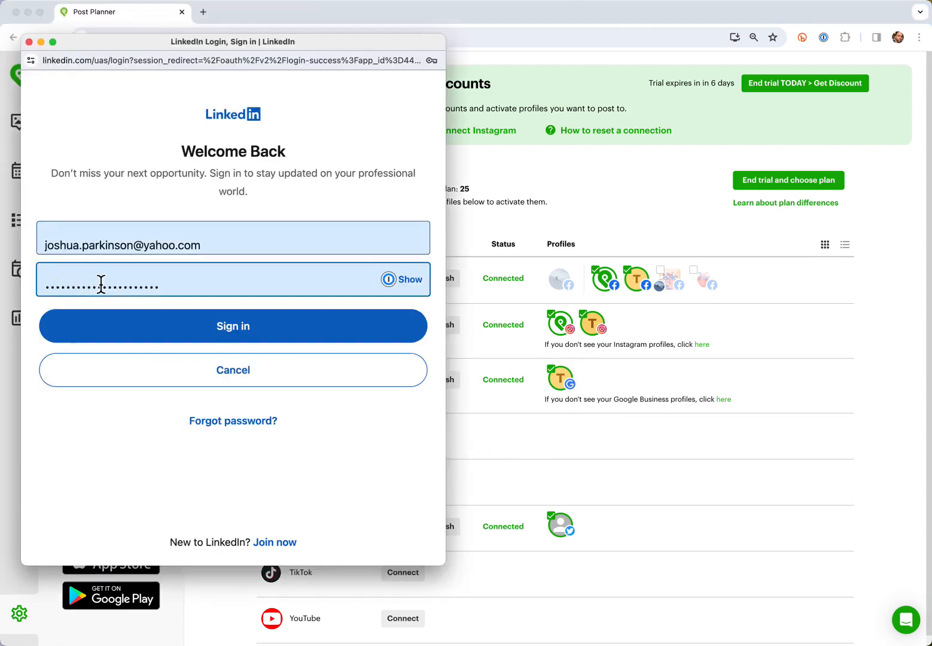
{"action": "left_click", "coordinate": [230, 338]}
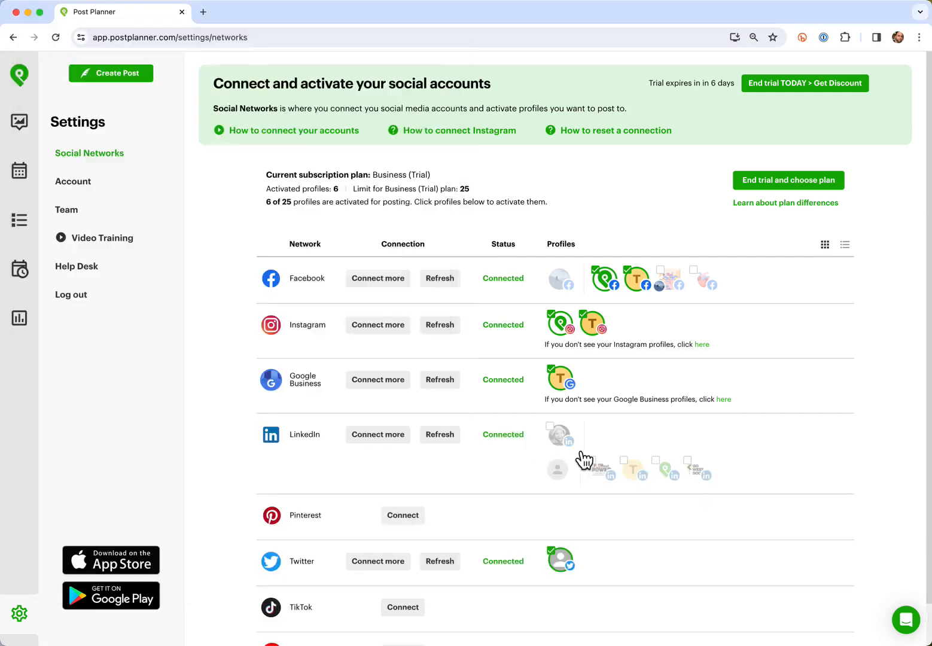
{"action": "left_click", "coordinate": [634, 477]}
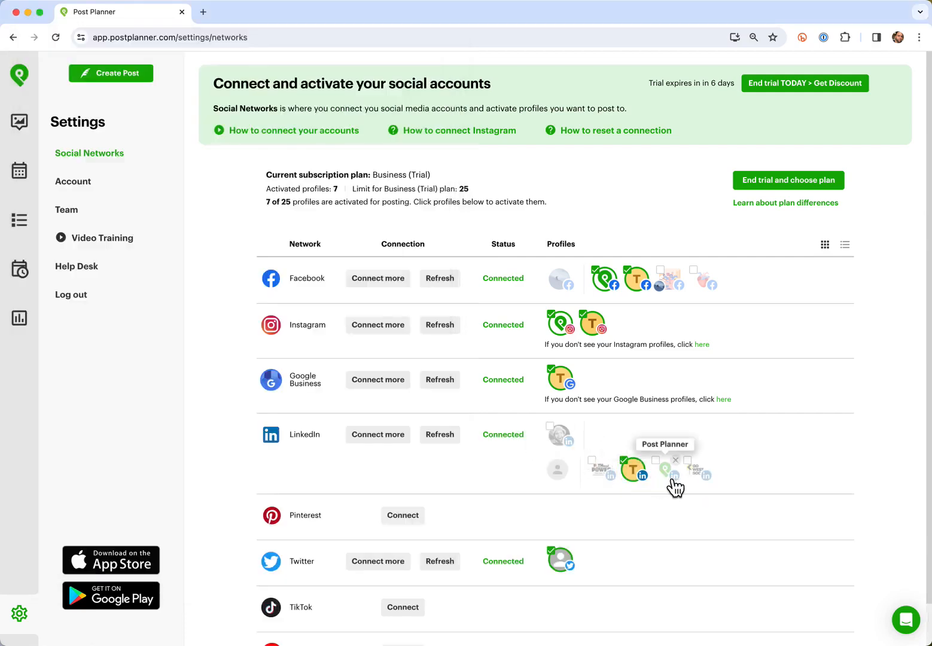
{"action": "left_click", "coordinate": [673, 473]}
Step: Connect Pinterest by giving Post Planner access to the Testeracity account, and activate its profile
{"action": "scroll", "coordinate": [473, 484], "scroll_direction": "down", "scroll_amount": 2}
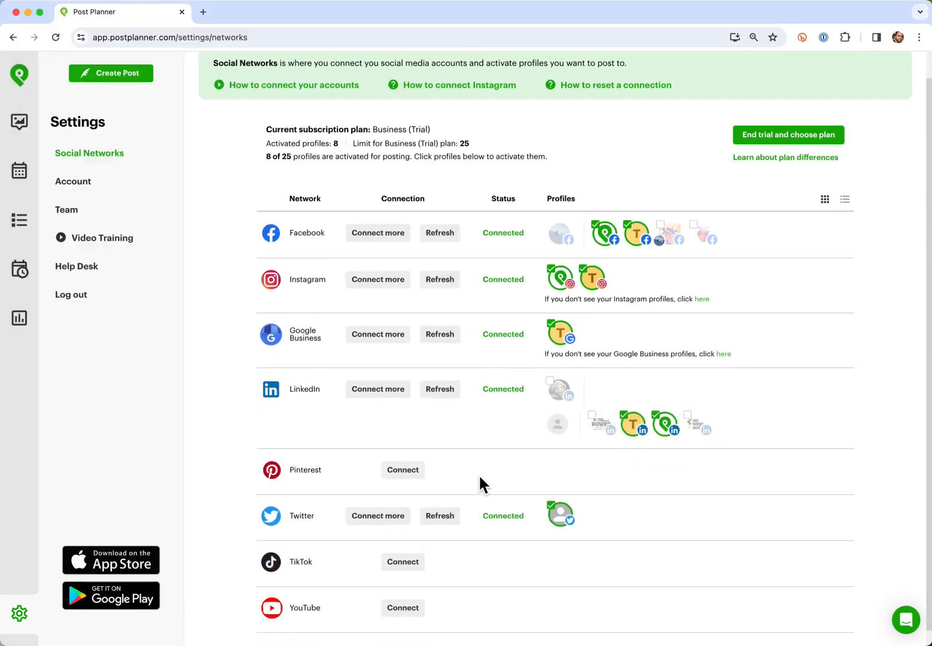
{"action": "left_click", "coordinate": [410, 472]}
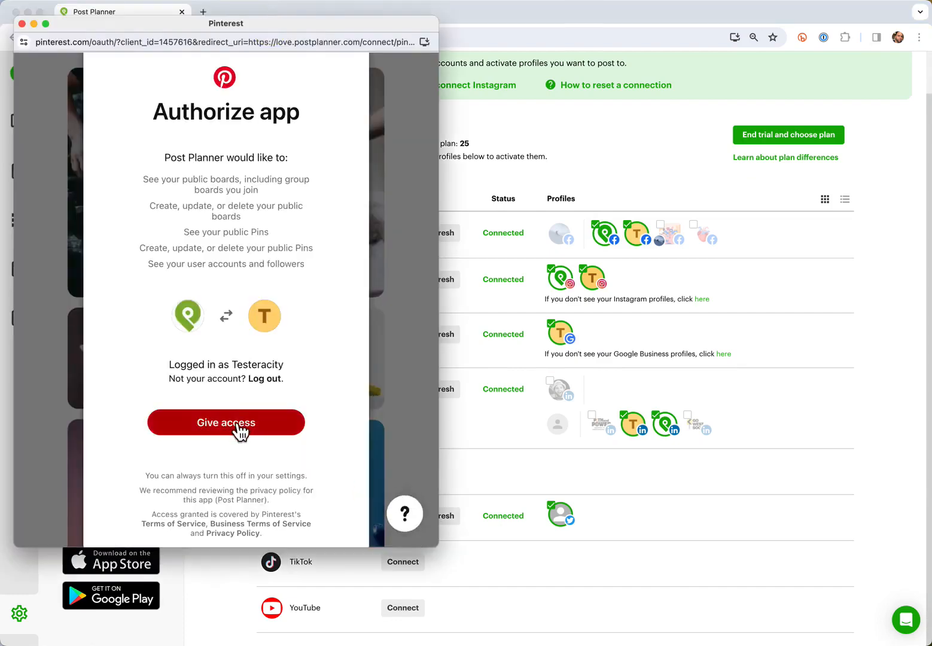
{"action": "left_click", "coordinate": [239, 426]}
{"action": "left_click", "coordinate": [570, 482]}
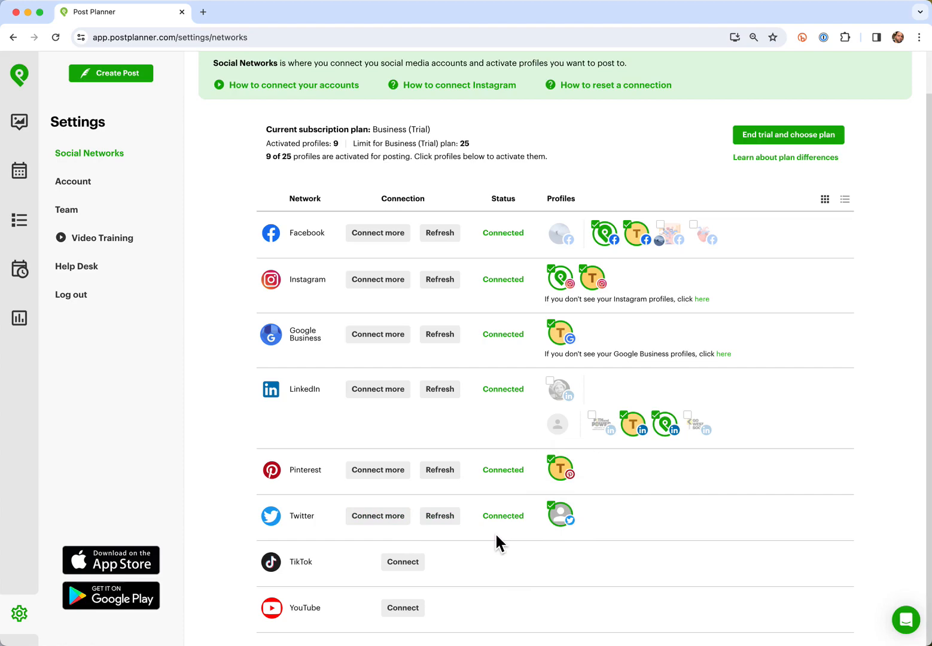
Step: Authorize an additional Twitter account, activate its PostPlanner profile and deactivate the previously connected Twitter profile
{"action": "left_click", "coordinate": [394, 527]}
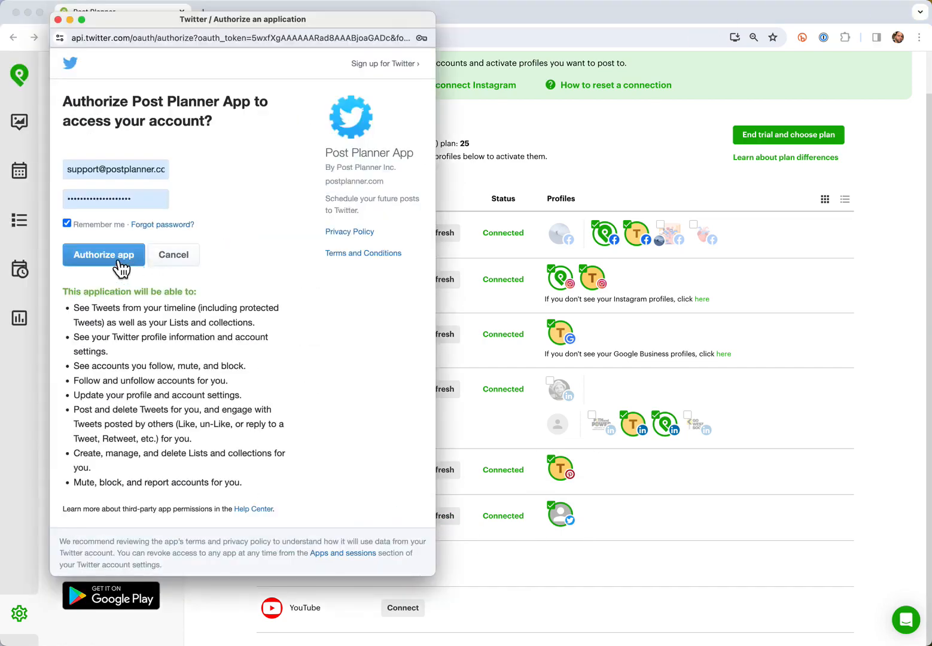
{"action": "left_click", "coordinate": [119, 264]}
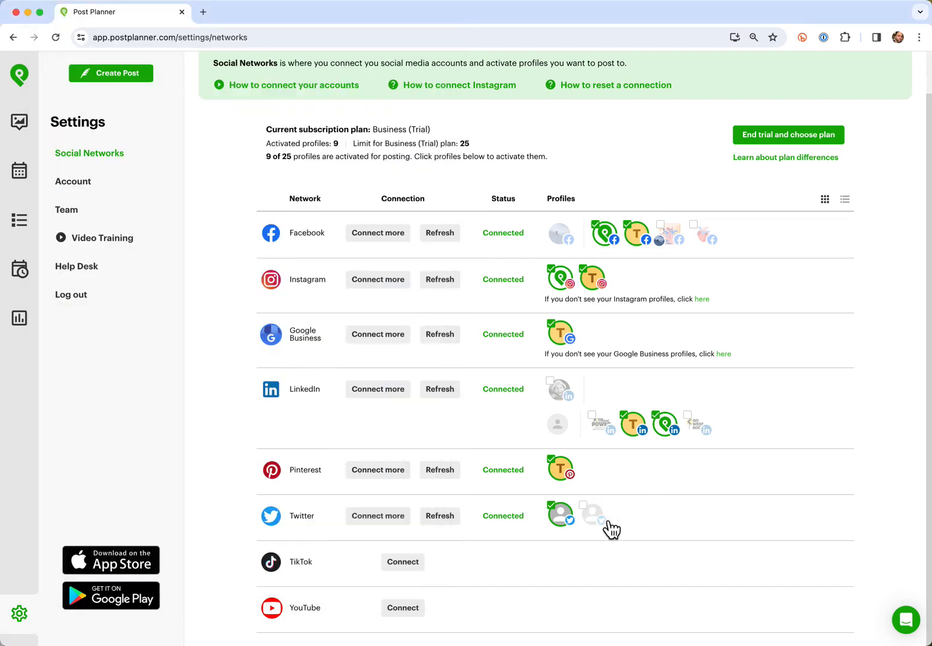
{"action": "left_click", "coordinate": [600, 522]}
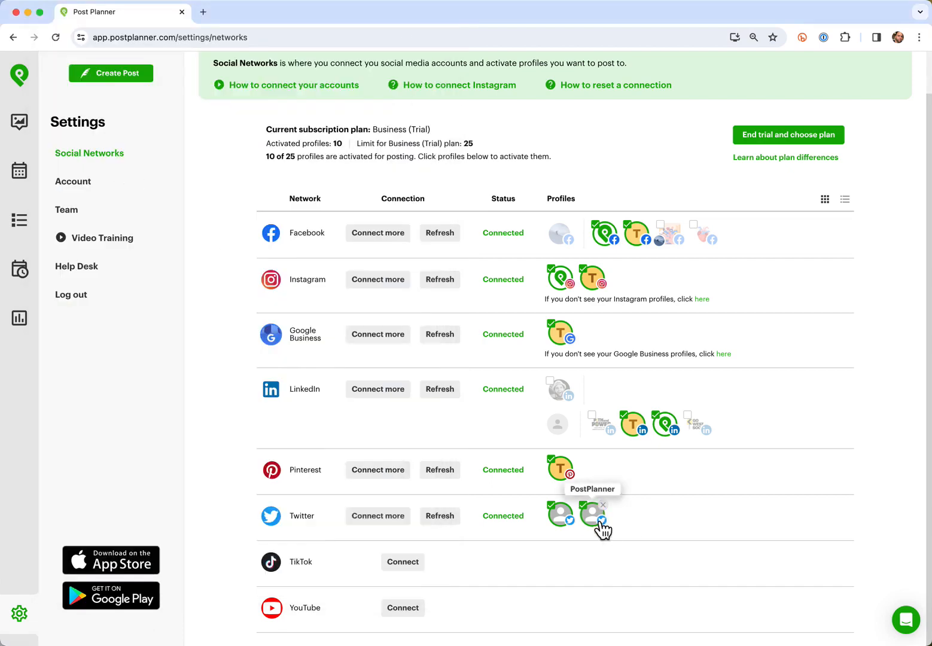
{"action": "left_click", "coordinate": [563, 521]}
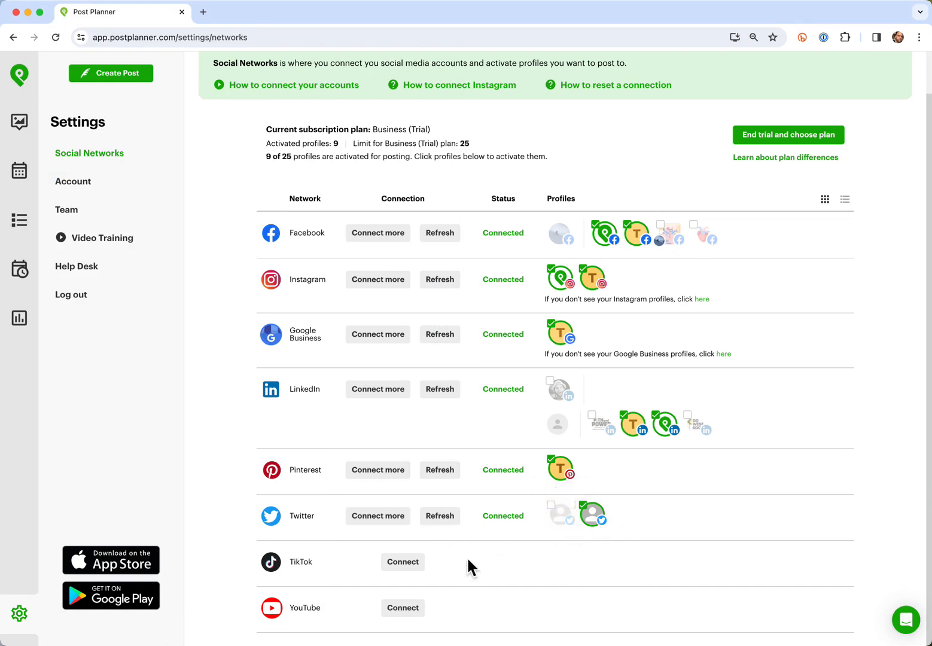
Step: Connect a TikTok account through its authorization window and activate the Testeracity profile
{"action": "left_click", "coordinate": [413, 563]}
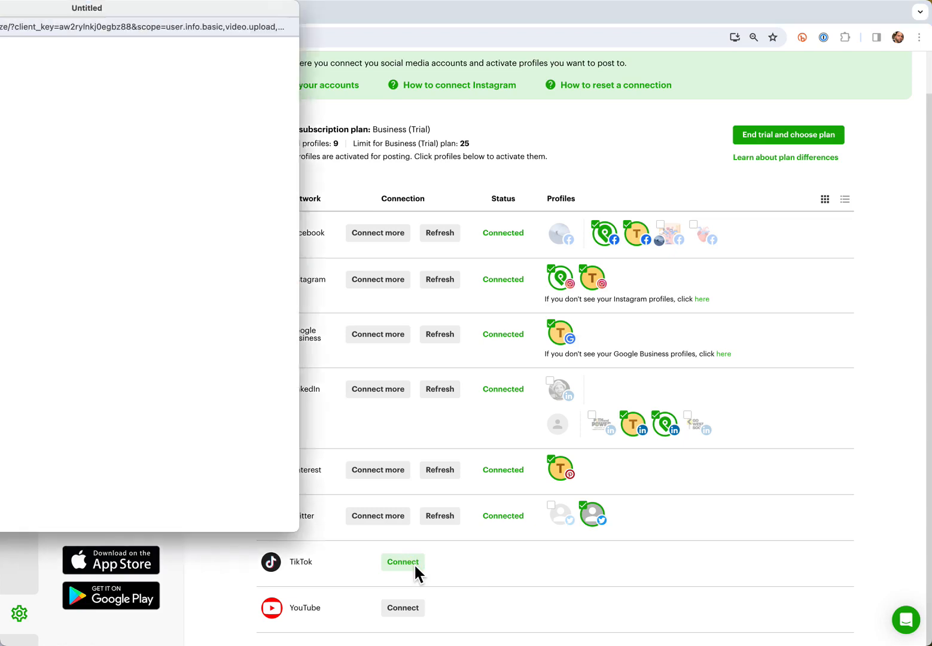
{"action": "left_click_drag", "start_coordinate": [178, 9], "coordinate": [351, 39]}
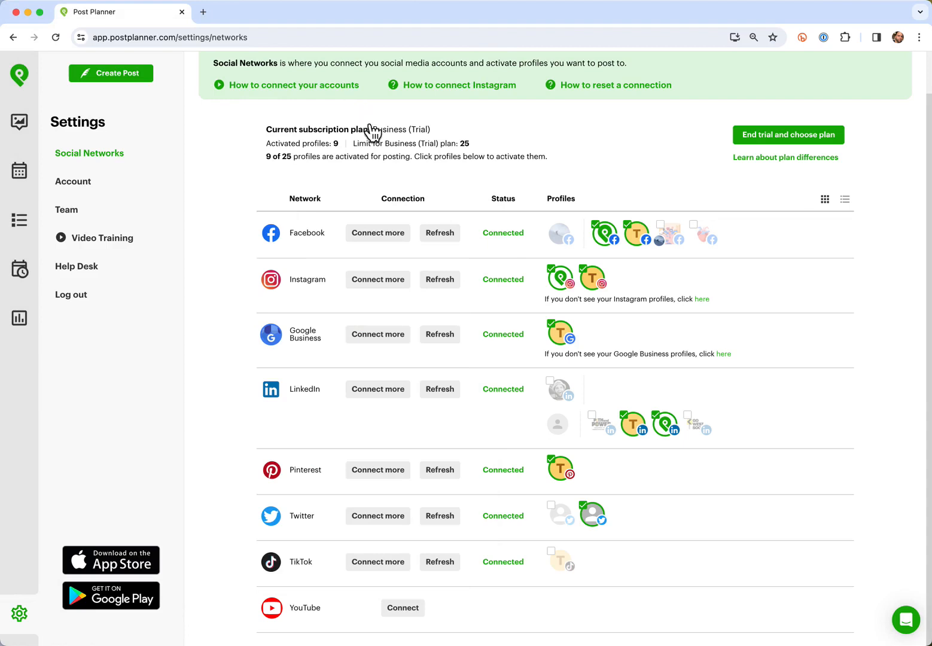
{"action": "left_click", "coordinate": [565, 568]}
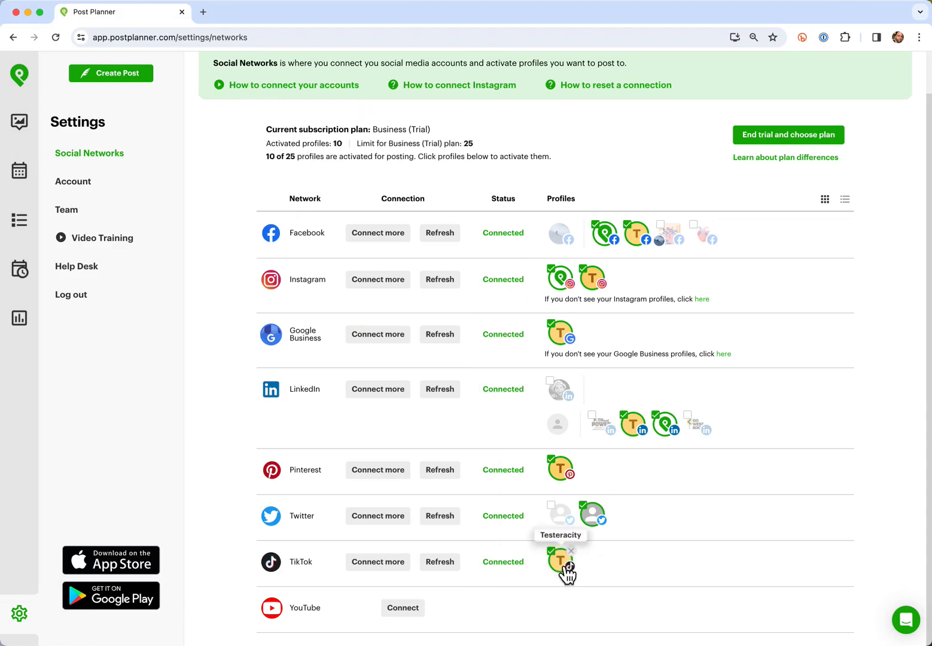
Step: Connect YouTube through Google sign-in using the Post Planner brand account, continue past the access request, and activate its profile
{"action": "left_click", "coordinate": [417, 609]}
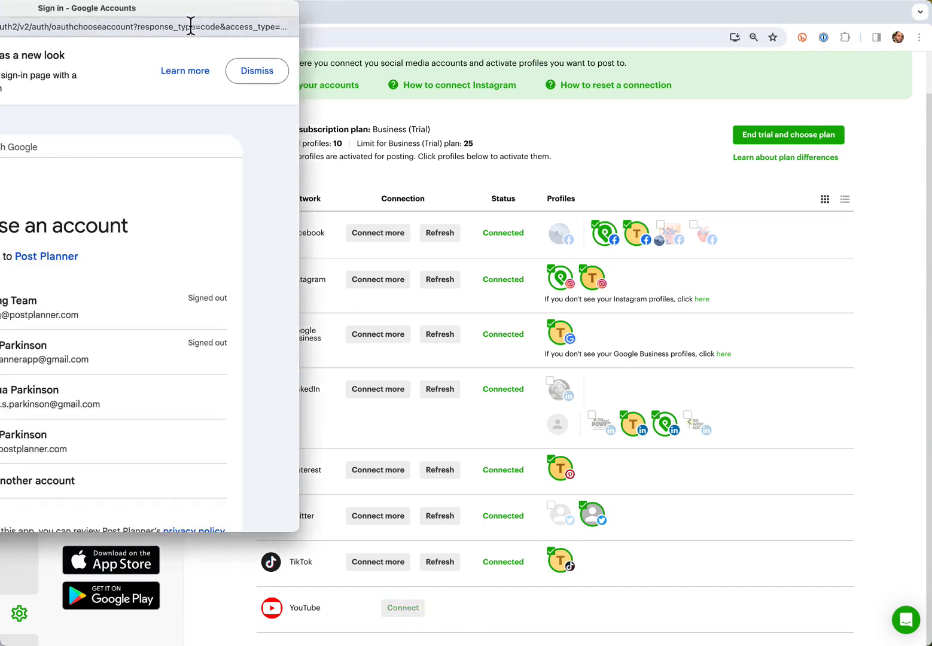
{"action": "left_click_drag", "start_coordinate": [200, 24], "coordinate": [347, 44]}
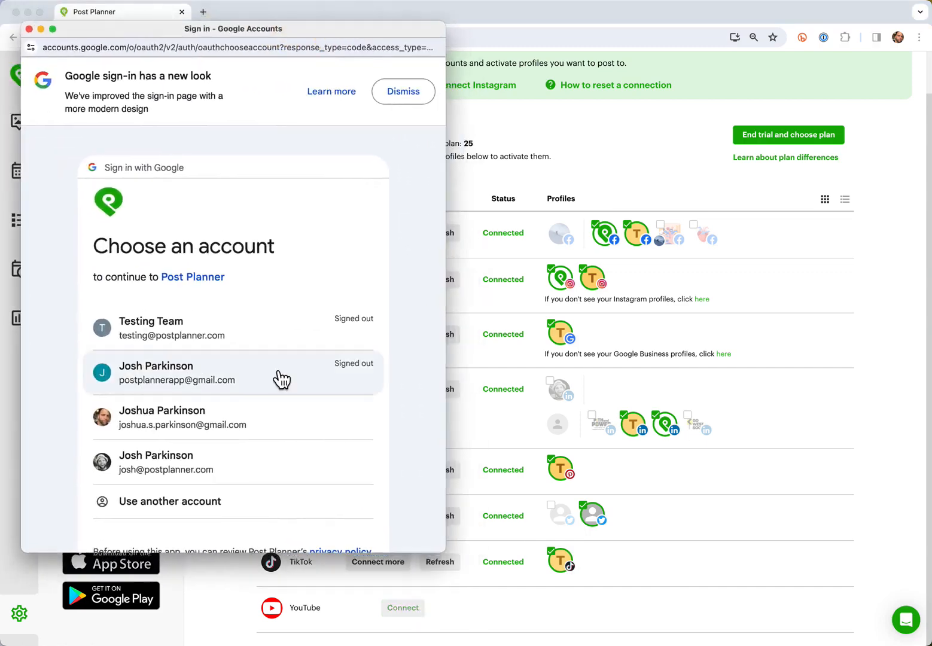
{"action": "left_click", "coordinate": [246, 460]}
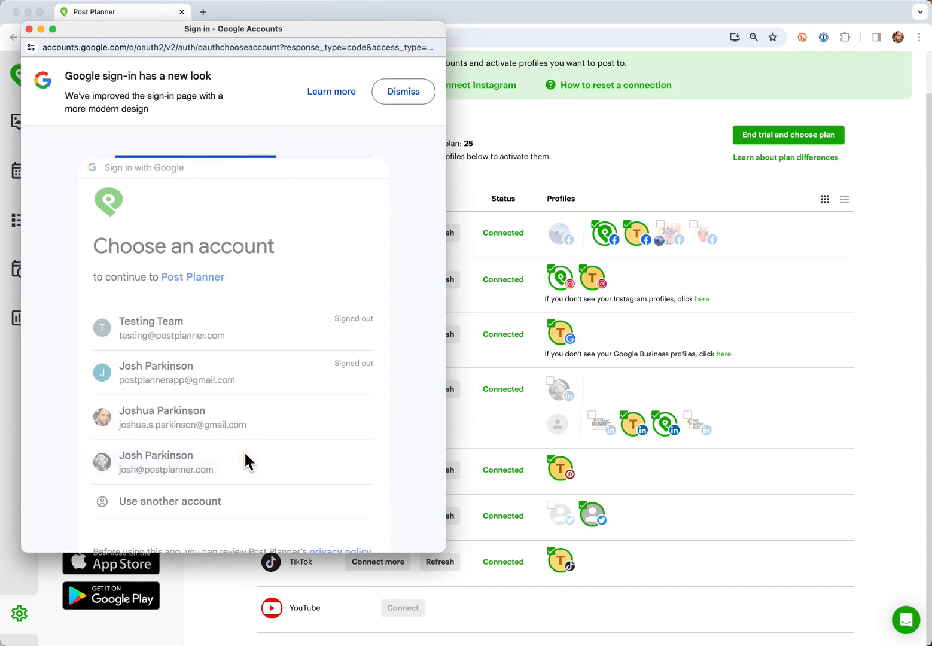
{"action": "left_click", "coordinate": [204, 415]}
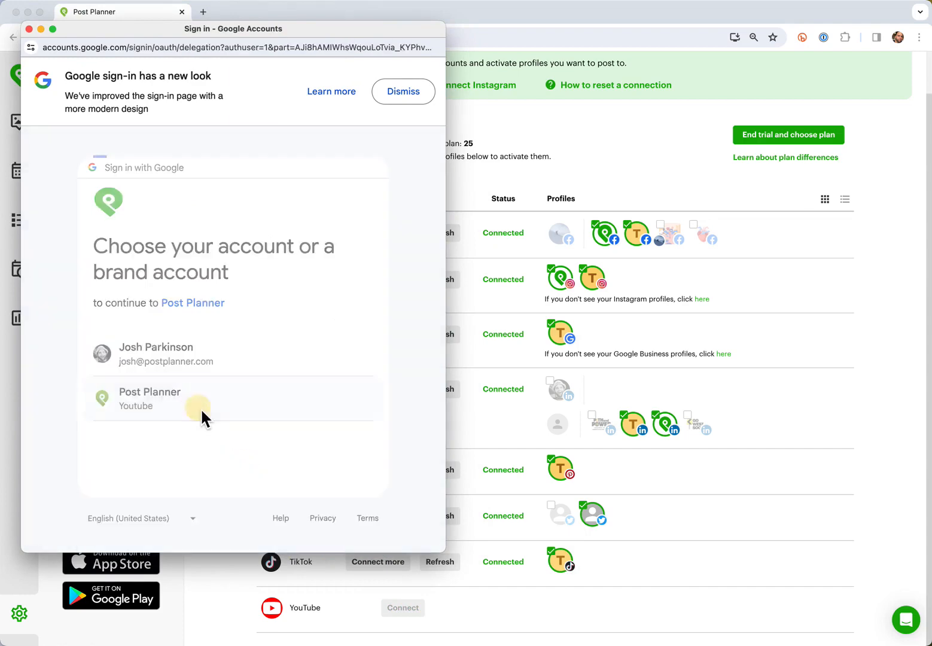
{"action": "left_click", "coordinate": [291, 478]}
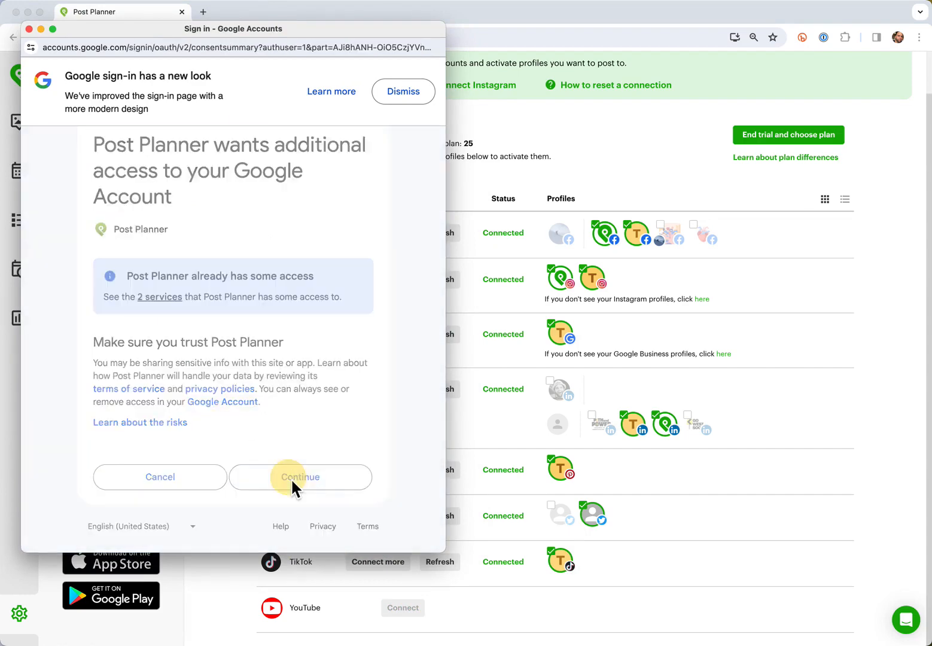
{"action": "left_click", "coordinate": [568, 616]}
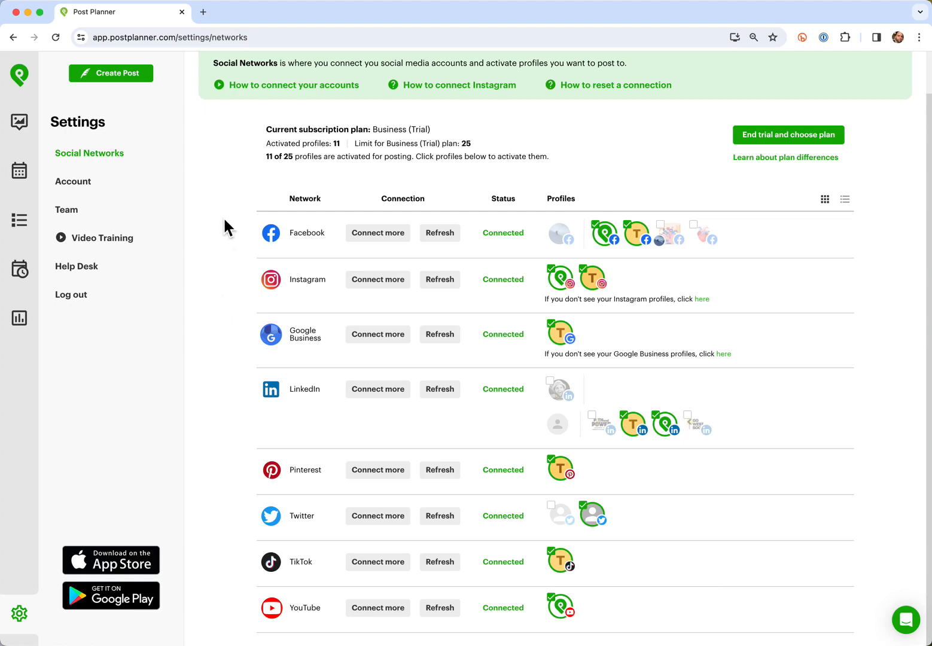
Step: Create a new posting plan for the Post Planner Facebook and LinkedIn profiles and the Twitter profile
{"action": "left_click", "coordinate": [31, 283]}
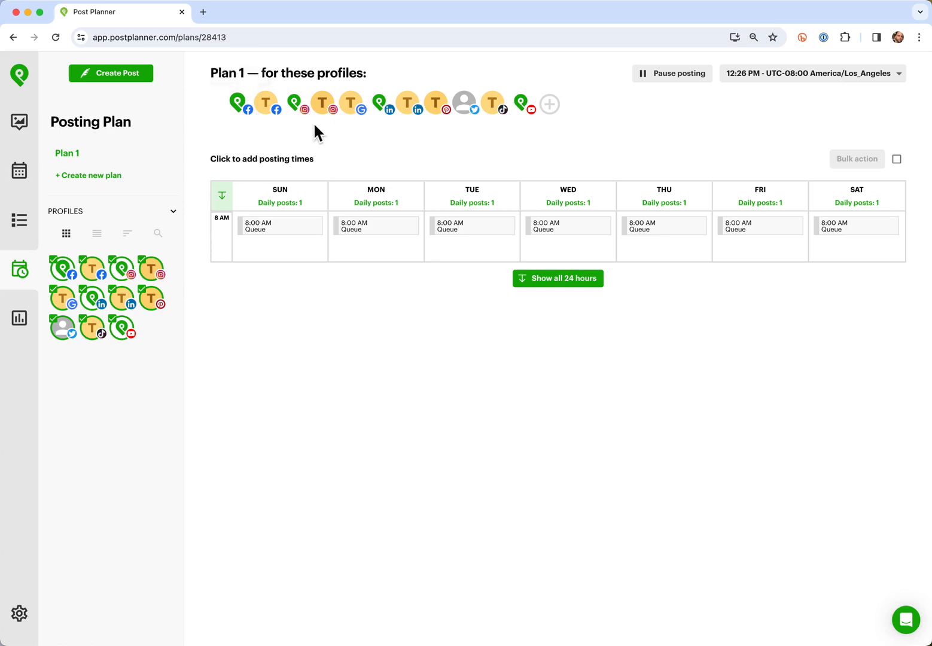
{"action": "left_click", "coordinate": [108, 180]}
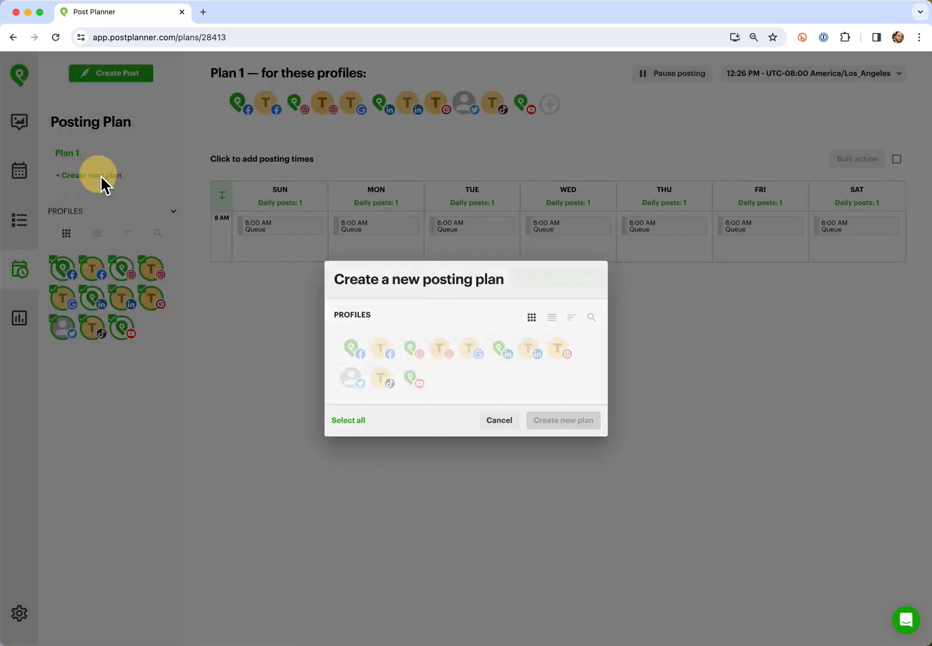
{"action": "left_click", "coordinate": [361, 358]}
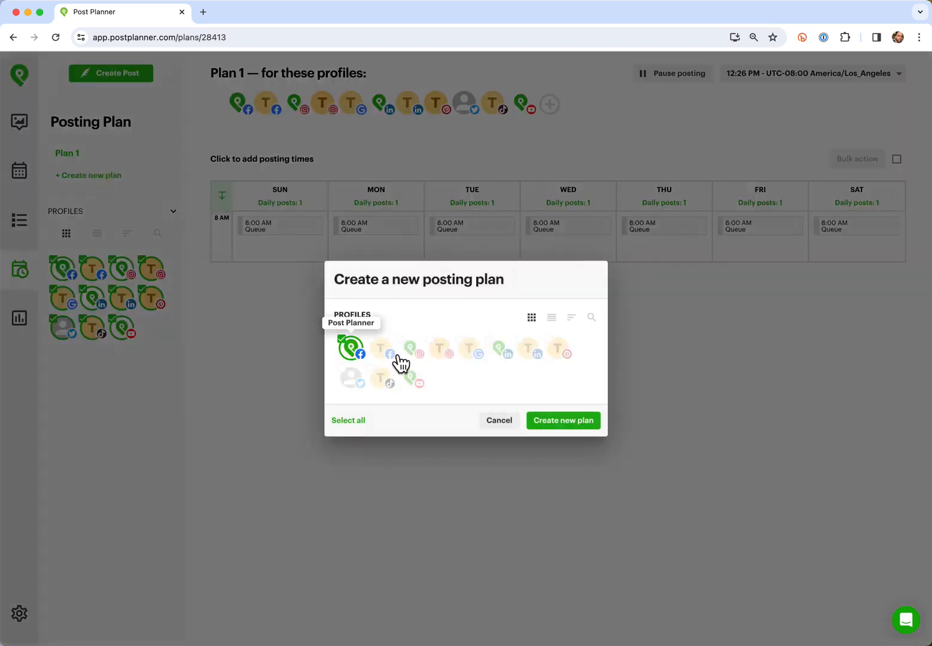
{"action": "left_click", "coordinate": [510, 356]}
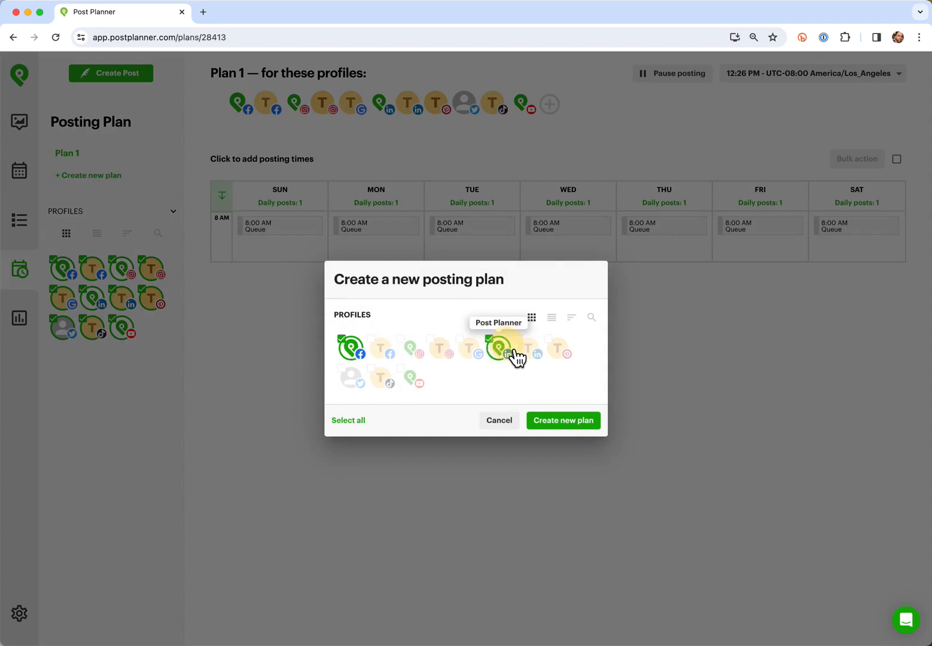
{"action": "left_click", "coordinate": [361, 387]}
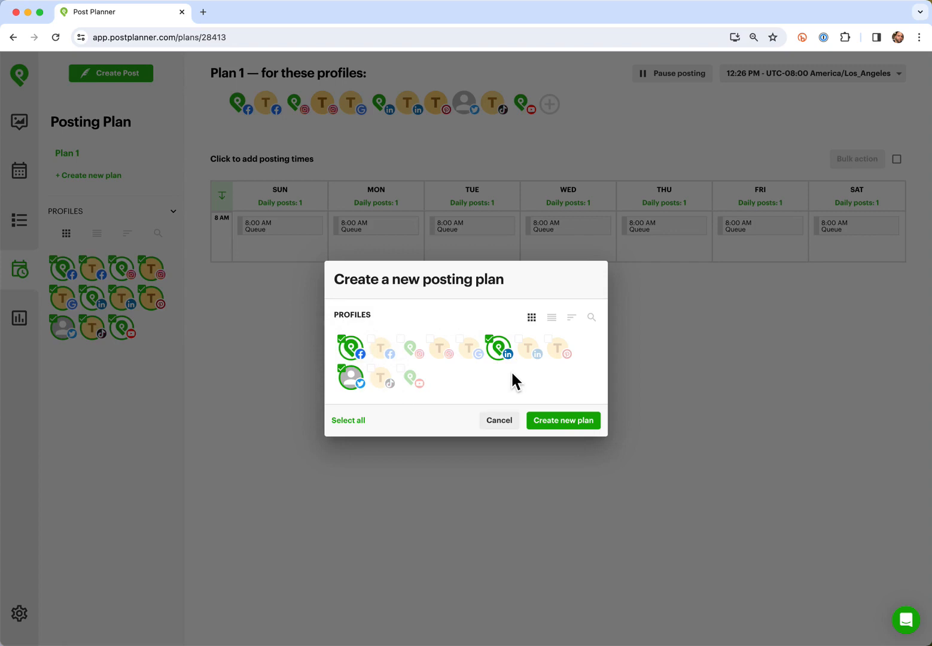
{"action": "left_click", "coordinate": [575, 425]}
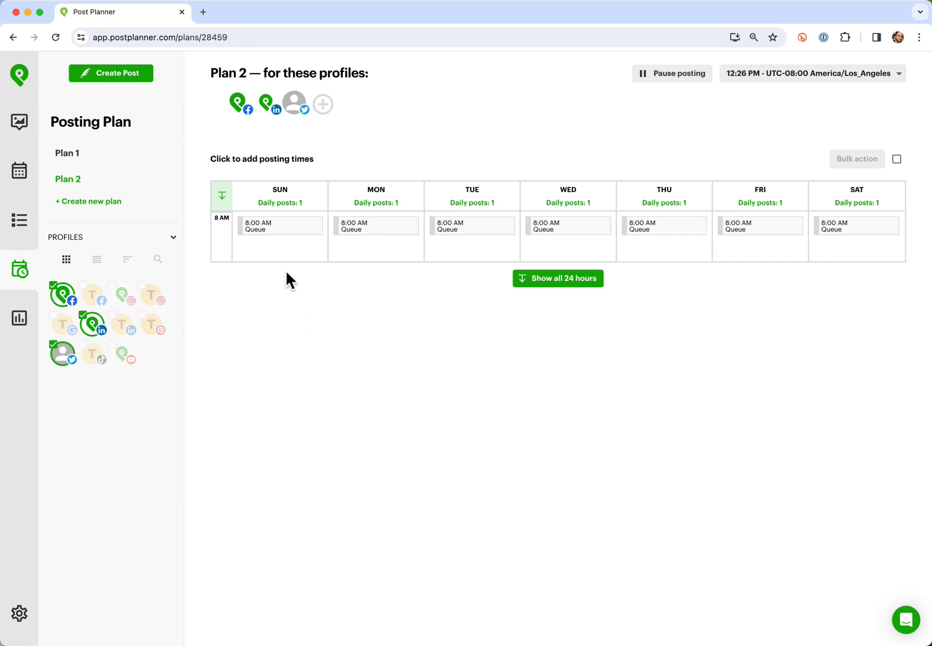
Step: Show all 24 hours of Plan 2 and add a 7:00 AM Queue posting time for all days
{"action": "left_click", "coordinate": [231, 205]}
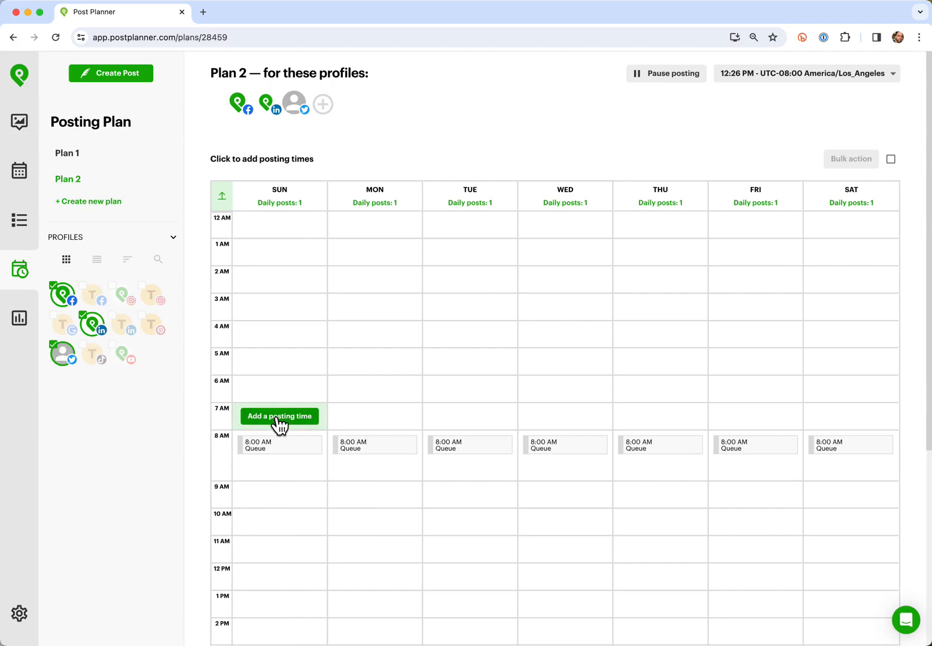
{"action": "left_click", "coordinate": [279, 417]}
{"action": "left_click", "coordinate": [447, 392]}
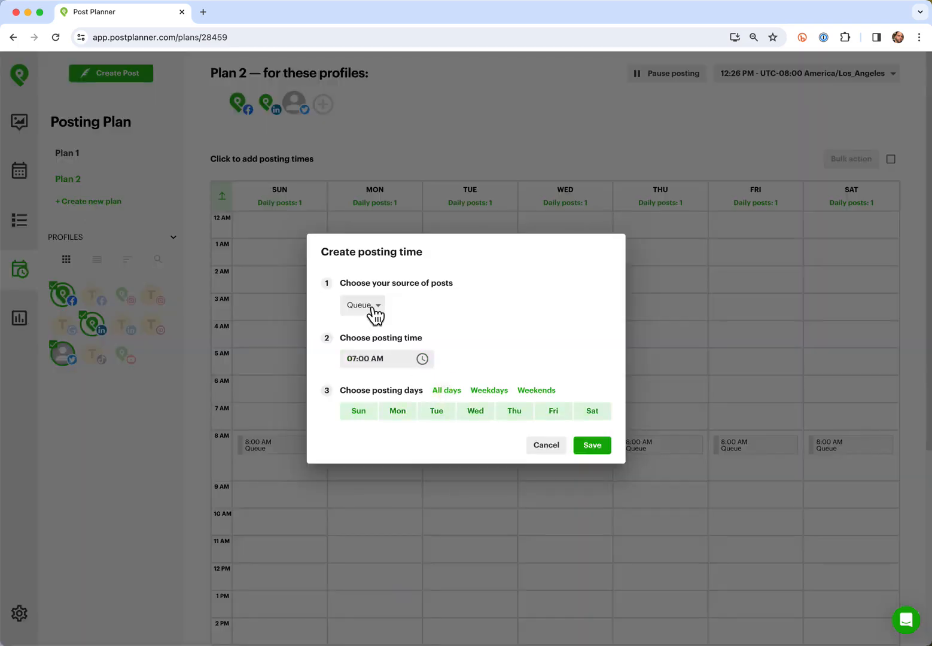
{"action": "left_click", "coordinate": [596, 448]}
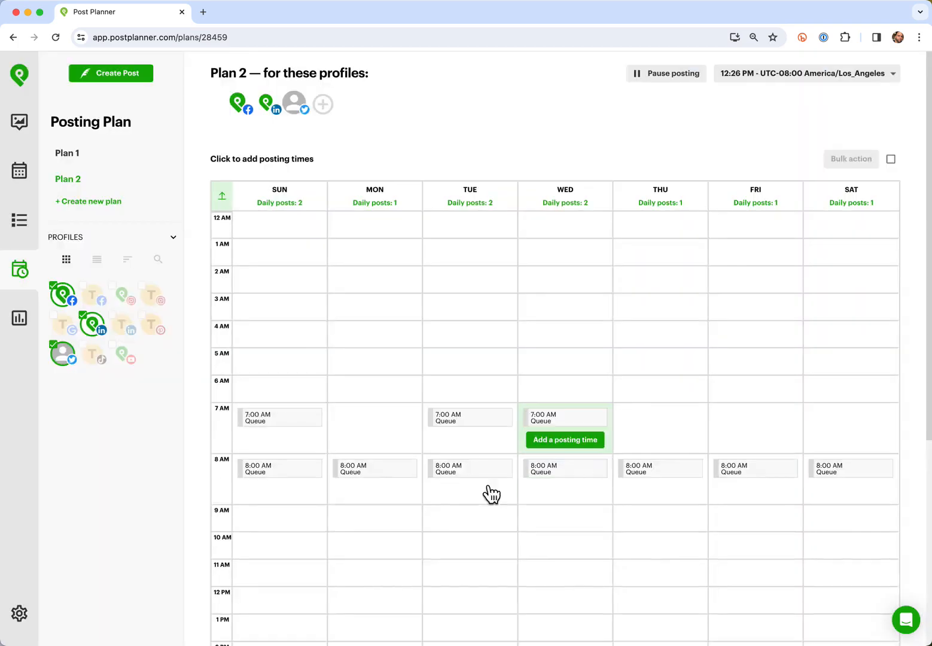
Step: Delete the 8:00 AM posting times from Sunday through Saturday in Plan 2
{"action": "left_click", "coordinate": [311, 468]}
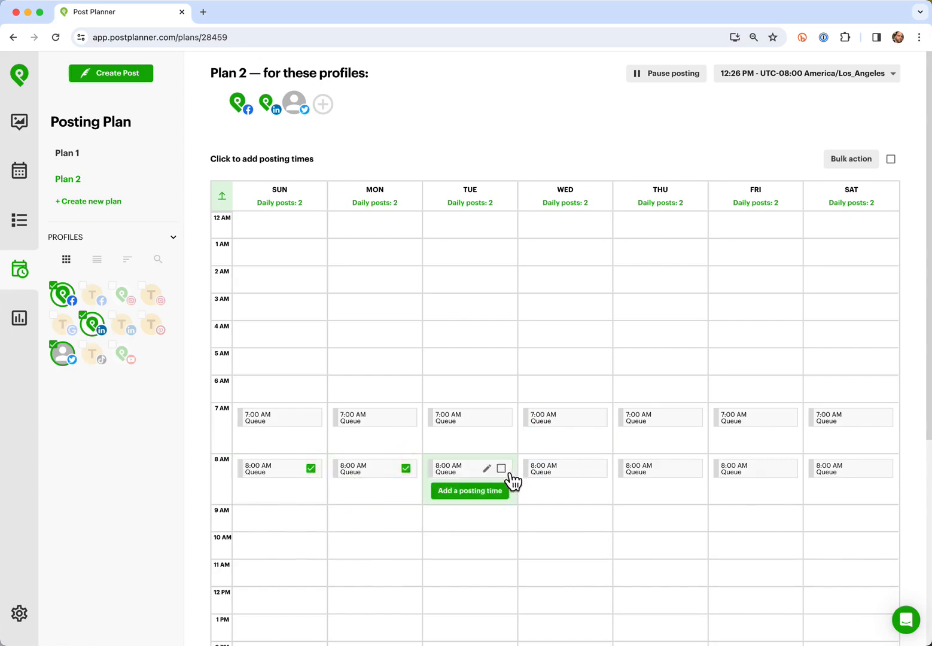
{"action": "left_click", "coordinate": [501, 468]}
{"action": "left_click", "coordinate": [595, 468]}
{"action": "left_click", "coordinate": [692, 468]}
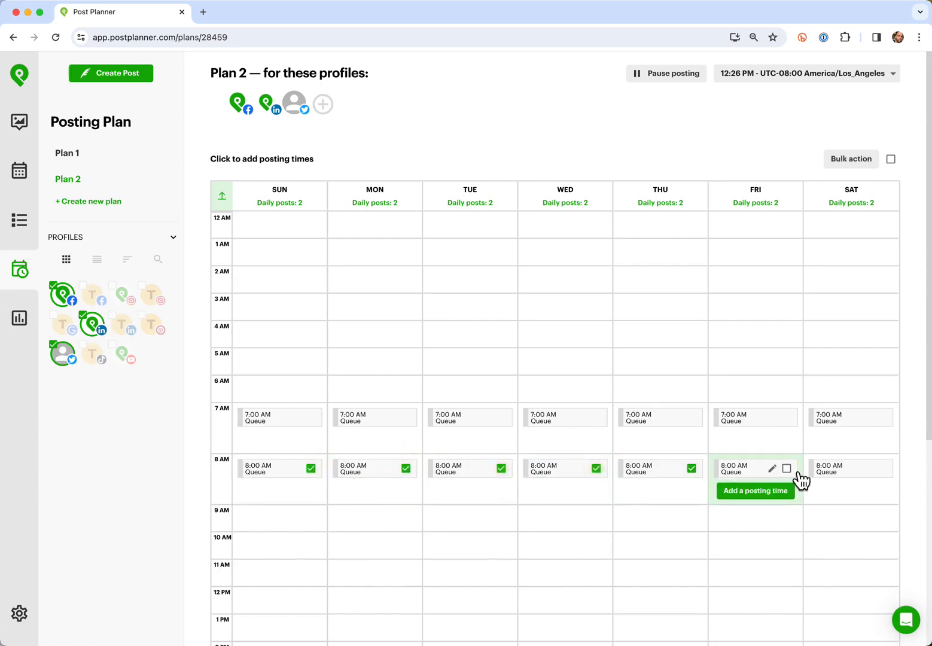
{"action": "left_click", "coordinate": [787, 468]}
{"action": "left_click", "coordinate": [881, 469]}
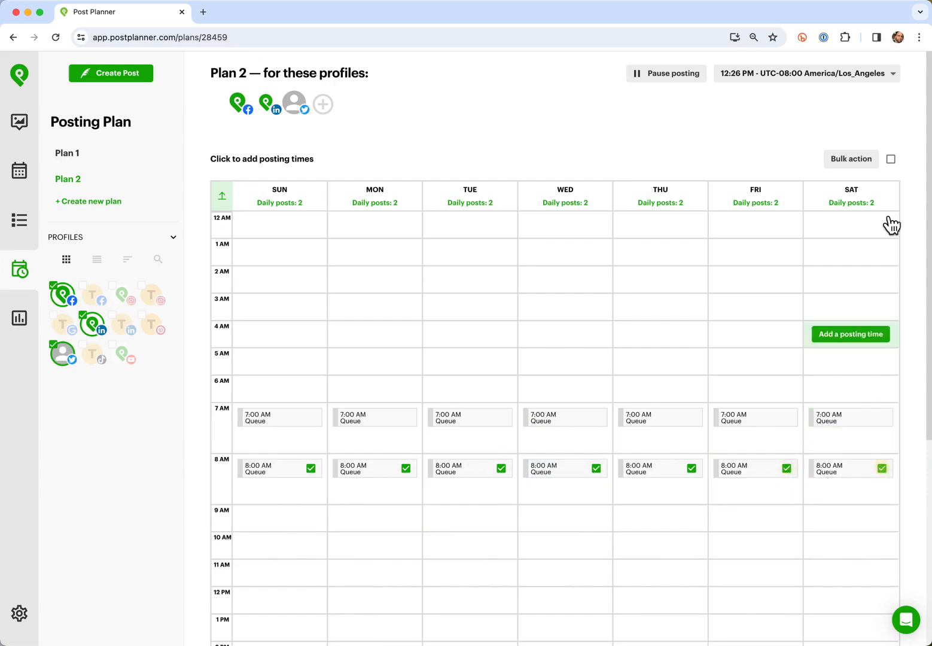
{"action": "left_click", "coordinate": [860, 167]}
{"action": "left_click", "coordinate": [866, 207]}
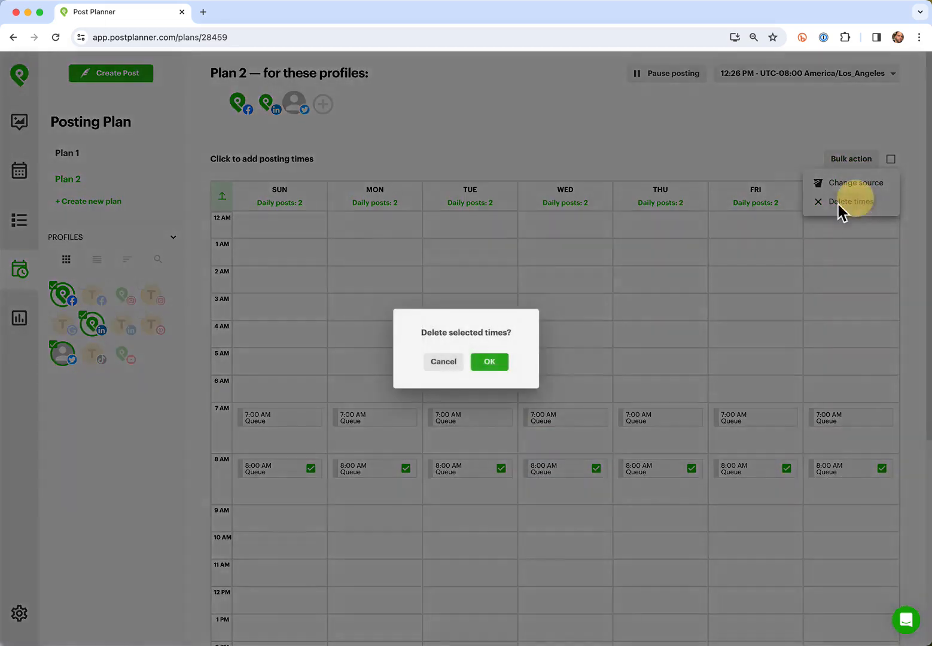
{"action": "left_click", "coordinate": [488, 364]}
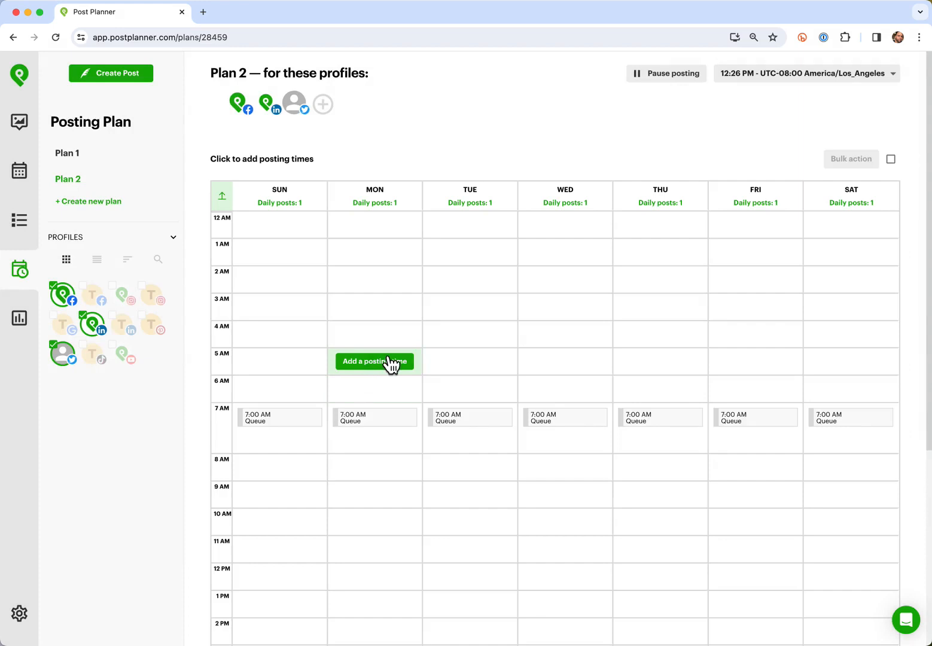
Step: Add a 4:00 PM Queue posting time for all days in Plan 2 and collapse the schedule to its used hours
{"action": "scroll", "coordinate": [383, 364], "scroll_direction": "down", "scroll_amount": 5}
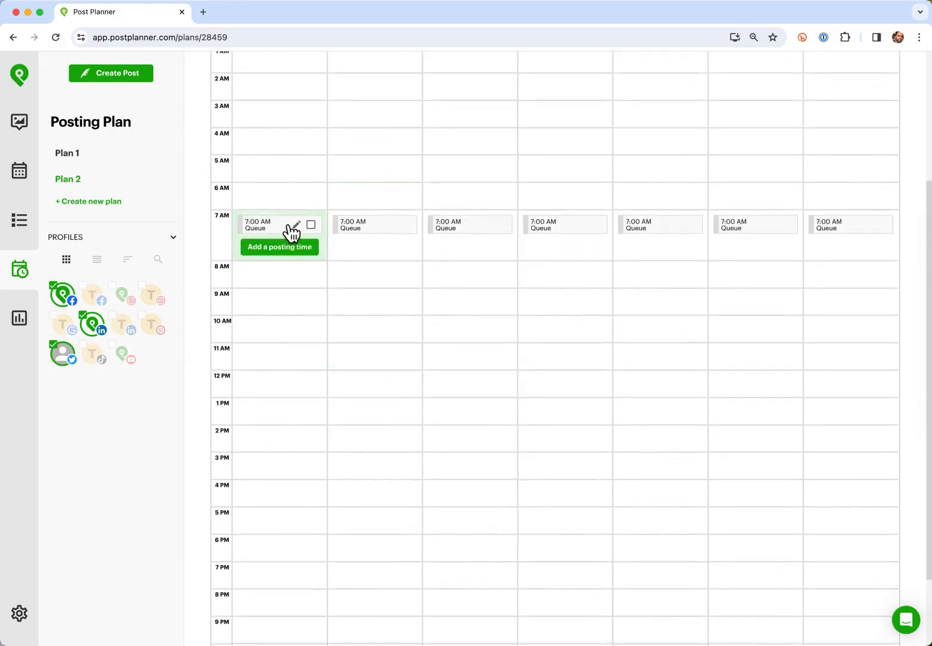
{"action": "scroll", "coordinate": [316, 397], "scroll_direction": "down", "scroll_amount": 2}
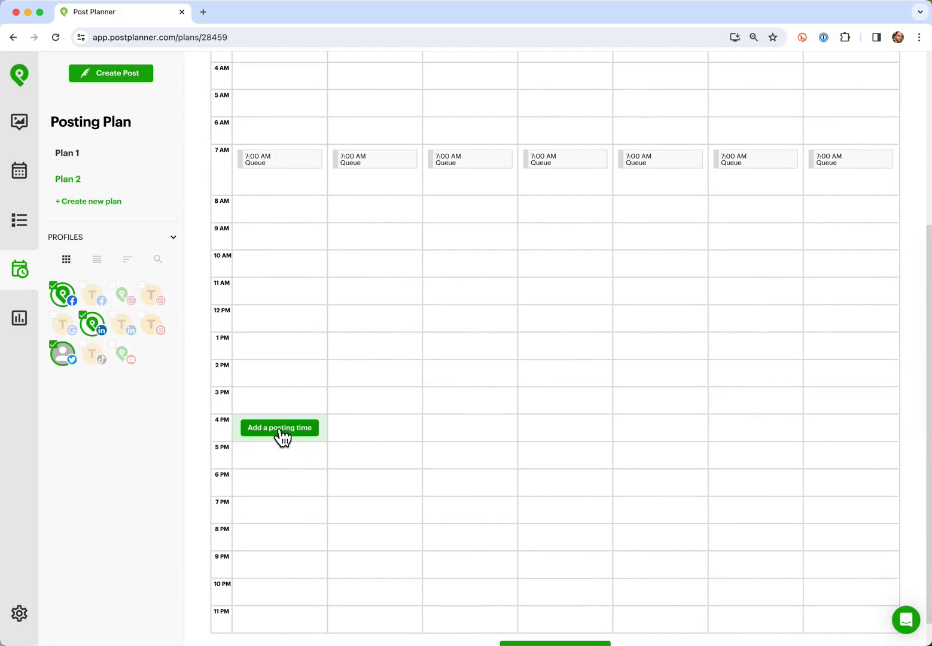
{"action": "left_click", "coordinate": [279, 428]}
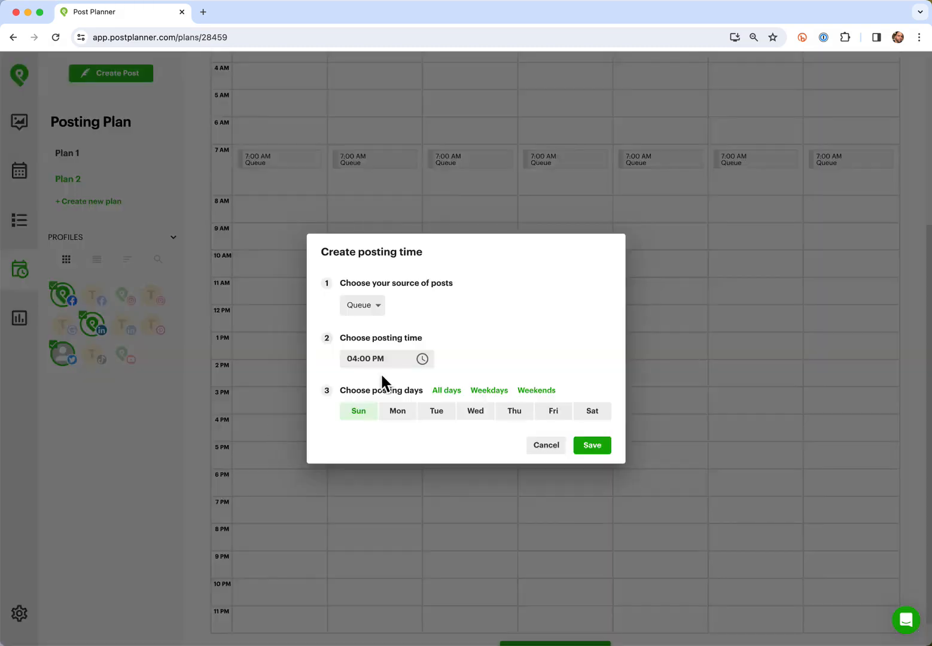
{"action": "left_click", "coordinate": [447, 392]}
{"action": "left_click", "coordinate": [594, 446]}
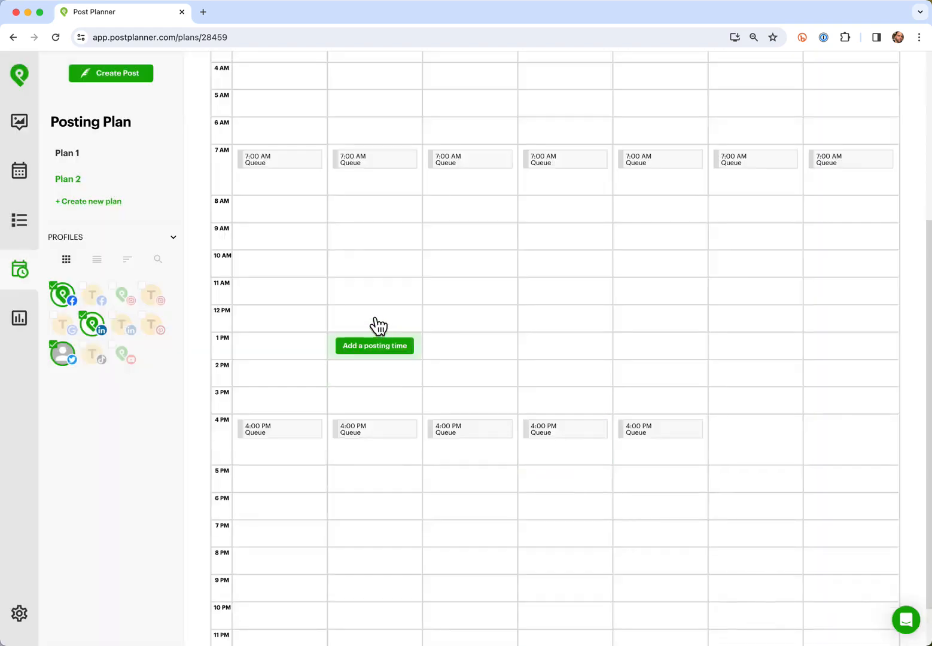
{"action": "scroll", "coordinate": [378, 326], "scroll_direction": "up", "scroll_amount": 5}
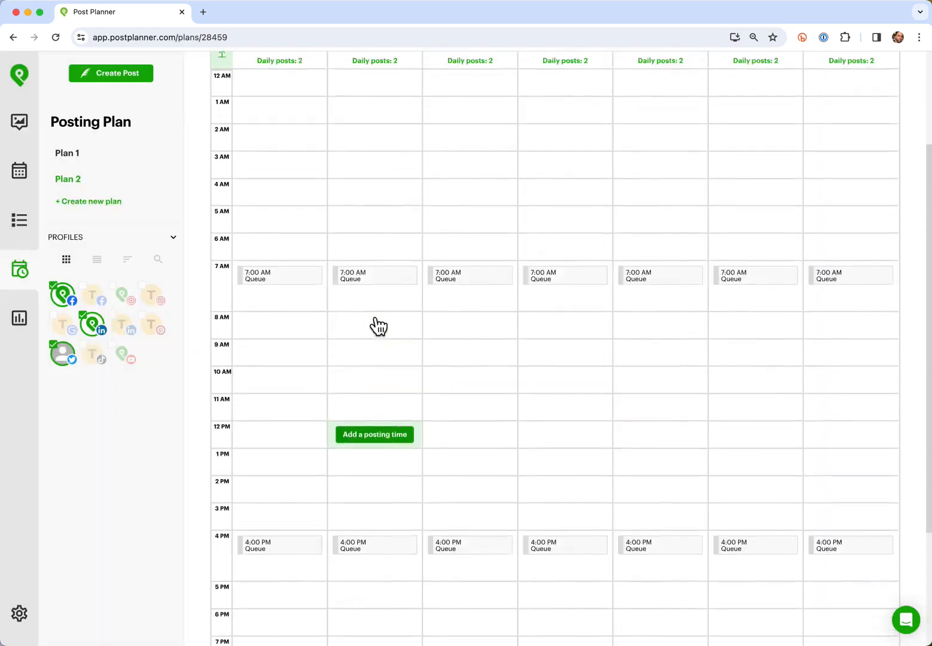
{"action": "left_click", "coordinate": [222, 144]}
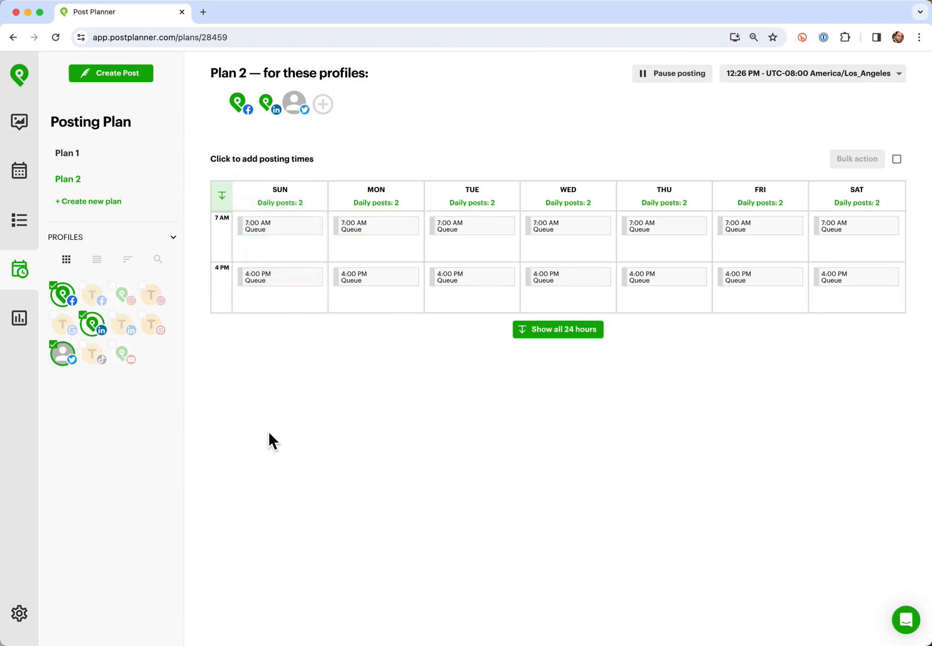
Step: Create another posting plan containing only the Post Planner Instagram profile
{"action": "left_click", "coordinate": [102, 209]}
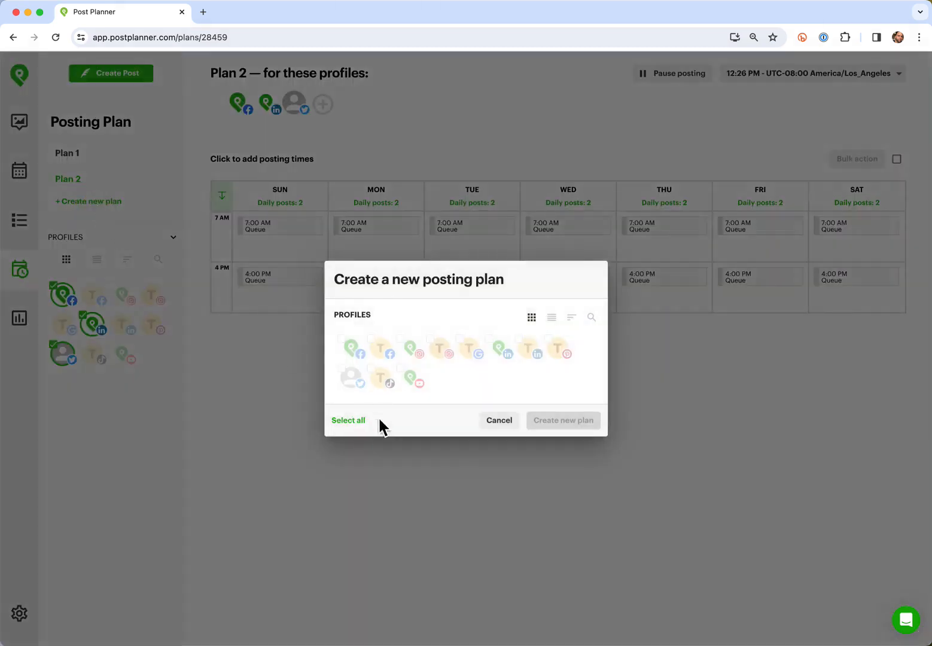
{"action": "left_click", "coordinate": [412, 348]}
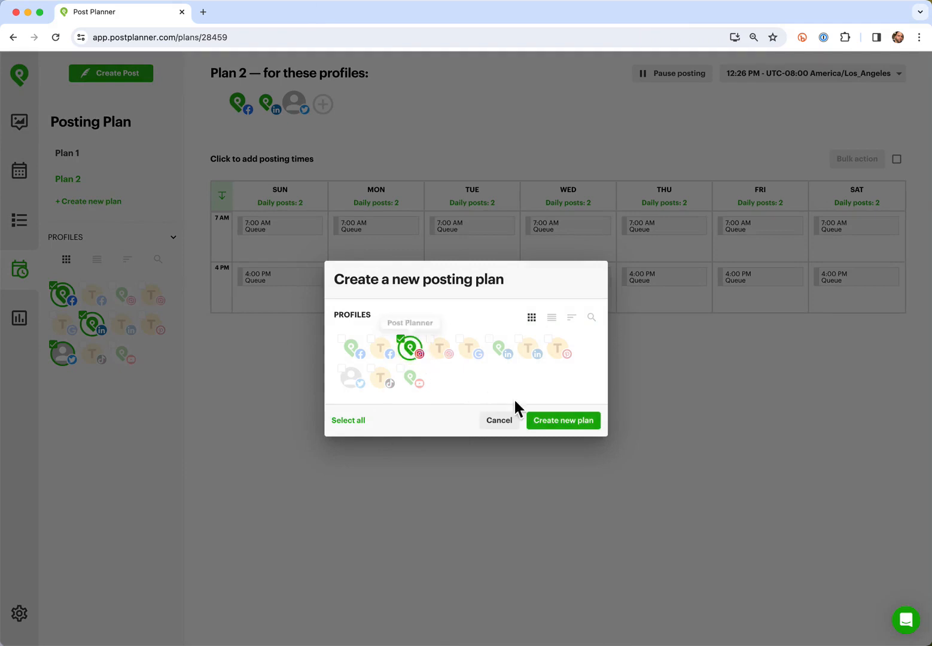
{"action": "left_click", "coordinate": [561, 426]}
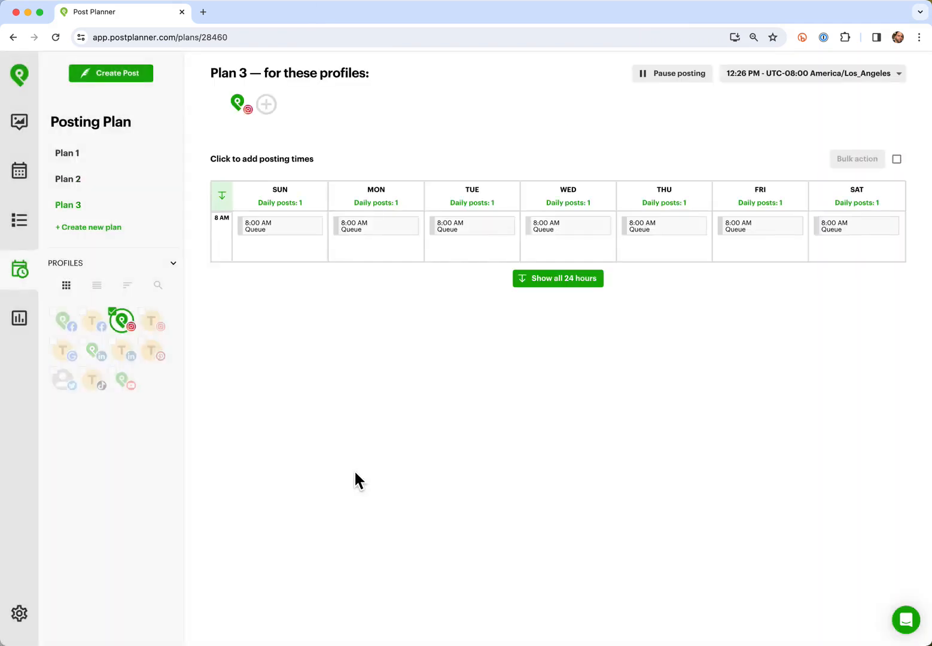
Step: Expand Plan 3's schedule to 24 hours and add a 6:00 AM Queue posting time for all days
{"action": "left_click", "coordinate": [222, 197]}
{"action": "scroll", "coordinate": [355, 367], "scroll_direction": "down", "scroll_amount": 5}
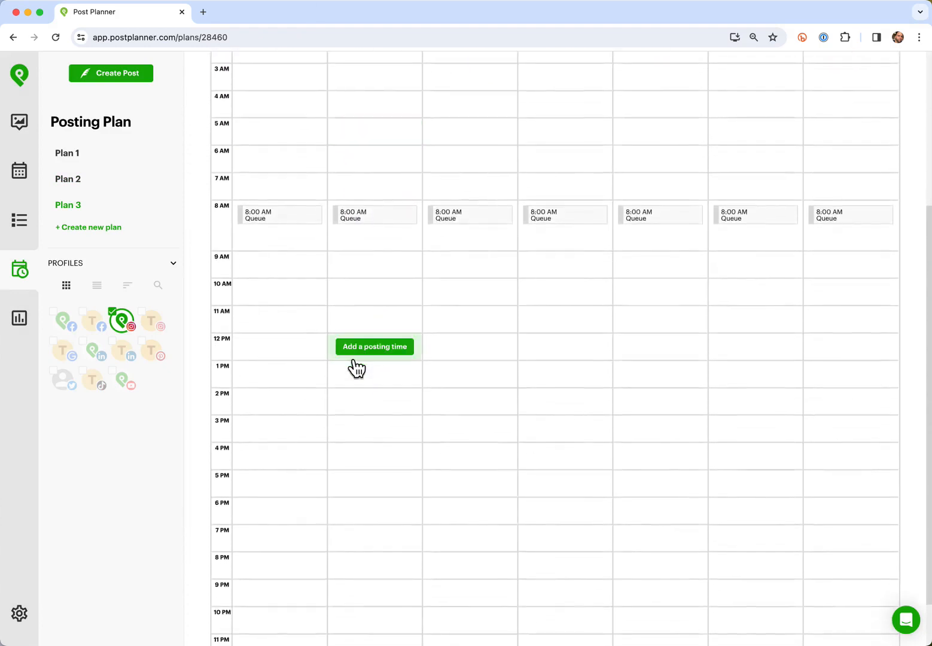
{"action": "scroll", "coordinate": [356, 368], "scroll_direction": "up", "scroll_amount": 3}
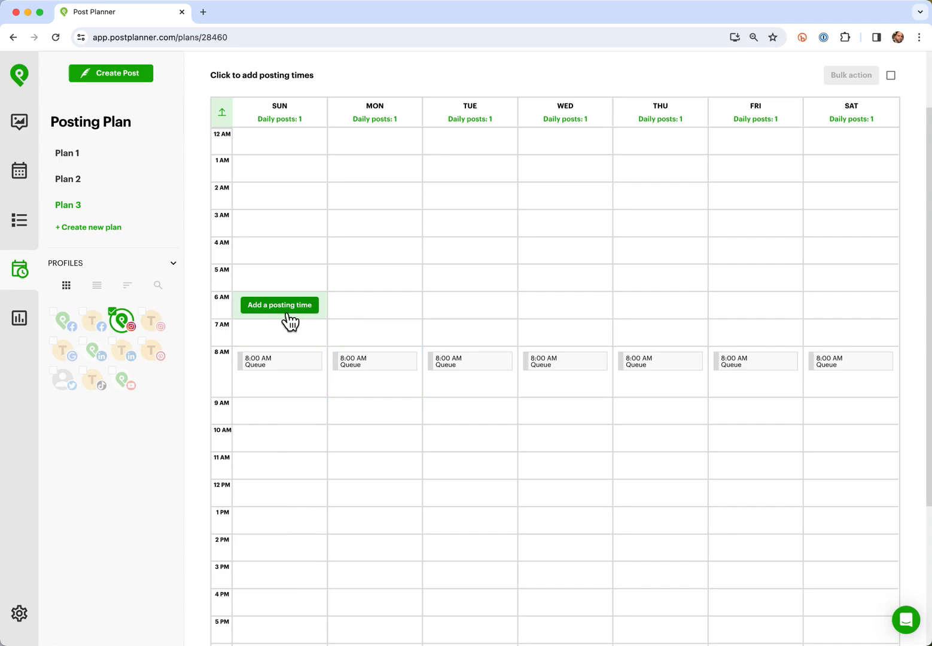
{"action": "left_click", "coordinate": [290, 321]}
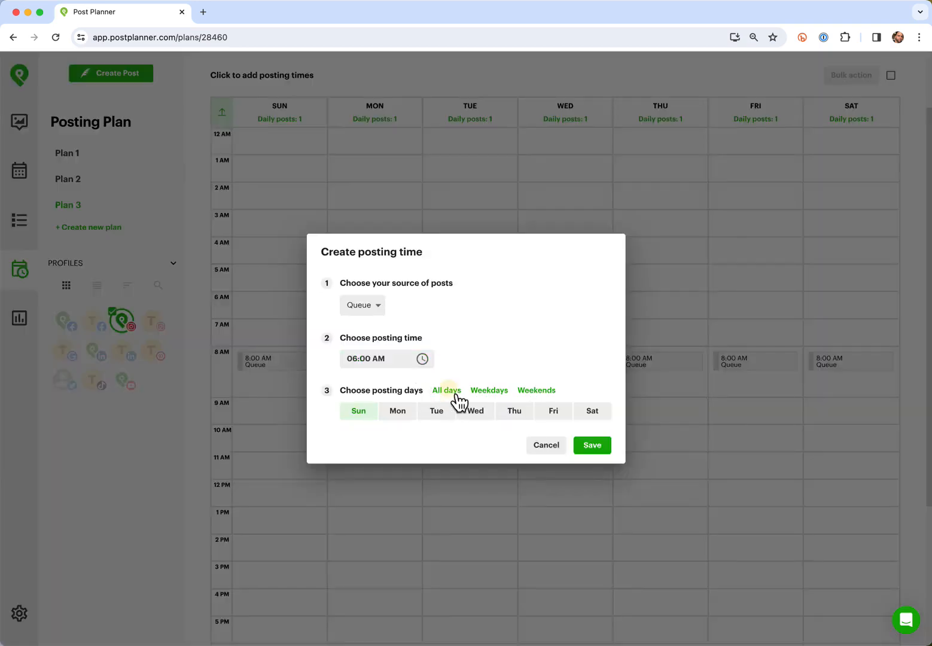
{"action": "left_click", "coordinate": [450, 391]}
{"action": "left_click", "coordinate": [598, 447]}
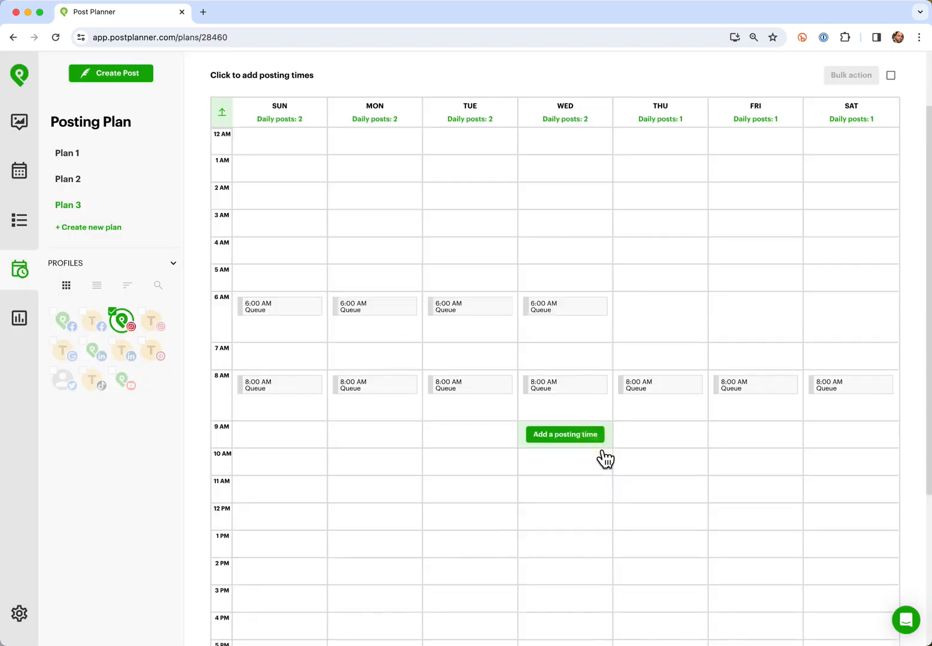
Step: Delete the 8:00 AM posting times on all seven days of Plan 3
{"action": "left_click", "coordinate": [310, 384]}
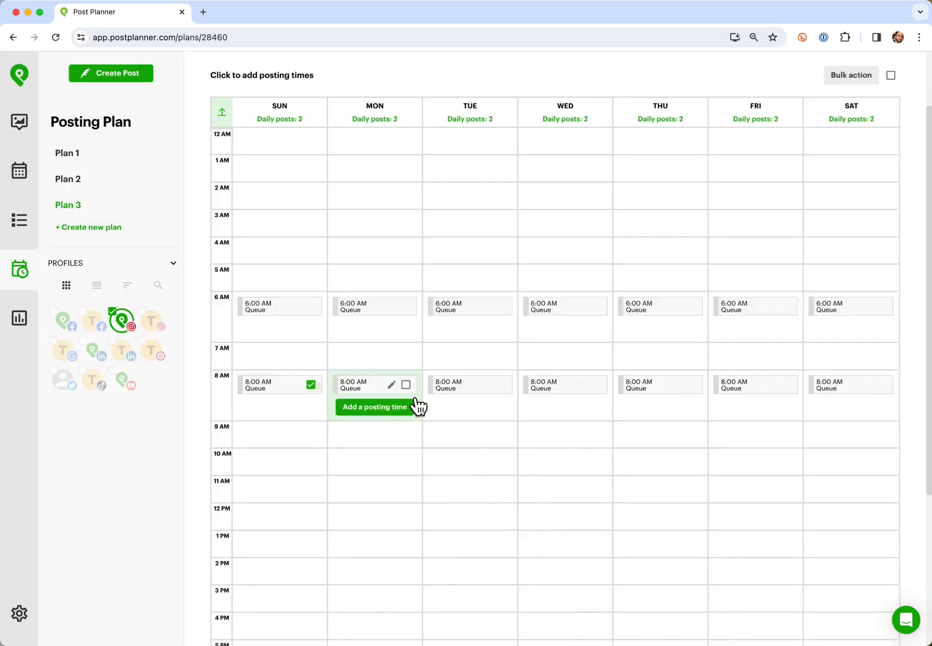
{"action": "left_click", "coordinate": [406, 384]}
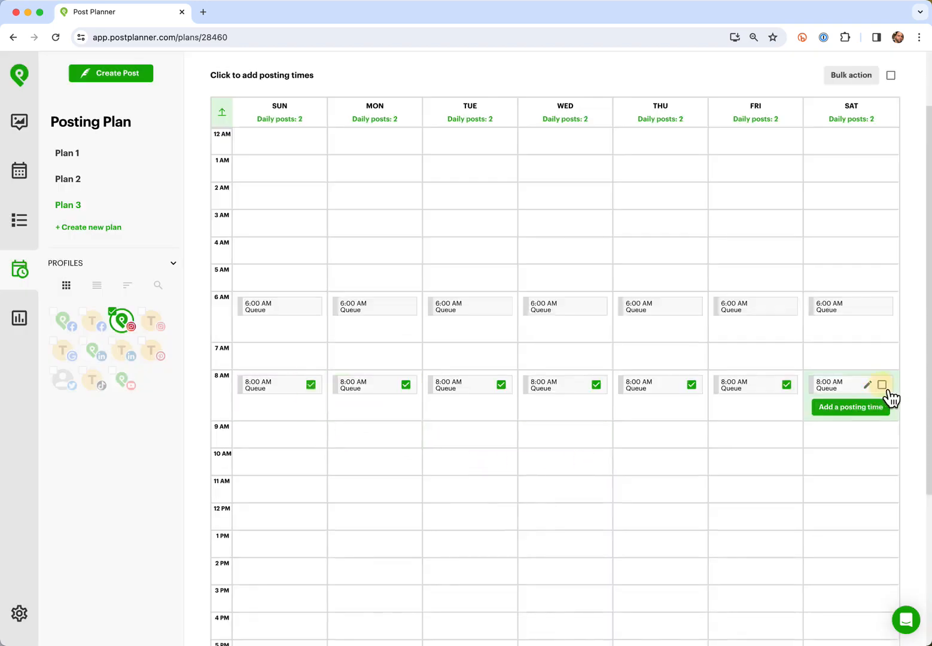
{"action": "left_click", "coordinate": [881, 384]}
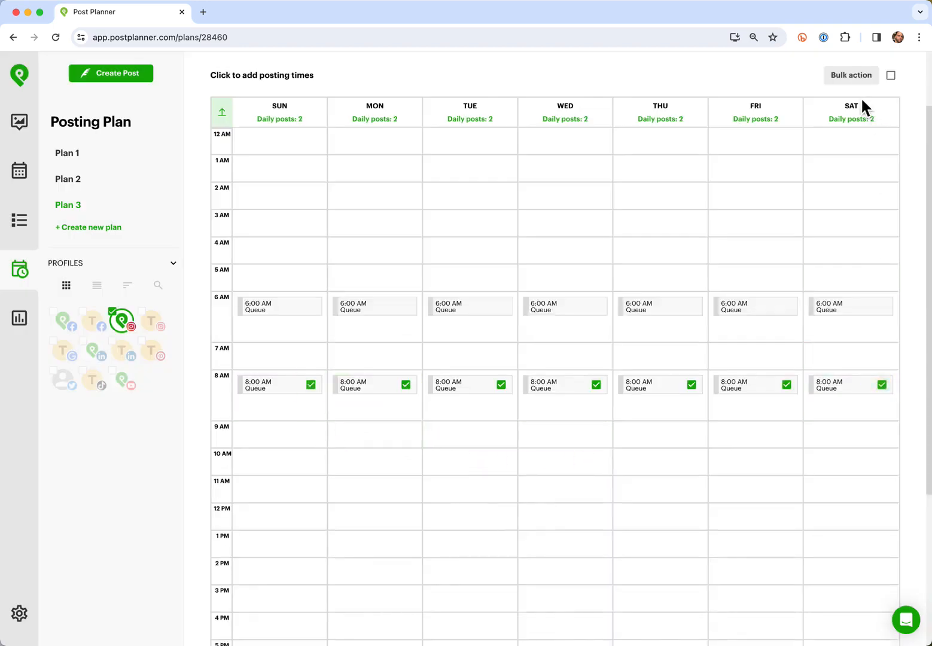
{"action": "left_click", "coordinate": [856, 77]}
{"action": "left_click", "coordinate": [850, 120]}
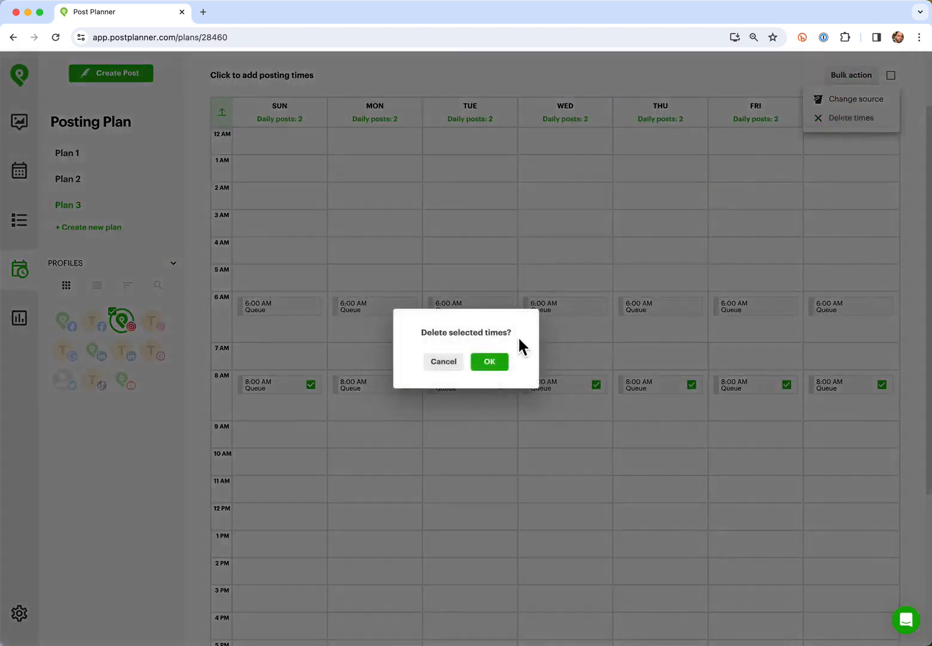
{"action": "left_click", "coordinate": [504, 366]}
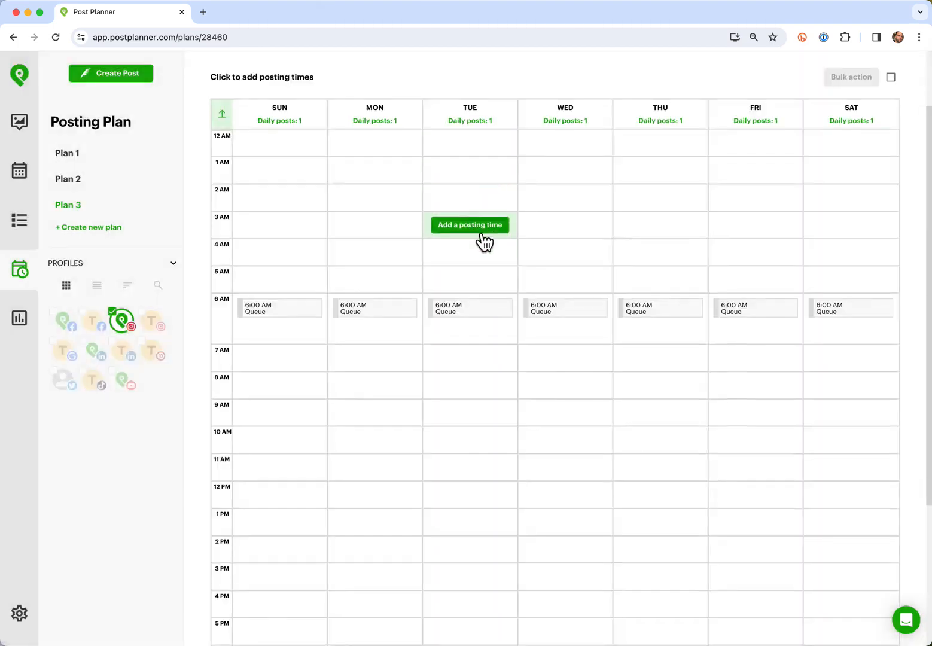
Step: Collapse Plan 3's schedule to its used hours and open Plan 2
{"action": "scroll", "coordinate": [484, 241], "scroll_direction": "up", "scroll_amount": 2}
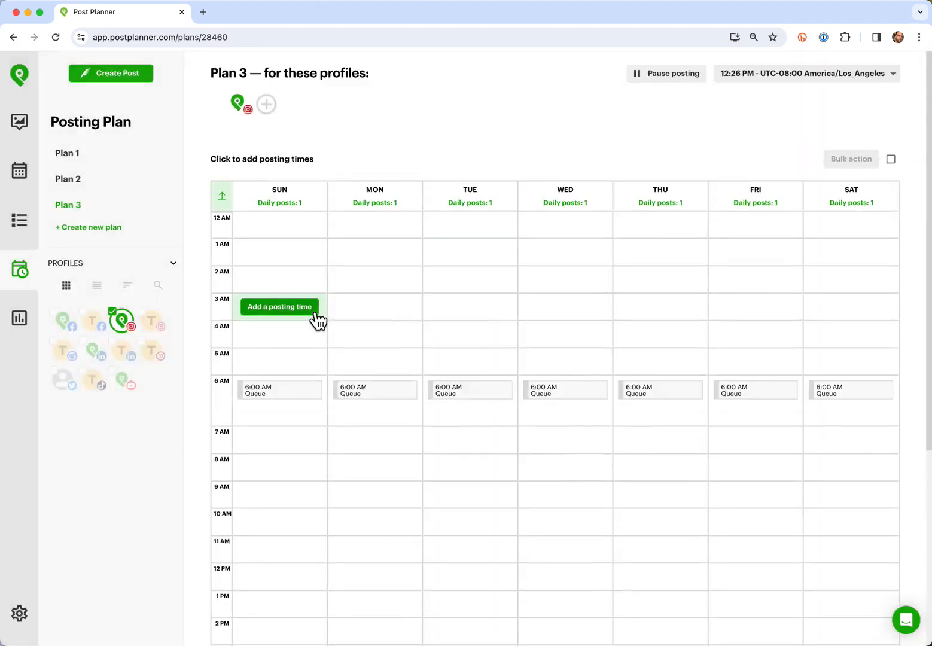
{"action": "left_click", "coordinate": [222, 198]}
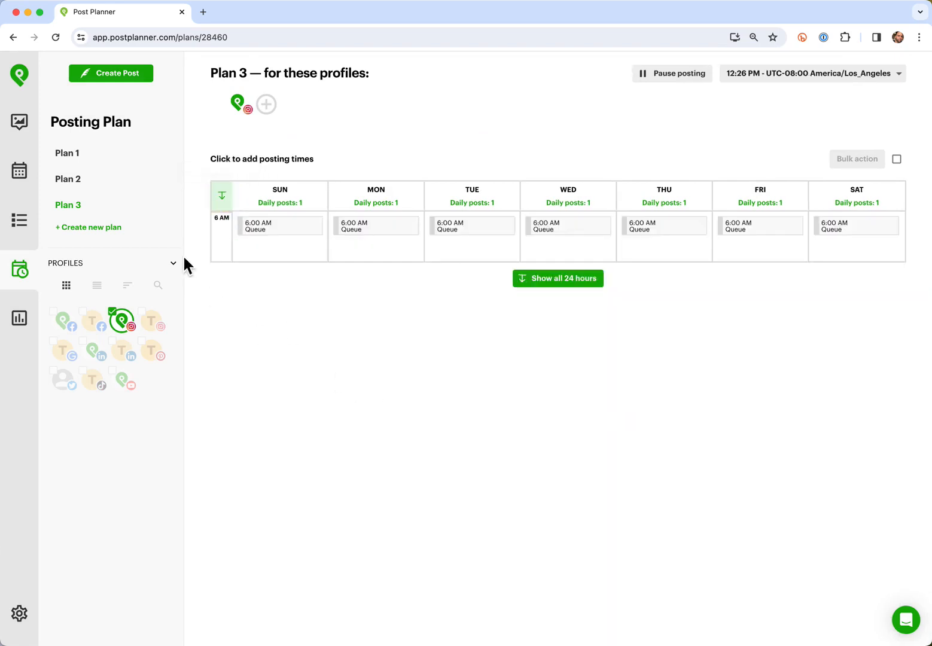
{"action": "left_click", "coordinate": [77, 181]}
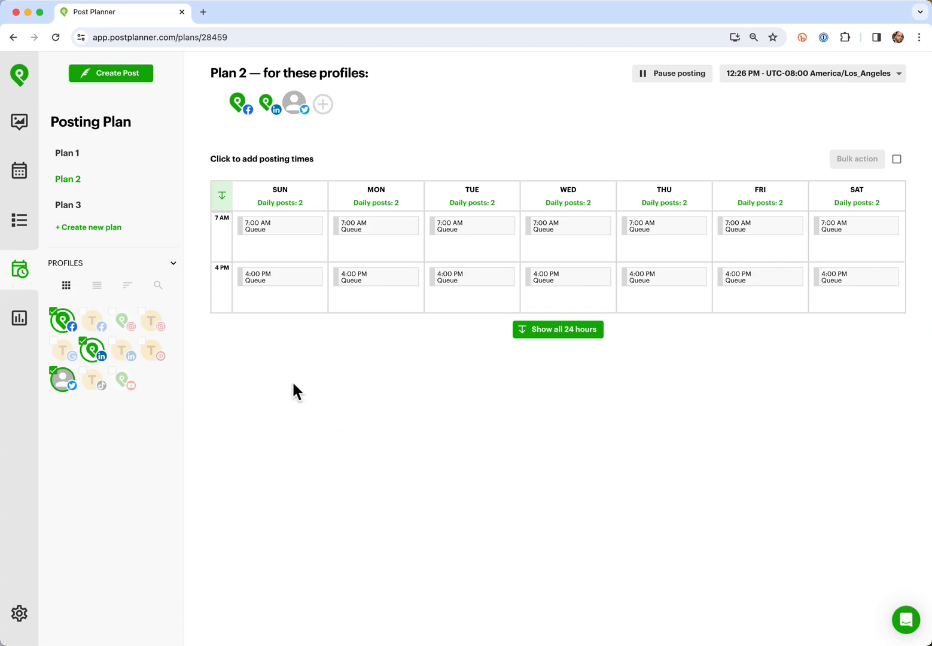
Step: Start a bucket from the suggested My Blog Posts, rename it PP Blog Posts and color it dark green
{"action": "mouse_move", "coordinate": [281, 233]}
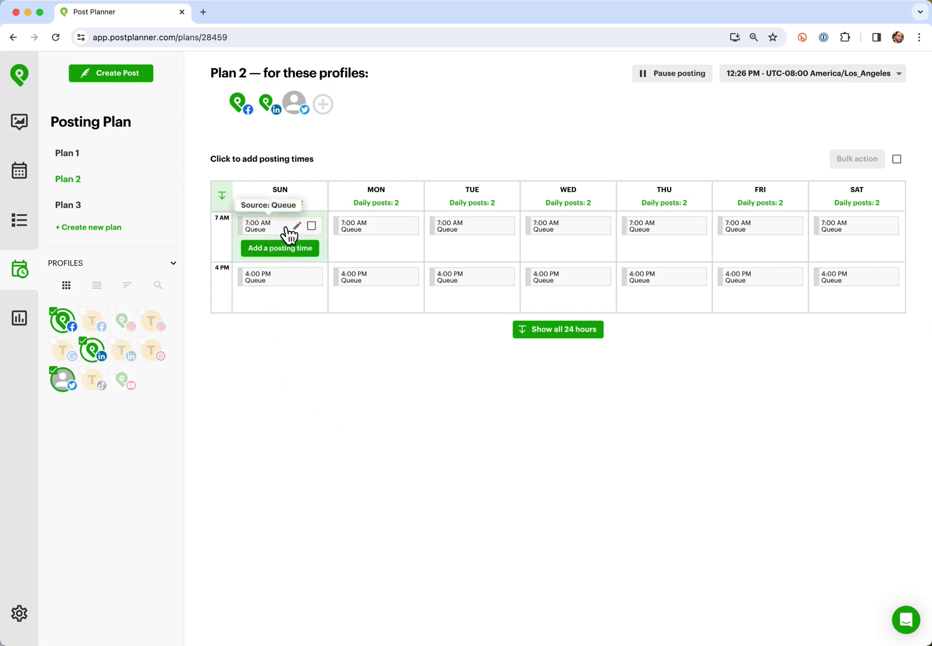
{"action": "mouse_move", "coordinate": [284, 291]}
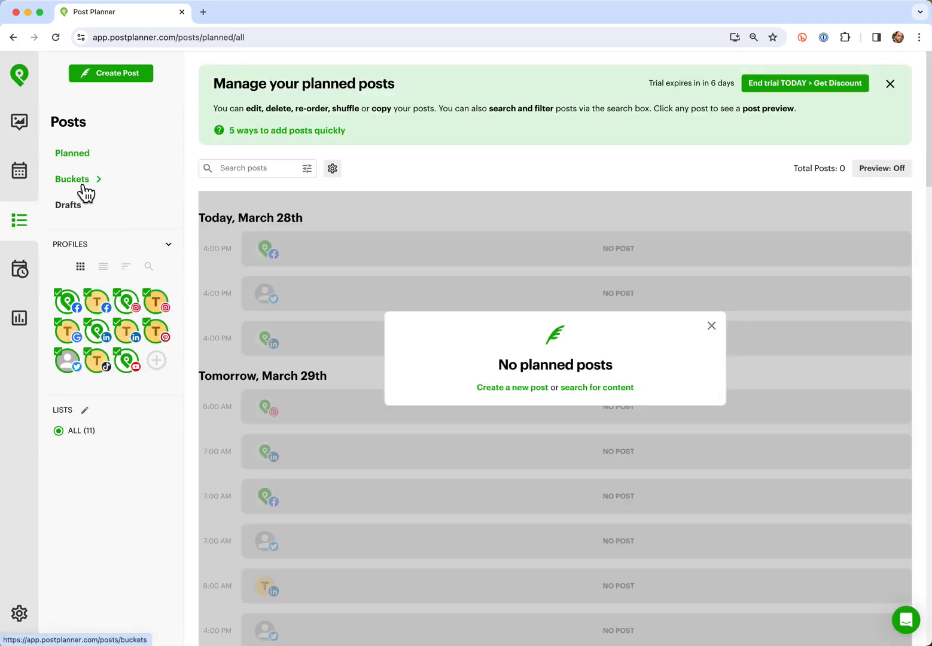
{"action": "left_click", "coordinate": [84, 187]}
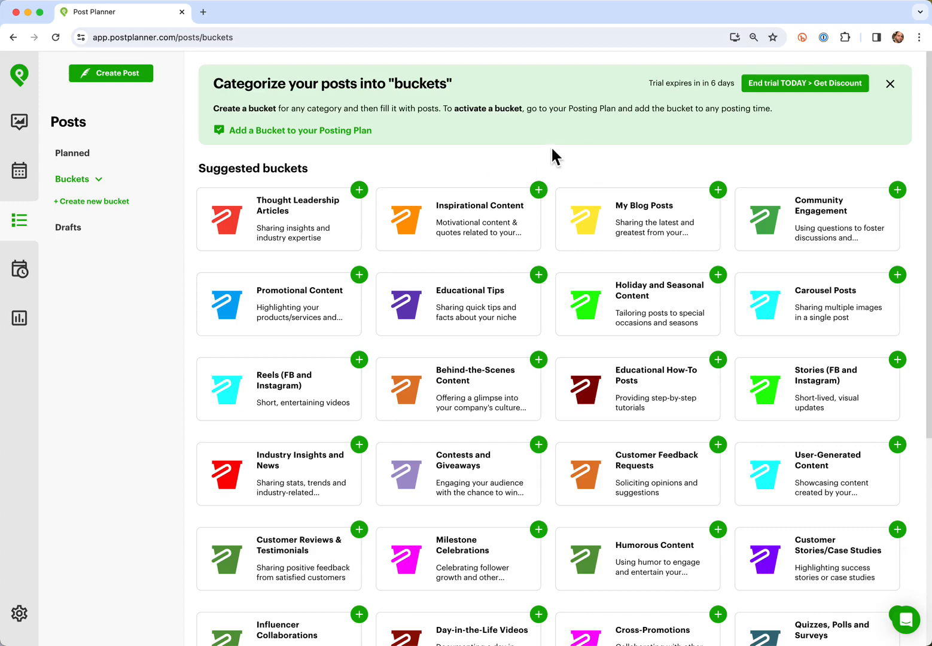
{"action": "left_click", "coordinate": [717, 193]}
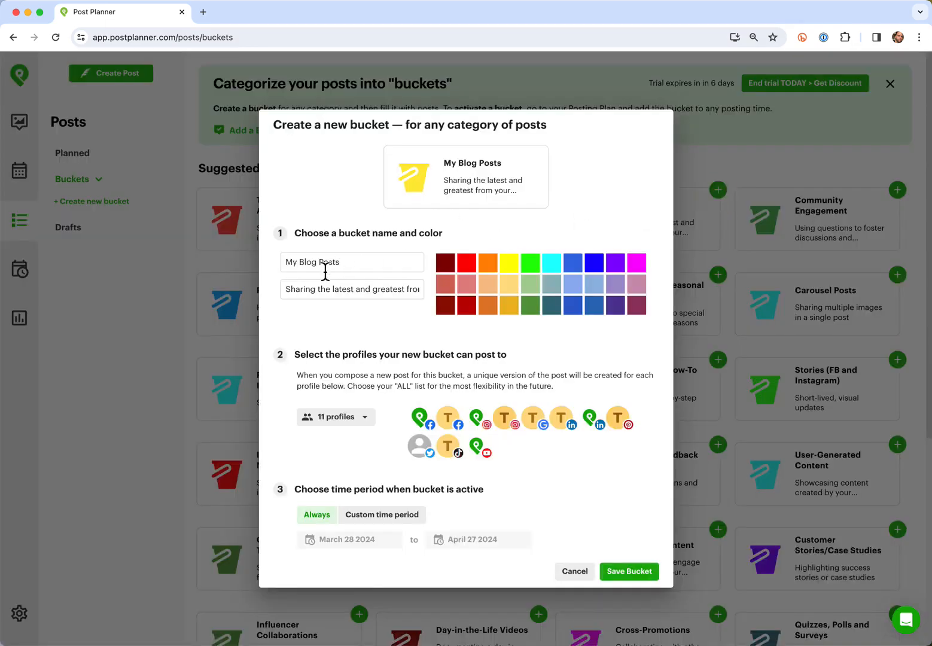
{"action": "double_click", "coordinate": [290, 263]}
{"action": "type", "text": "P P"}
{"action": "key", "text": "Left"}
{"action": "key", "text": "BackSpace"}
{"action": "left_click", "coordinate": [536, 307]}
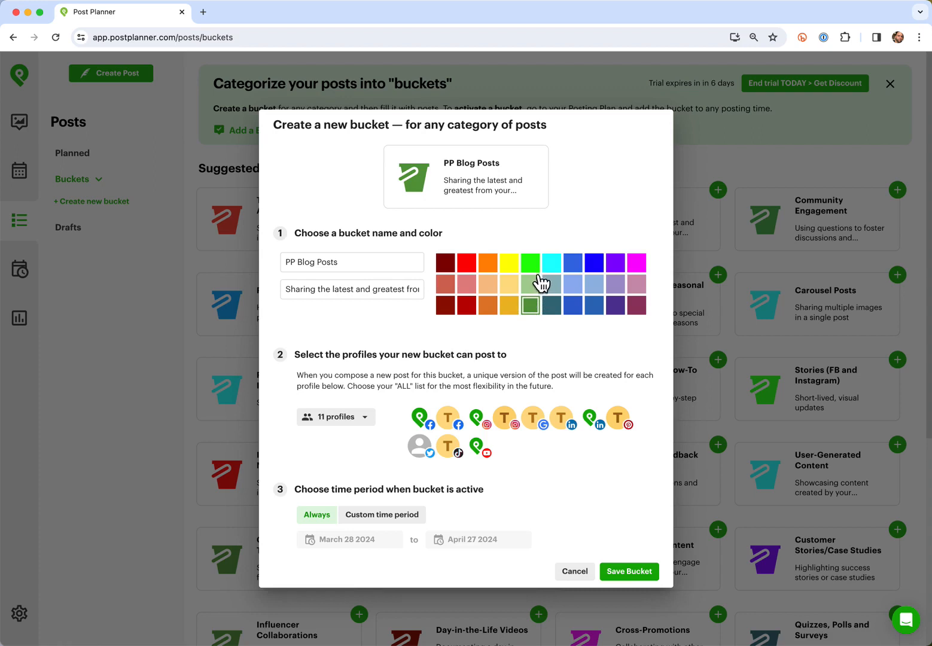
Step: Limit the PP Blog Posts bucket to the Post Planner Facebook, Post Planner LinkedIn and Twitter profiles, and save it as always active
{"action": "left_click", "coordinate": [342, 419]}
{"action": "left_click", "coordinate": [426, 383]}
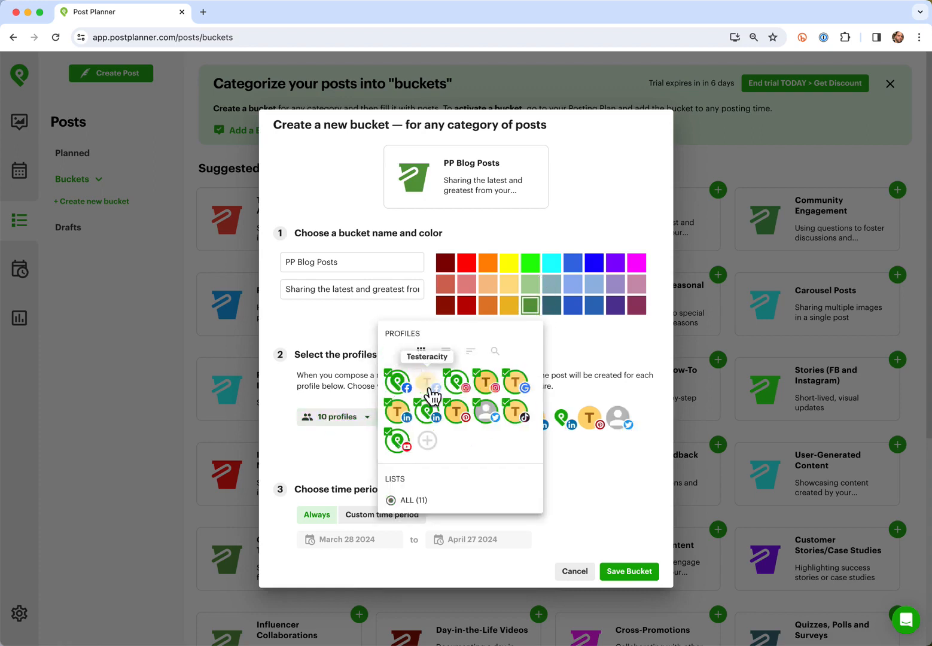
{"action": "left_click", "coordinate": [459, 386]}
{"action": "left_click", "coordinate": [475, 390]}
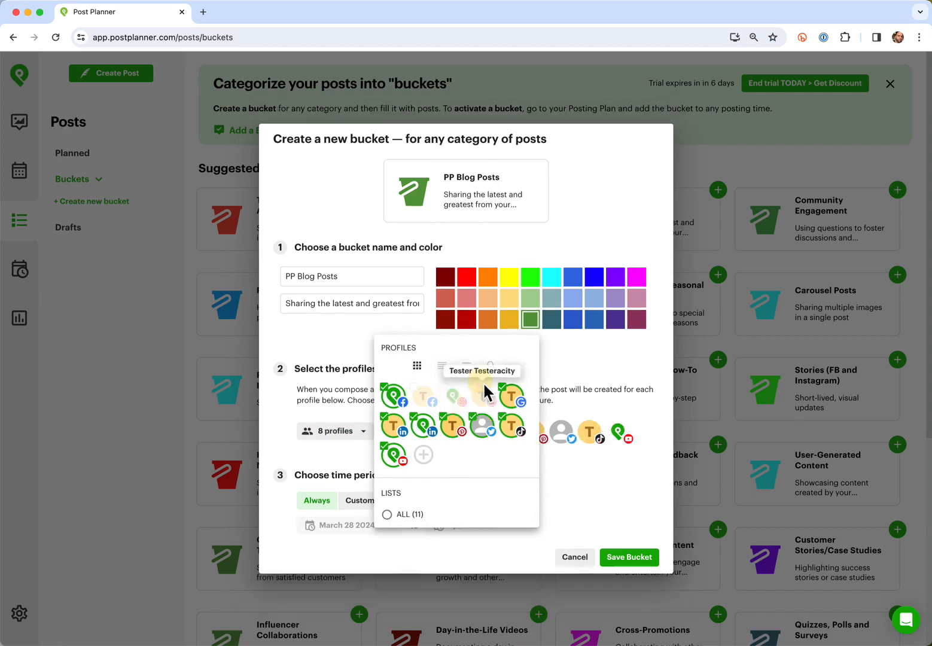
{"action": "left_click", "coordinate": [511, 395]}
{"action": "left_click", "coordinate": [511, 426]}
{"action": "left_click", "coordinate": [453, 426]}
{"action": "left_click", "coordinate": [393, 426]}
{"action": "left_click", "coordinate": [401, 458]}
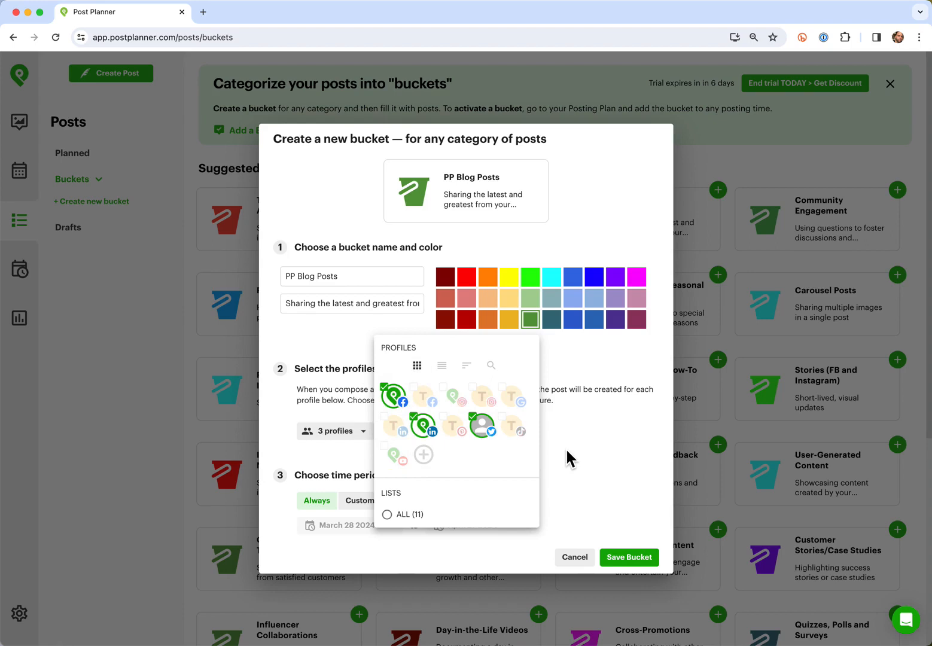
{"action": "left_click", "coordinate": [592, 426]}
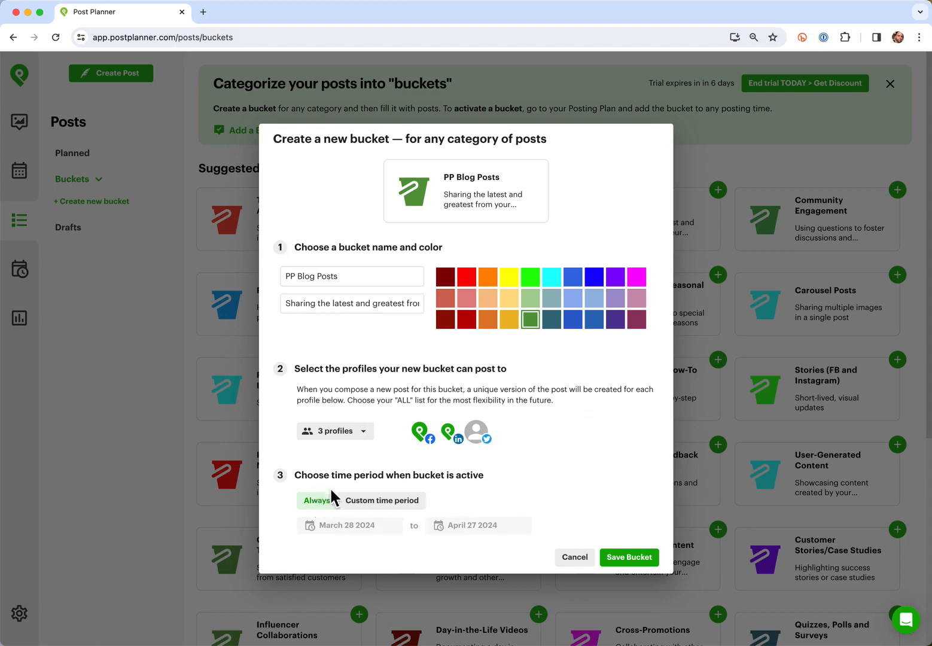
{"action": "left_click", "coordinate": [321, 508]}
{"action": "left_click", "coordinate": [629, 551]}
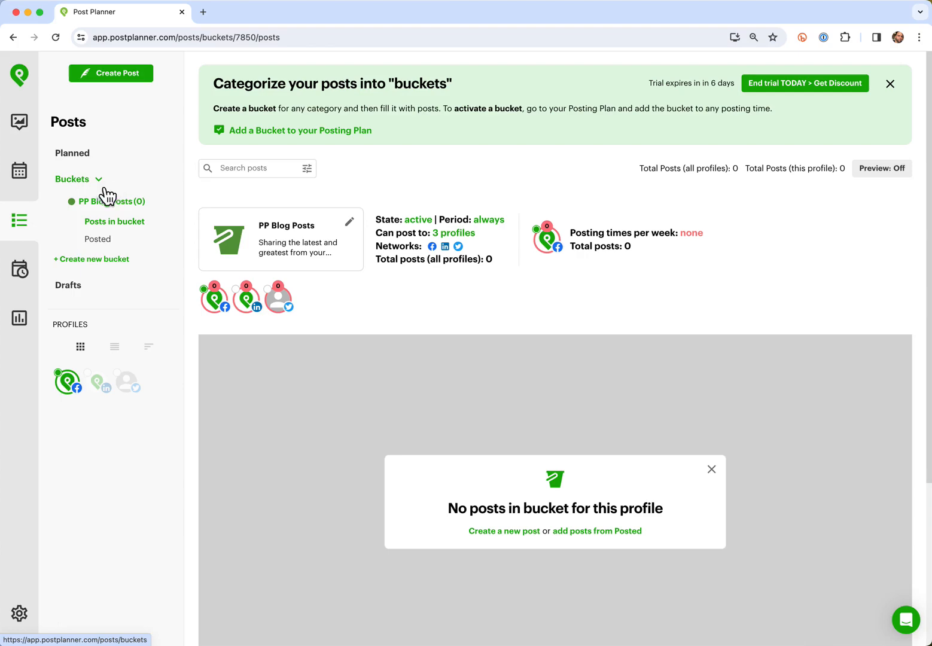
Step: Start a new bucket and name it PP Branded Pics
{"action": "left_click", "coordinate": [101, 261]}
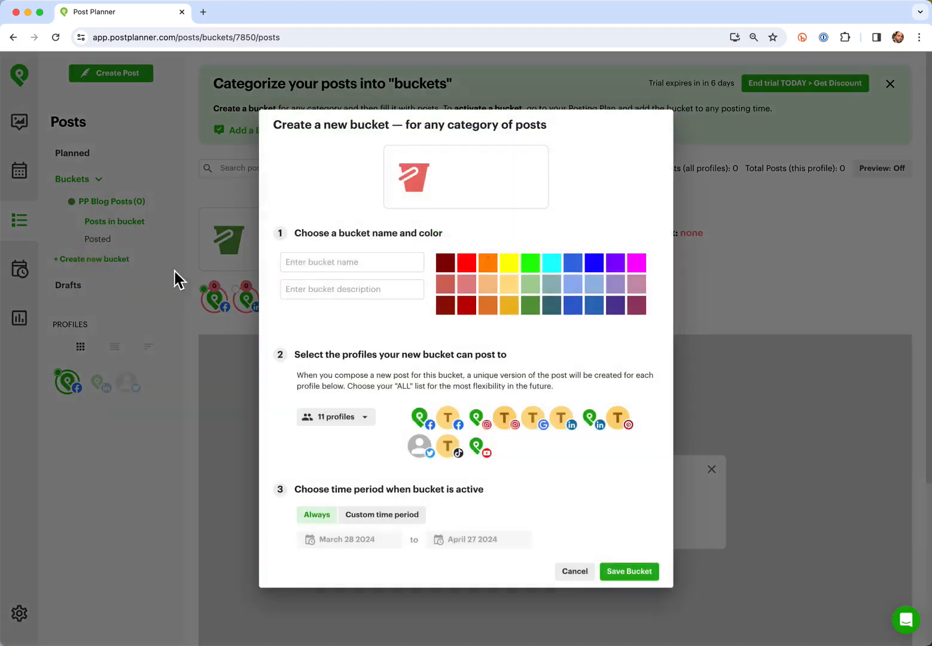
{"action": "left_click", "coordinate": [329, 263]}
{"action": "type", "text": "P"}
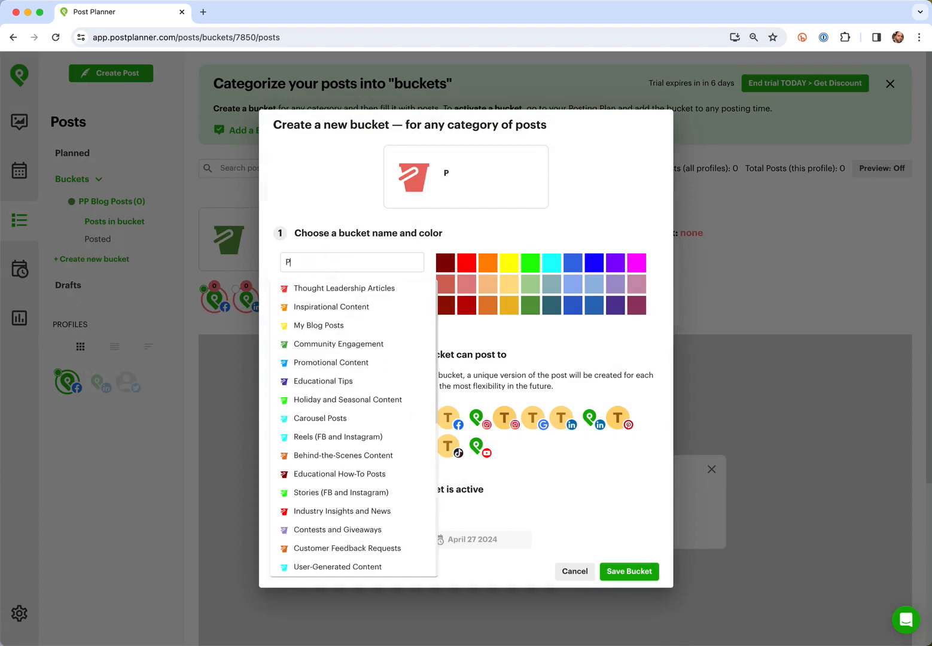
{"action": "type", "text": "P Br"}
{"action": "type", "text": "d Images"}
{"action": "key", "text": "BackSpace"}
{"action": "key", "text": "BackSpace"}
{"action": "key", "text": "BackSpace"}
{"action": "key", "text": "BackSpace"}
{"action": "key", "text": "BackSpace"}
{"action": "type", "text": "Pics"}
{"action": "left_click", "coordinate": [460, 242]}
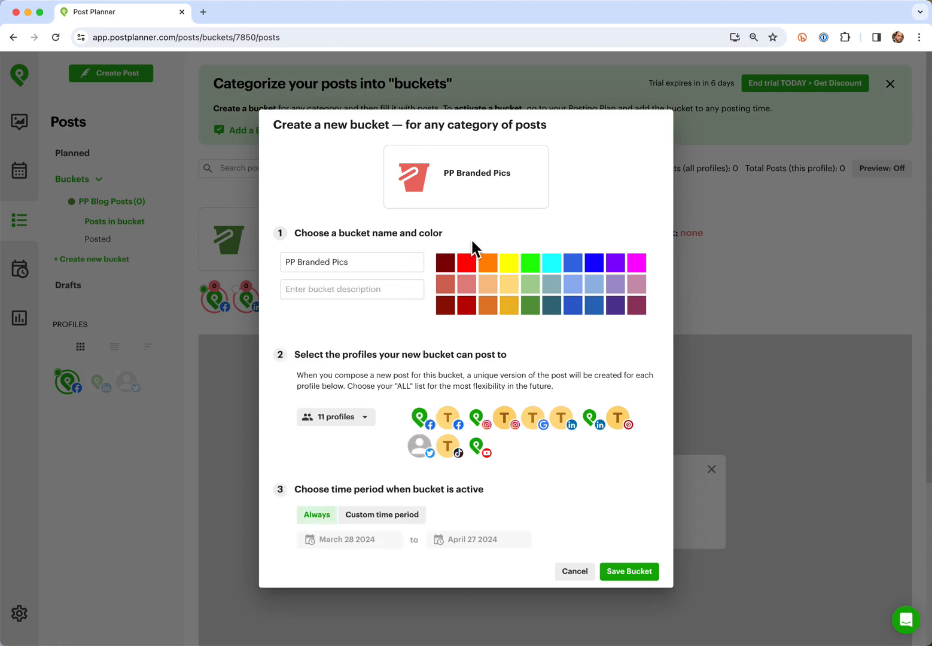
Step: Color the PP Branded Pics bucket magenta and describe it as "Branded media to share to Post Planner's IG account."
{"action": "left_click", "coordinate": [645, 272]}
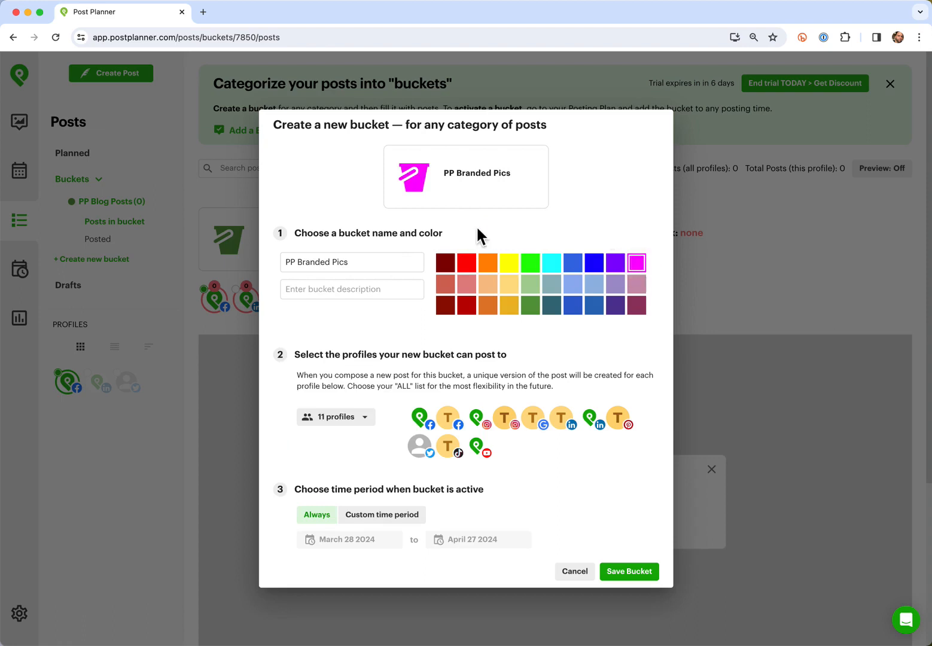
{"action": "left_click", "coordinate": [339, 291]}
{"action": "type", "text": "Branded media to share to Post Planner's IG account."}
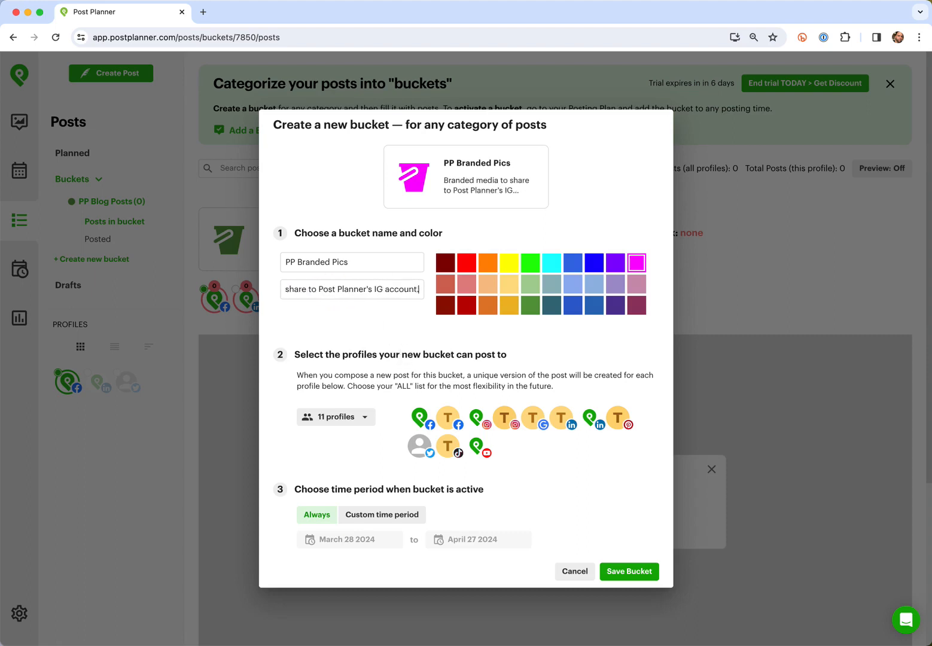
{"action": "left_click", "coordinate": [341, 295]}
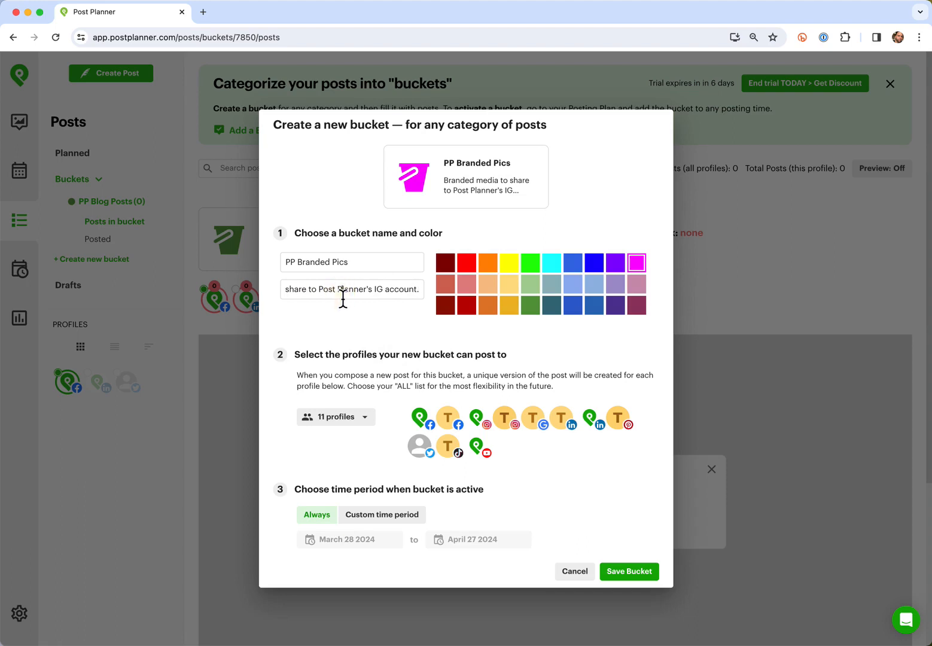
{"action": "left_click", "coordinate": [394, 333]}
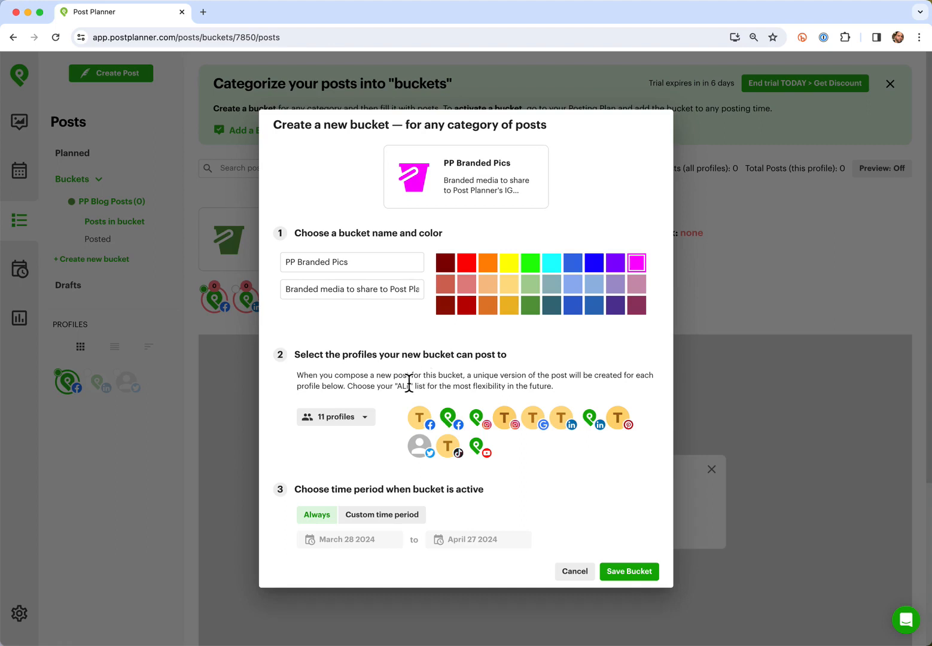
Step: Limit the PP Branded Pics bucket to the Post Planner Instagram profile and save it
{"action": "left_click", "coordinate": [352, 422]}
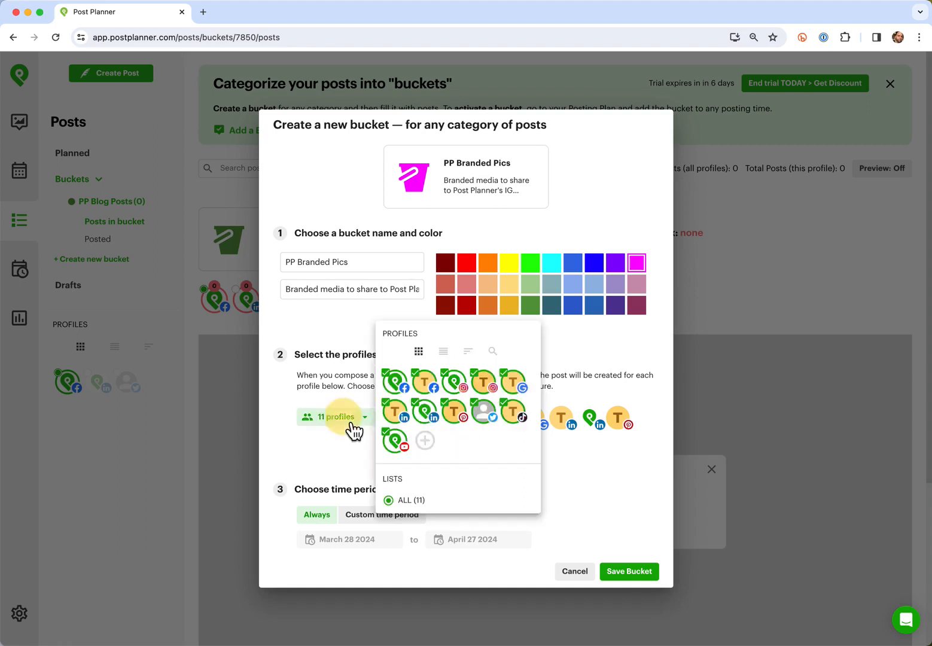
{"action": "double_click", "coordinate": [455, 388]}
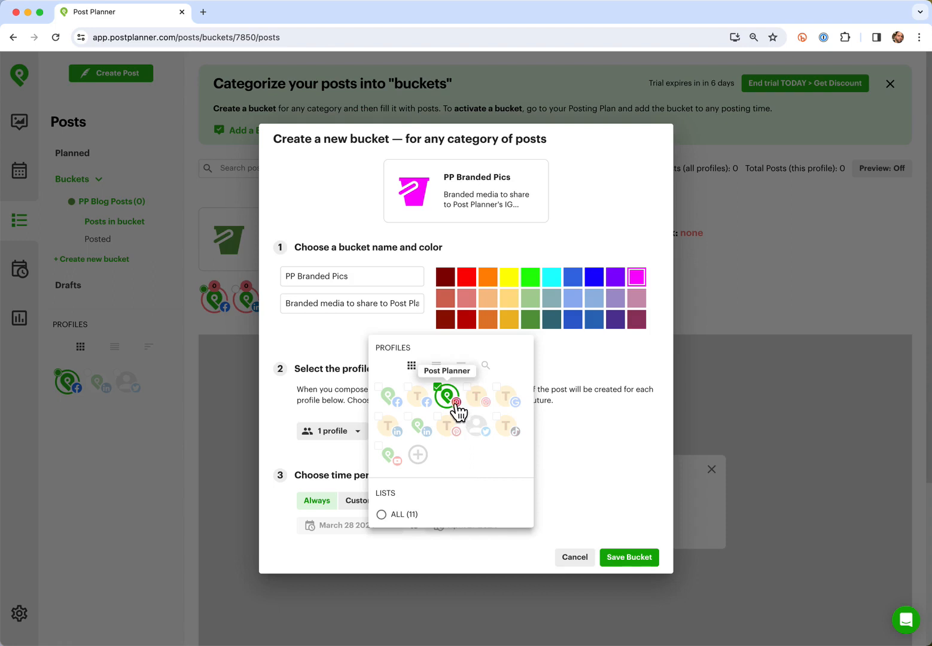
{"action": "left_click", "coordinate": [594, 457]}
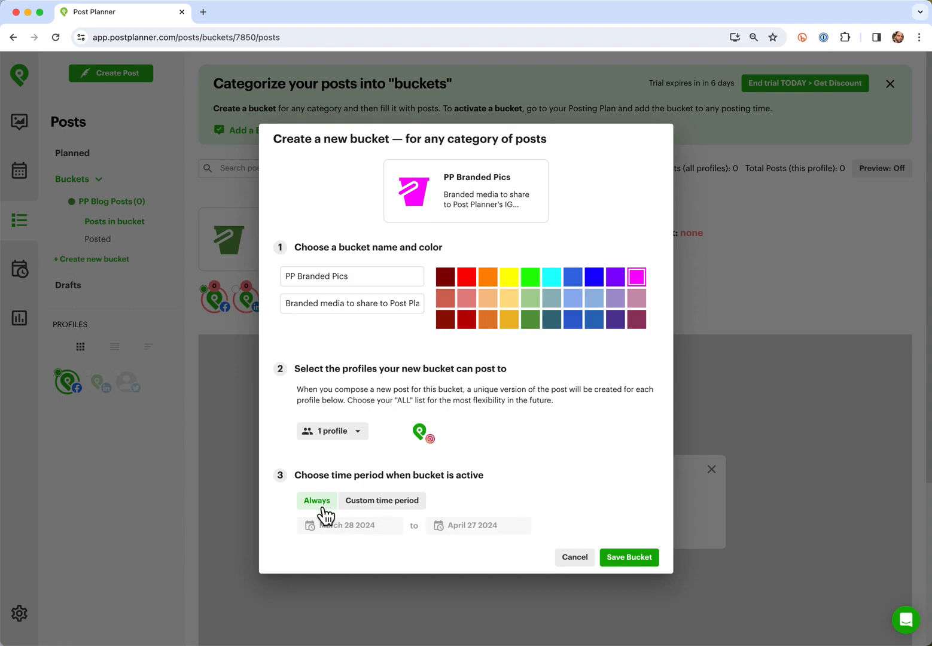
{"action": "left_click", "coordinate": [632, 559]}
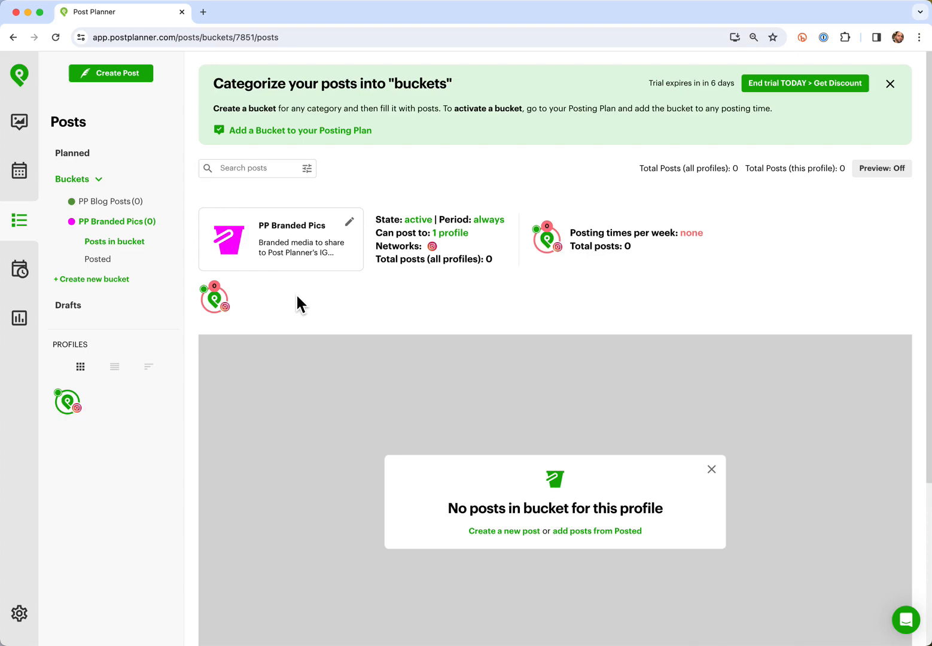
Step: Start a blue bucket named PP Quote Pics with the description "Quote images to share on Post Planner's accounts."
{"action": "left_click", "coordinate": [114, 280]}
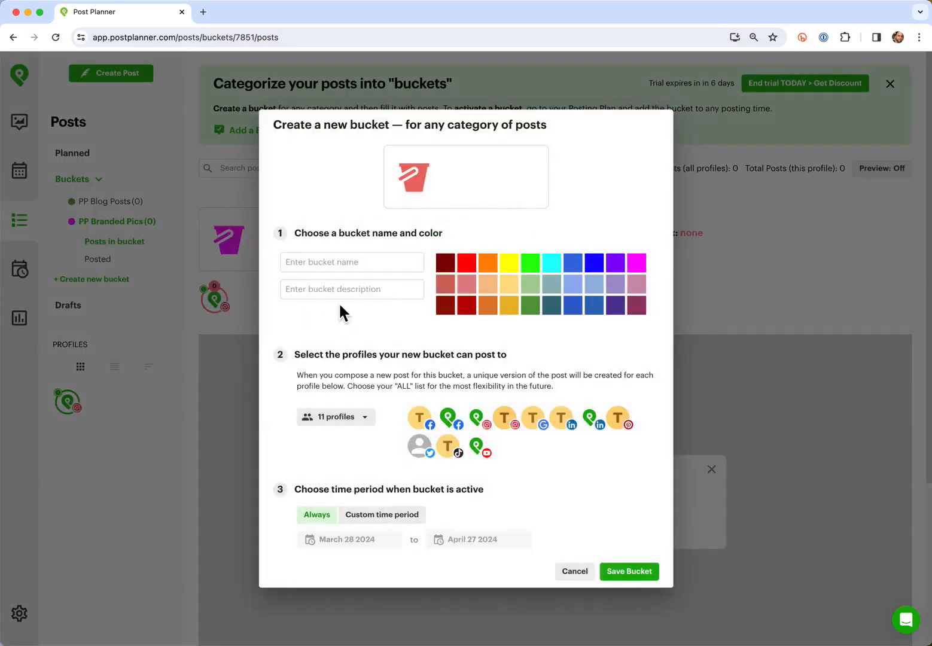
{"action": "left_click", "coordinate": [375, 268]}
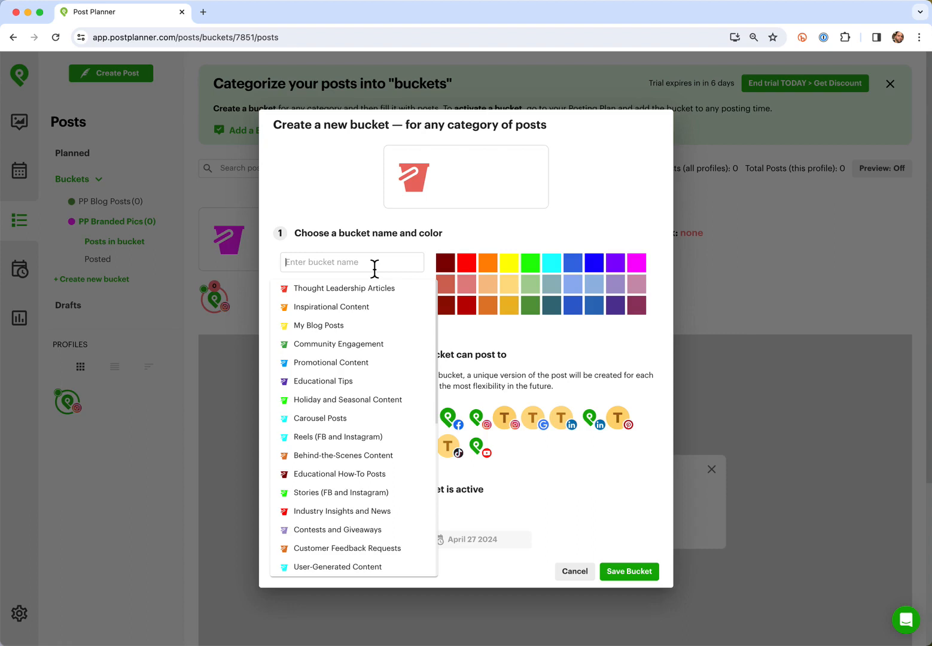
{"action": "type", "text": "PP Quote Pics"}
{"action": "left_click", "coordinate": [544, 226]}
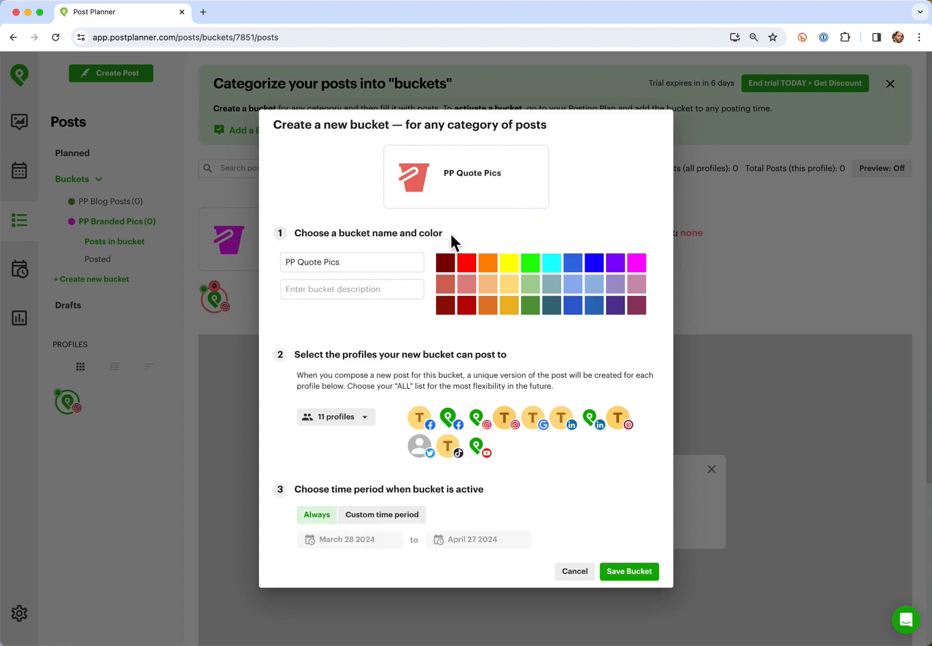
{"action": "left_click", "coordinate": [351, 294]}
{"action": "type", "text": "Quote images"}
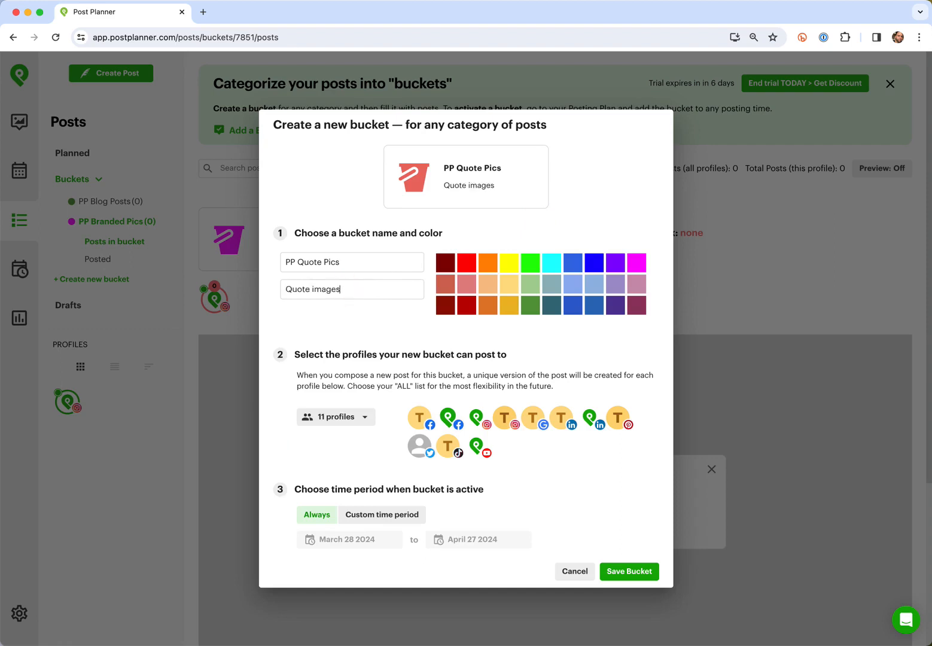
{"action": "type", "text": " to share on Post Planner"}
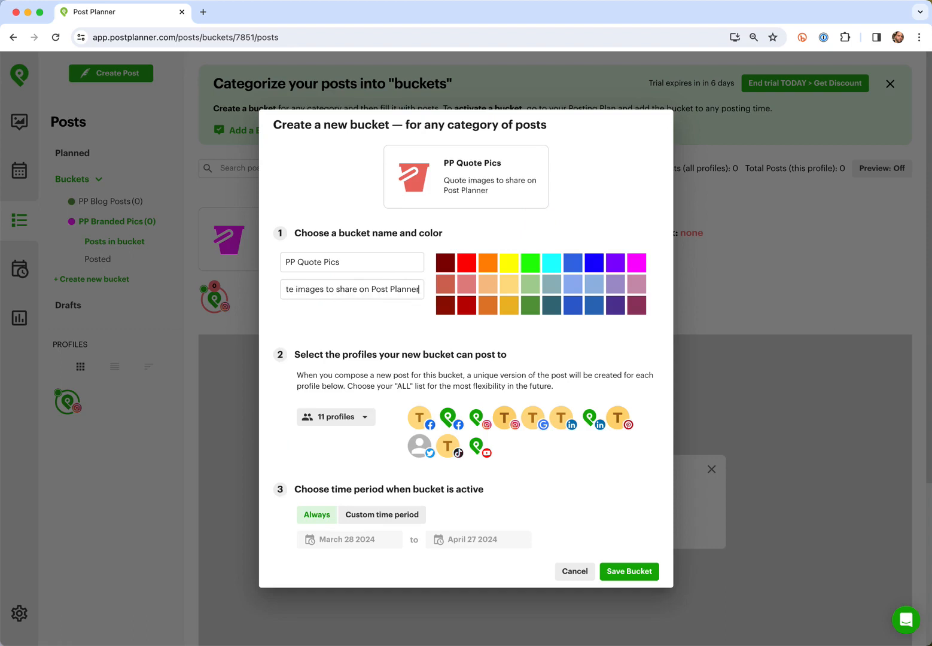
{"action": "type", "text": "'s accounts."}
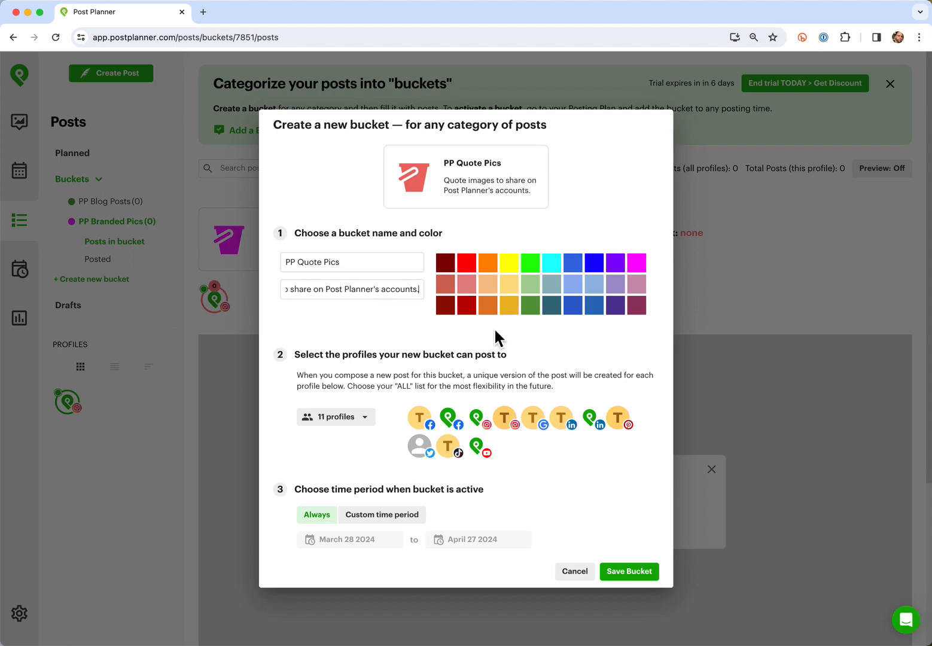
{"action": "left_click", "coordinate": [602, 269]}
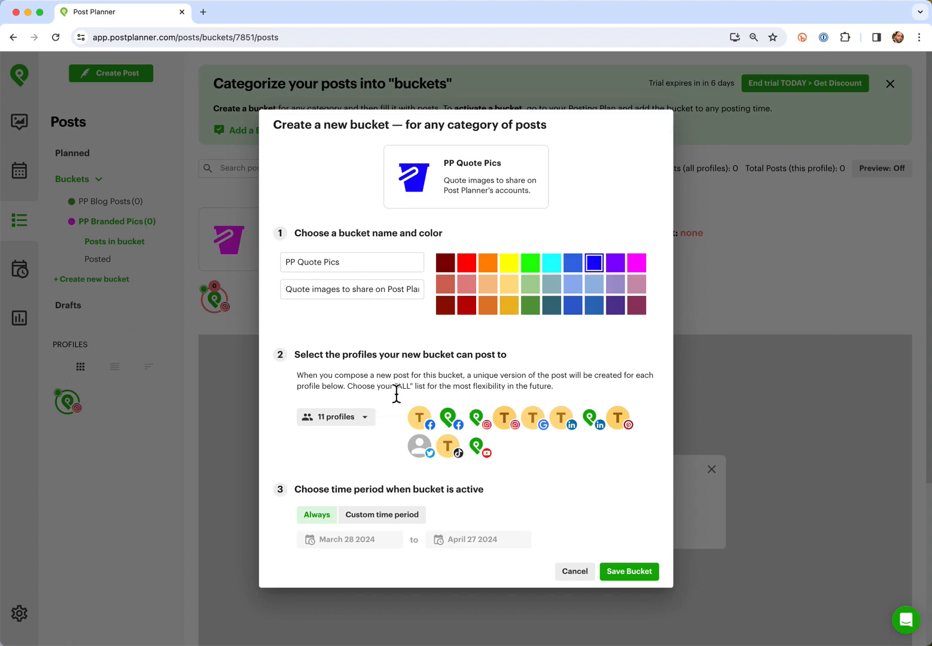
Step: Limit the PP Quote Pics bucket to the Post Planner Facebook, Instagram and LinkedIn profiles plus the Twitter profile, and save it
{"action": "left_click", "coordinate": [363, 421]}
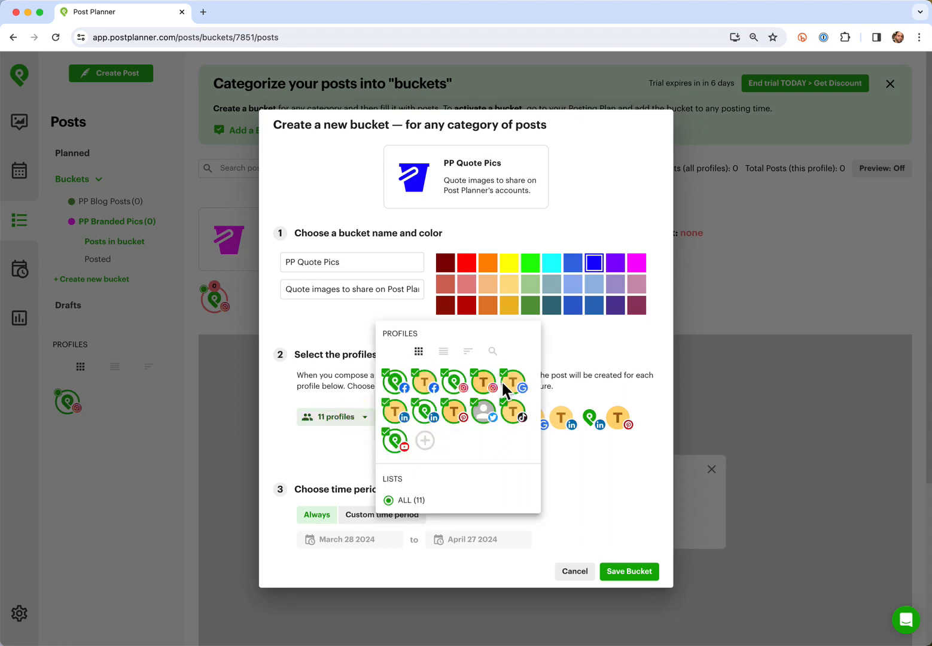
{"action": "left_click", "coordinate": [410, 394]}
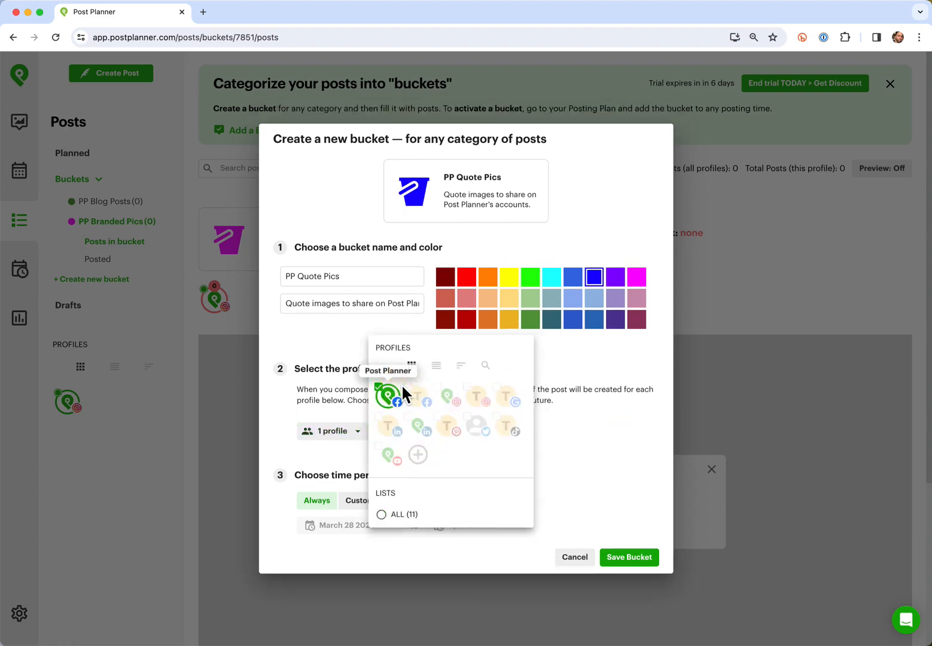
{"action": "left_click", "coordinate": [462, 399]}
{"action": "left_click", "coordinate": [425, 427]}
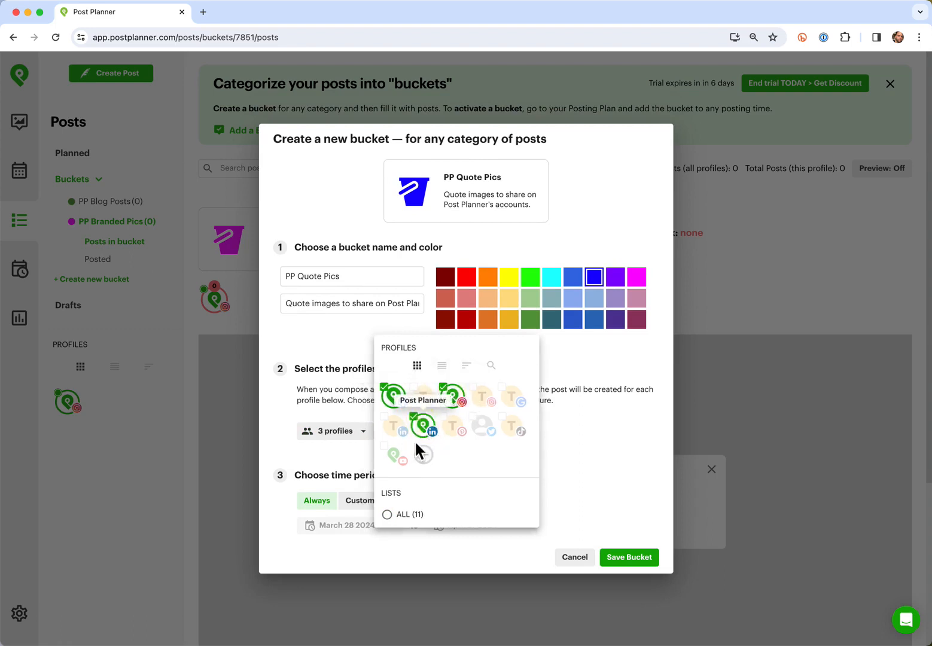
{"action": "left_click", "coordinate": [482, 428]}
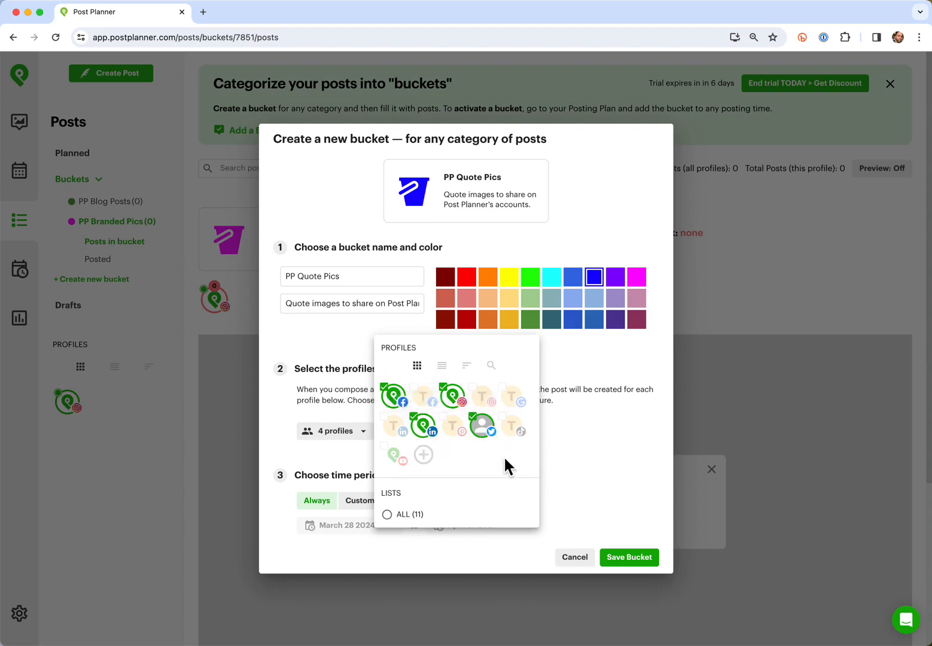
{"action": "left_click", "coordinate": [597, 440]}
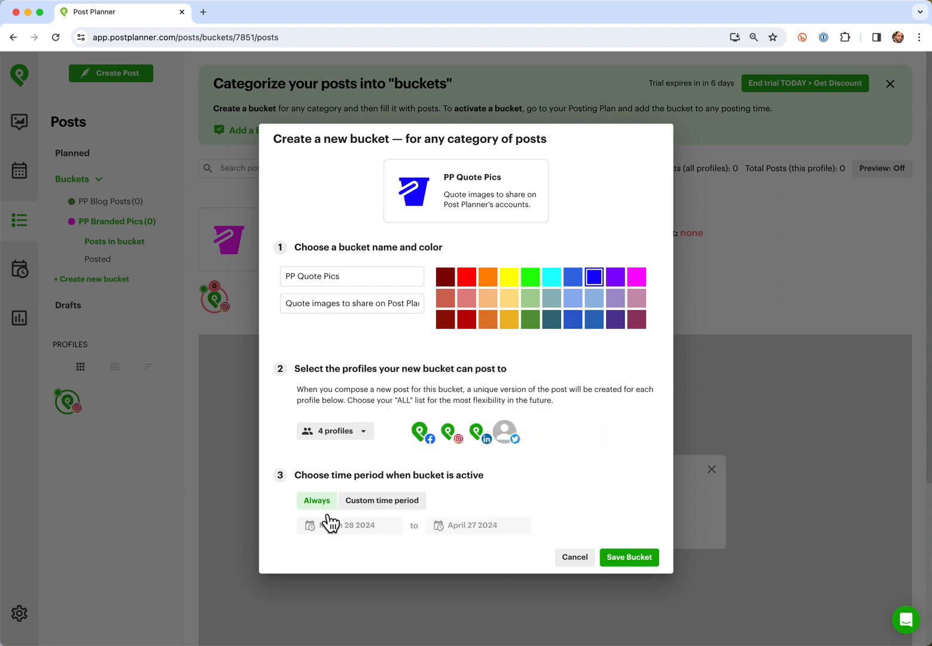
{"action": "left_click", "coordinate": [643, 564]}
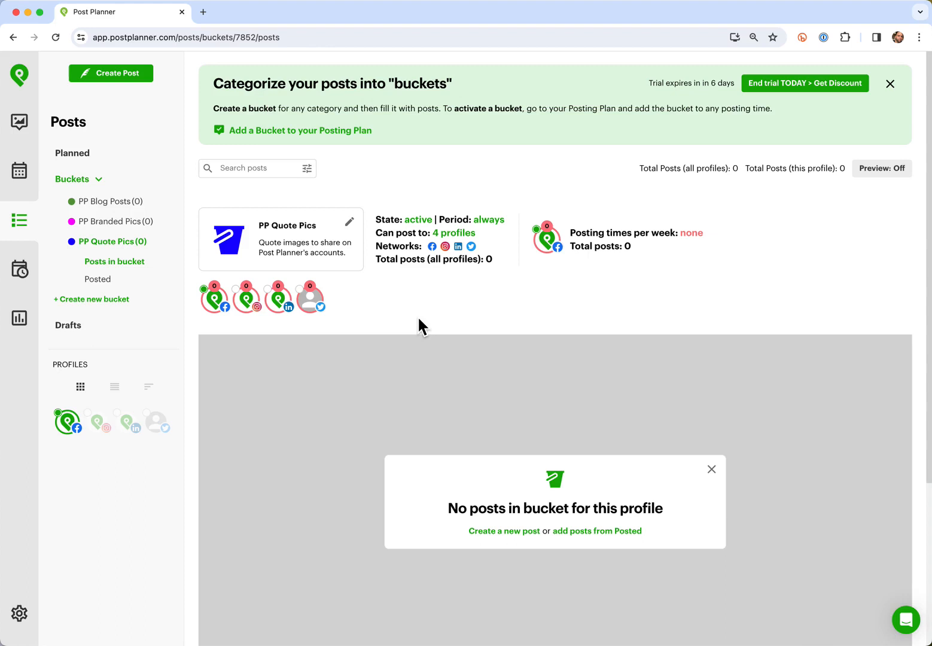
Step: In Plan 2 of the posting plans, set the 7:00 AM posting time to draw from PP Blog Posts on all days
{"action": "left_click", "coordinate": [27, 280]}
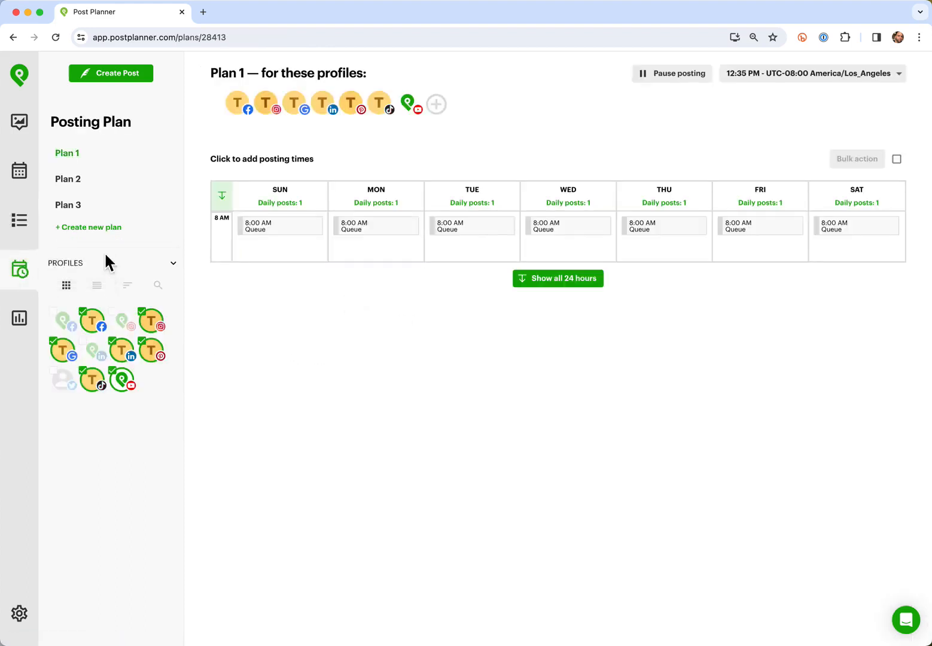
{"action": "left_click", "coordinate": [73, 182]}
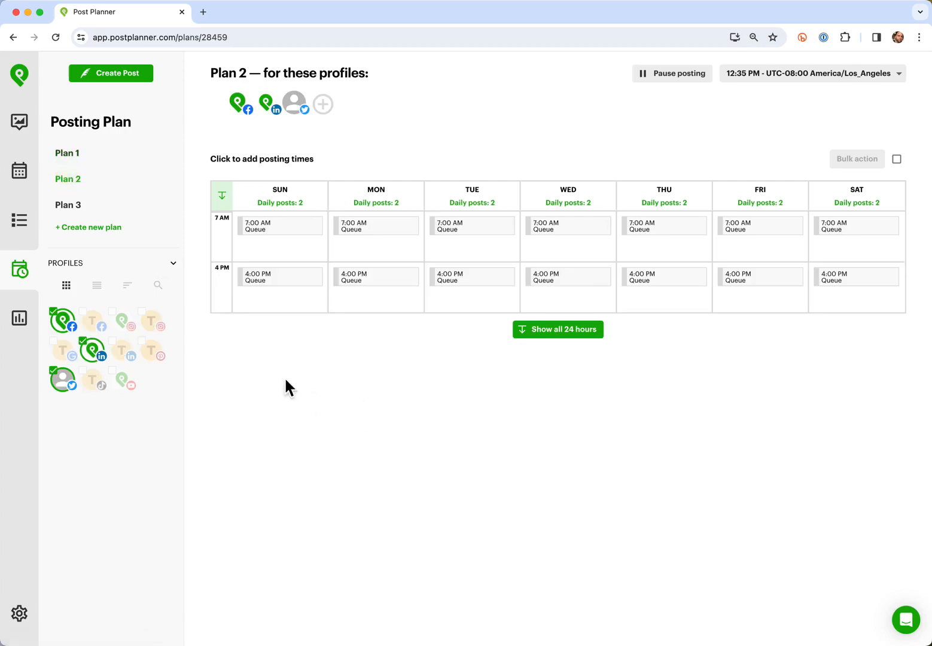
{"action": "mouse_move", "coordinate": [259, 246]}
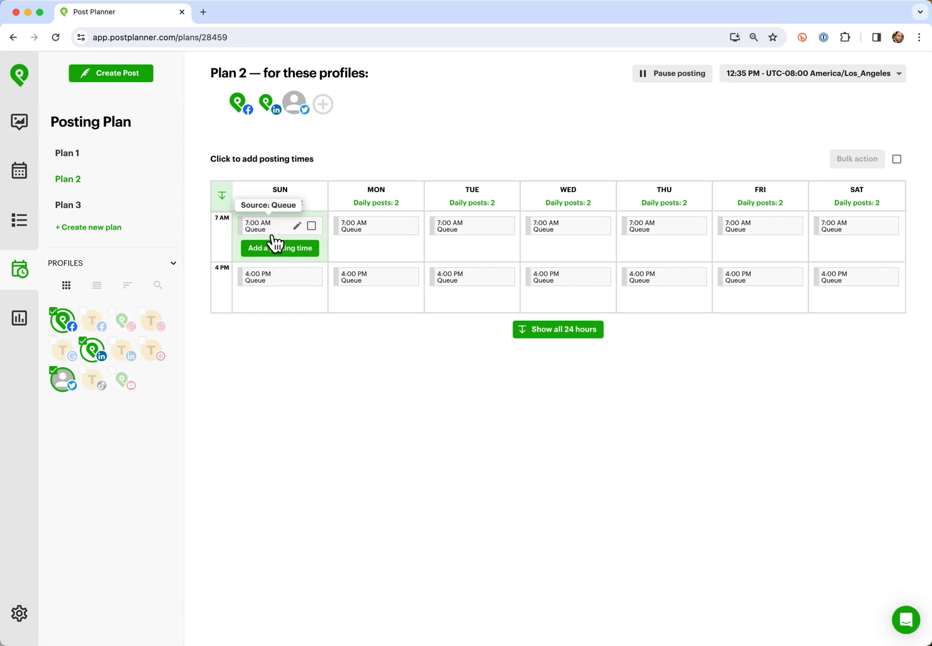
{"action": "left_click", "coordinate": [267, 233]}
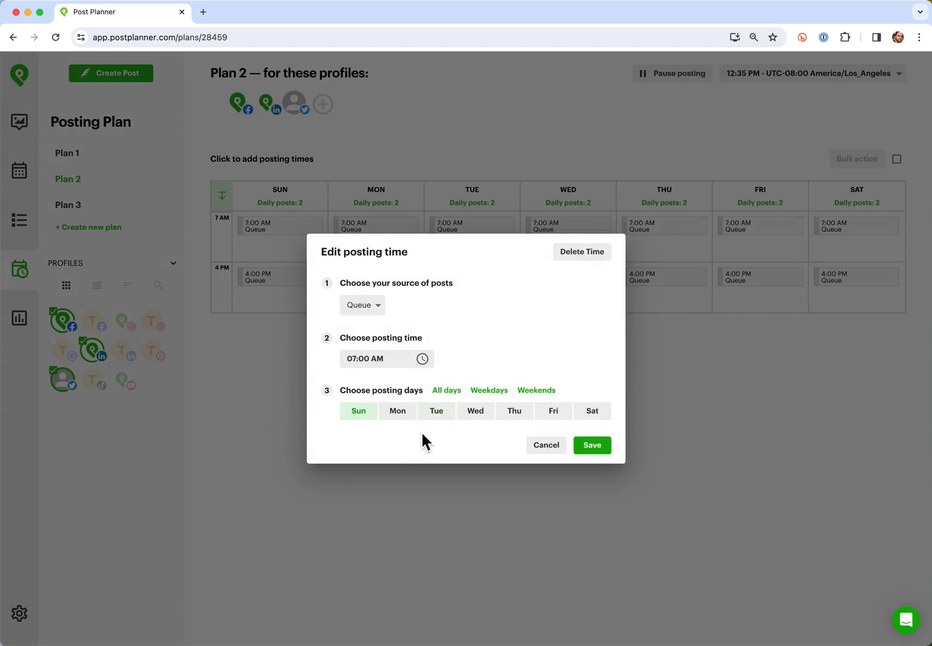
{"action": "left_click", "coordinate": [374, 305]}
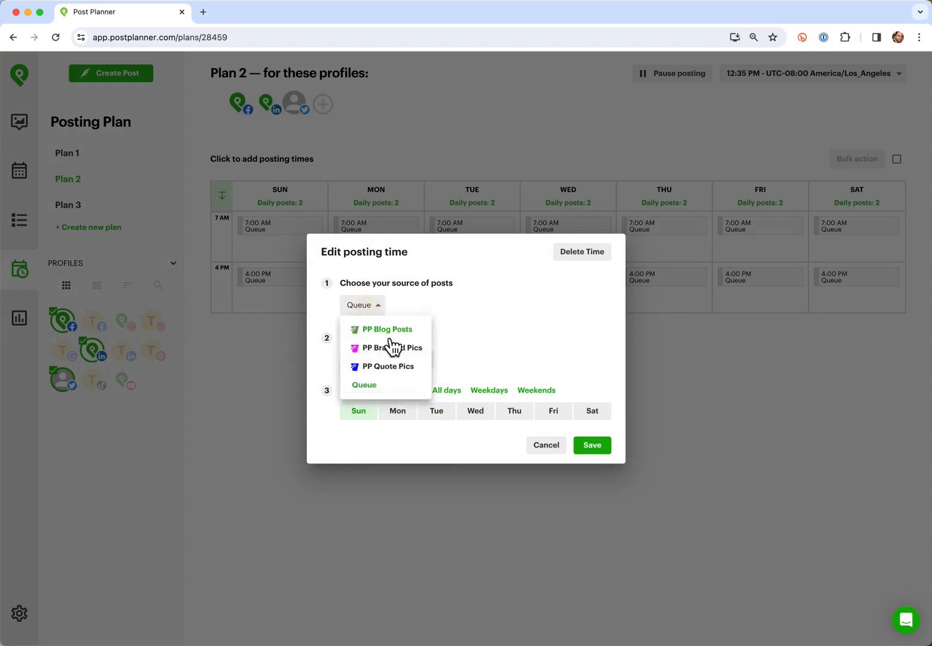
{"action": "left_click", "coordinate": [390, 331]}
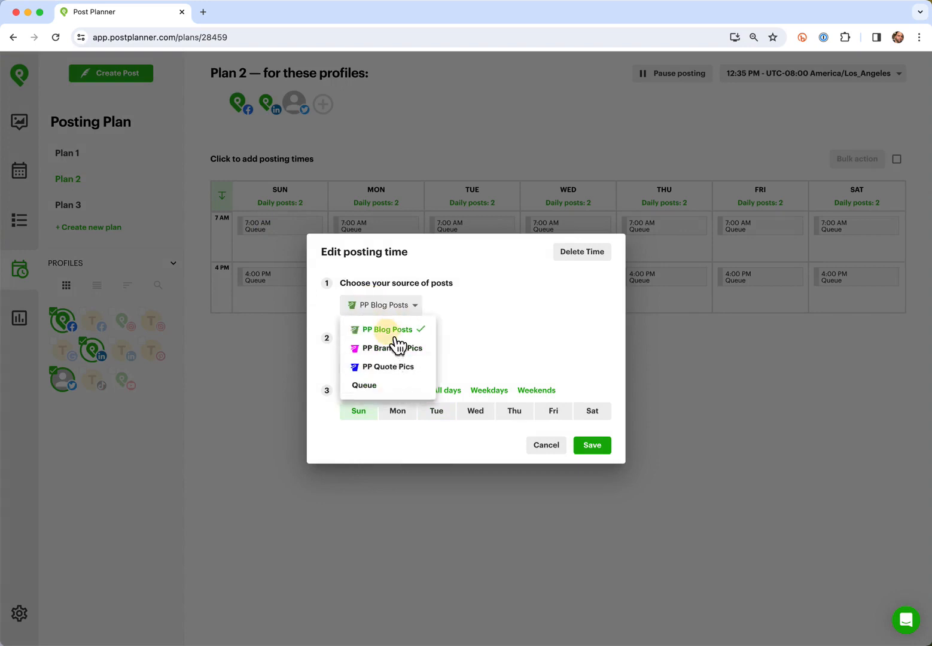
{"action": "left_click", "coordinate": [448, 395]}
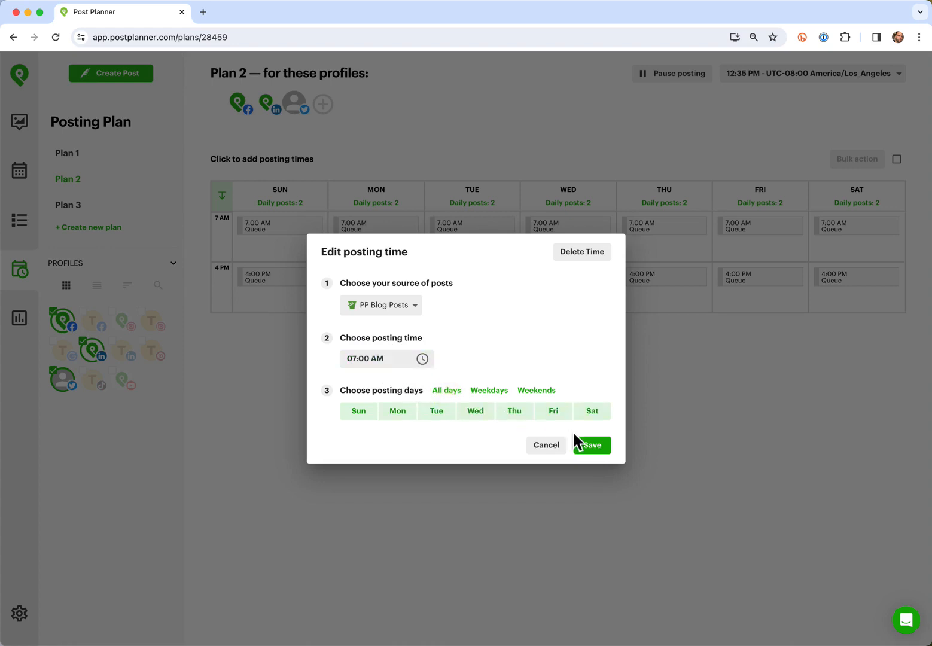
{"action": "left_click", "coordinate": [592, 445]}
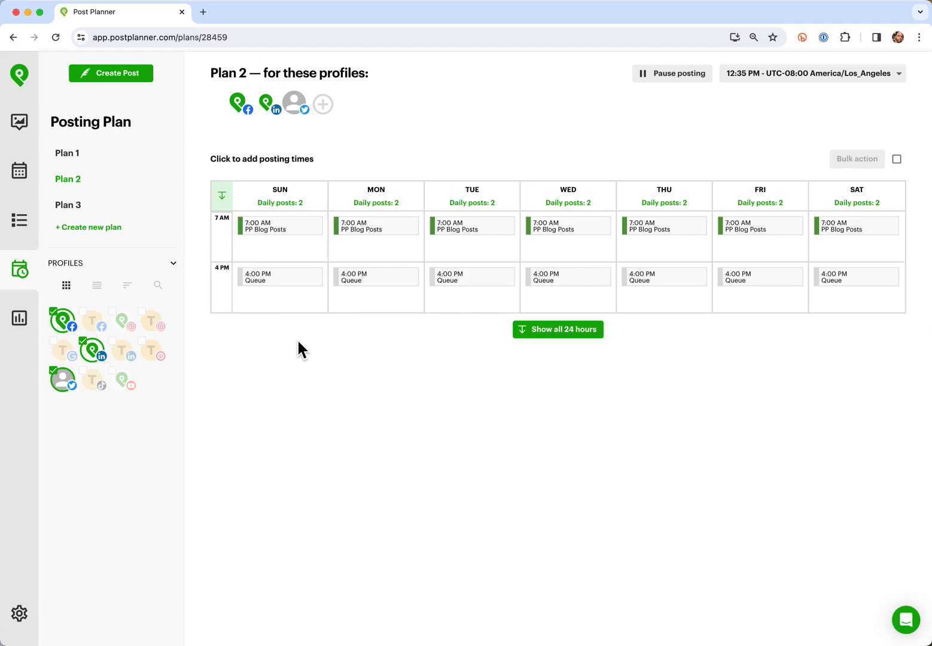
Step: Assign the PP Quote Pics bucket to Plan 2's 4:00 PM posting time on all days and save it
{"action": "left_click", "coordinate": [280, 281]}
{"action": "left_click", "coordinate": [364, 307]}
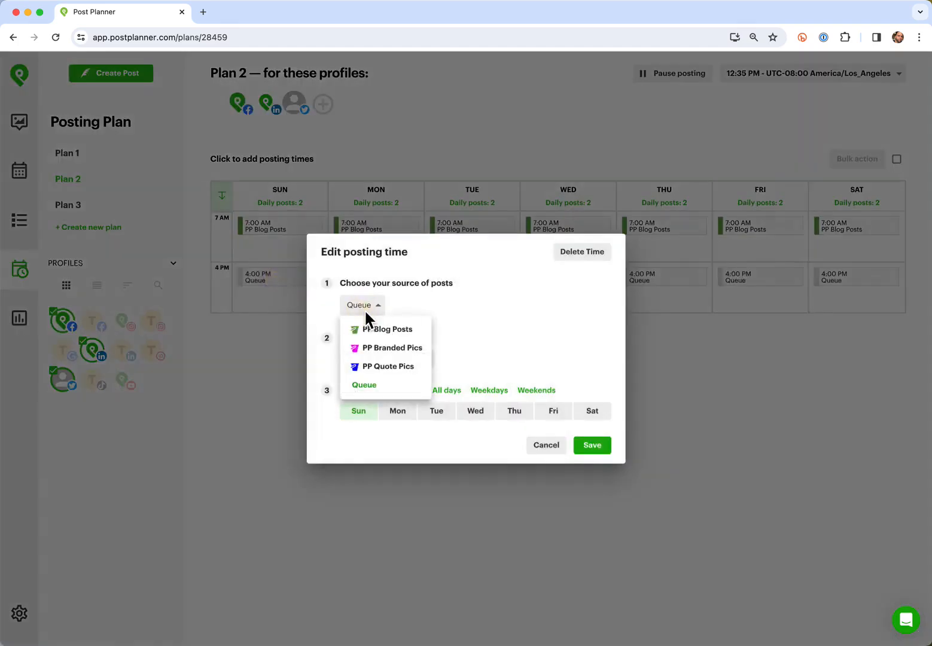
{"action": "left_click", "coordinate": [398, 367]}
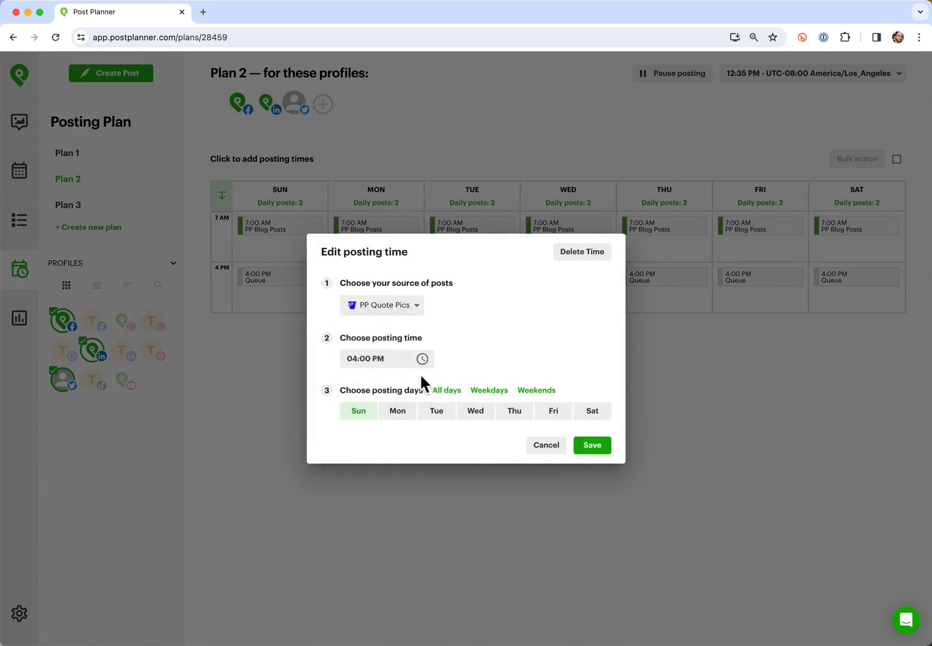
{"action": "left_click", "coordinate": [443, 409]}
{"action": "left_click", "coordinate": [460, 402]}
{"action": "left_click", "coordinate": [594, 449]}
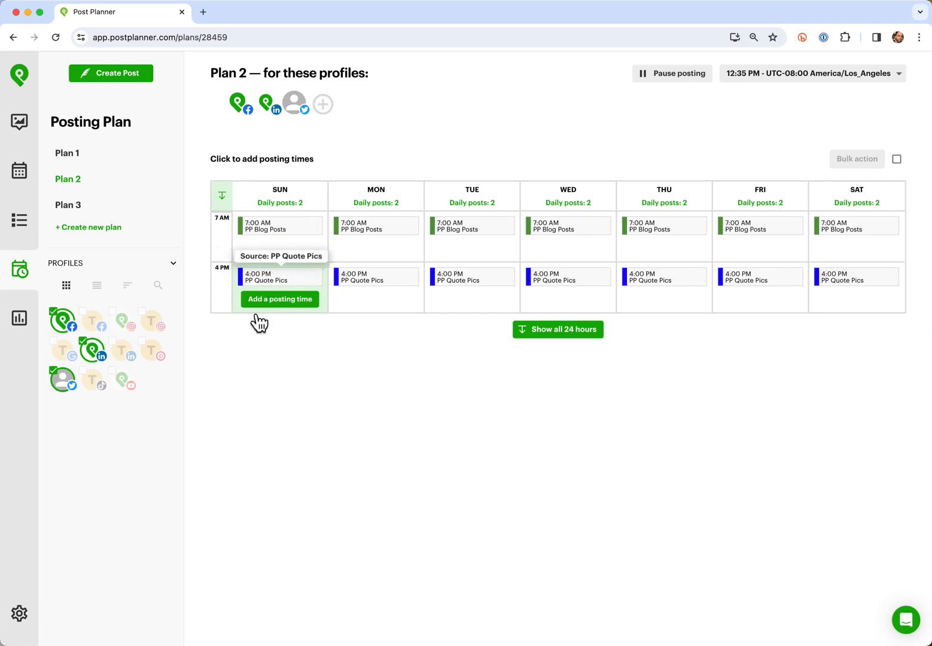
Step: In Plan 3, assign PP Quote Pics to the 6:00 AM posting time on Sunday, Tuesday, Thursday and Saturday
{"action": "left_click", "coordinate": [88, 214]}
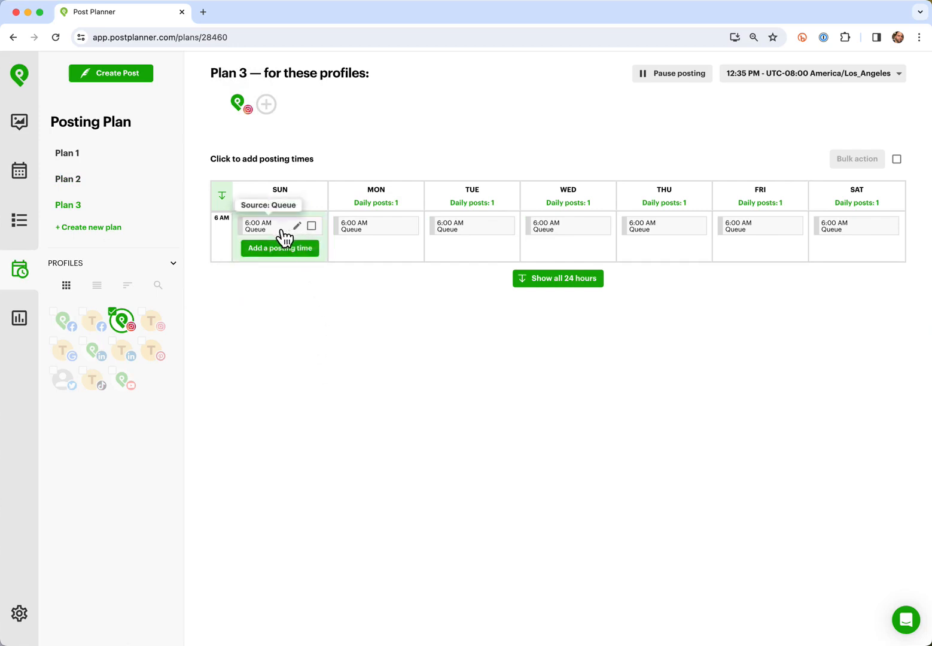
{"action": "left_click", "coordinate": [283, 229]}
{"action": "left_click", "coordinate": [421, 412]}
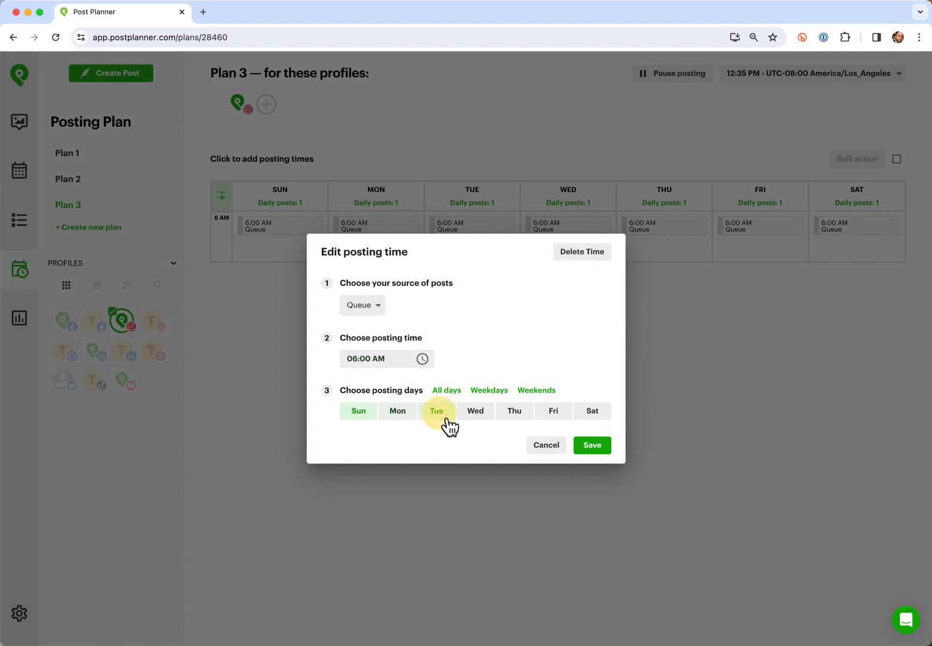
{"action": "left_click", "coordinate": [516, 421]}
{"action": "left_click", "coordinate": [600, 419]}
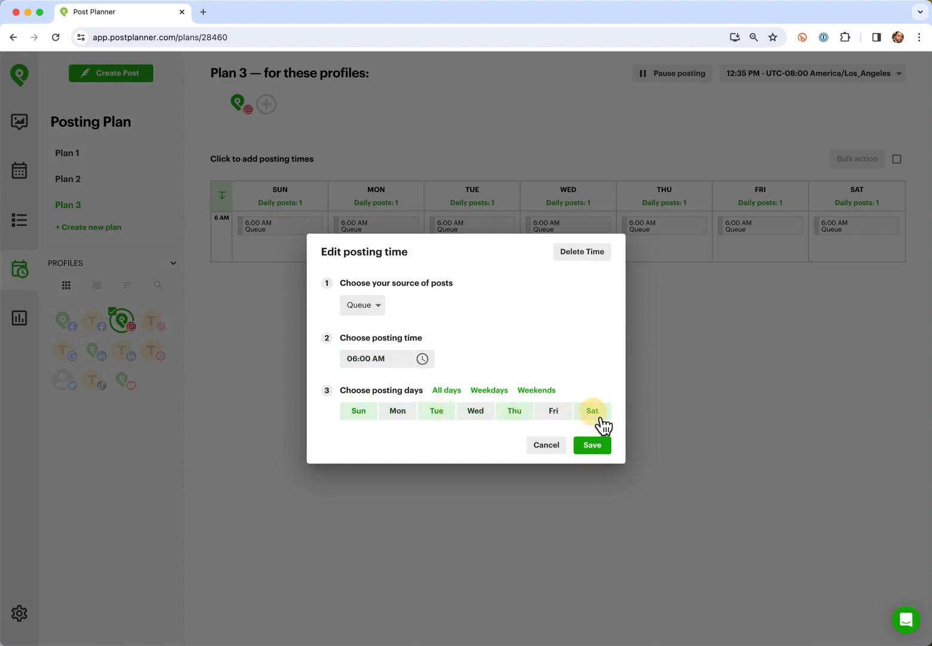
{"action": "left_click", "coordinate": [365, 307]}
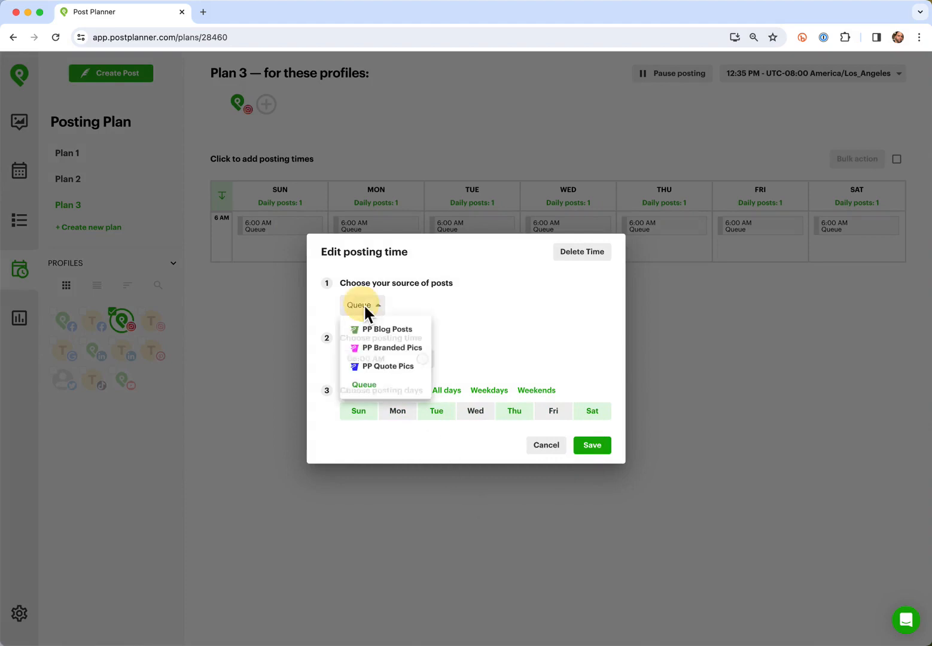
{"action": "left_click", "coordinate": [395, 369]}
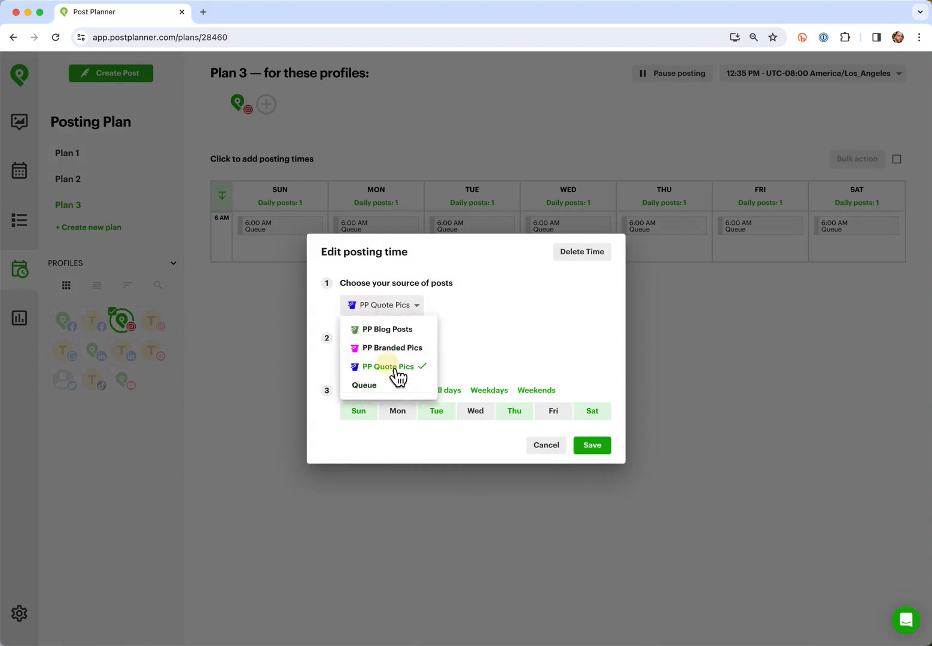
{"action": "left_click", "coordinate": [591, 446]}
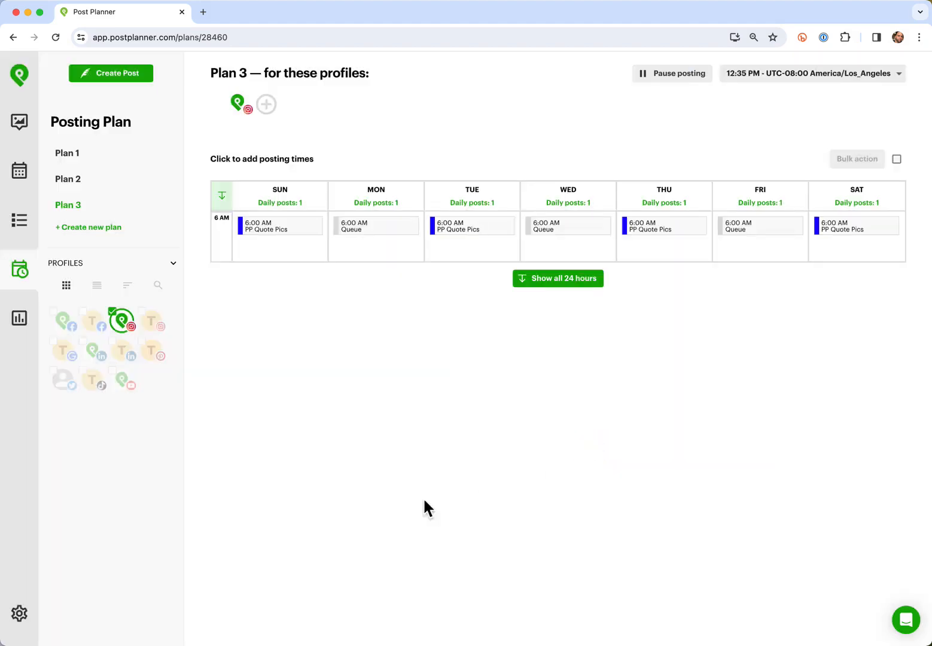
Step: Assign PP Branded Pics to Plan 3's 6:00 AM posting time on Monday, Wednesday and Friday
{"action": "mouse_move", "coordinate": [373, 239]}
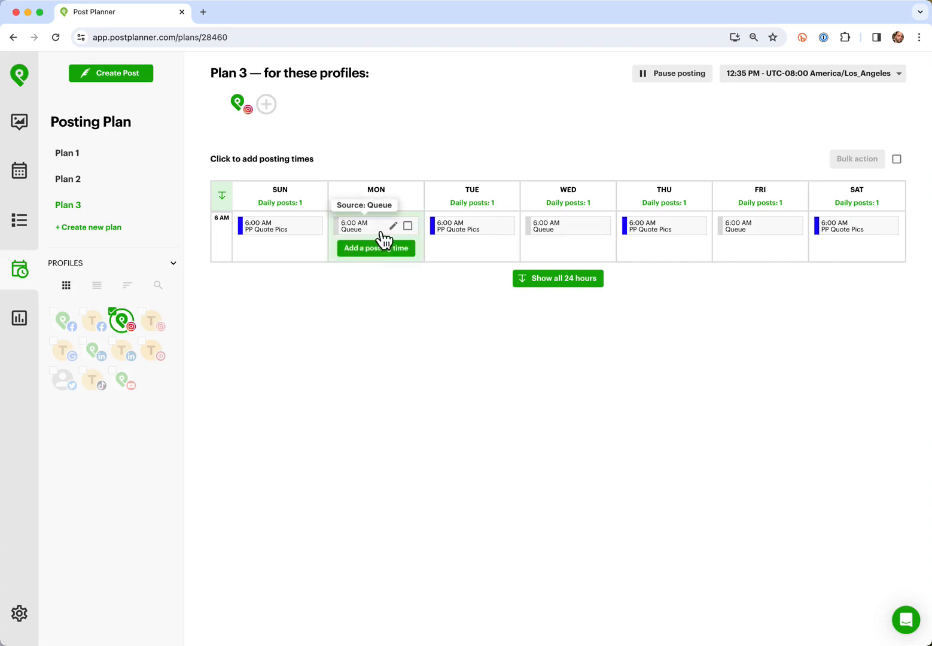
{"action": "left_click", "coordinate": [383, 233]}
{"action": "left_click", "coordinate": [475, 412]}
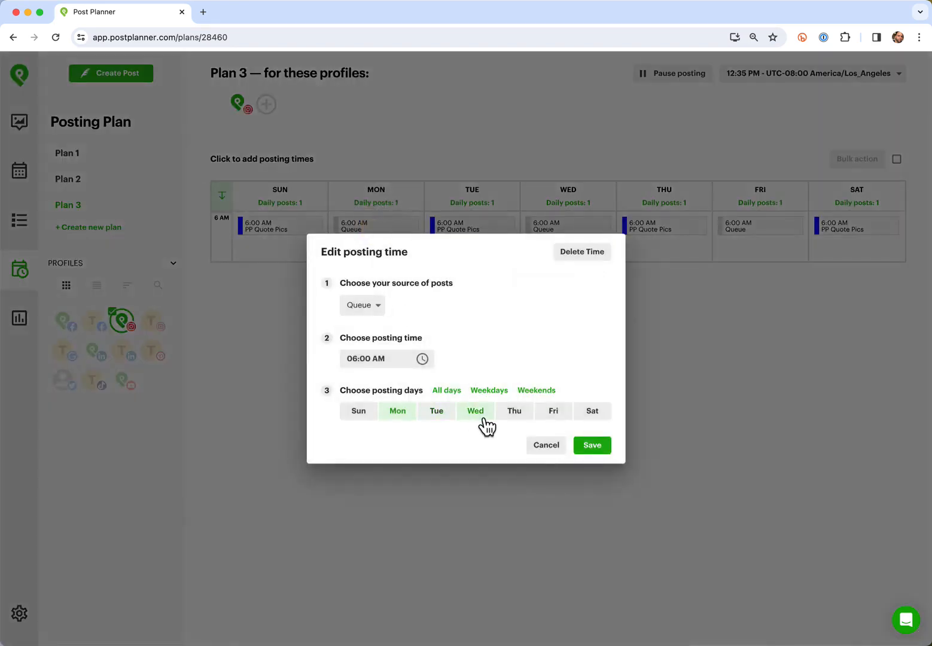
{"action": "left_click", "coordinate": [549, 415]}
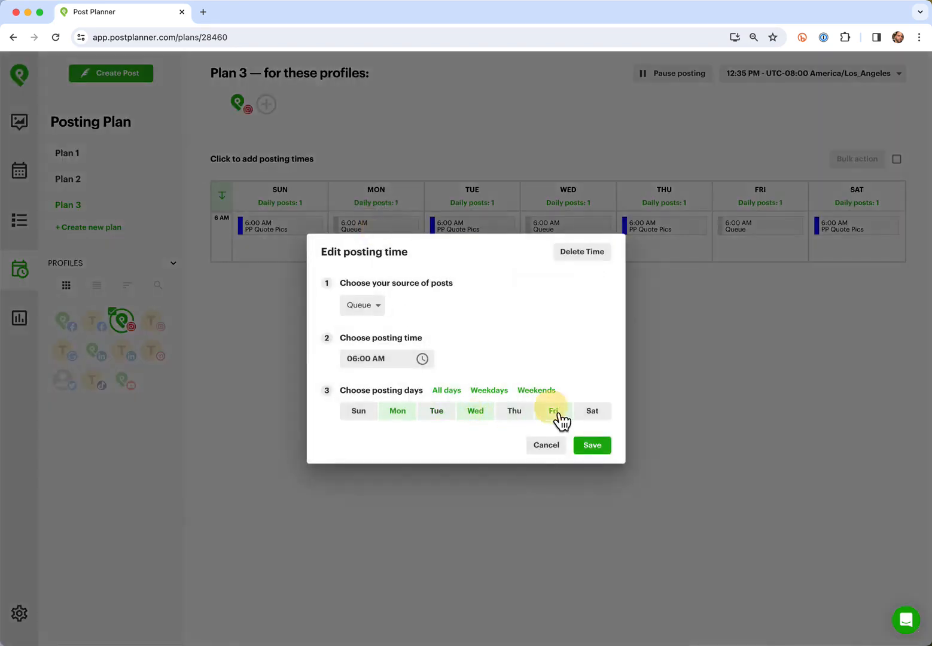
{"action": "left_click", "coordinate": [369, 309]}
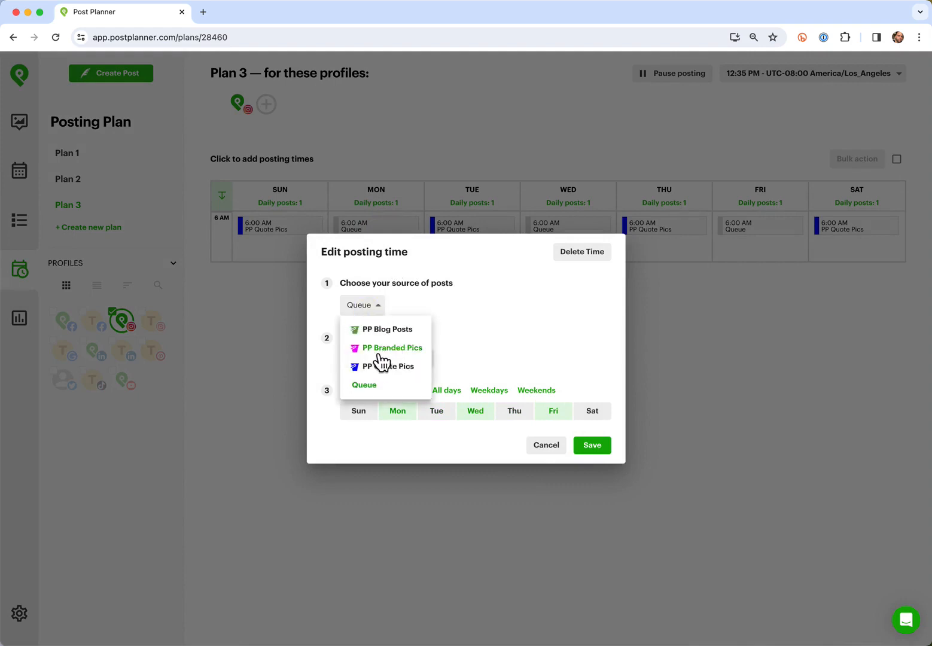
{"action": "left_click", "coordinate": [400, 349]}
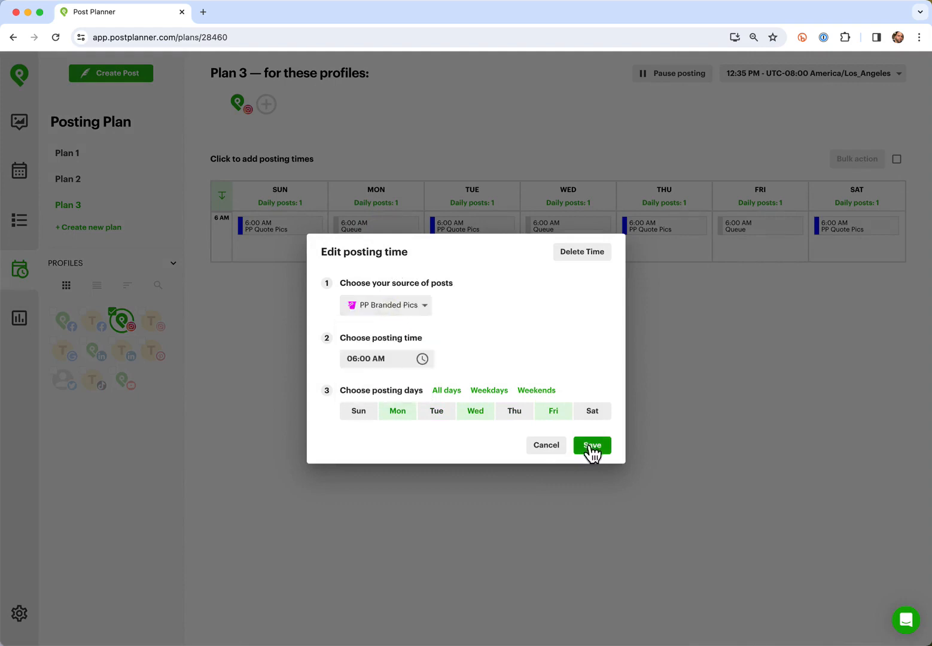
{"action": "left_click", "coordinate": [594, 453]}
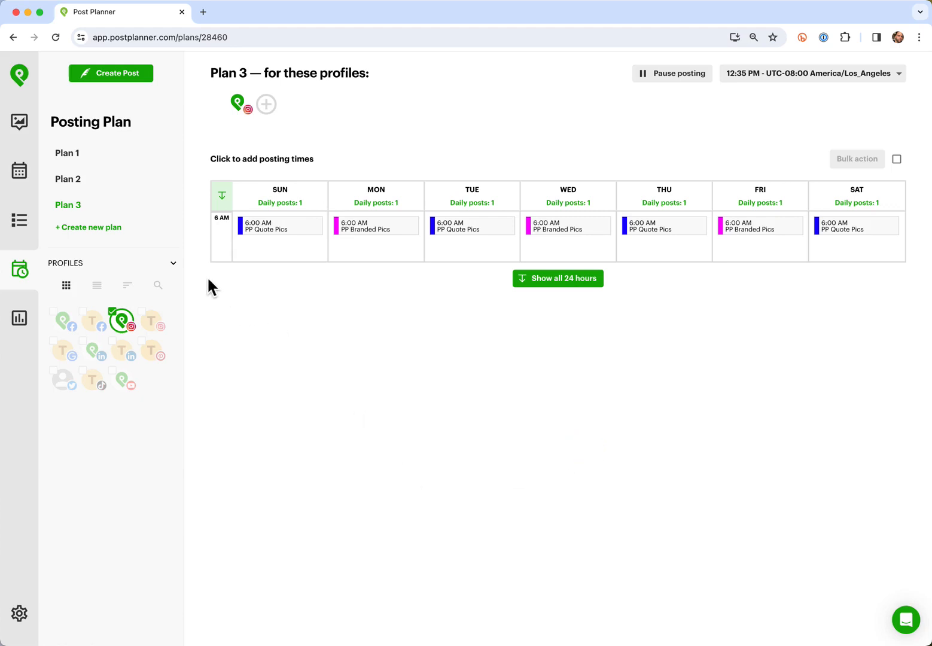
Step: Review the bucket sources assigned to the posting times in Plan 2 and Plan 3
{"action": "left_click", "coordinate": [73, 180]}
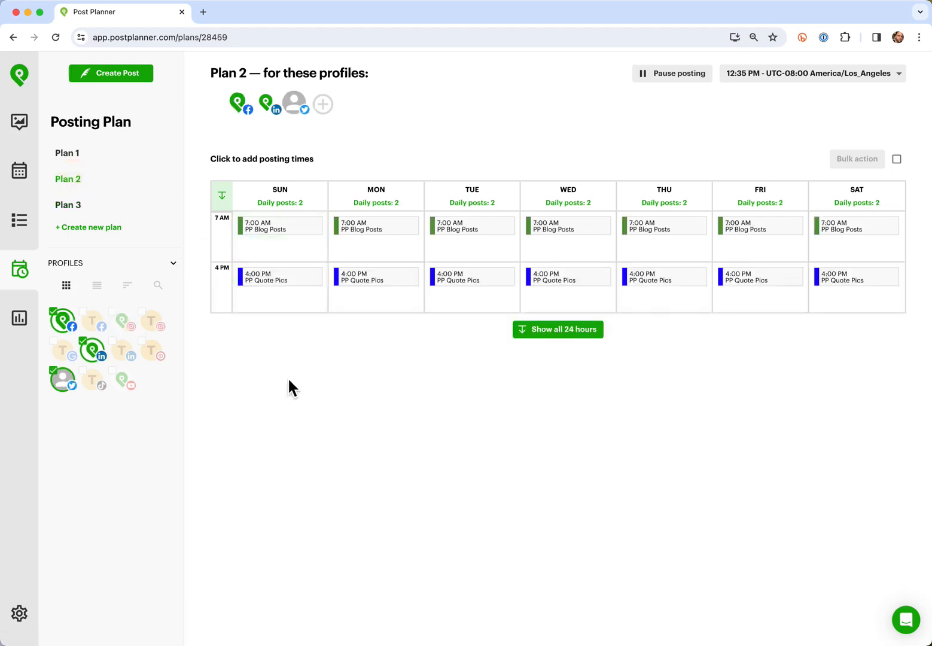
{"action": "mouse_move", "coordinate": [280, 232]}
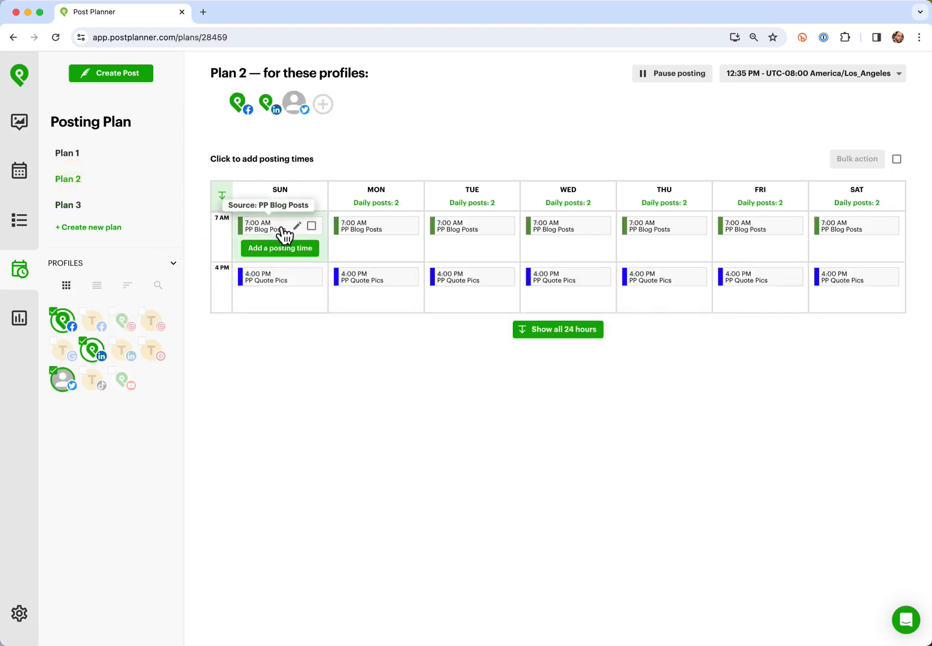
{"action": "mouse_move", "coordinate": [293, 284]}
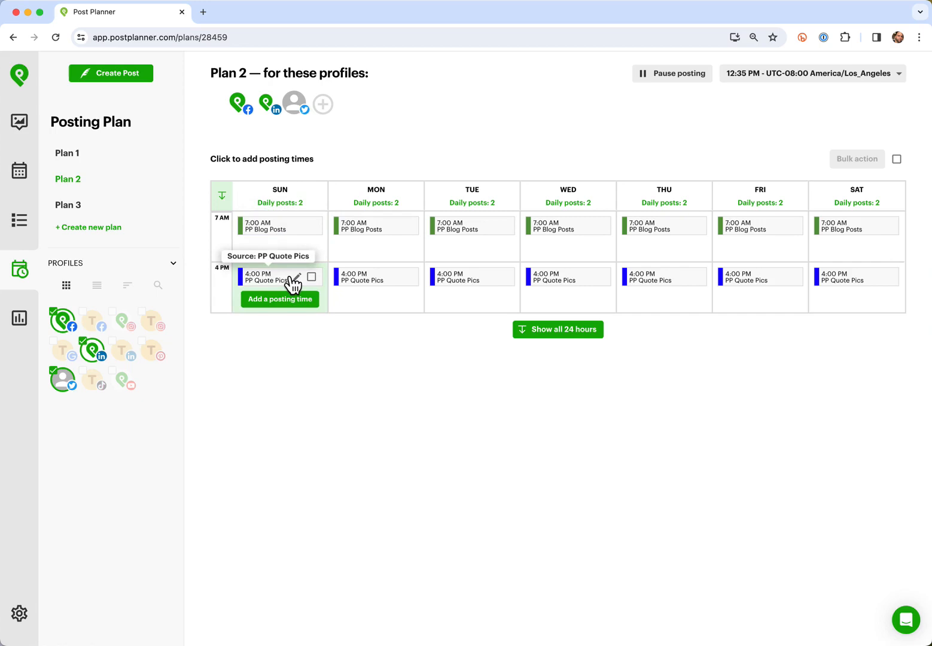
{"action": "left_click", "coordinate": [73, 206]}
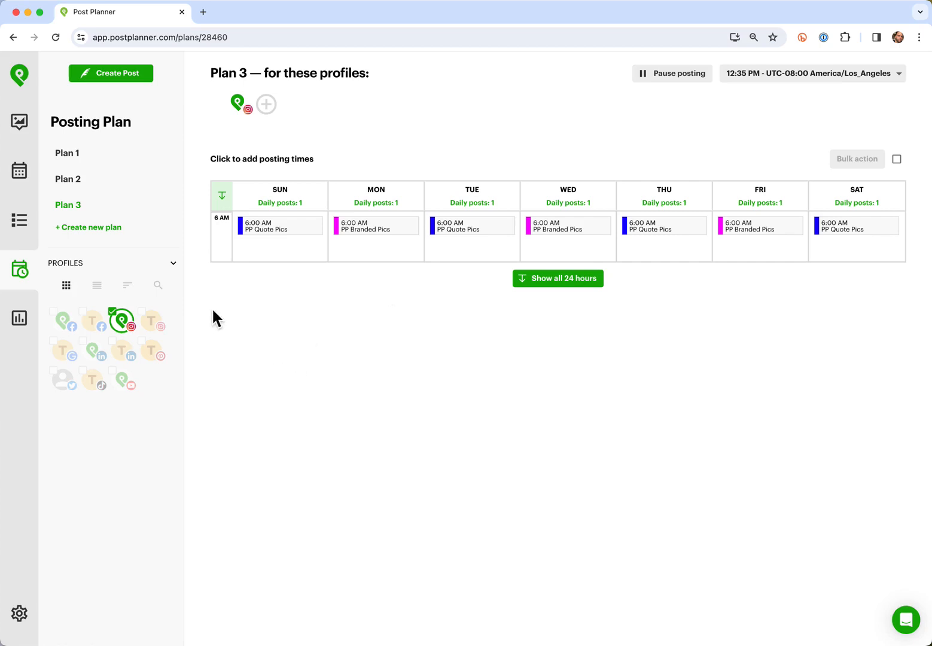
Step: Start curating content from social media and limit the source search to Facebook, LinkedIn and RSS
{"action": "left_click", "coordinate": [31, 127]}
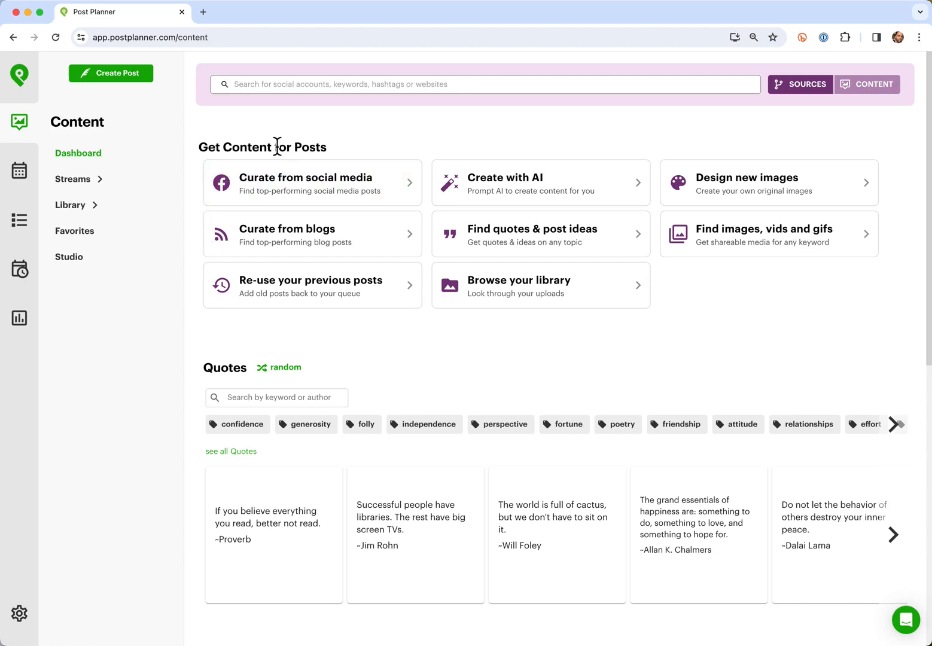
{"action": "left_click", "coordinate": [330, 190]}
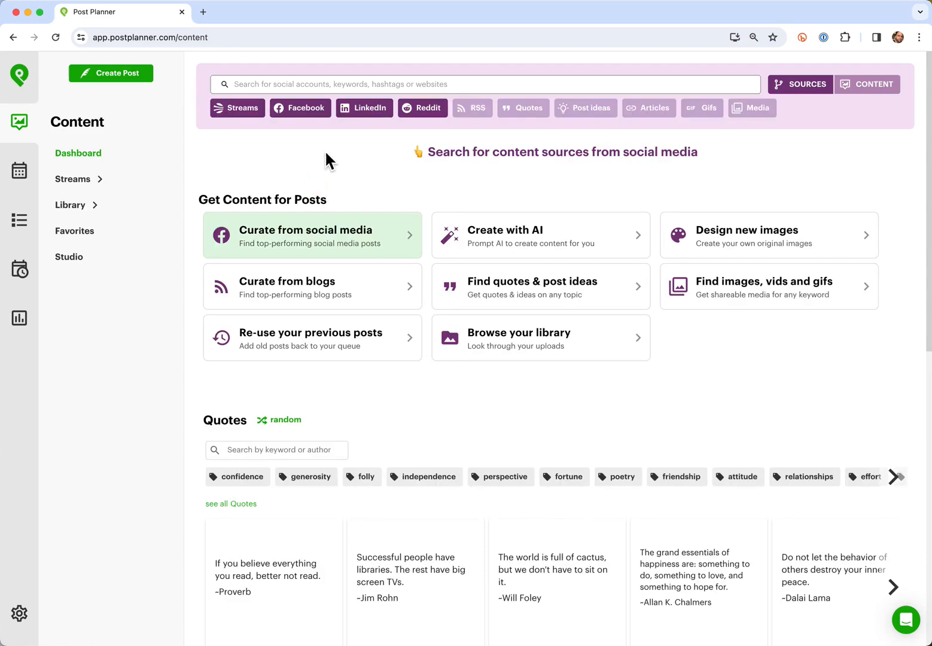
{"action": "left_click", "coordinate": [242, 113]}
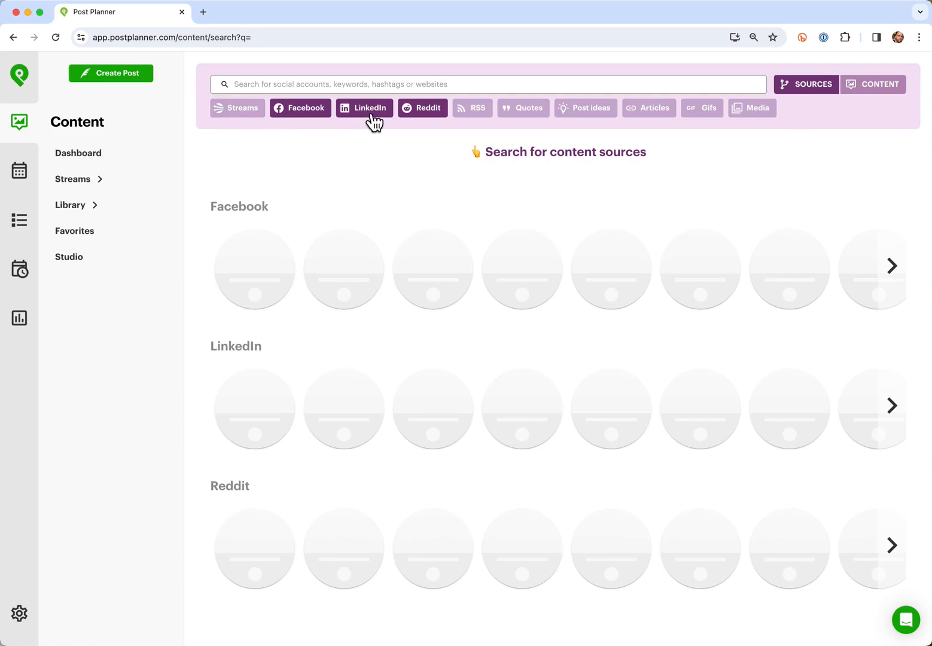
{"action": "left_click", "coordinate": [478, 123]}
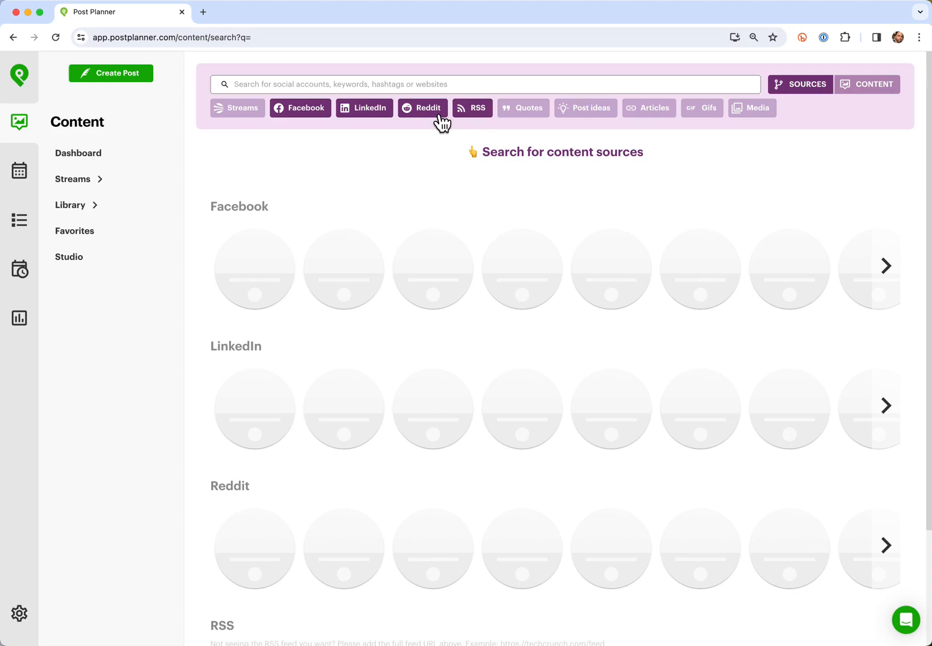
{"action": "left_click", "coordinate": [440, 116]}
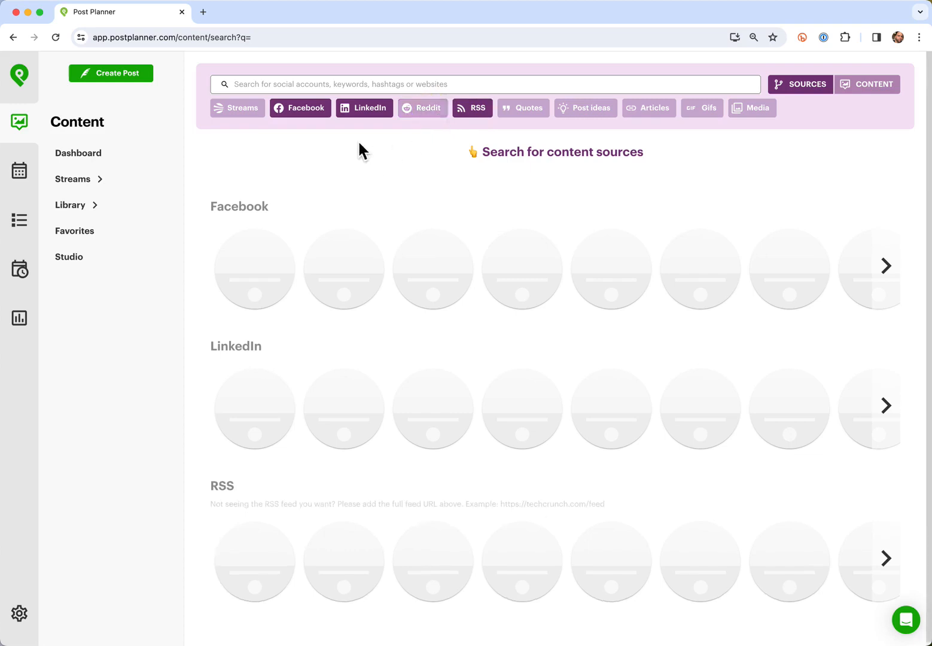
Step: Search the content sources for "post planner" and examine the first Facebook source
{"action": "left_click", "coordinate": [328, 84]}
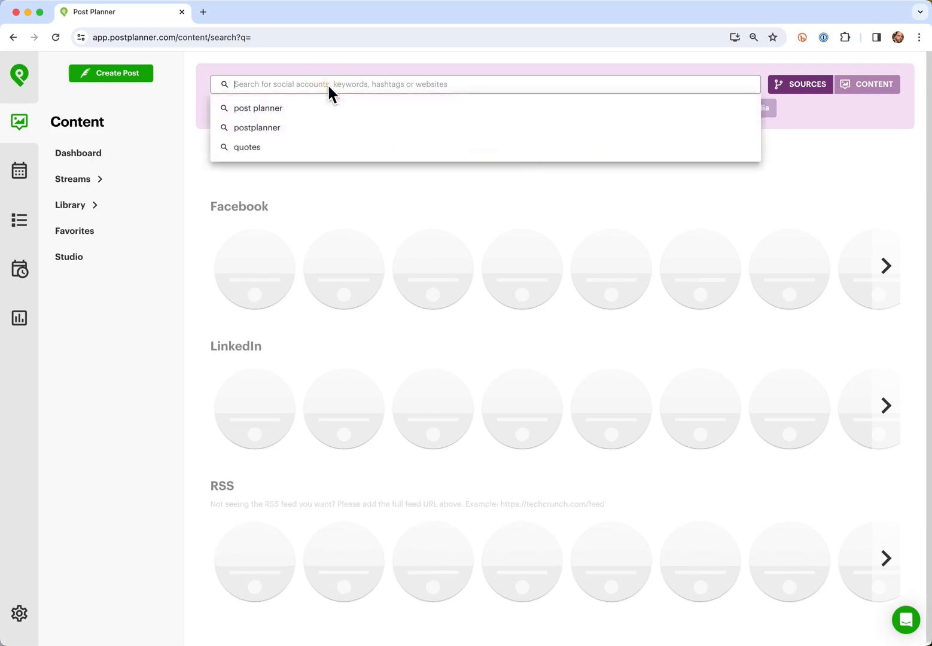
{"action": "left_click", "coordinate": [281, 118]}
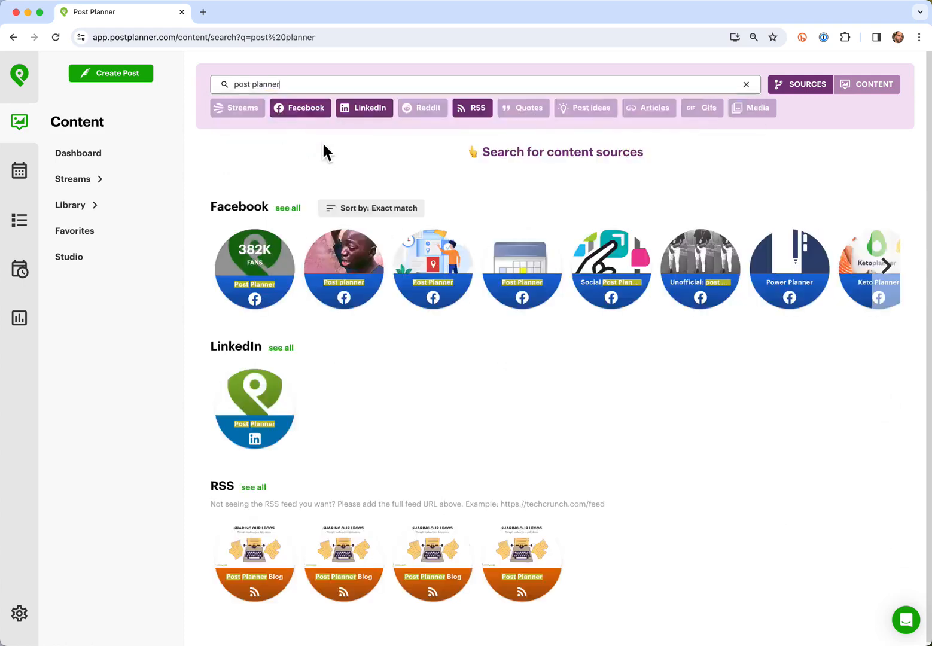
{"action": "mouse_move", "coordinate": [267, 283]}
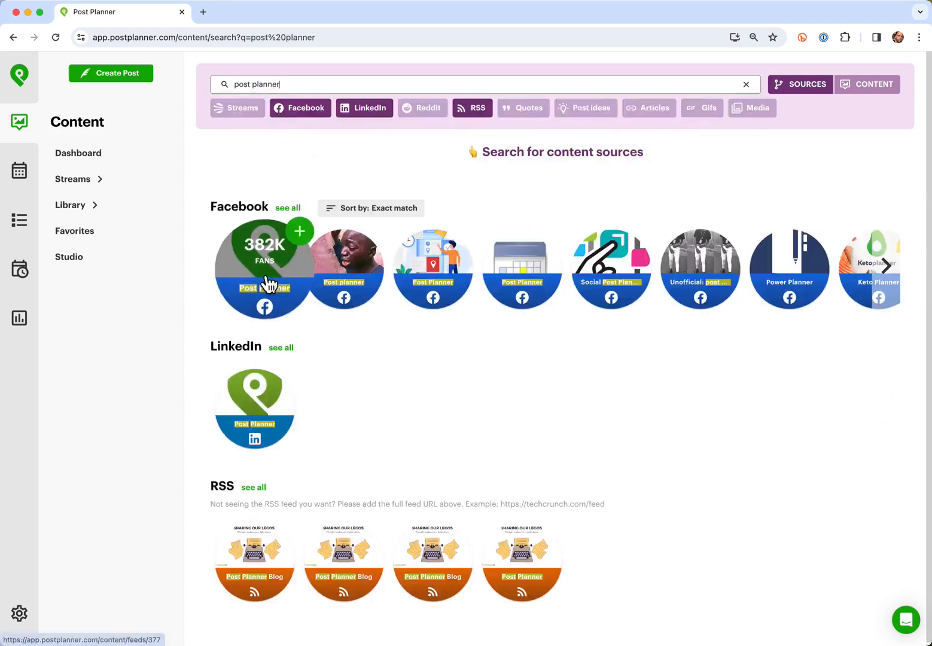
Step: Select the Post Planner feeds from Facebook and LinkedIn and the first Post Planner Blog feed from RSS
{"action": "mouse_move", "coordinate": [267, 417]}
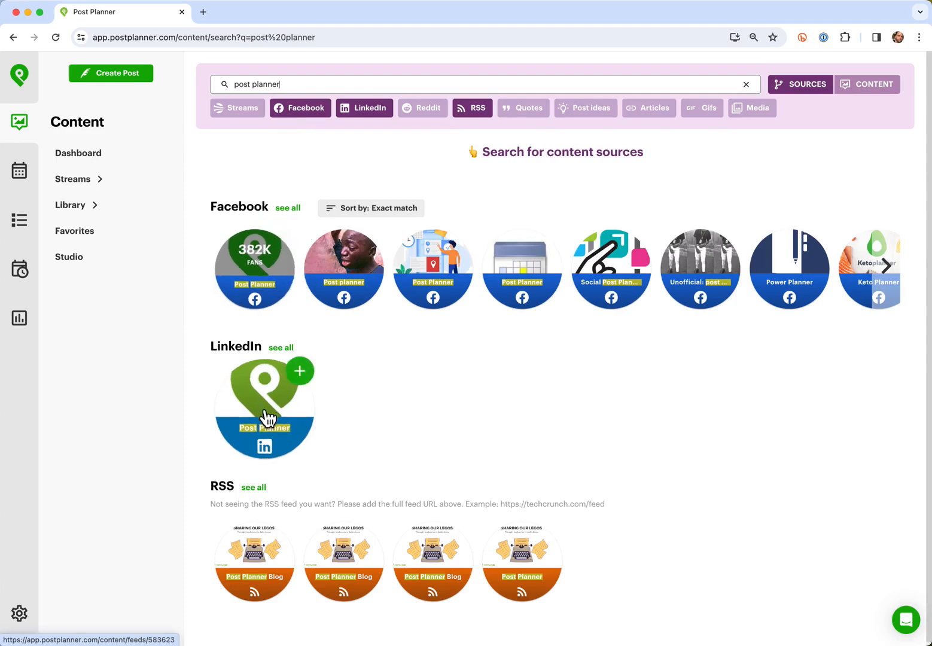
{"action": "mouse_move", "coordinate": [255, 588]}
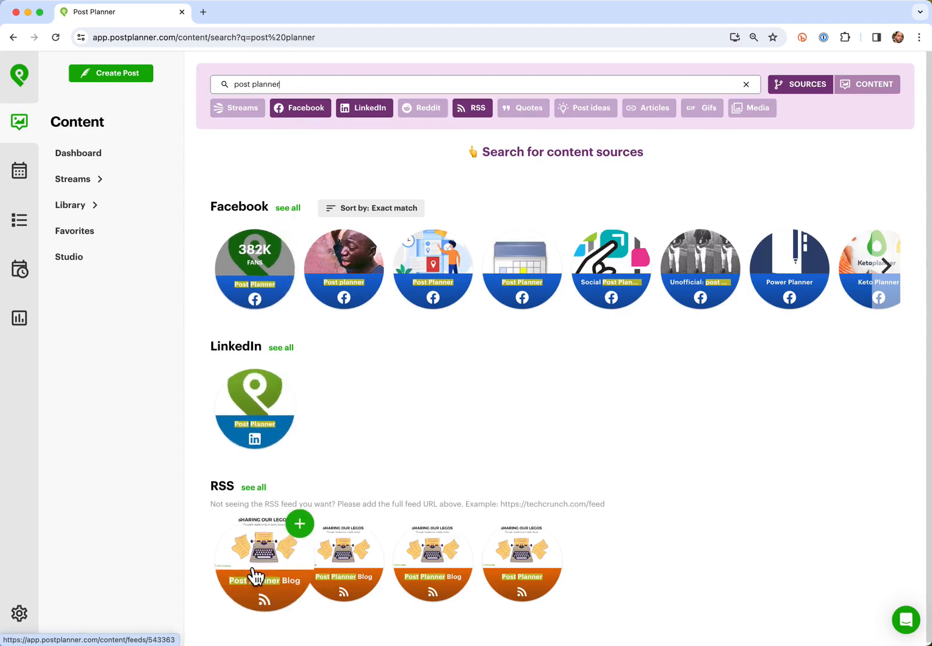
{"action": "left_click", "coordinate": [293, 234]}
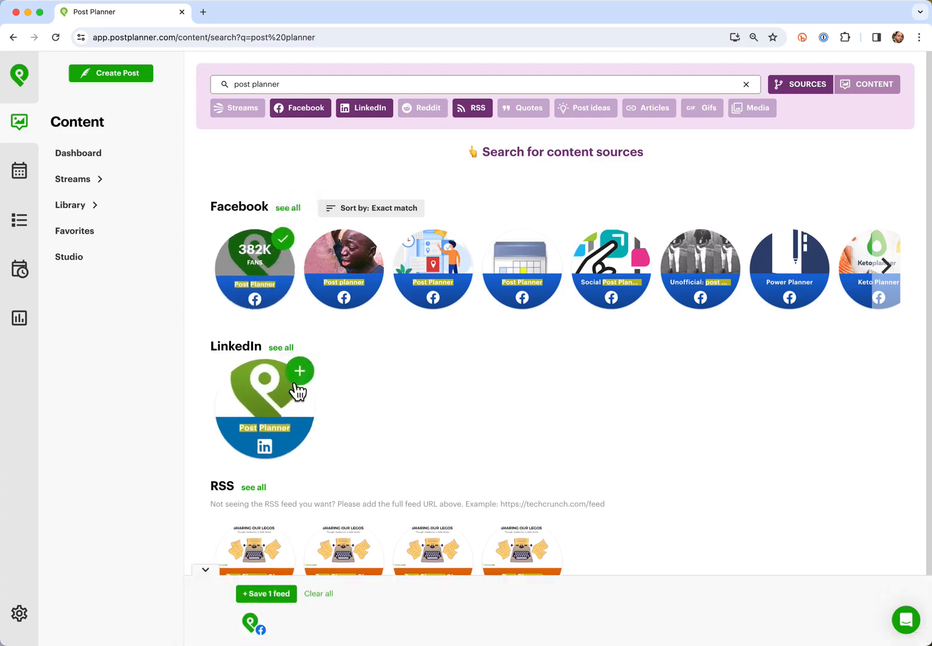
{"action": "left_click", "coordinate": [300, 380]}
{"action": "left_click", "coordinate": [301, 525]}
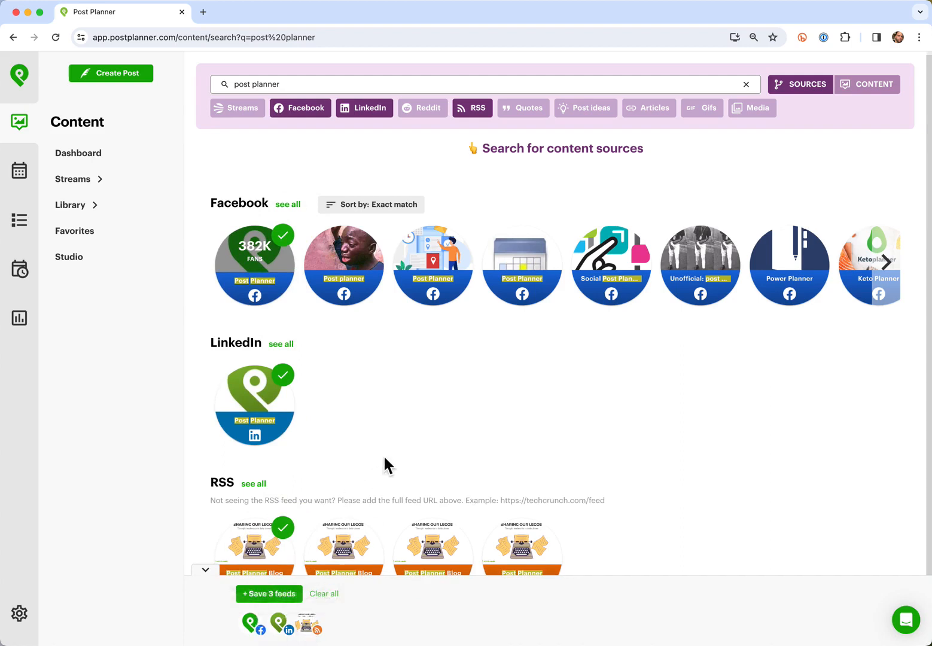
Step: Save the selected feeds to a new green stream named "Post Planner sources" with the Post Planner Facebook logo as its featured image
{"action": "left_click", "coordinate": [276, 598]}
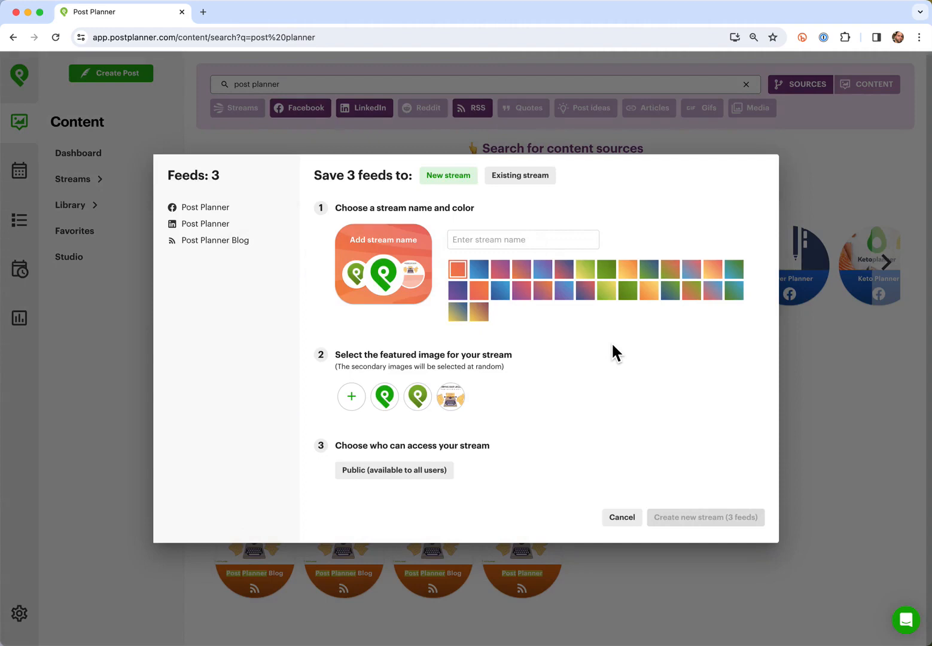
{"action": "left_click", "coordinate": [606, 270]}
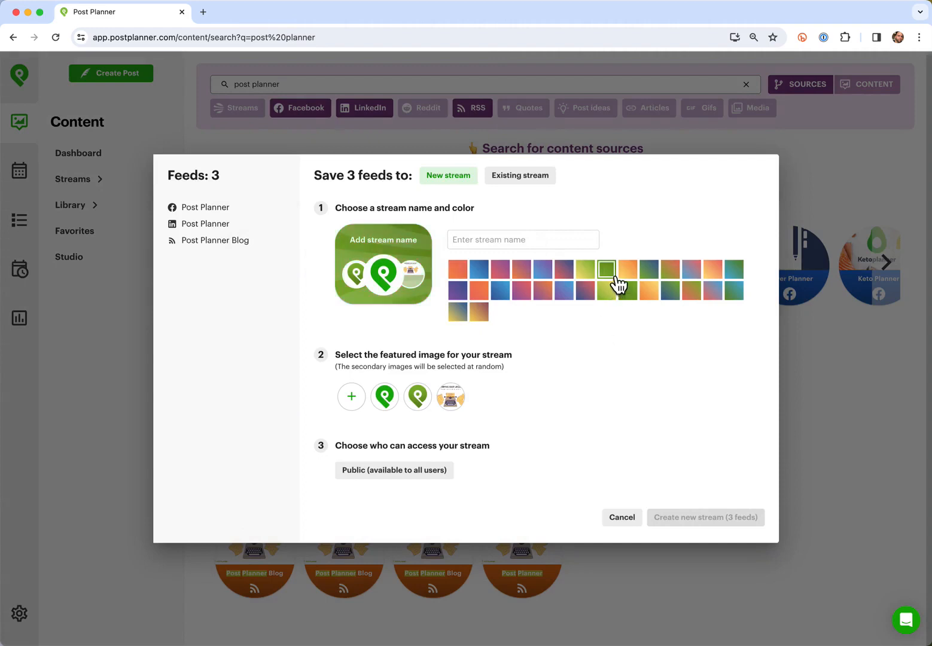
{"action": "left_click", "coordinate": [523, 240]}
{"action": "type", "text": "Post "}
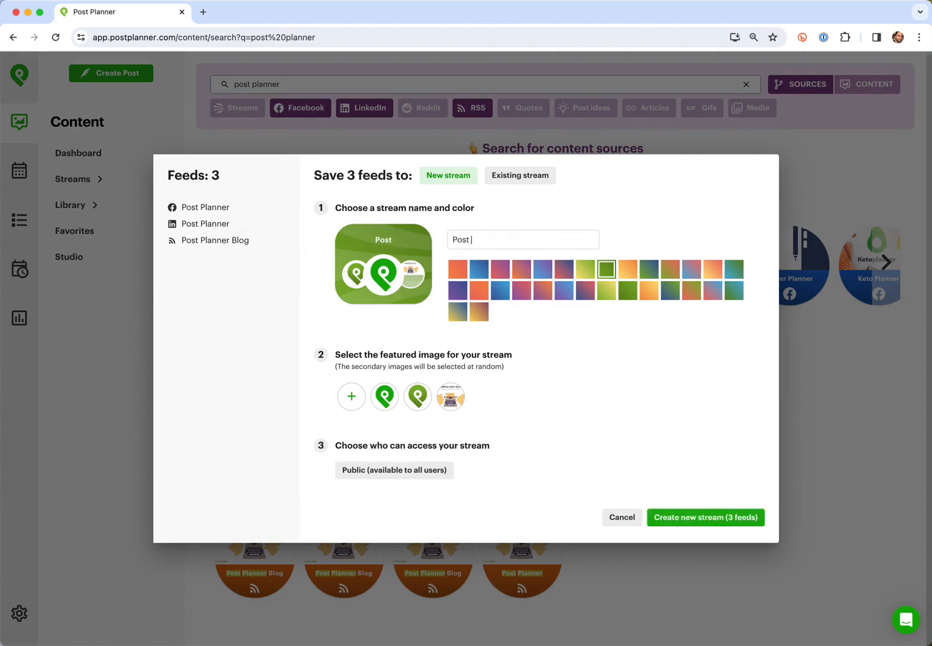
{"action": "type", "text": "Planner sources"}
{"action": "left_click", "coordinate": [565, 349]}
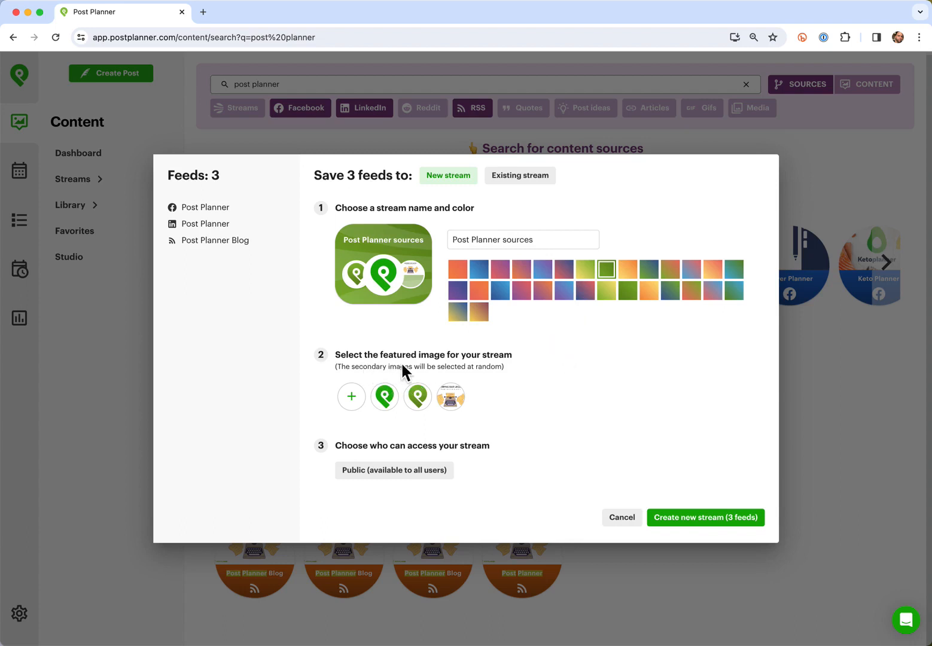
{"action": "left_click", "coordinate": [394, 400]}
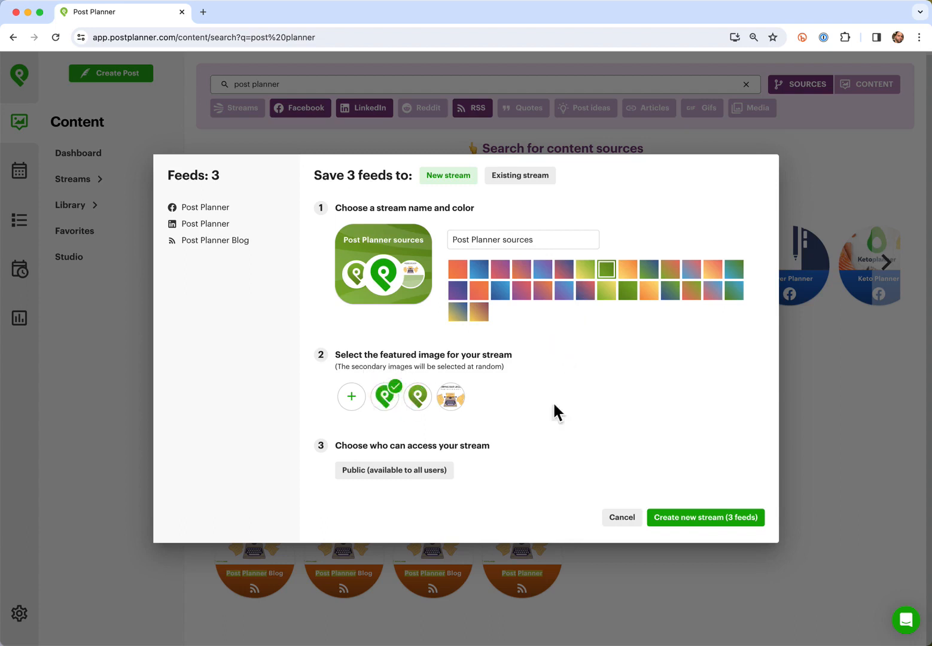
{"action": "left_click", "coordinate": [368, 475]}
{"action": "left_click", "coordinate": [688, 515]}
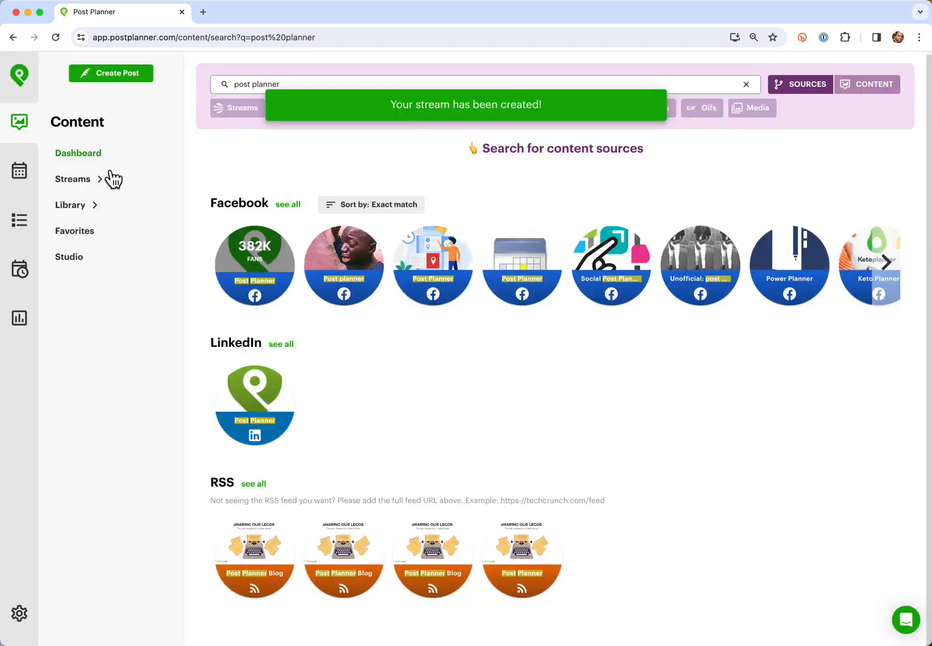
Step: Open the Post Planner sources stream and examine its articles from the last 12 months
{"action": "left_click", "coordinate": [84, 187]}
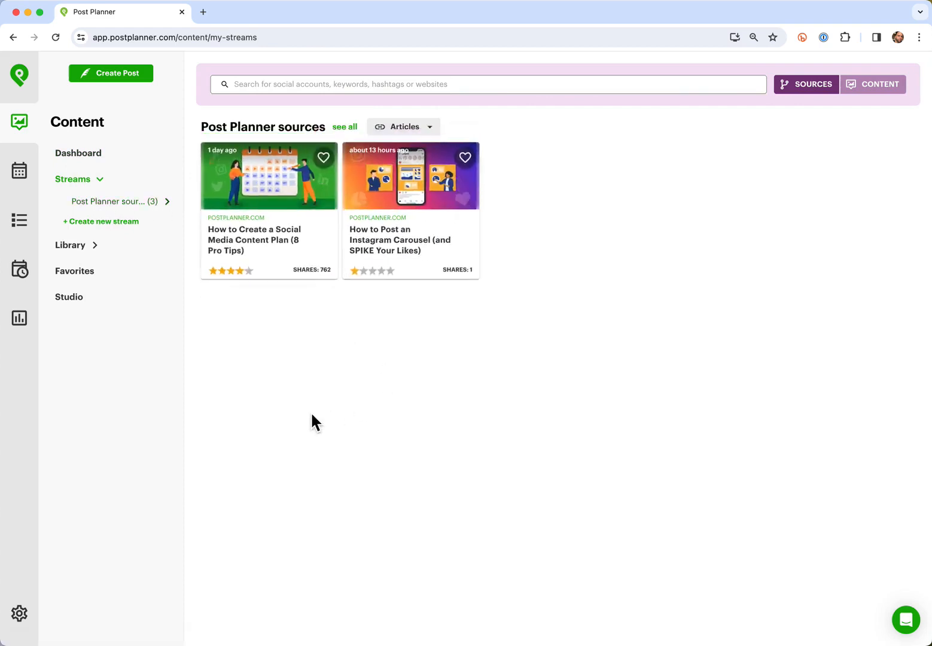
{"action": "left_click", "coordinate": [128, 209]}
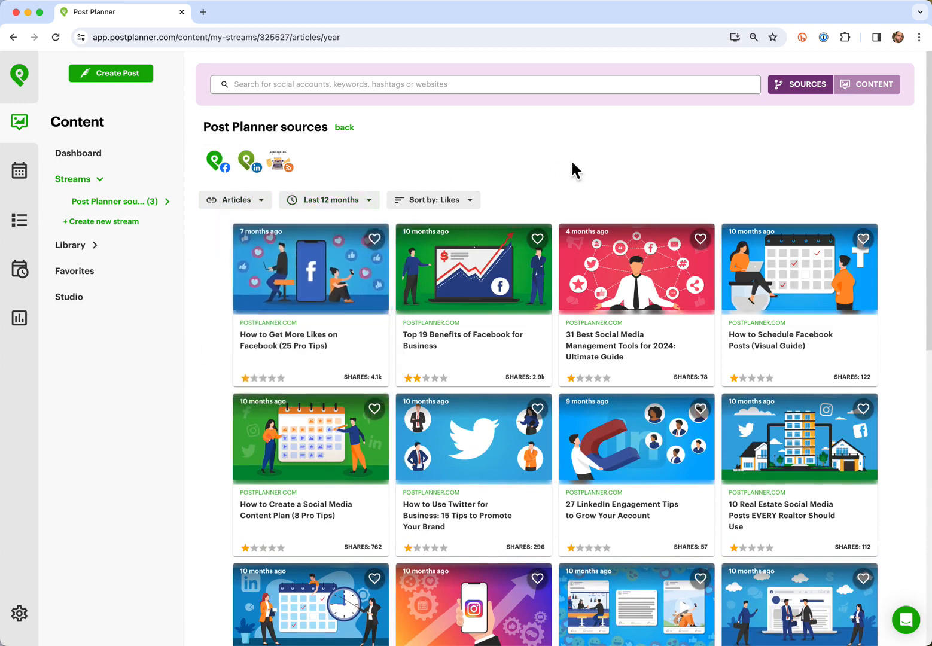
{"action": "mouse_move", "coordinate": [329, 326]}
Step: Search the content sources for "quotes" and limit the results to streams
{"action": "left_click", "coordinate": [334, 85]}
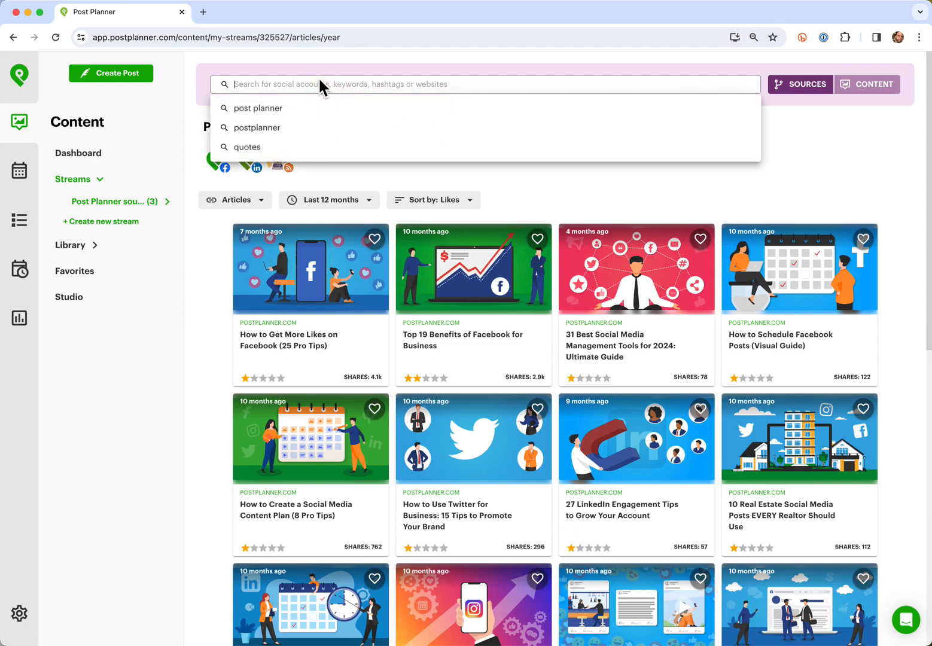
{"action": "type", "text": "quotes"}
{"action": "key", "text": "Return"}
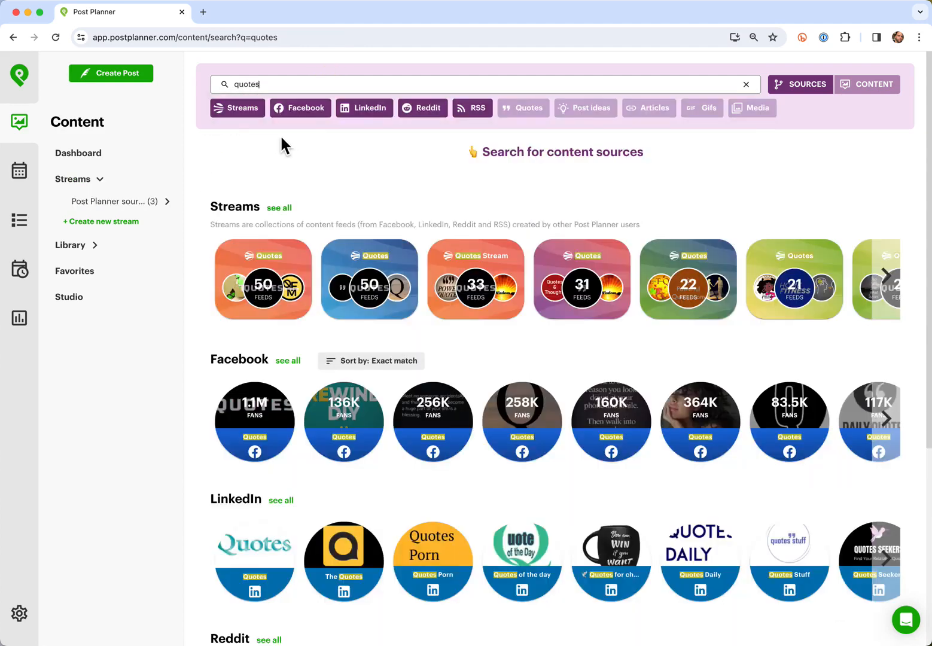
{"action": "left_click", "coordinate": [255, 118]}
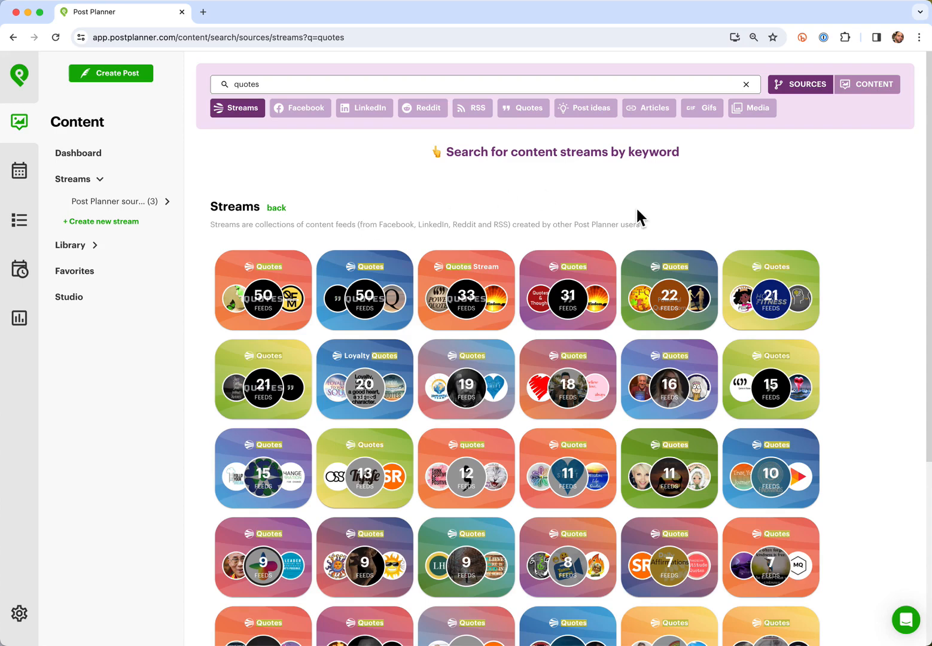
Step: Look through the images of the Quotes stream with 22 feeds and save that stream
{"action": "left_click", "coordinate": [698, 286]}
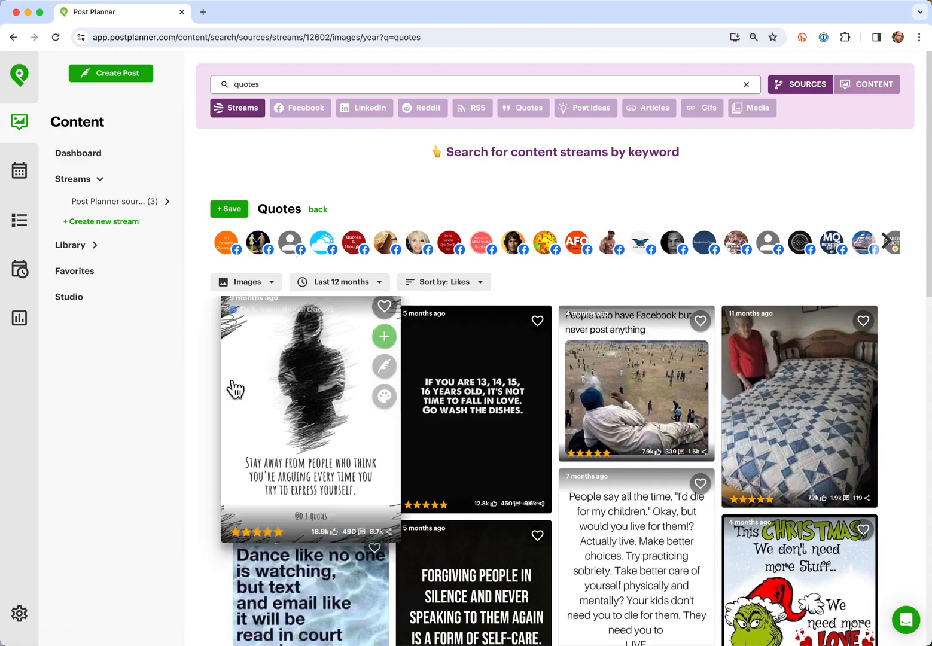
{"action": "scroll", "coordinate": [221, 411], "scroll_direction": "down", "scroll_amount": 20}
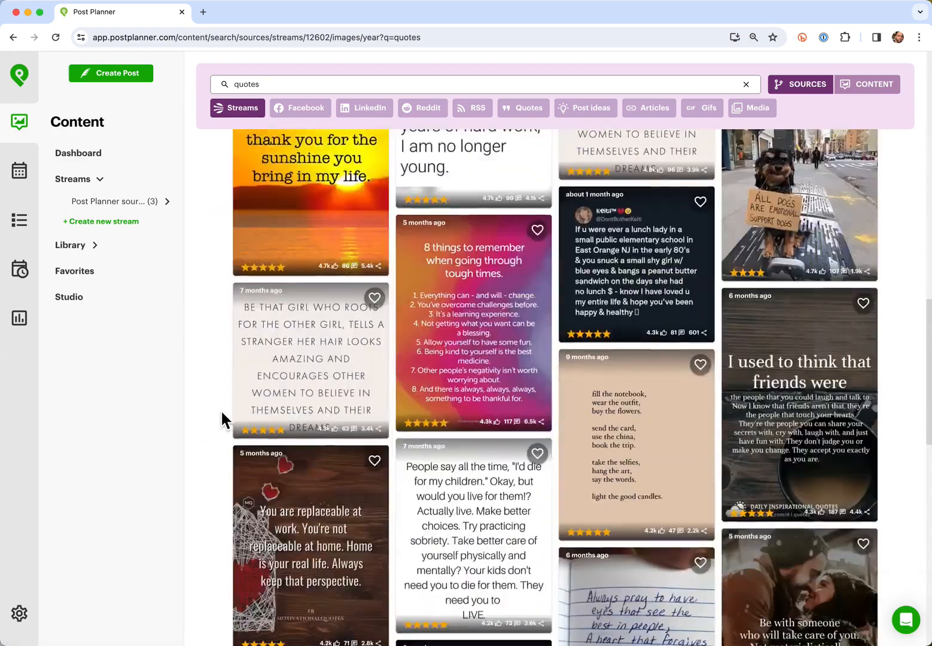
{"action": "scroll", "coordinate": [221, 419], "scroll_direction": "down", "scroll_amount": 5}
{"action": "scroll", "coordinate": [221, 419], "scroll_direction": "up", "scroll_amount": 20}
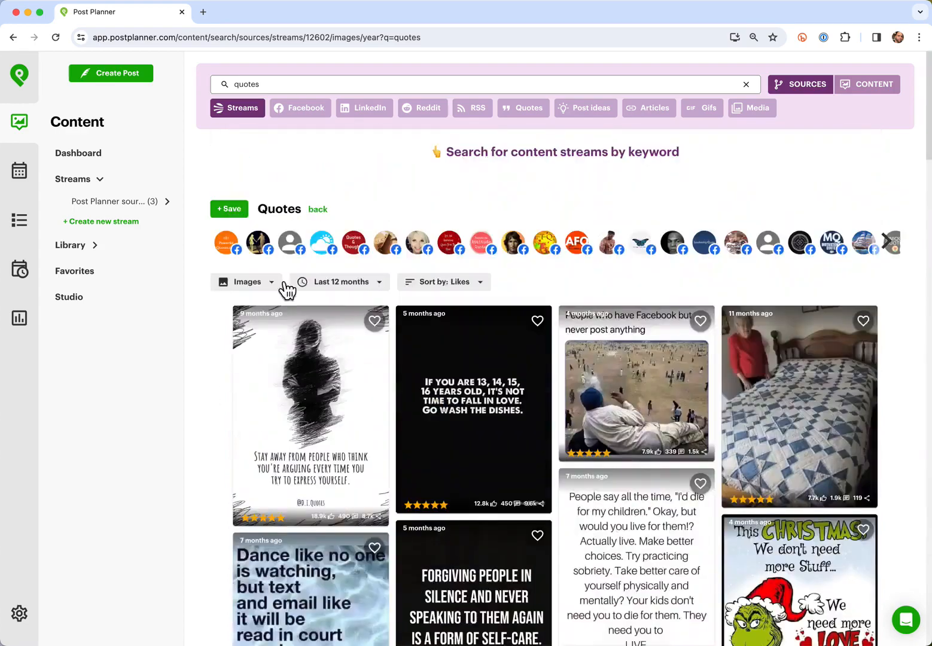
{"action": "left_click", "coordinate": [236, 216]}
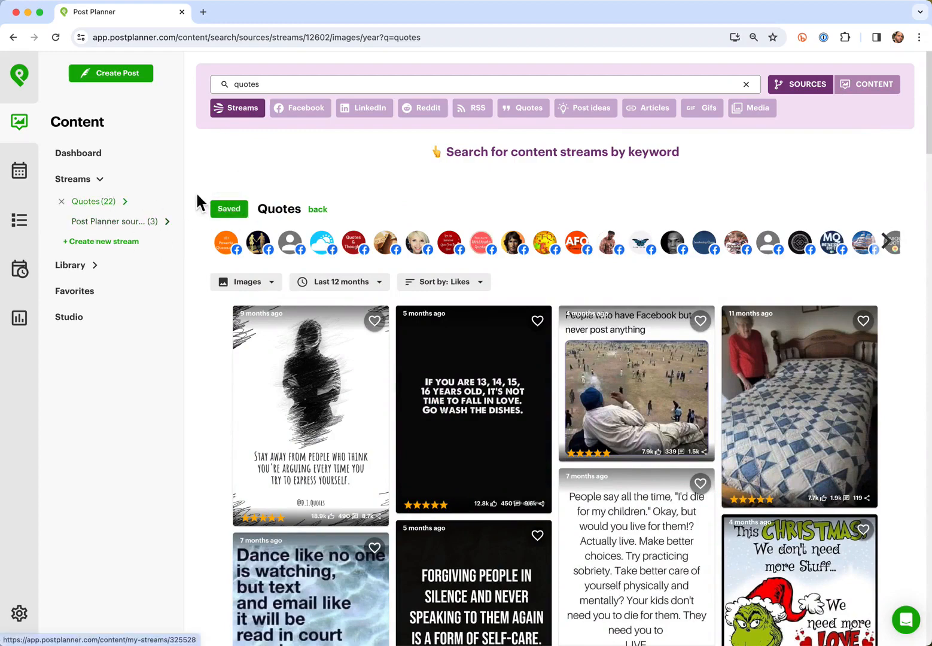
Step: Save the first-row Quotes stream with 21 feeds and the Quotes stream with 19 feeds
{"action": "left_click", "coordinate": [319, 211]}
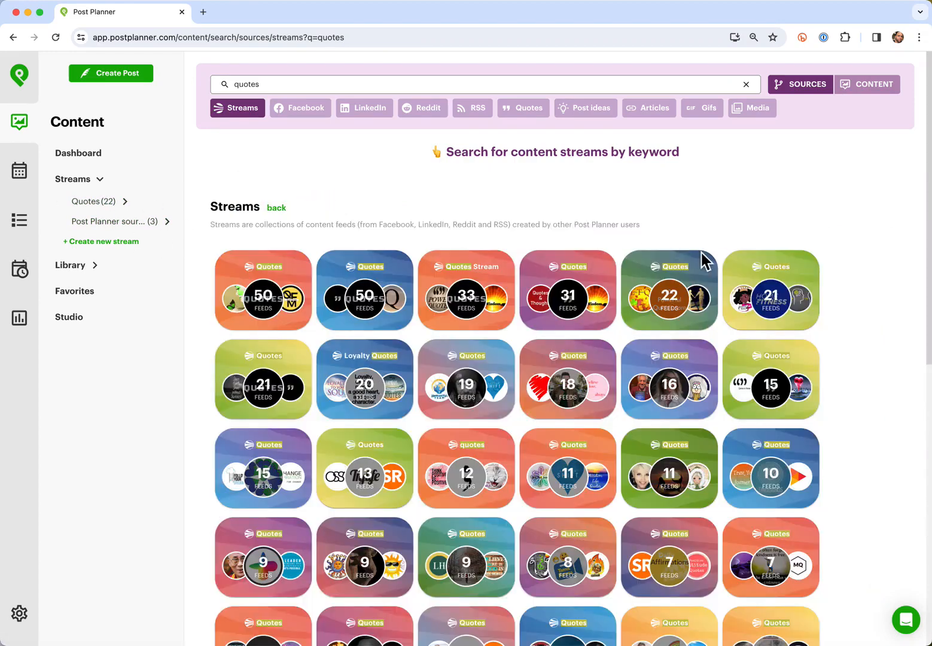
{"action": "left_click", "coordinate": [782, 290]}
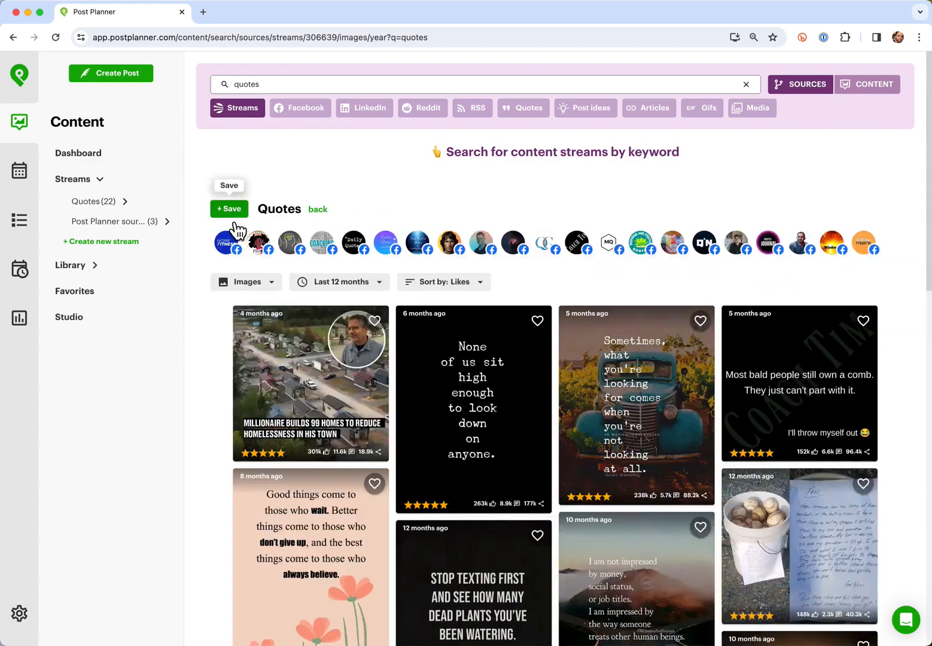
{"action": "left_click", "coordinate": [235, 215]}
{"action": "left_click", "coordinate": [321, 212]}
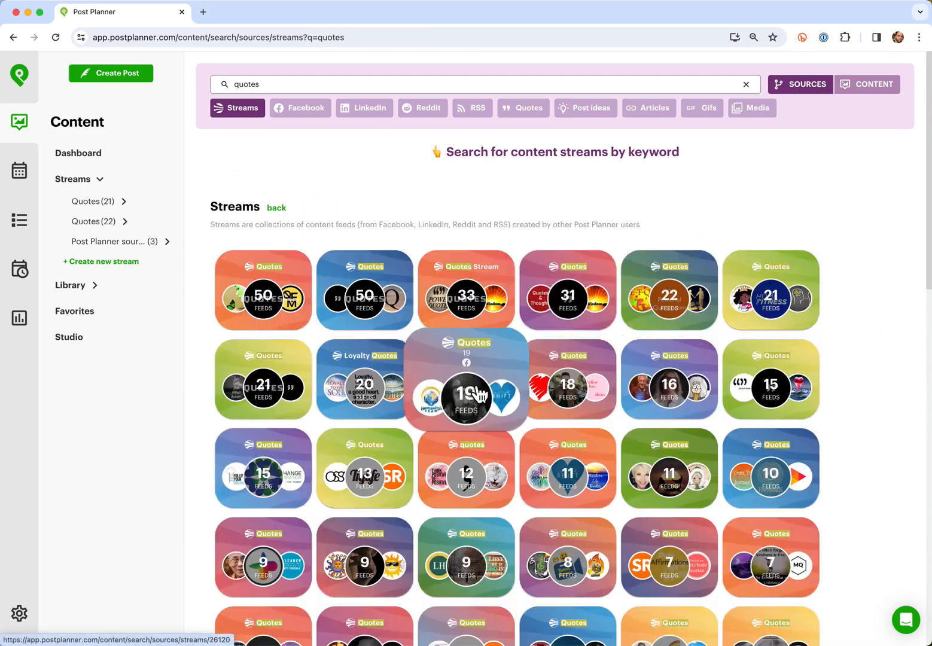
{"action": "left_click", "coordinate": [476, 395]}
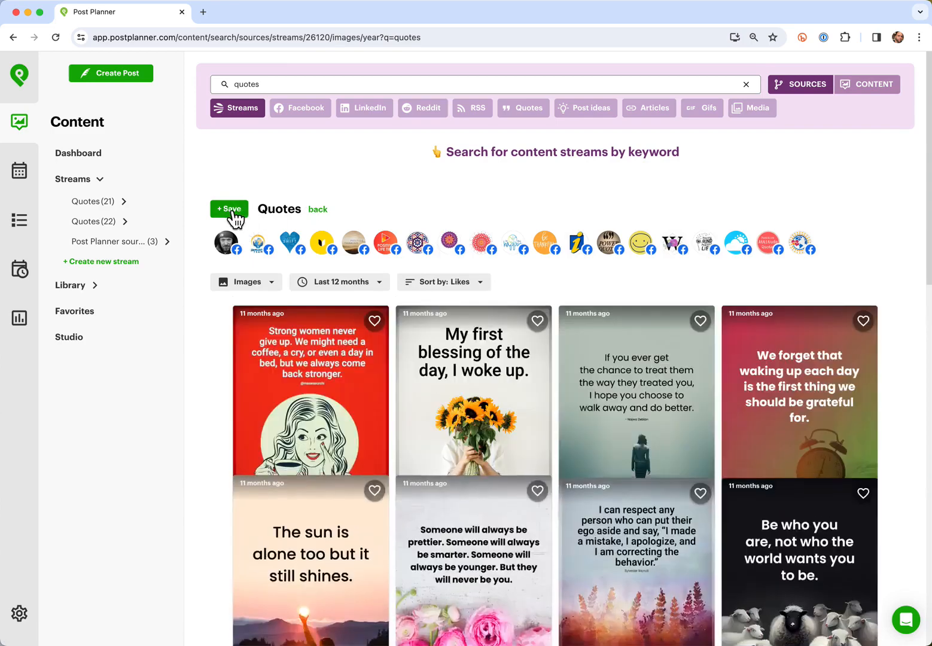
{"action": "left_click", "coordinate": [233, 210]}
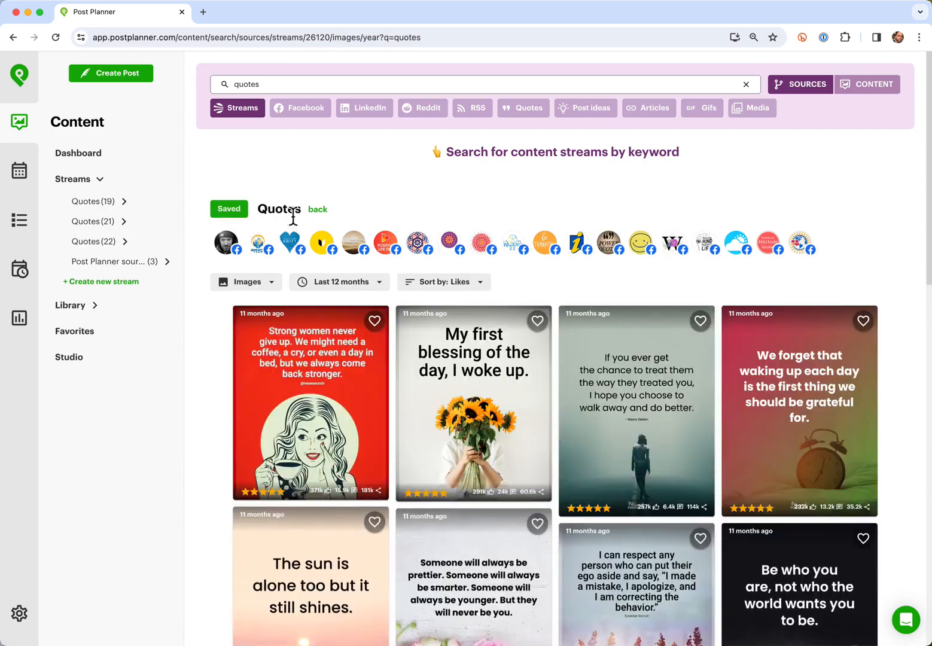
Step: Save the Quotes stream with 18 feeds and the third-row Quotes stream with 15 feeds
{"action": "left_click", "coordinate": [318, 209]}
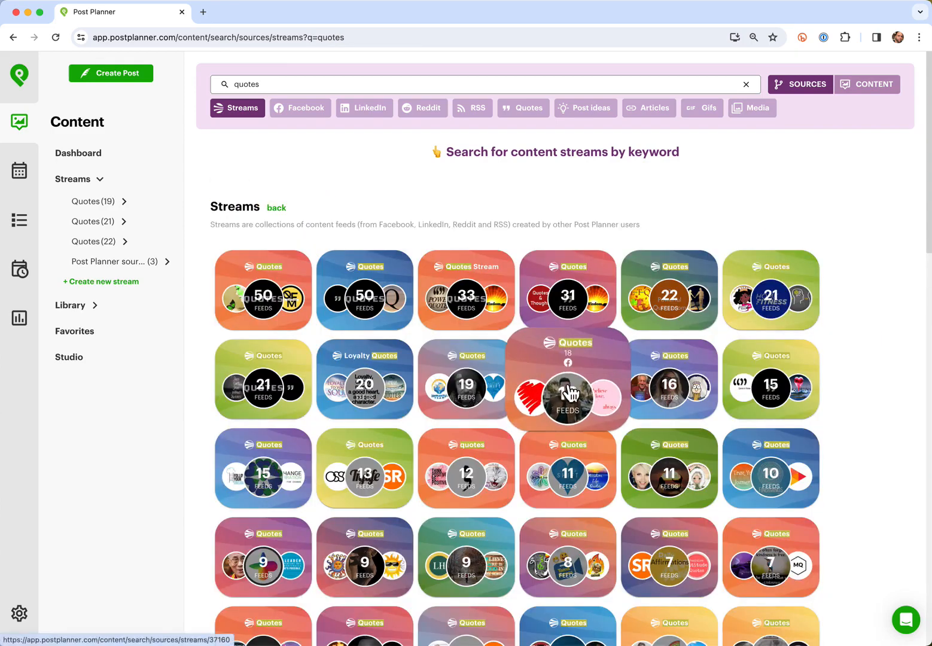
{"action": "left_click", "coordinate": [577, 381]}
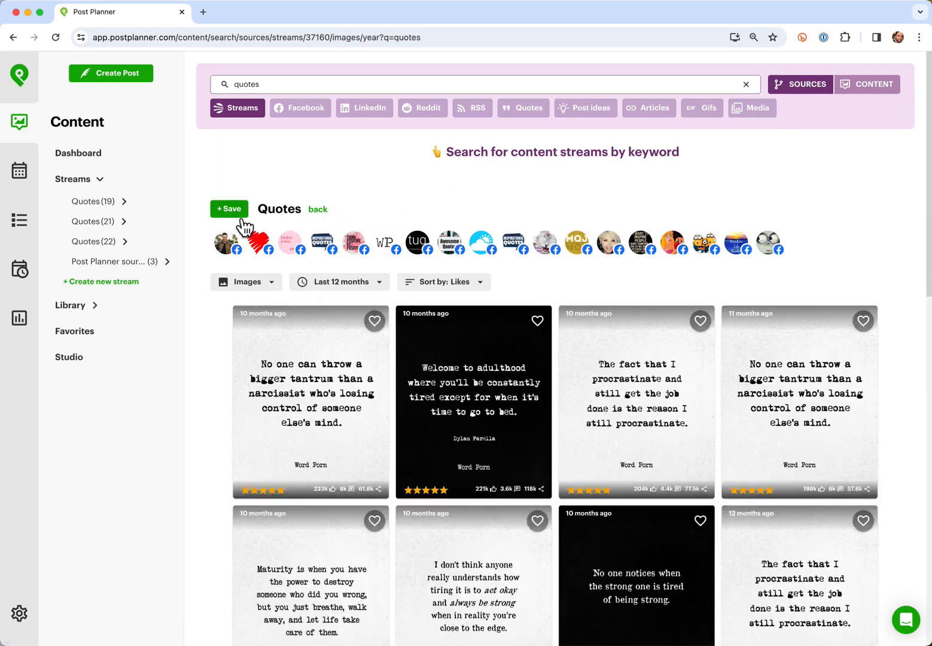
{"action": "left_click", "coordinate": [234, 210]}
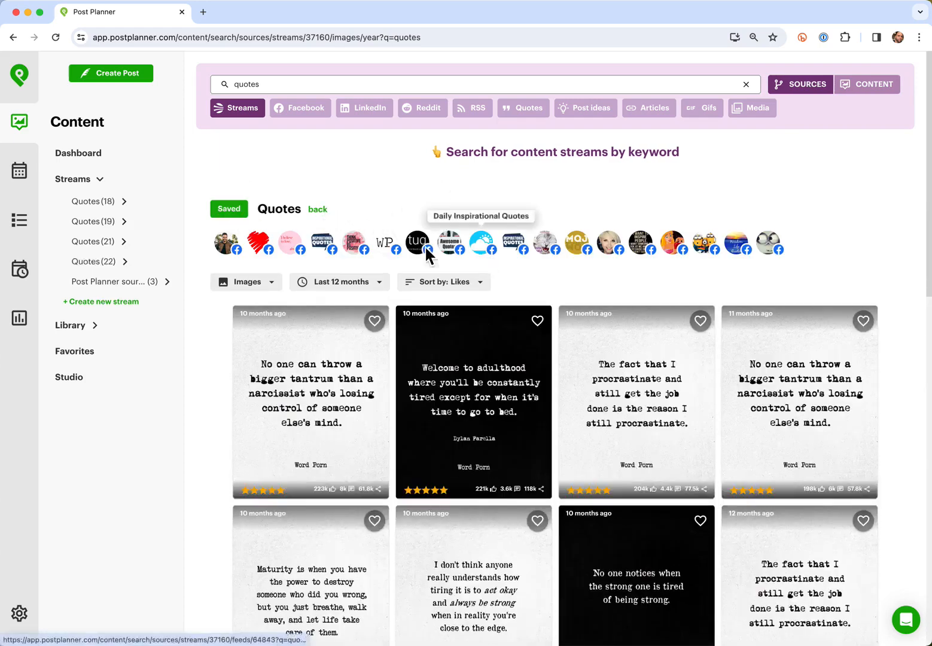
{"action": "left_click", "coordinate": [317, 209]}
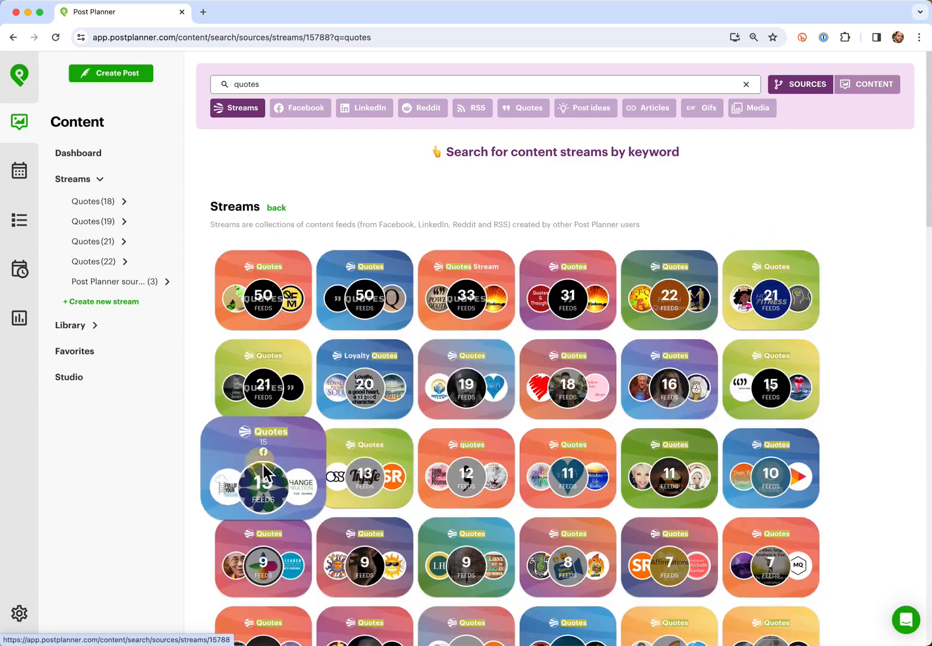
{"action": "left_click", "coordinate": [263, 472]}
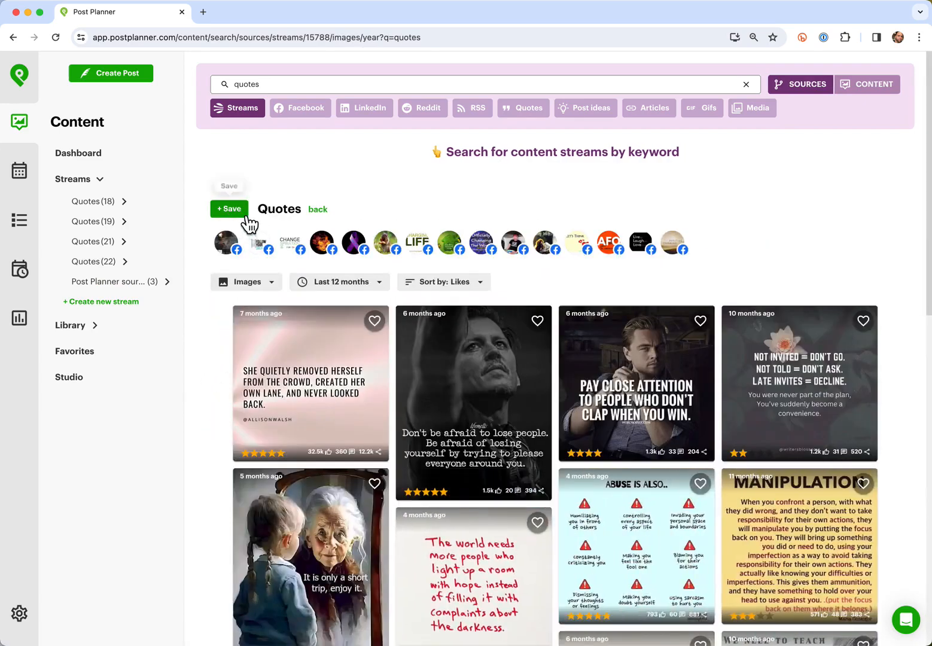
{"action": "left_click", "coordinate": [239, 210]}
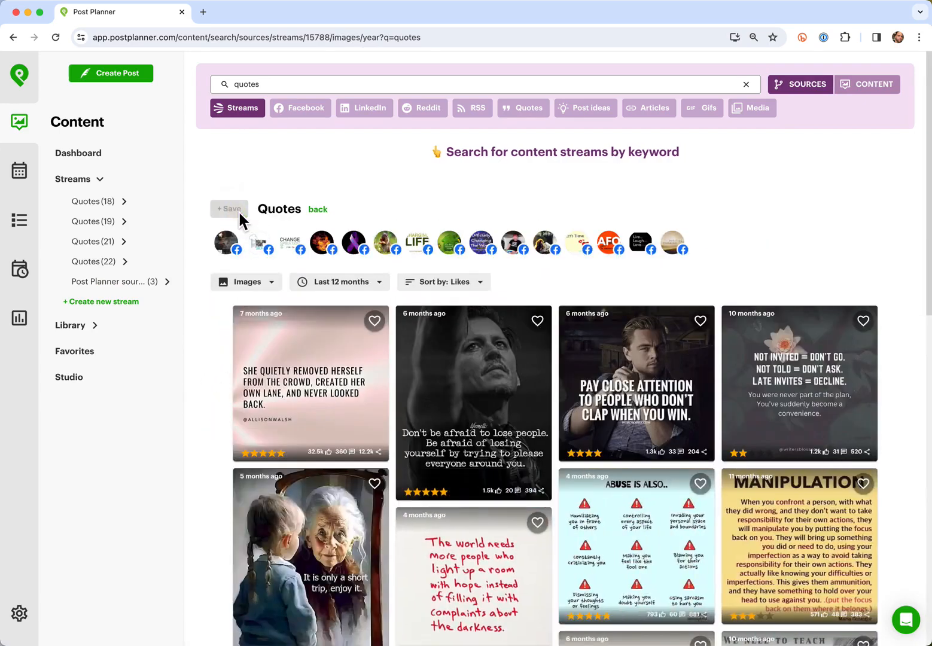
Step: Save the Quotes stream with 13 feeds from the stream results
{"action": "left_click", "coordinate": [317, 209]}
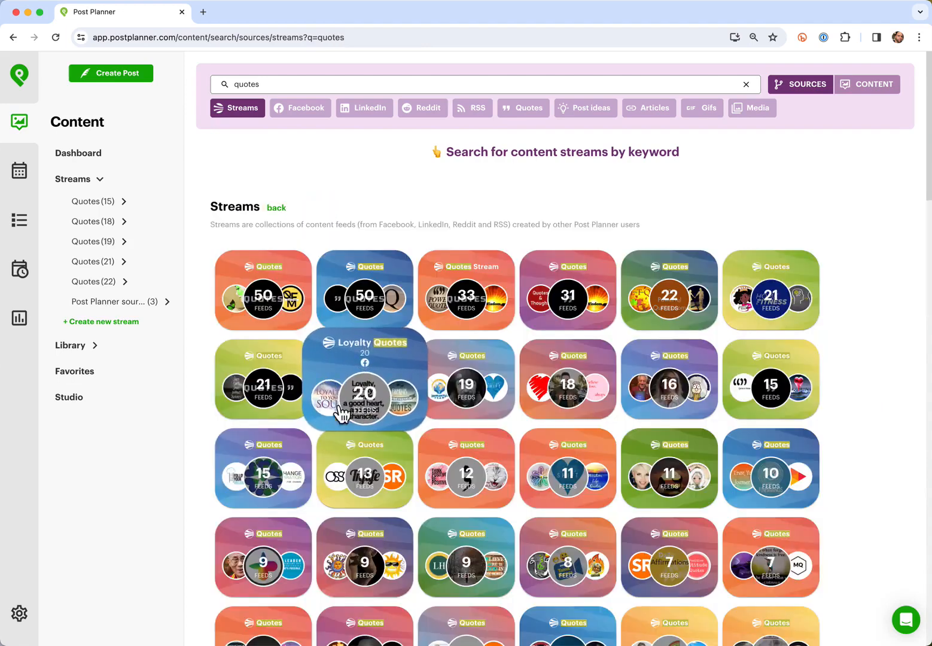
{"action": "left_click", "coordinate": [366, 479]}
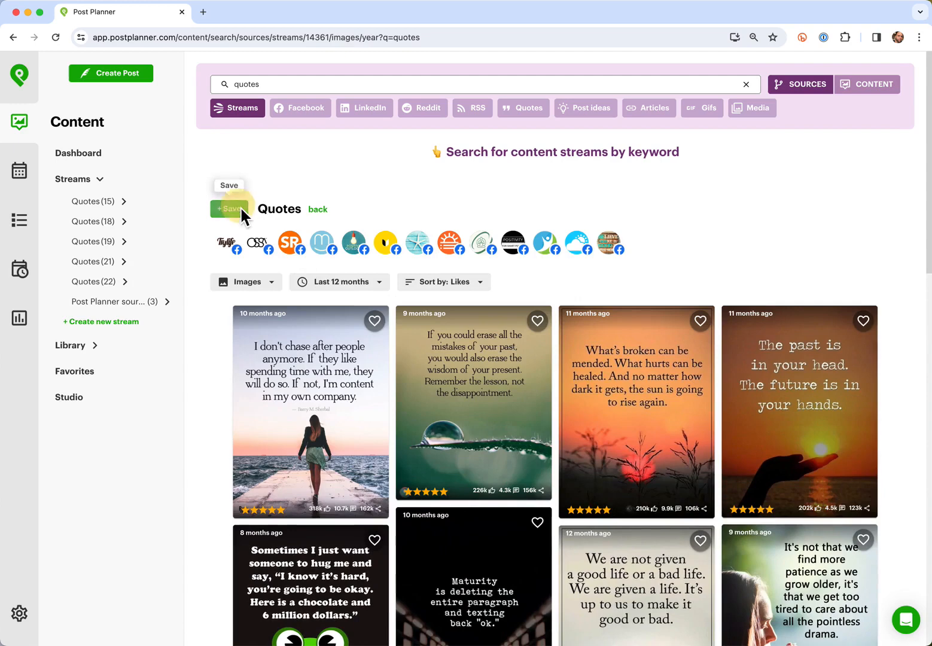
{"action": "left_click", "coordinate": [240, 209]}
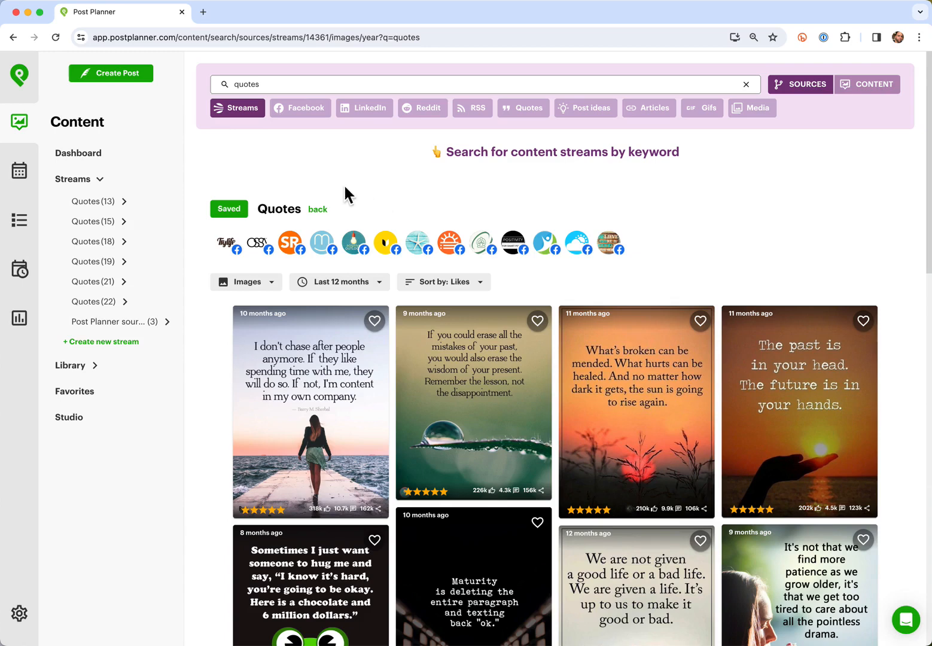
Step: Start a new single post and assign it to the PP Blog Posts bucket
{"action": "left_click", "coordinate": [38, 134]}
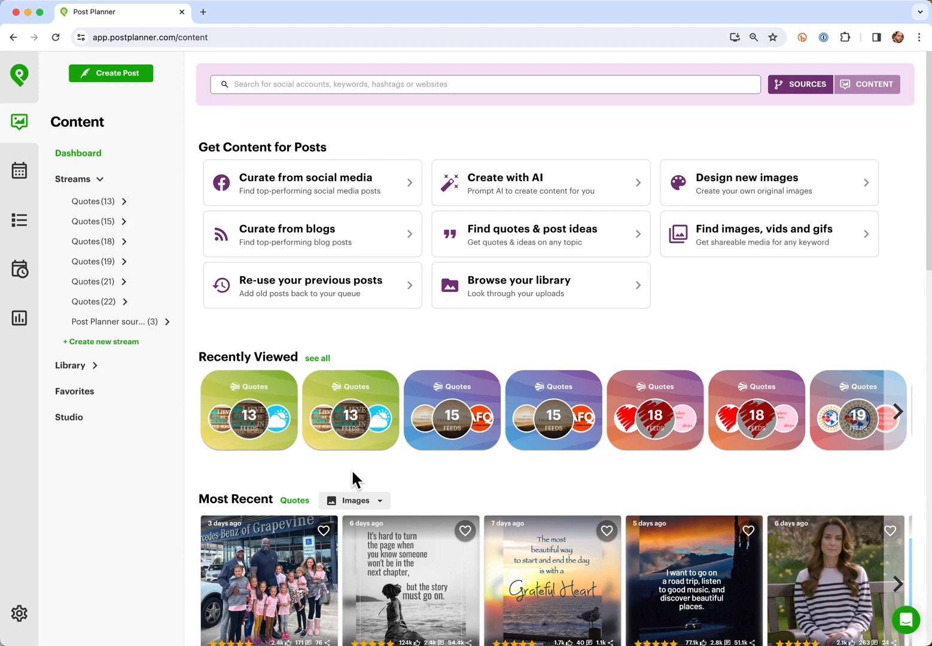
{"action": "left_click", "coordinate": [118, 79]}
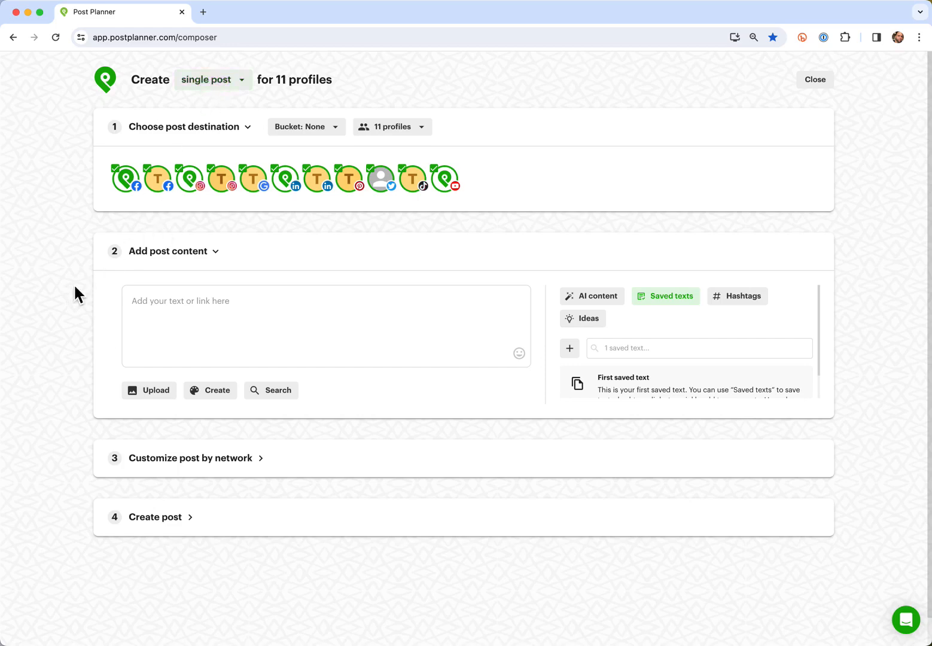
{"action": "left_click", "coordinate": [316, 129]}
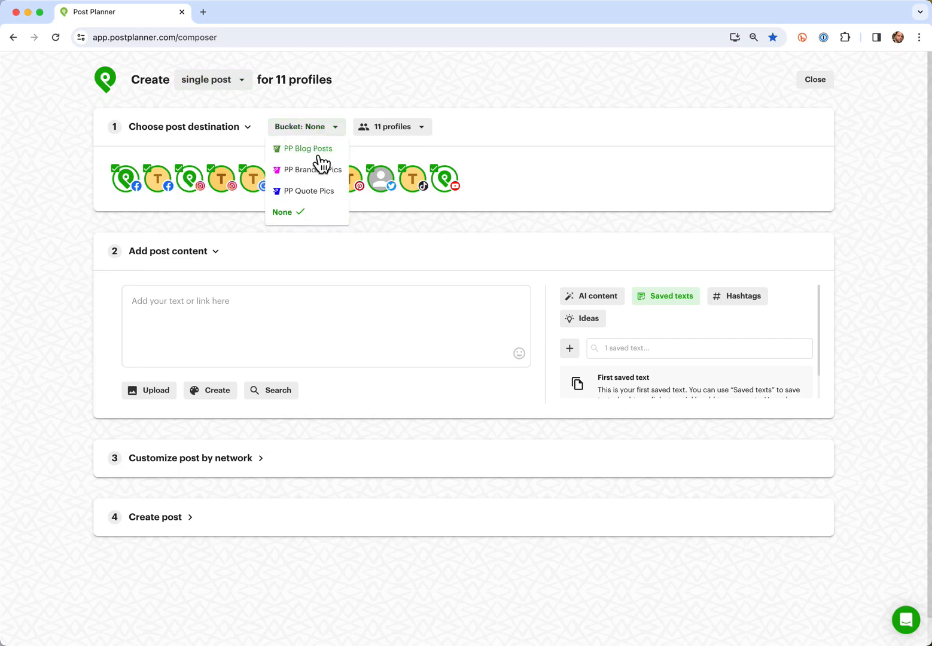
{"action": "left_click", "coordinate": [317, 153]}
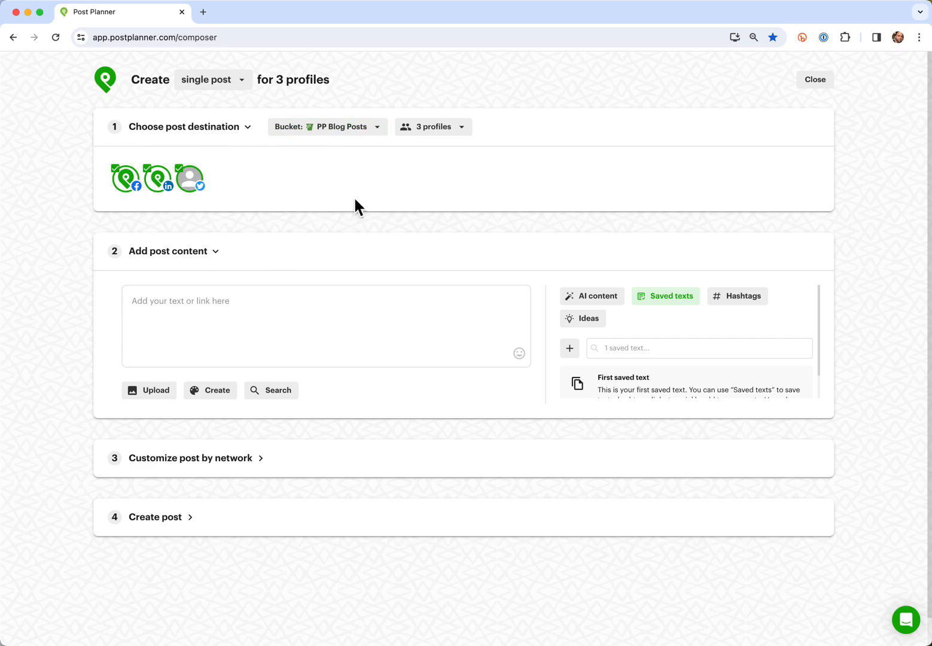
{"action": "left_click", "coordinate": [196, 304]}
{"action": "type", "text": "ctl"}
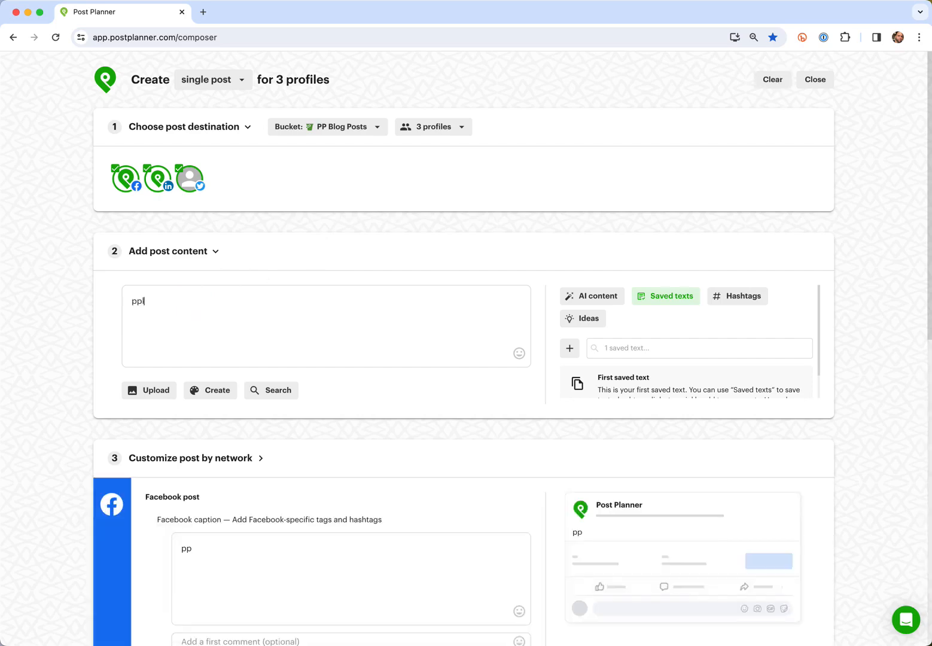
{"action": "key", "text": "BackSpace"}
{"action": "key", "text": "BackSpace"}
{"action": "key", "text": "BackSpace"}
{"action": "type", "text": "https://www.postplanner.com/get-more-likes-fans-facebook-page/"}
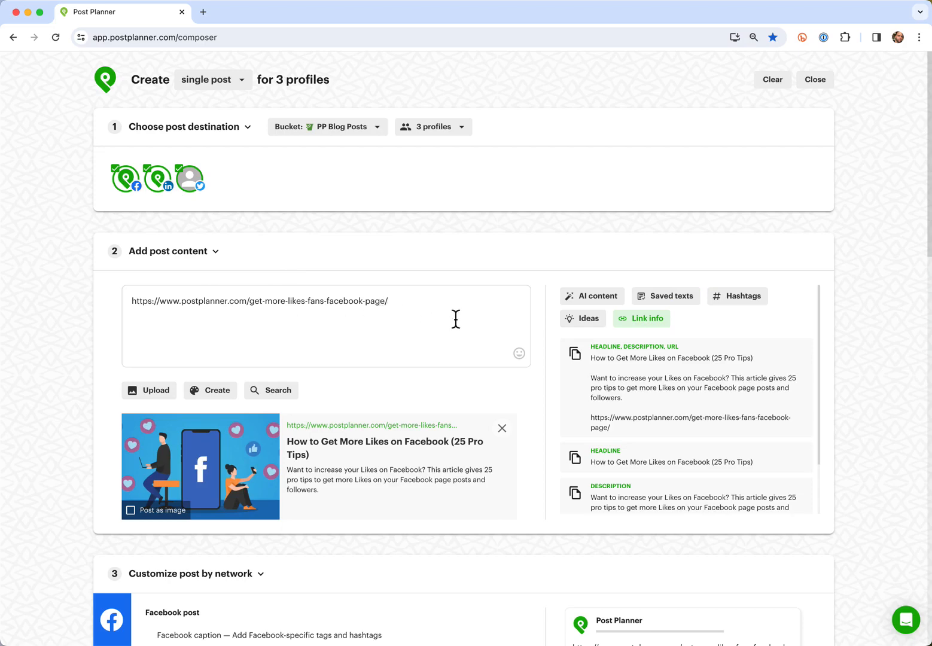
Step: Generate an AI caption for the link with the prompt "Write a social media post about:" and copy the result
{"action": "left_click", "coordinate": [591, 296]}
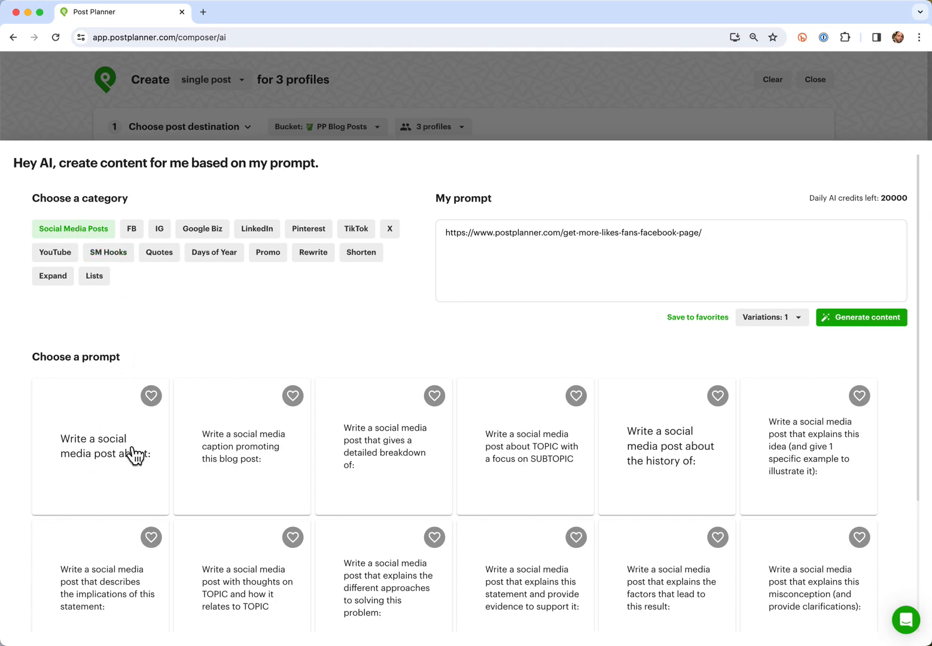
{"action": "left_click", "coordinate": [109, 472]}
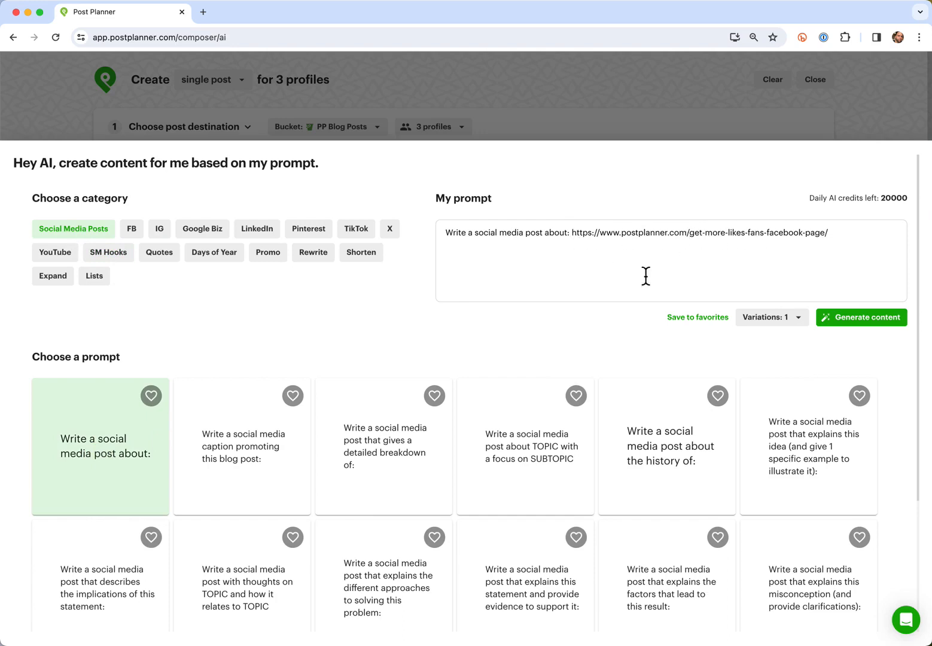
{"action": "left_click", "coordinate": [871, 311]}
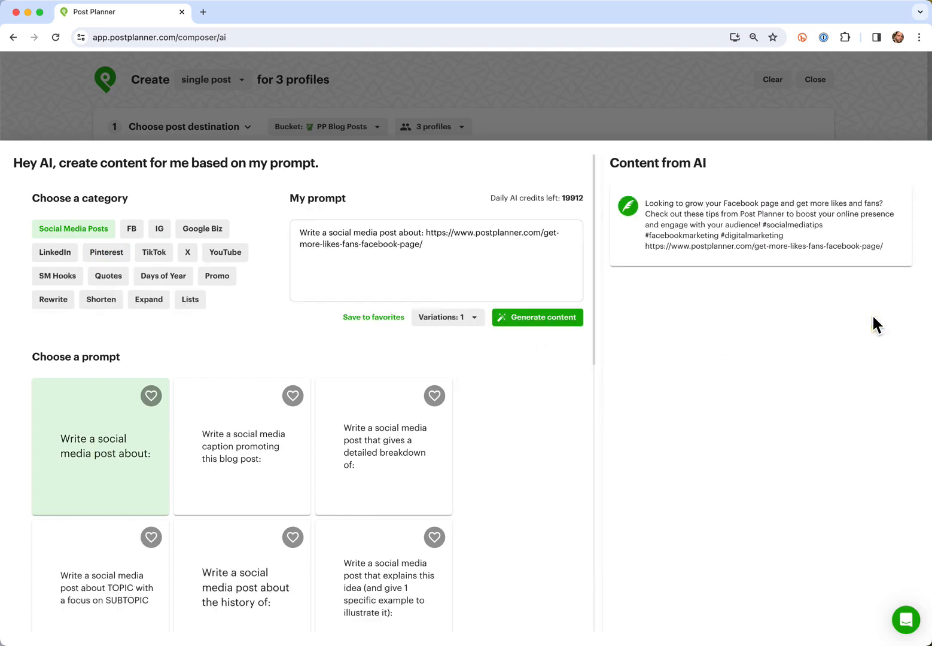
{"action": "left_click", "coordinate": [636, 217]}
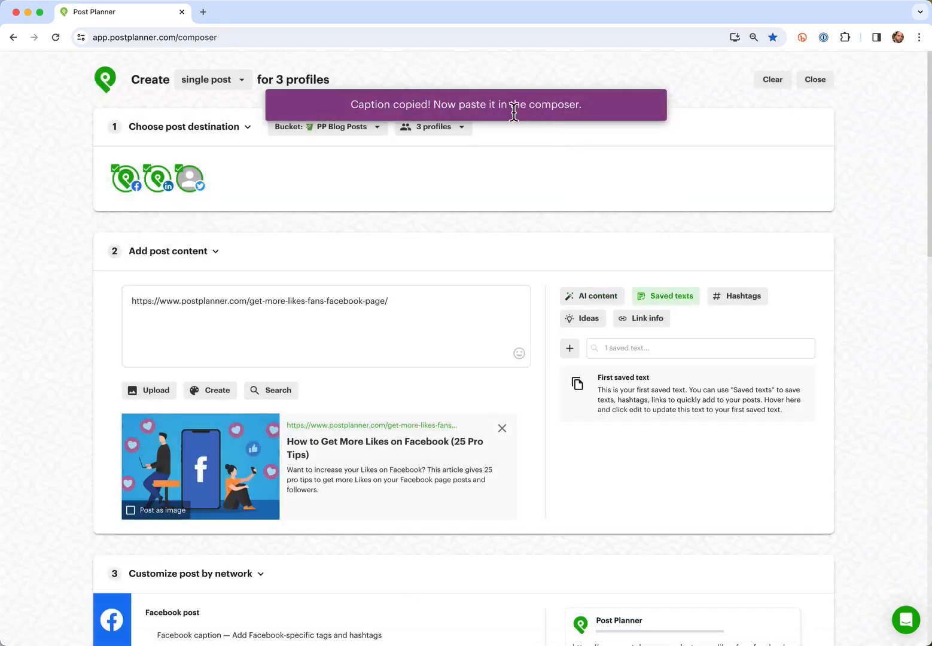
Step: Insert the copied AI caption above the link in the post text, leaving a blank line between them
{"action": "left_click", "coordinate": [132, 301]}
{"action": "key", "text": "Return"}
{"action": "key", "text": "Return"}
{"action": "key", "text": "Up"}
{"action": "key", "text": "Up"}
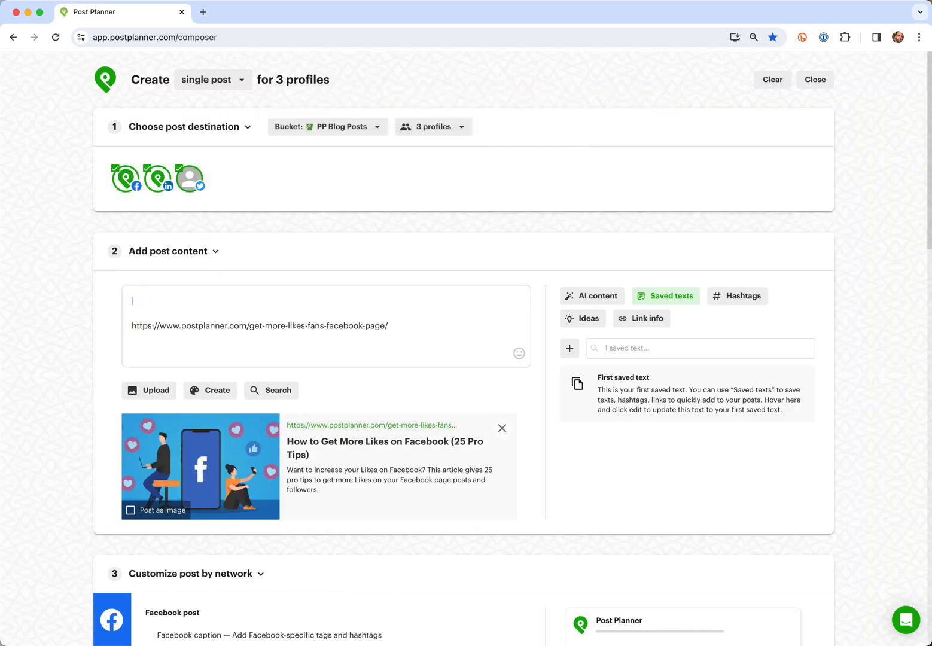
{"action": "type", "text": "Looking to grow your Facebook page and get more likes and fans? Check out these tips from Post Planner to boost your online presence and engage with your audience! #socialmediatips #facebookmarketing #digitalmarketing https://www.postplanner.com/get-more-likes-fans-facebook-page/"}
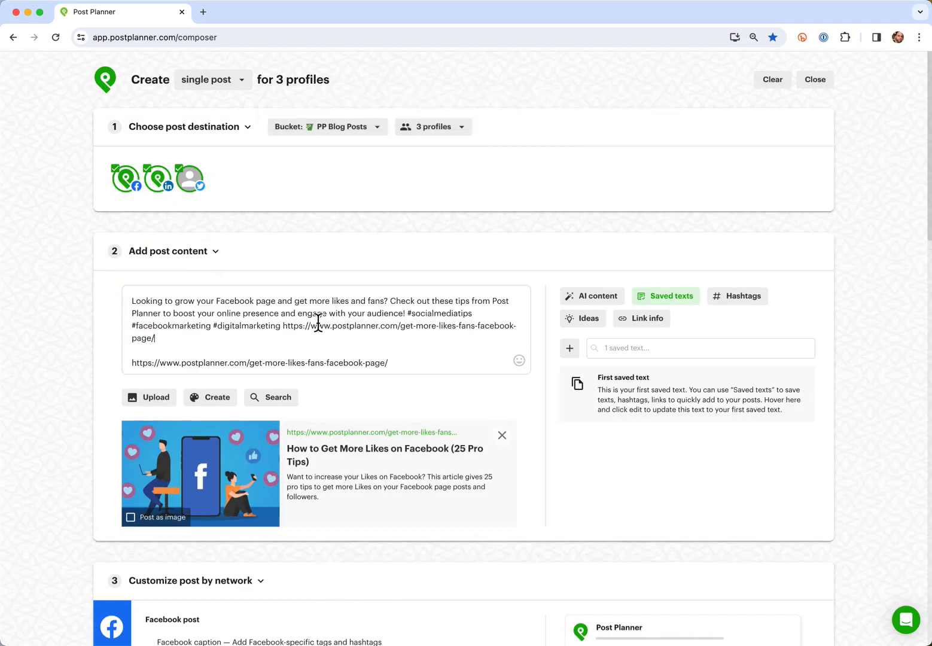
Step: Delete the duplicate link at the end of the inserted AI caption
{"action": "left_click", "coordinate": [284, 328]}
{"action": "key", "text": "shift+Down"}
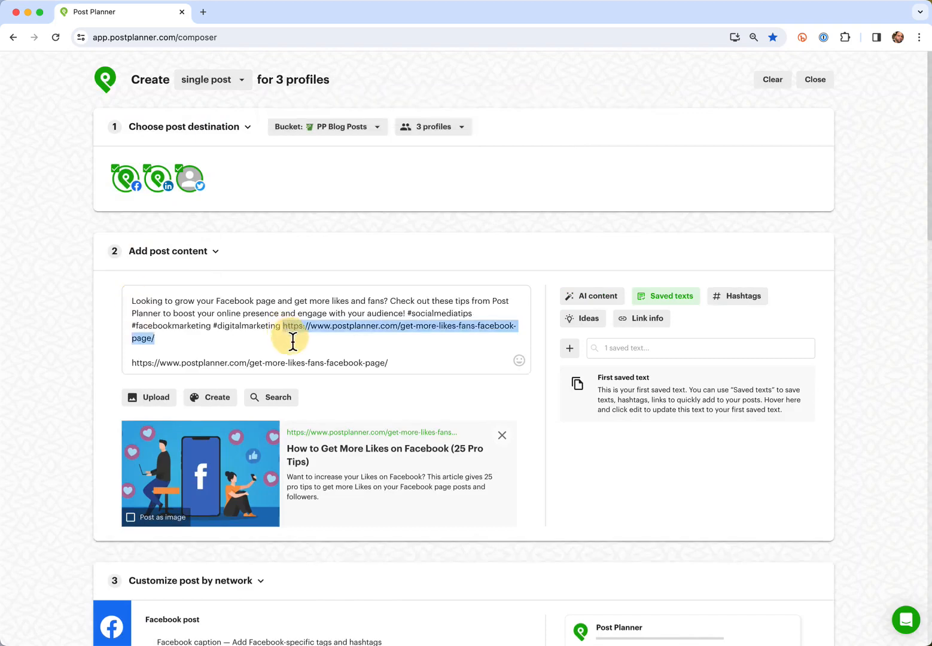
{"action": "key", "text": "BackSpace"}
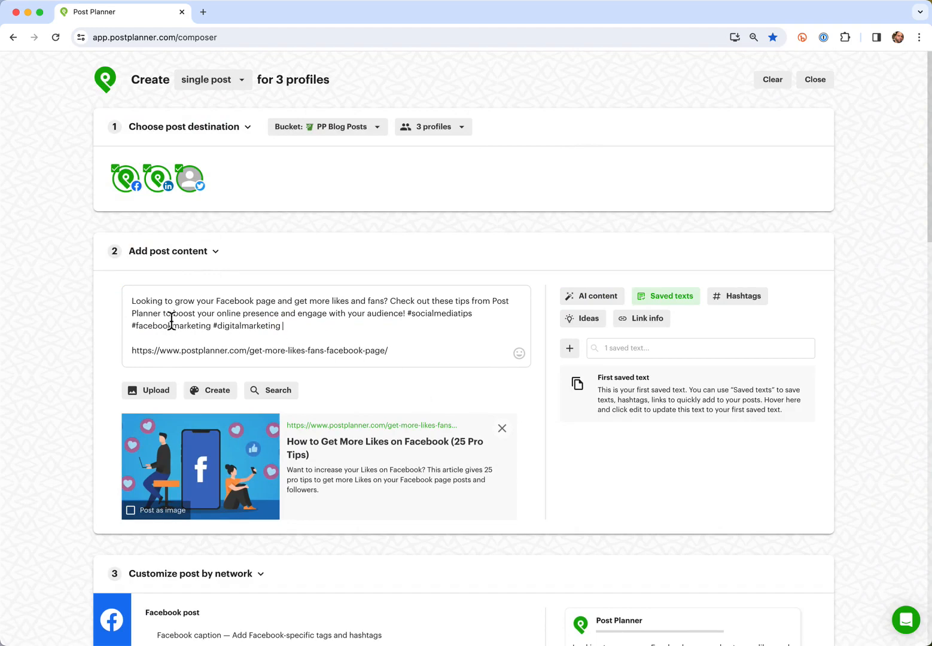
Step: Review the captions and previews of the Facebook, LinkedIn and Twitter versions of the post
{"action": "scroll", "coordinate": [133, 327], "scroll_direction": "down", "scroll_amount": 2}
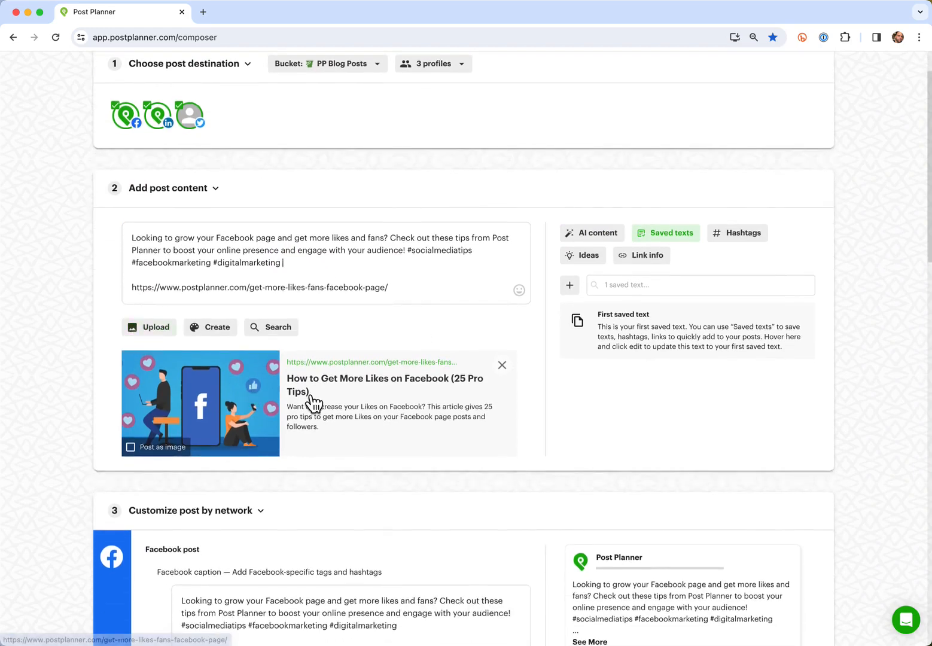
{"action": "scroll", "coordinate": [312, 401], "scroll_direction": "down", "scroll_amount": 5}
{"action": "scroll", "coordinate": [306, 395], "scroll_direction": "up", "scroll_amount": 5}
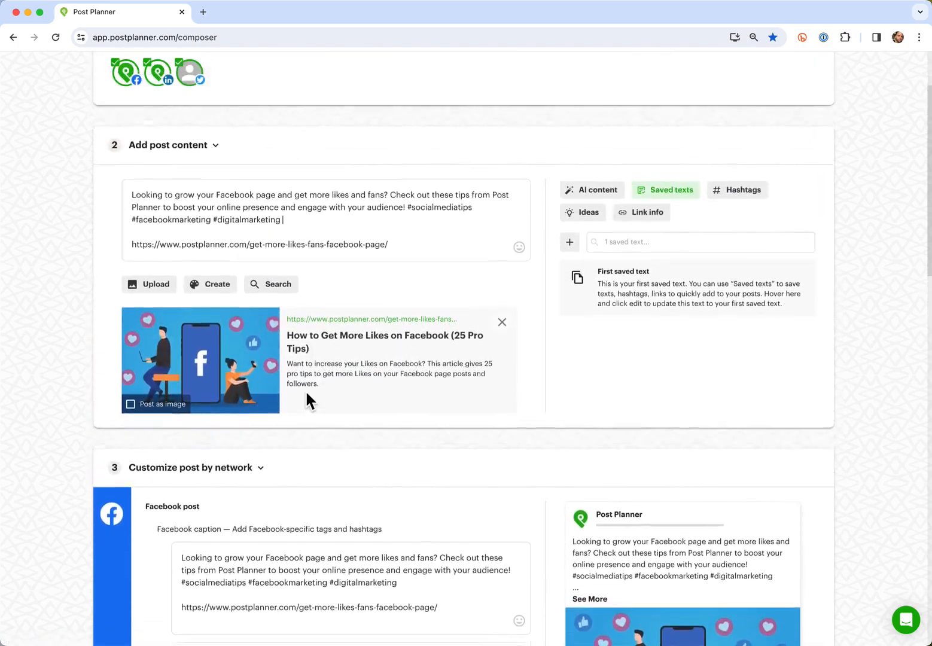
{"action": "scroll", "coordinate": [306, 395], "scroll_direction": "down", "scroll_amount": 9}
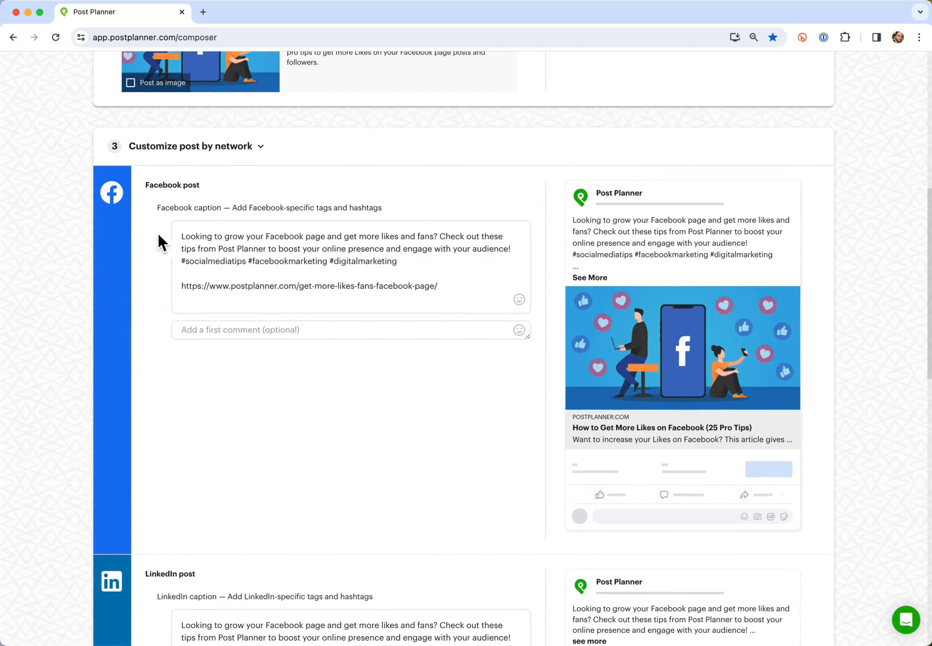
{"action": "scroll", "coordinate": [171, 377], "scroll_direction": "down", "scroll_amount": 5}
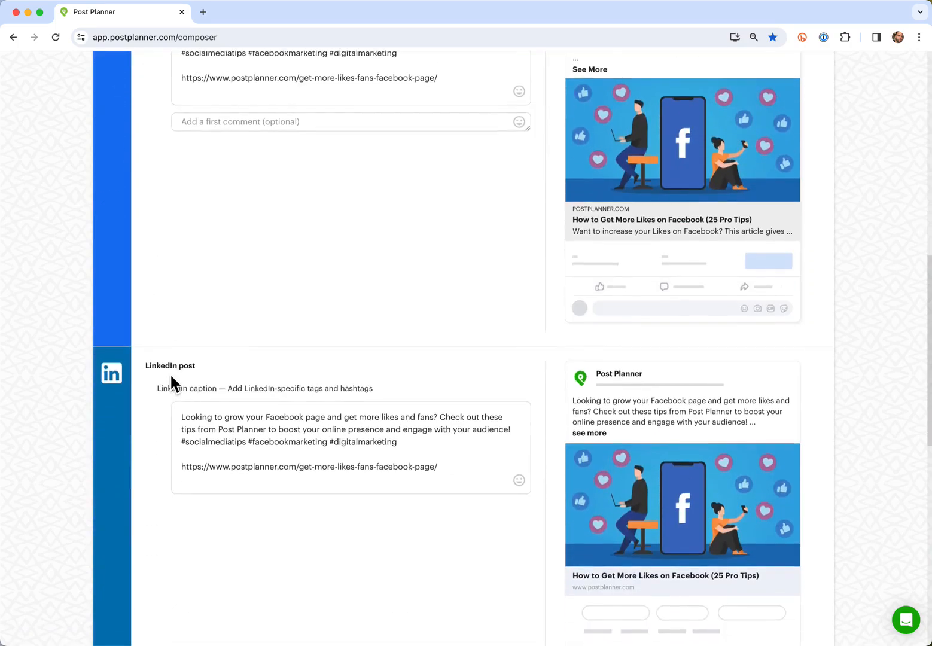
{"action": "scroll", "coordinate": [707, 216], "scroll_direction": "up", "scroll_amount": 2}
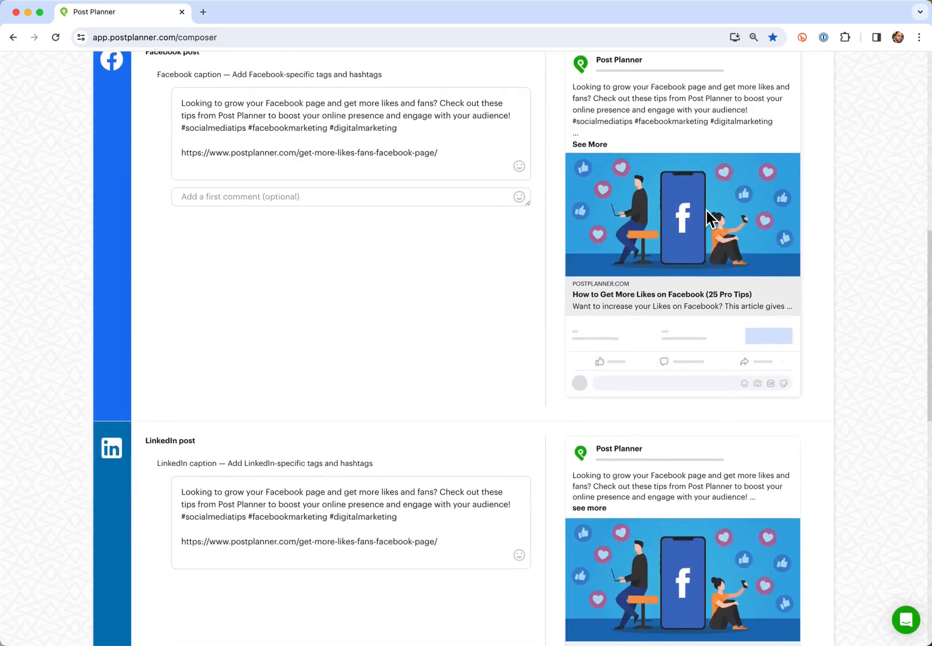
{"action": "scroll", "coordinate": [707, 217], "scroll_direction": "down", "scroll_amount": 7}
{"action": "scroll", "coordinate": [706, 215], "scroll_direction": "down", "scroll_amount": 5}
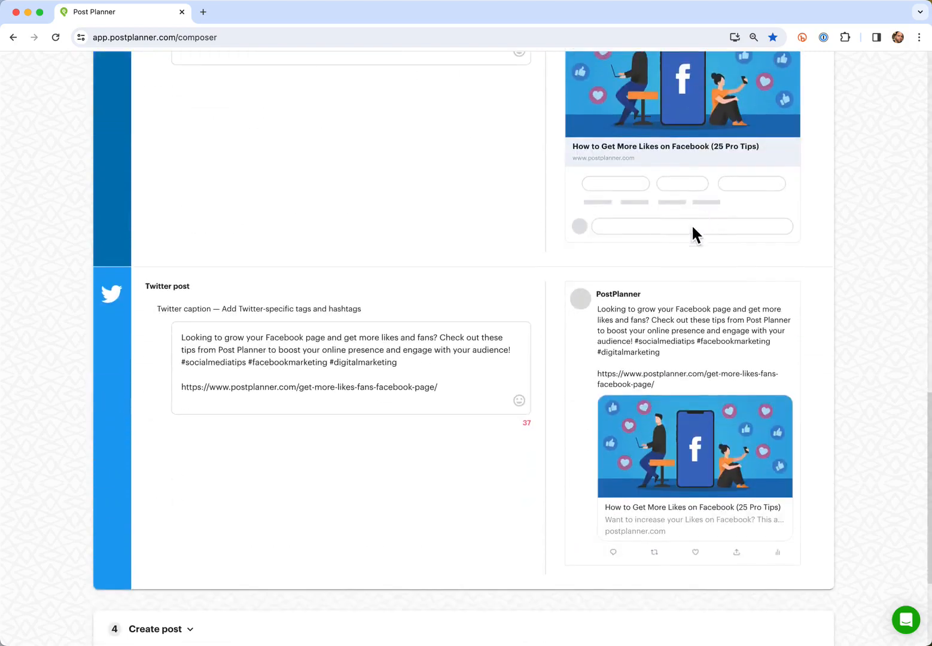
Step: Remove the link and the blank line above it from the Facebook caption
{"action": "scroll", "coordinate": [541, 354], "scroll_direction": "up", "scroll_amount": 12}
{"action": "left_click", "coordinate": [455, 170]}
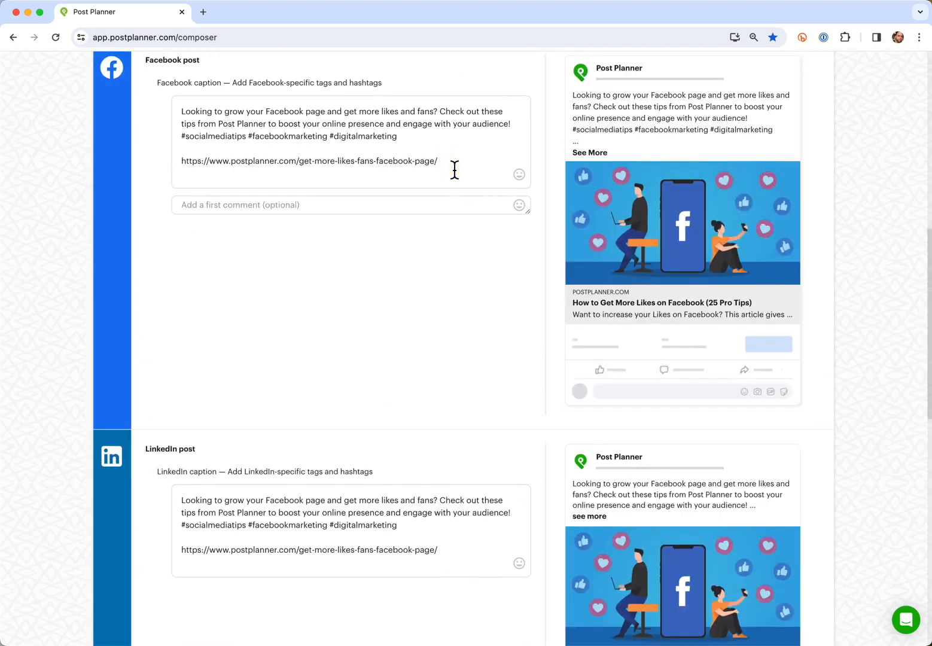
{"action": "key", "text": "super+BackSpace"}
{"action": "key", "text": "BackSpace"}
{"action": "key", "text": "BackSpace"}
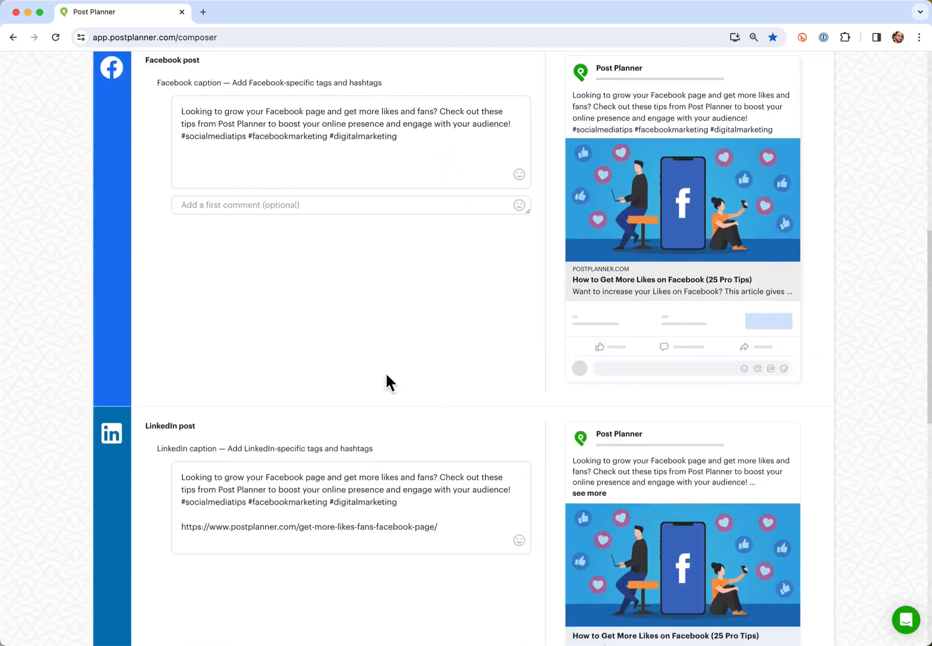
Step: Remove the link and its preceding blank line from the LinkedIn caption, keeping the Twitter caption as it is
{"action": "left_click", "coordinate": [449, 530]}
{"action": "key", "text": "super+BackSpace"}
{"action": "key", "text": "BackSpace"}
{"action": "key", "text": "BackSpace"}
{"action": "scroll", "coordinate": [451, 470], "scroll_direction": "down", "scroll_amount": 5}
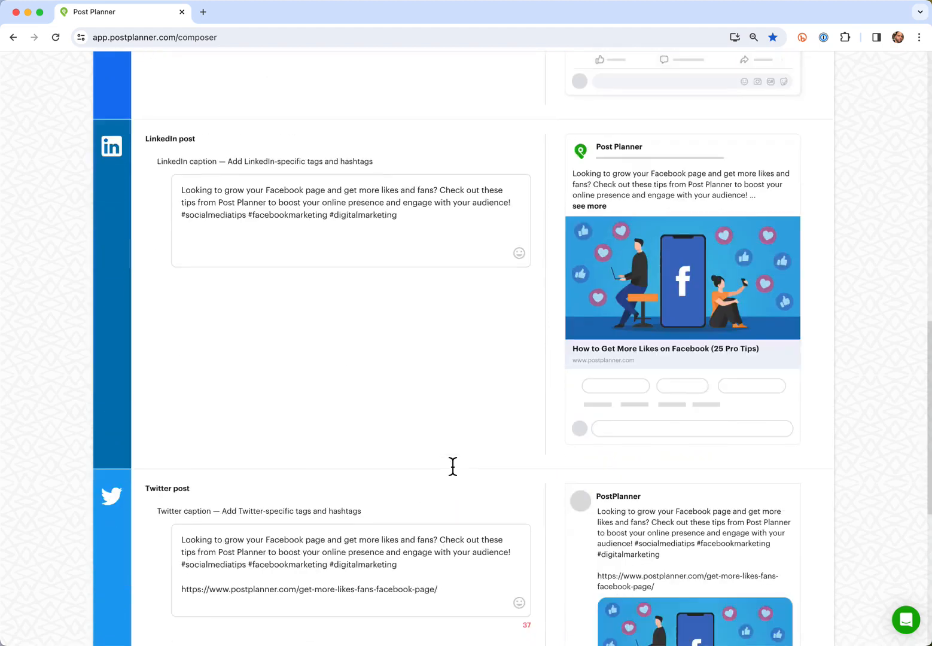
{"action": "scroll", "coordinate": [335, 574], "scroll_direction": "down", "scroll_amount": 4}
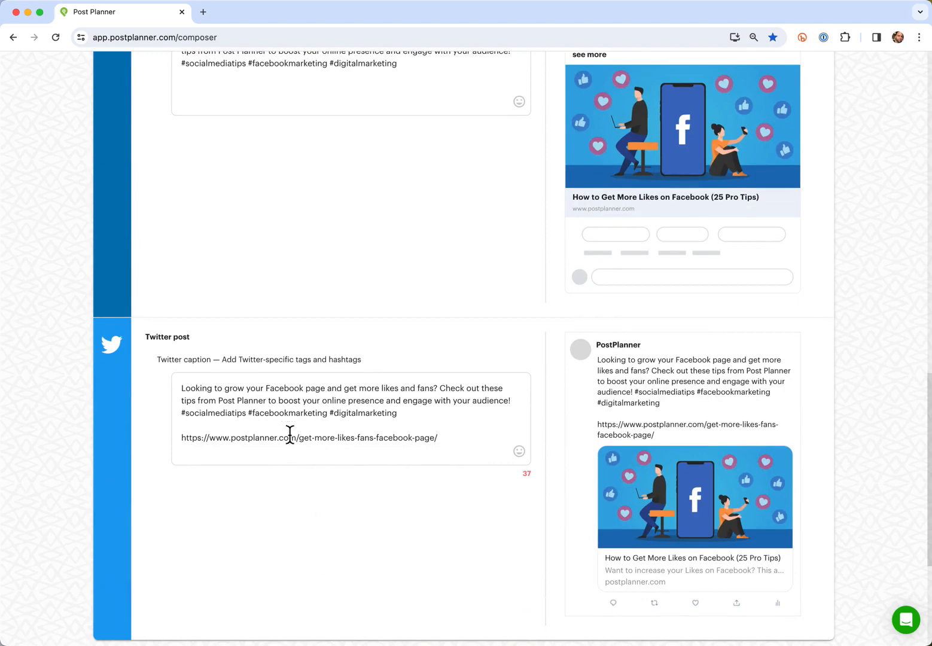
Step: Copy the recommended hashtags from Set 1 and paste them as the first comment of the Facebook post
{"action": "scroll", "coordinate": [344, 494], "scroll_direction": "up", "scroll_amount": 10}
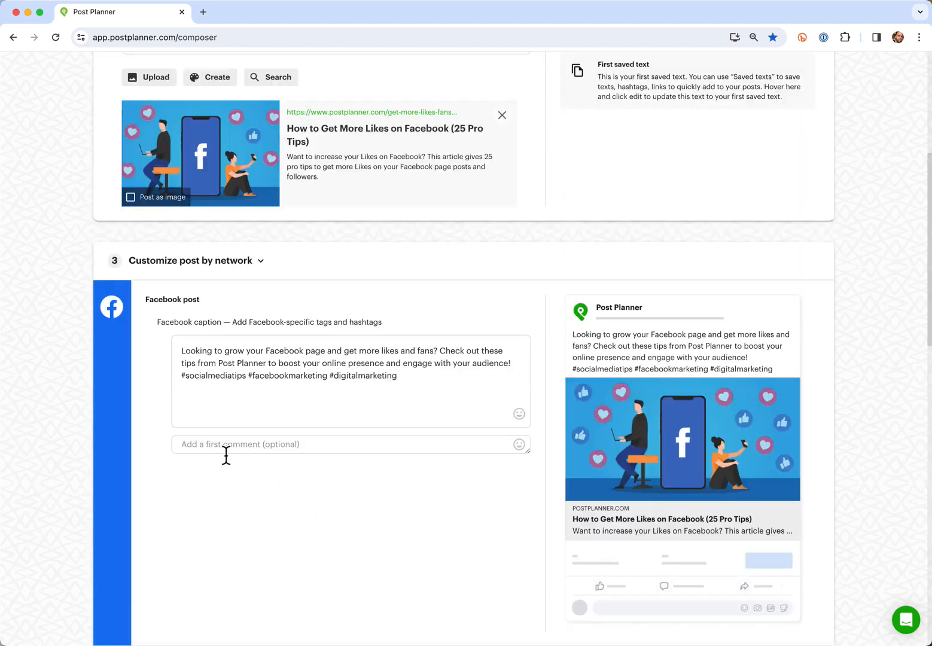
{"action": "scroll", "coordinate": [417, 465], "scroll_direction": "up", "scroll_amount": 5}
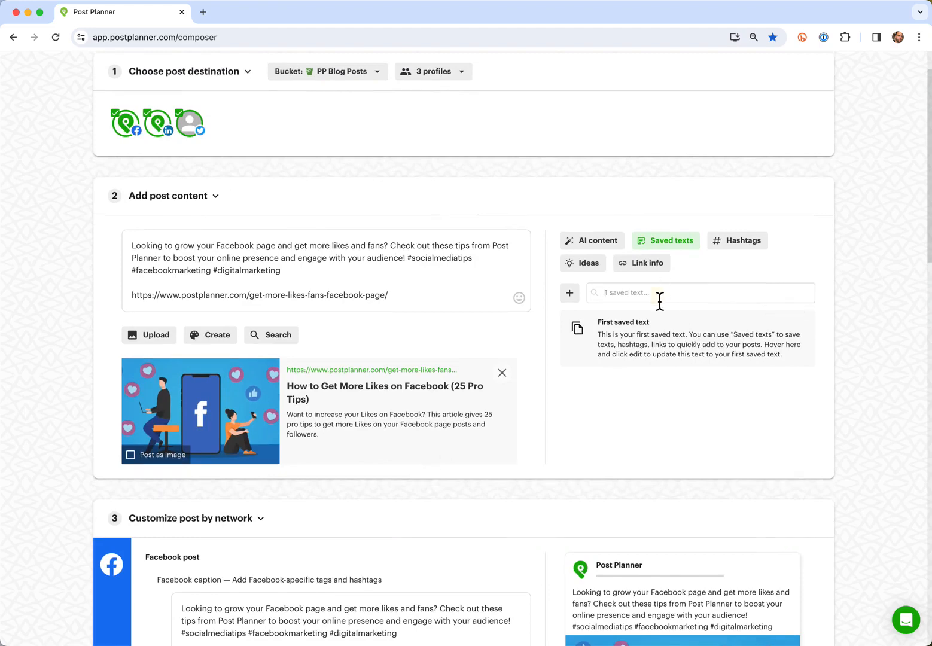
{"action": "left_click", "coordinate": [744, 246]}
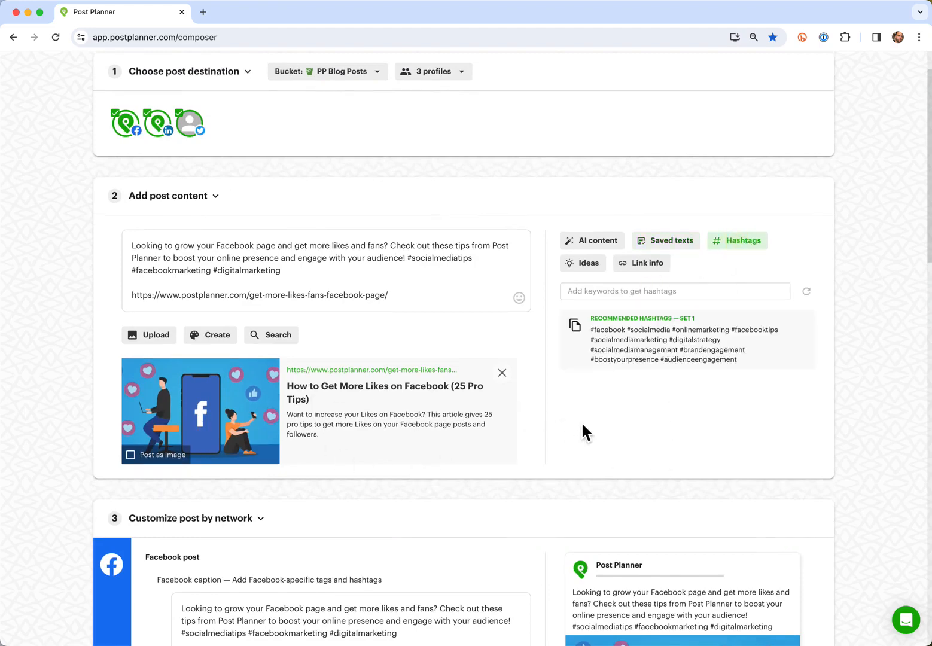
{"action": "left_click", "coordinate": [574, 325]}
{"action": "scroll", "coordinate": [578, 400], "scroll_direction": "down", "scroll_amount": 5}
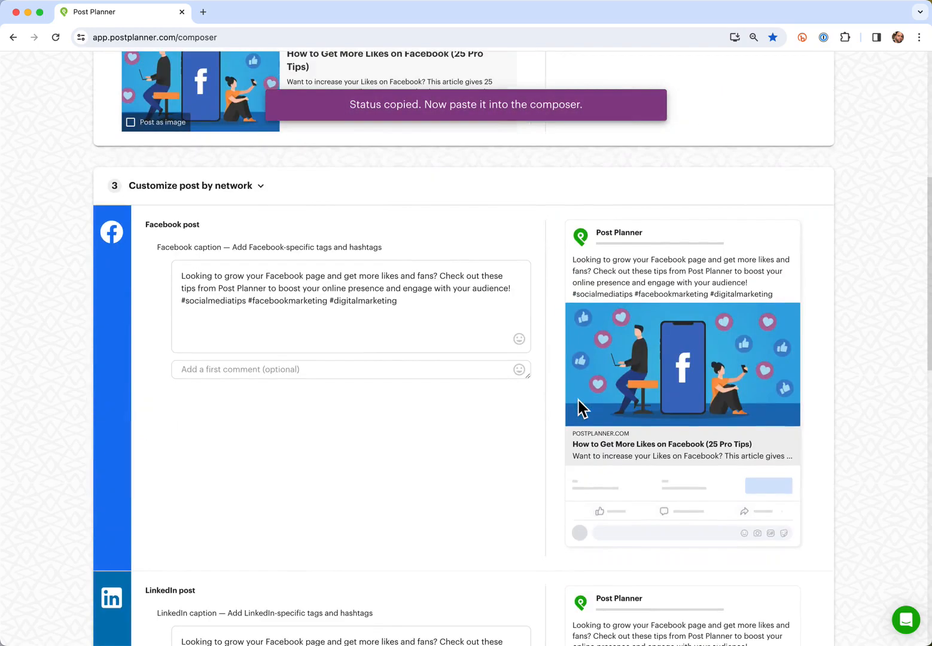
{"action": "left_click", "coordinate": [362, 371]}
{"action": "key", "text": "super+v"}
{"action": "scroll", "coordinate": [339, 449], "scroll_direction": "down", "scroll_amount": 5}
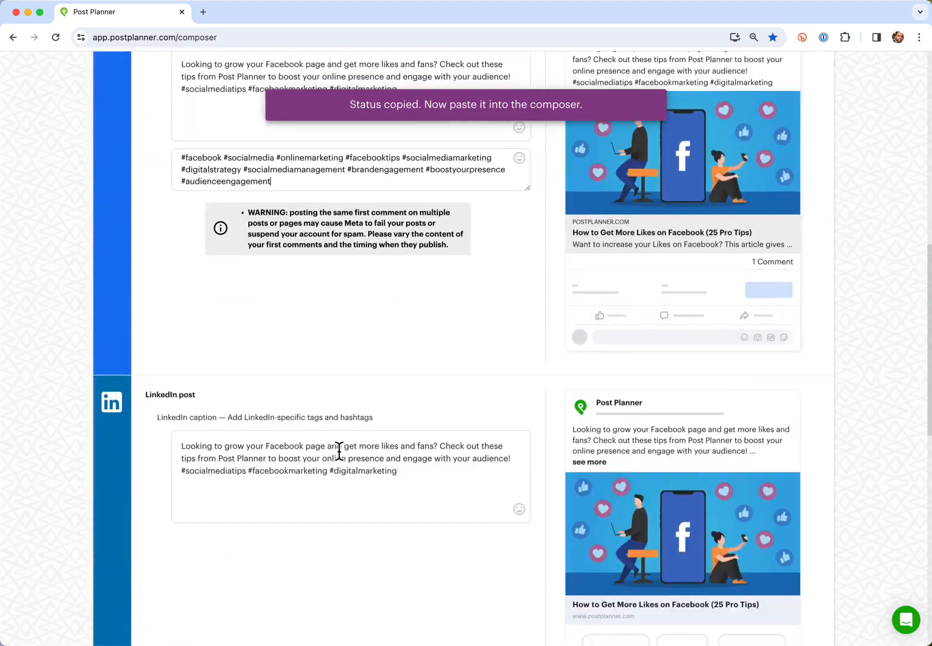
{"action": "scroll", "coordinate": [181, 419], "scroll_direction": "up", "scroll_amount": 6}
{"action": "scroll", "coordinate": [177, 419], "scroll_direction": "down", "scroll_amount": 3}
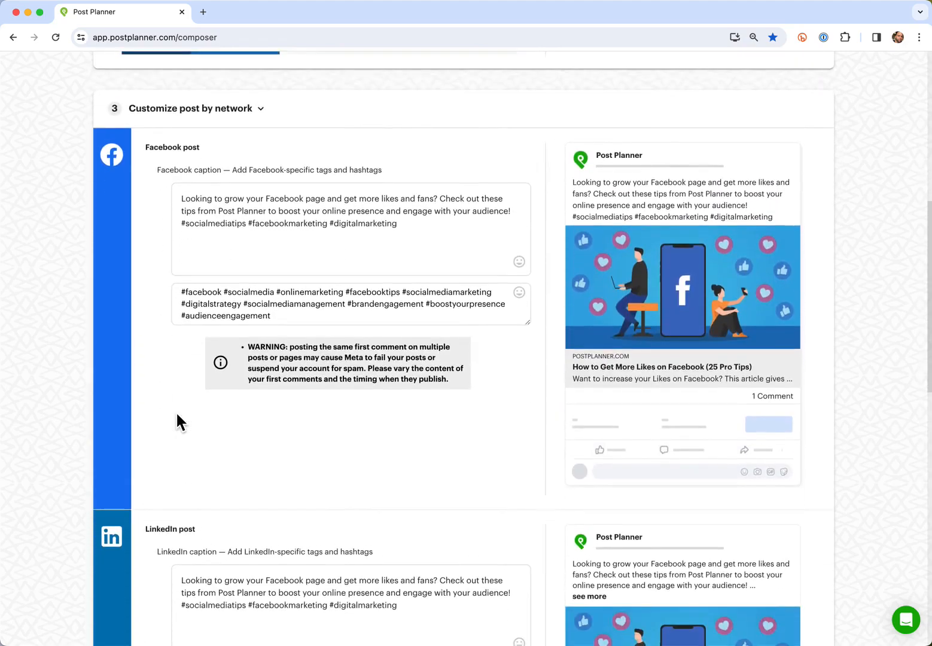
Step: Save the post to the bucket with recycling set to forever and check its LinkedIn and Facebook entries there
{"action": "scroll", "coordinate": [393, 366], "scroll_direction": "down", "scroll_amount": 15}
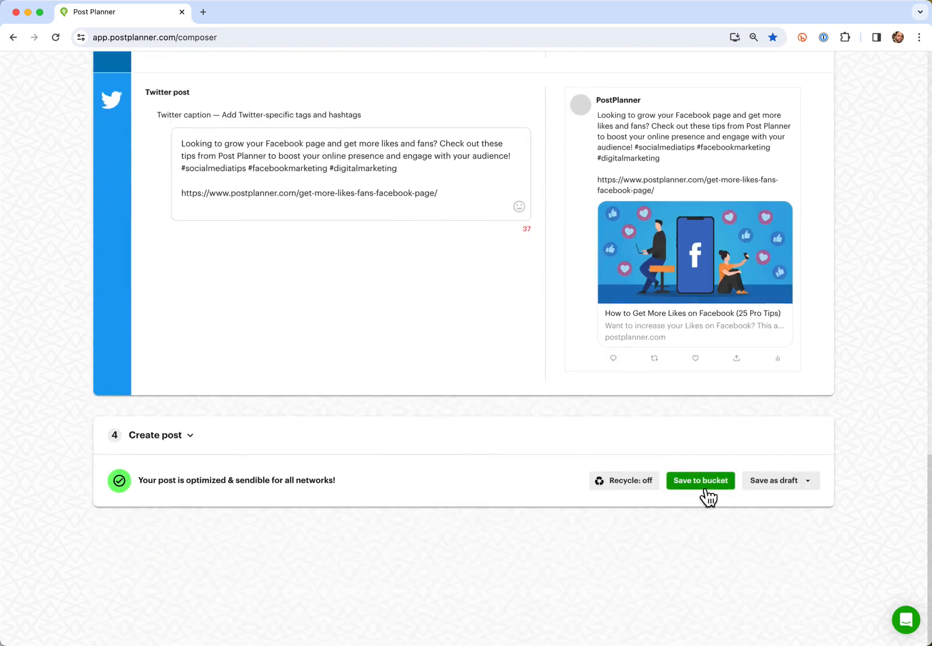
{"action": "left_click", "coordinate": [632, 482]}
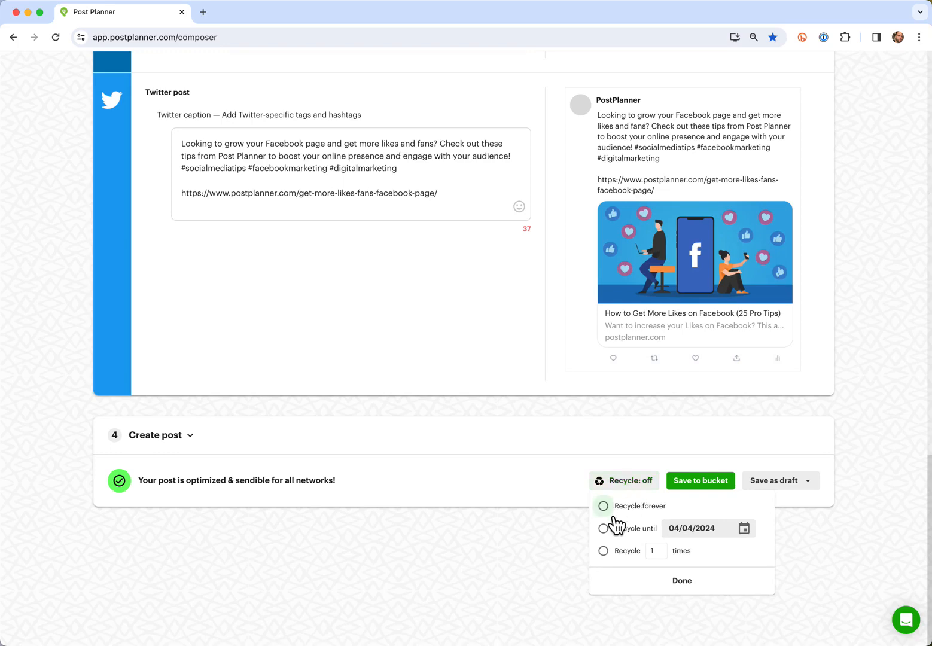
{"action": "left_click", "coordinate": [609, 511]}
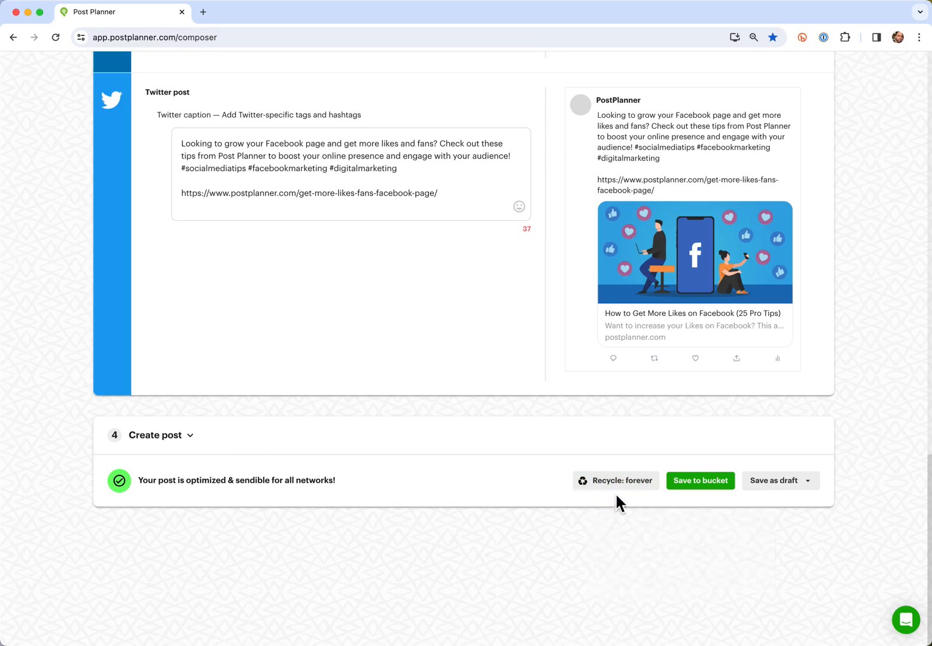
{"action": "left_click", "coordinate": [711, 487]}
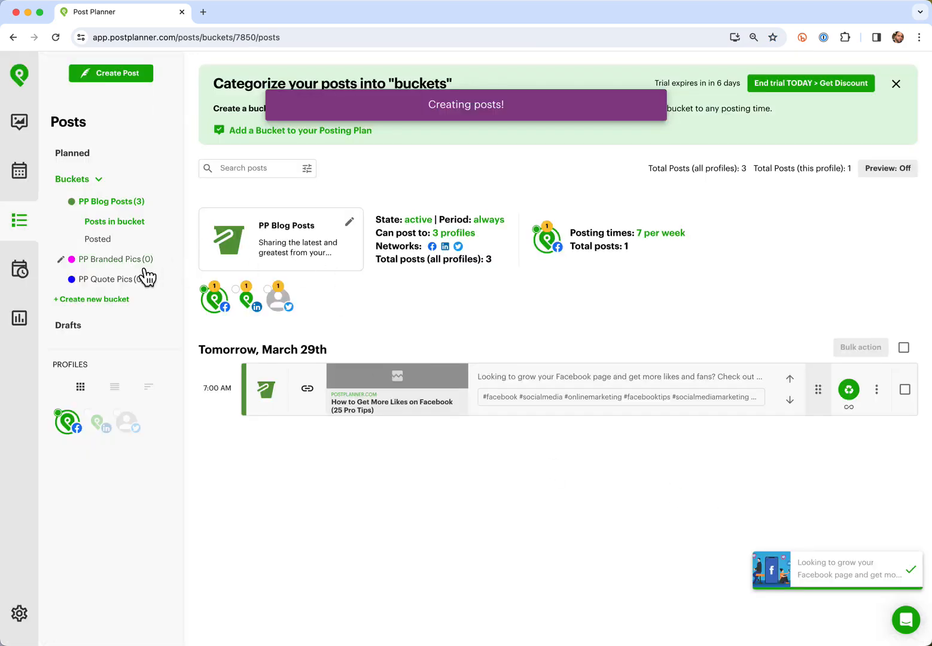
{"action": "left_click", "coordinate": [259, 309]}
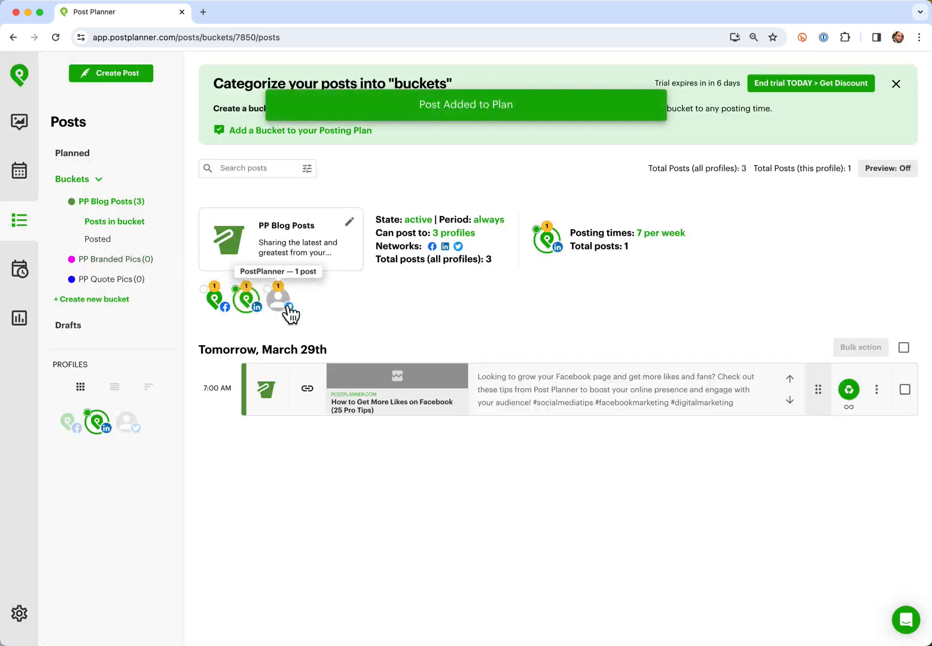
{"action": "left_click", "coordinate": [222, 307]}
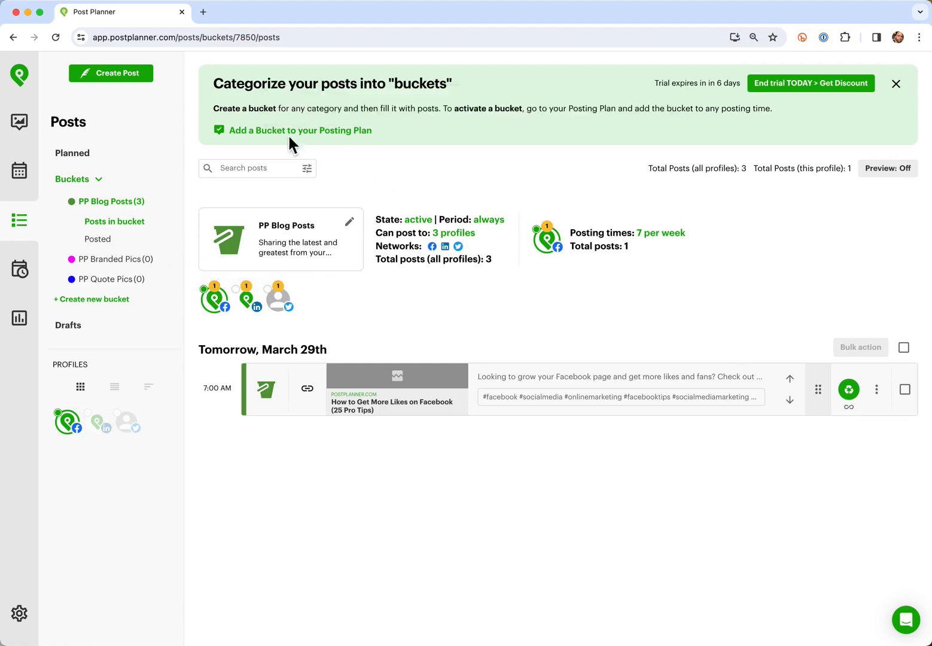
Step: Start a new post for the PP Quote Pics bucket and upload the knowledge.png image from the Desktop
{"action": "left_click", "coordinate": [137, 83]}
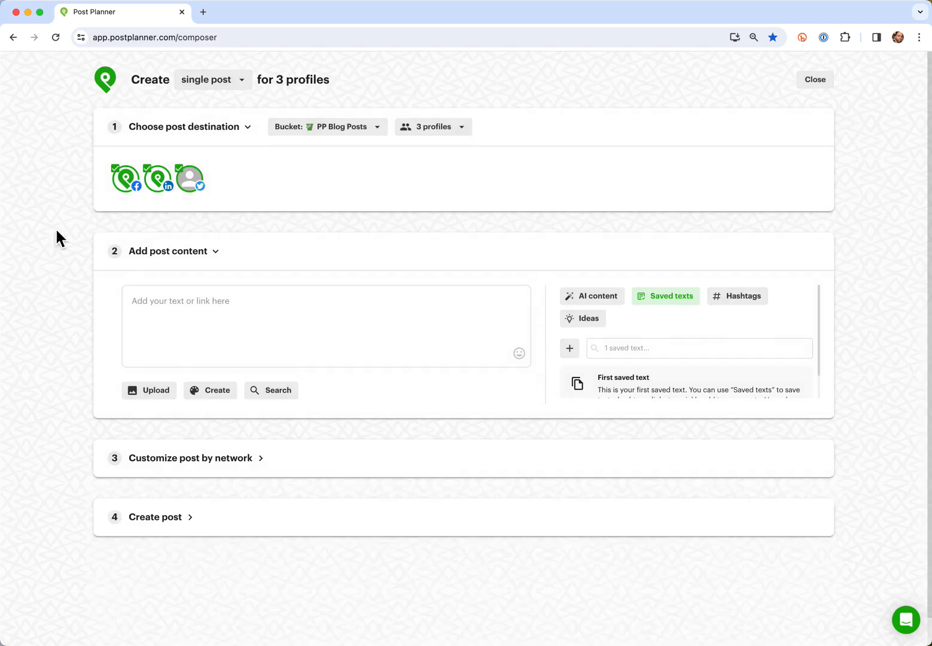
{"action": "left_click", "coordinate": [324, 128]}
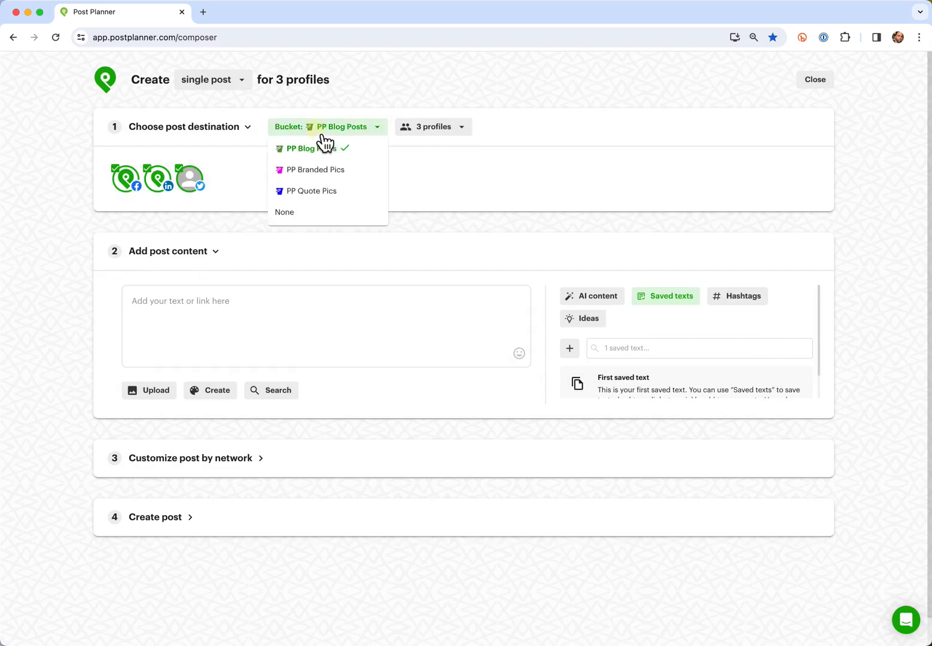
{"action": "left_click", "coordinate": [323, 194]}
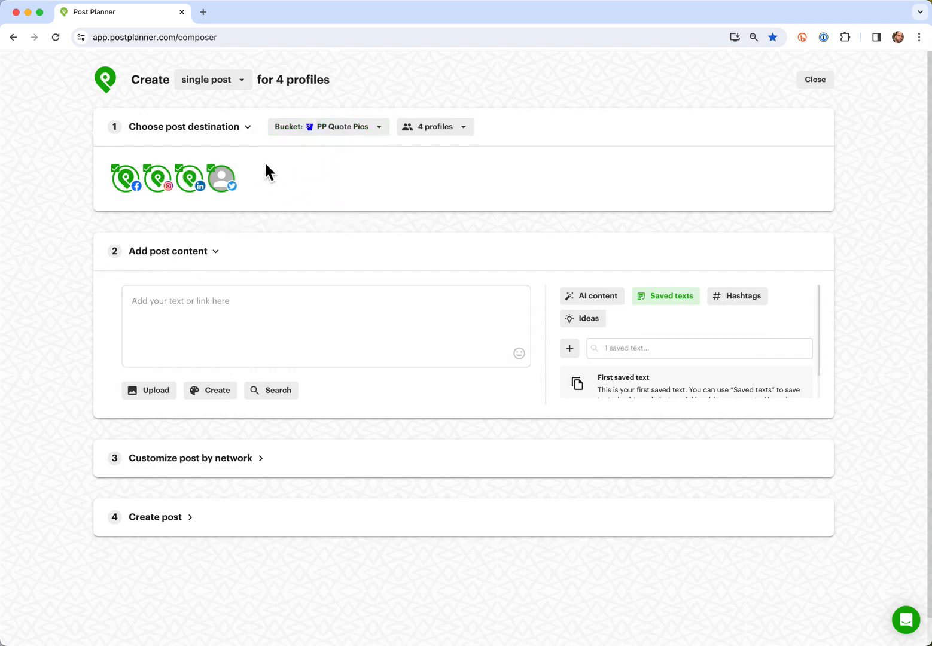
{"action": "left_click", "coordinate": [155, 392]}
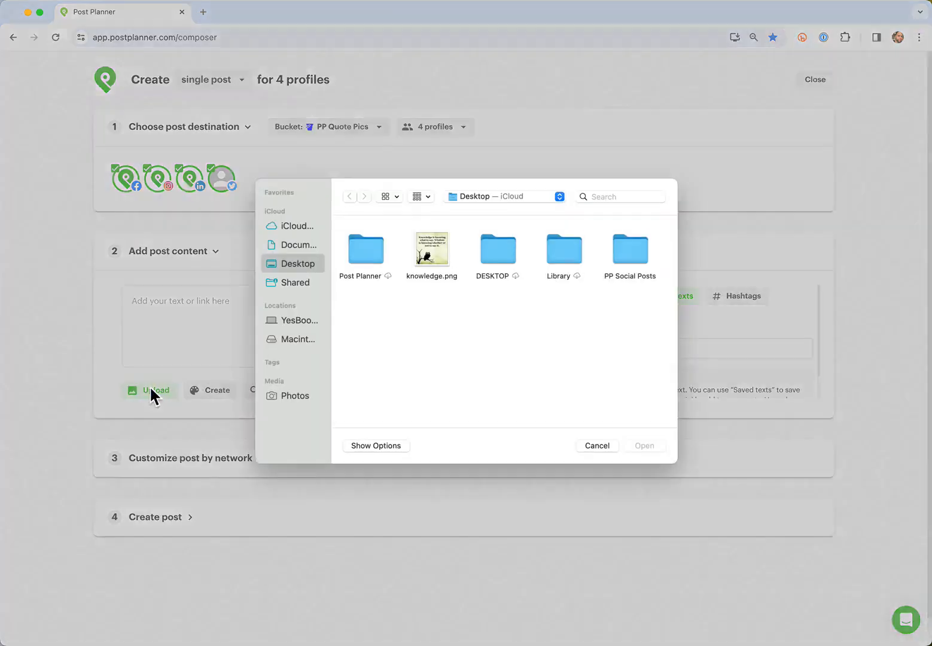
{"action": "double_click", "coordinate": [438, 252]}
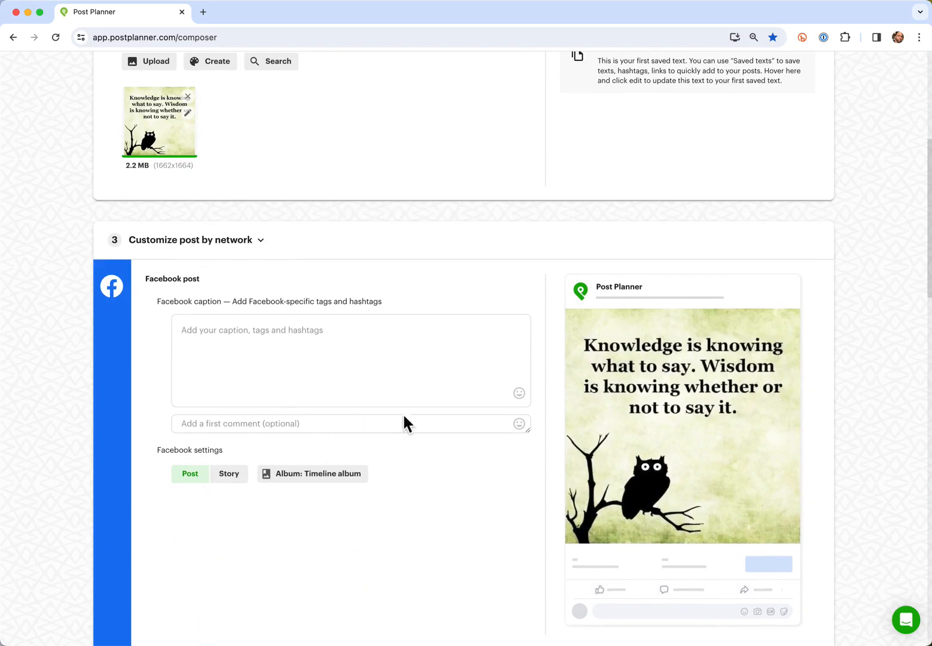
Step: Generate hashtag suggestions for the keywords "knowledge wisdom" and copy the recommended set
{"action": "scroll", "coordinate": [566, 383], "scroll_direction": "up", "scroll_amount": 5}
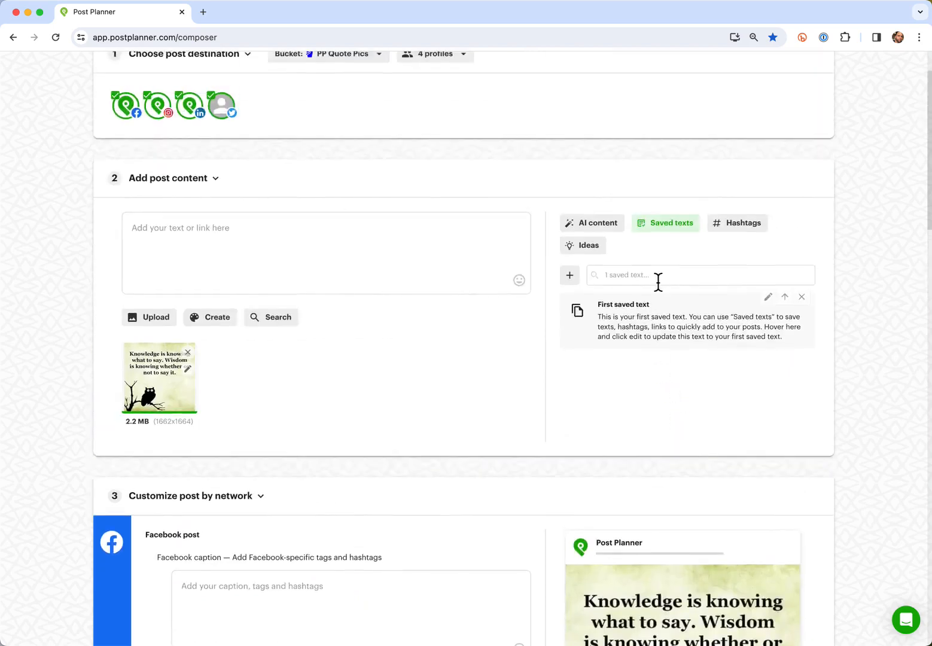
{"action": "left_click", "coordinate": [739, 227]}
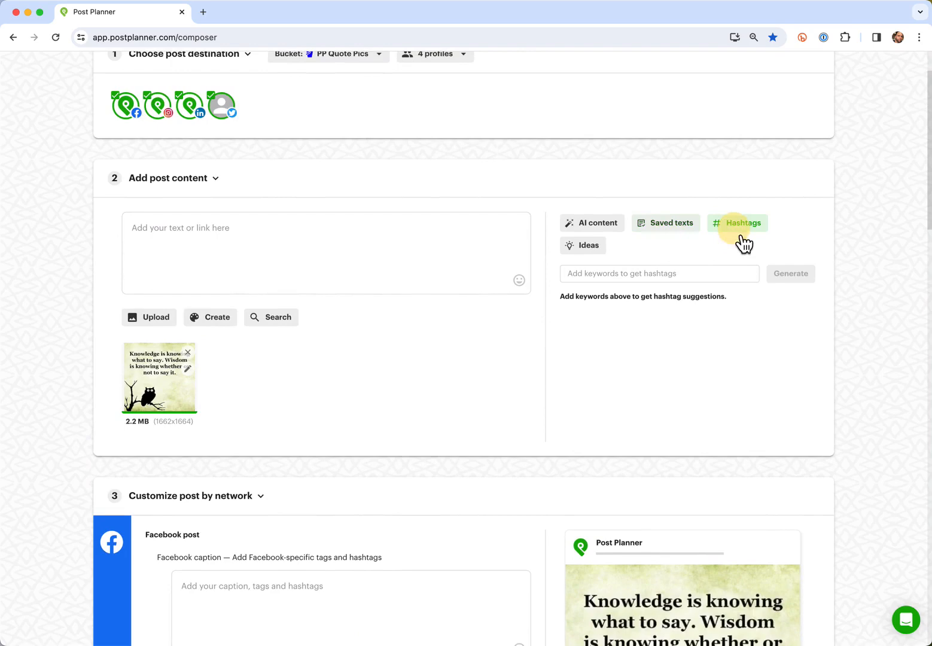
{"action": "left_click", "coordinate": [663, 275]}
{"action": "type", "text": "kon"}
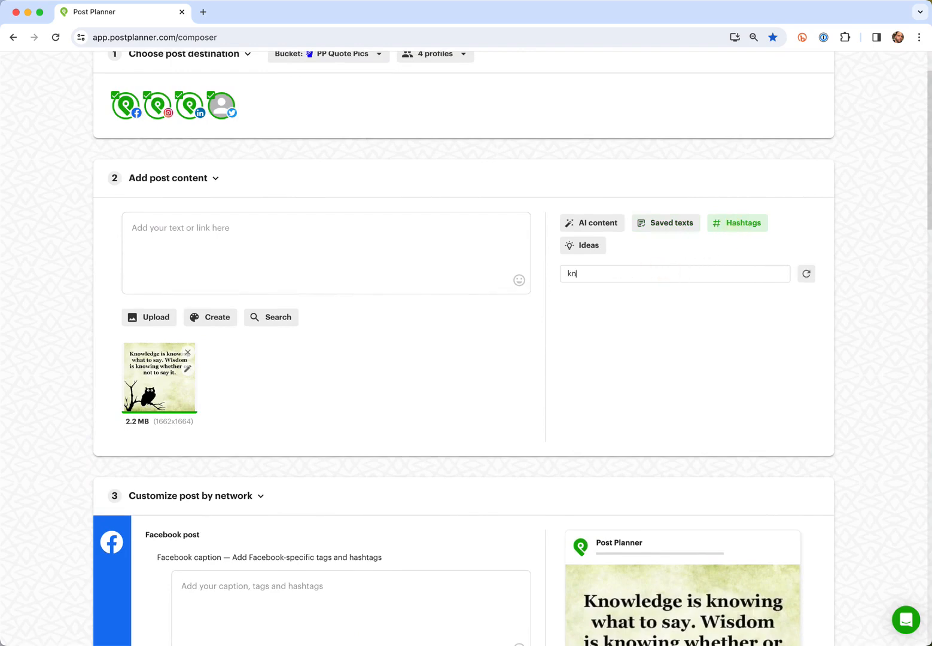
{"action": "type", "text": "wledge wisdom"}
{"action": "key", "text": "Return"}
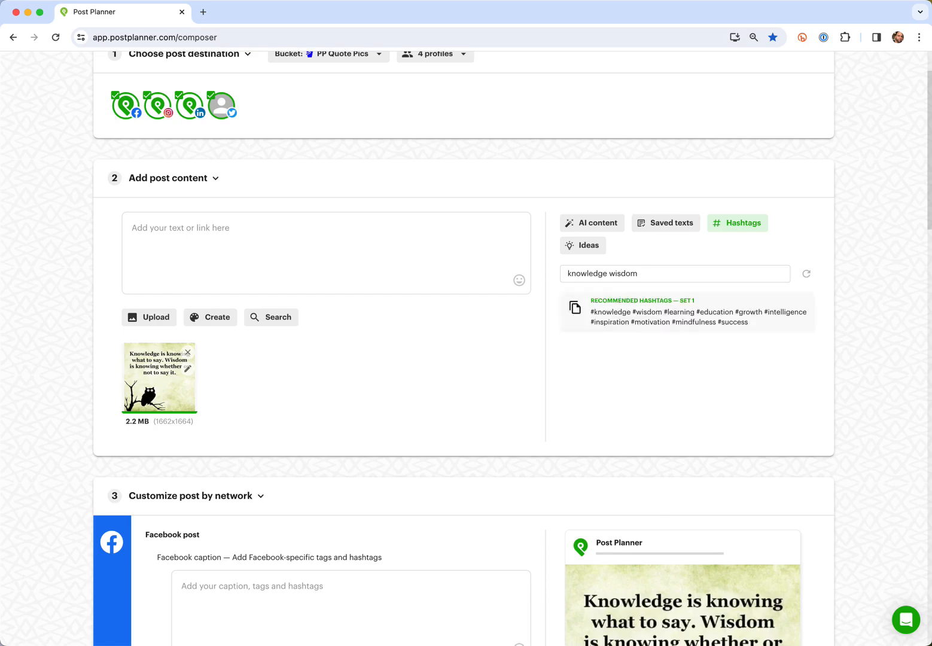
{"action": "left_click", "coordinate": [583, 317]}
Step: Paste the copied hashtags into both the Facebook caption and the Facebook first comment
{"action": "scroll", "coordinate": [403, 344], "scroll_direction": "down", "scroll_amount": 4}
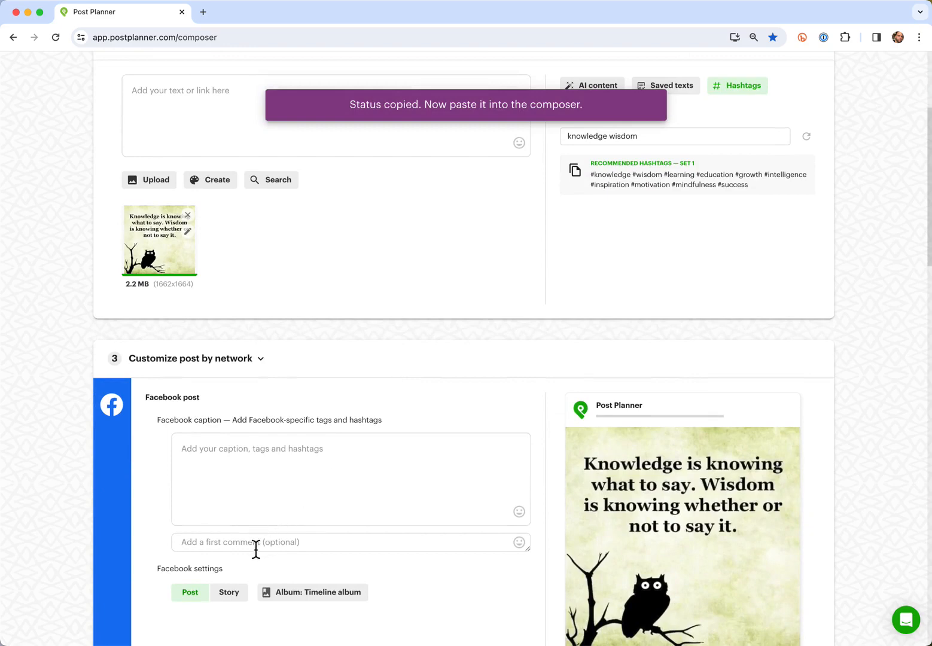
{"action": "left_click", "coordinate": [253, 493]}
{"action": "type", "text": "#knowledge #wisdom #learning #education #growth #intelligence #inspiration #motivation #mindfulness #success"}
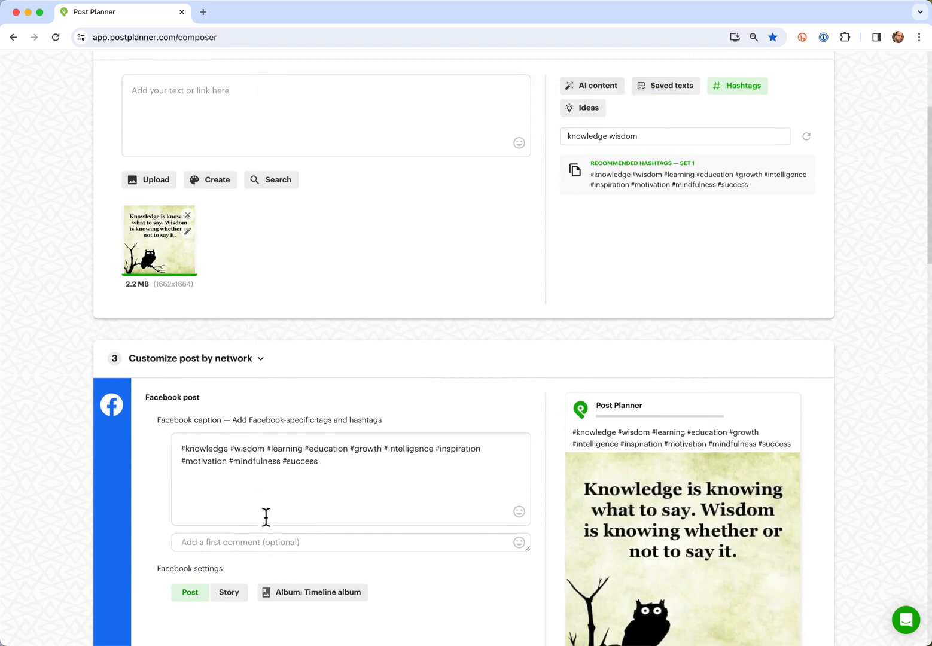
{"action": "left_click", "coordinate": [236, 549]}
{"action": "type", "text": "#knowledge #wisdom #learning #education #growth #intelligence #inspiration #motivation #mindfulness #success"}
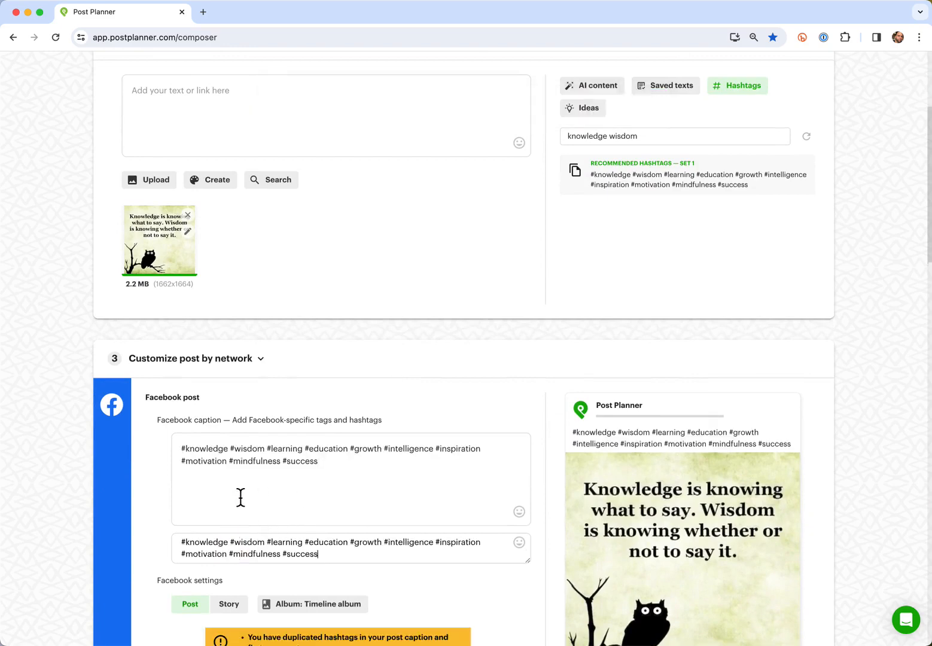
Step: Replace the Facebook caption with "Knowledge is knowing what to say. Wisdom is knowing whether or not to say it."
{"action": "triple_click", "coordinate": [249, 470]}
{"action": "type", "text": "Knowl"}
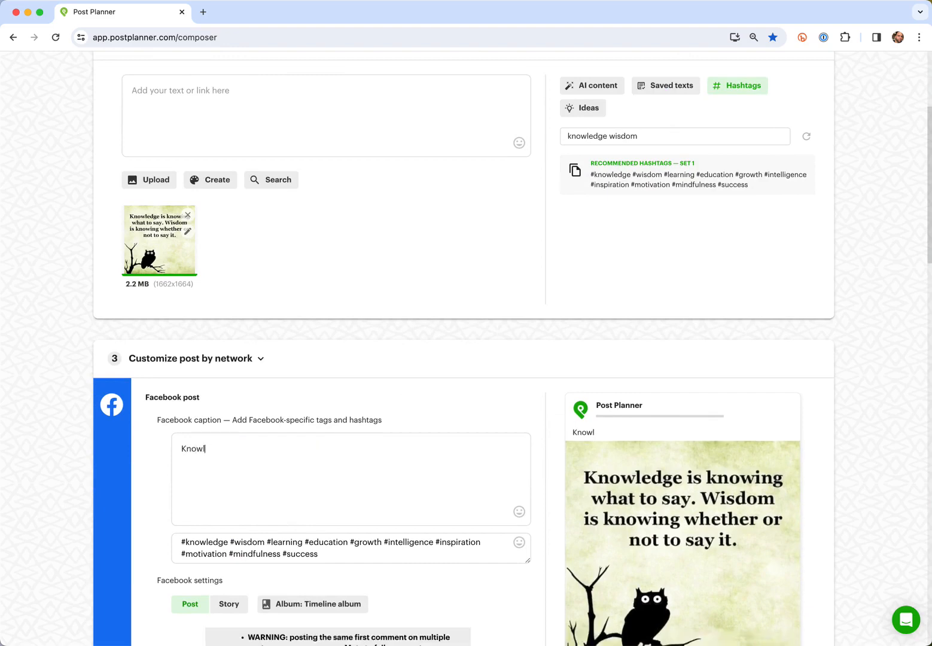
{"action": "type", "text": "edge is knowing what to say. Wisdom is knowing whether or not to say it."}
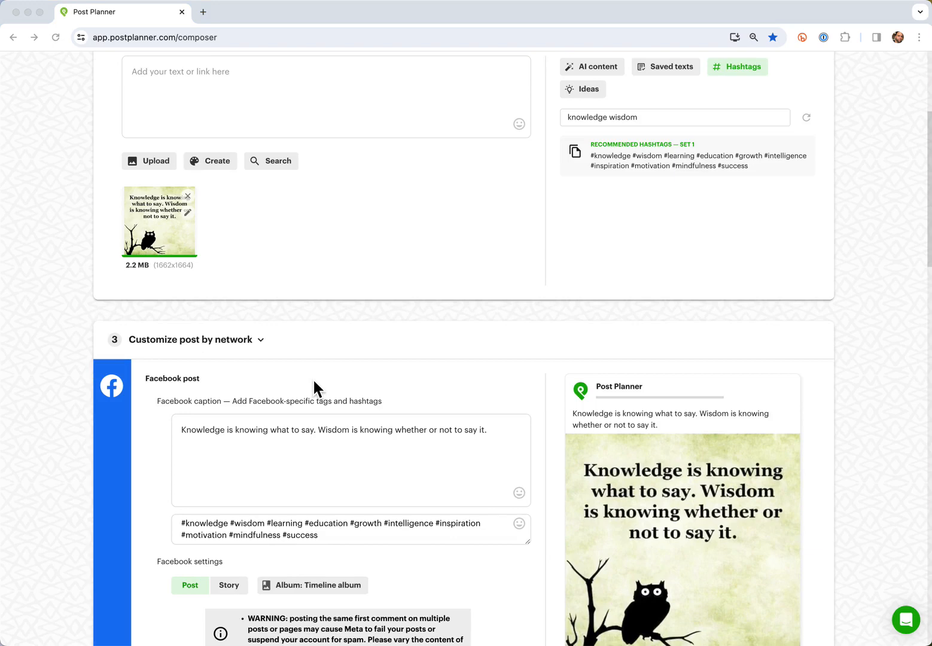
Step: Copy the Facebook caption's quote text into the Instagram caption
{"action": "scroll", "coordinate": [314, 381], "scroll_direction": "down", "scroll_amount": 3}
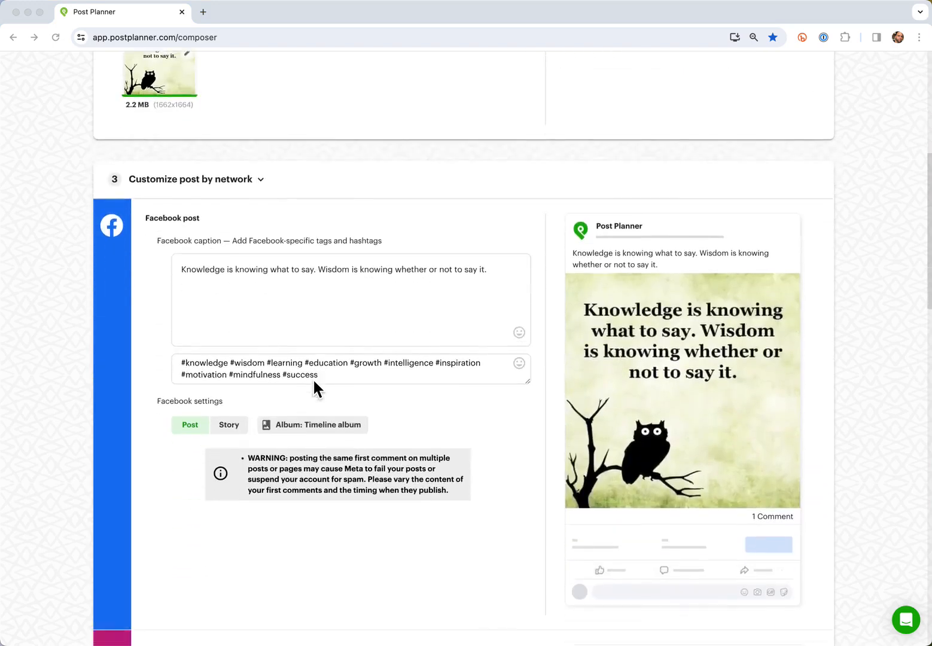
{"action": "scroll", "coordinate": [313, 378], "scroll_direction": "down", "scroll_amount": 4}
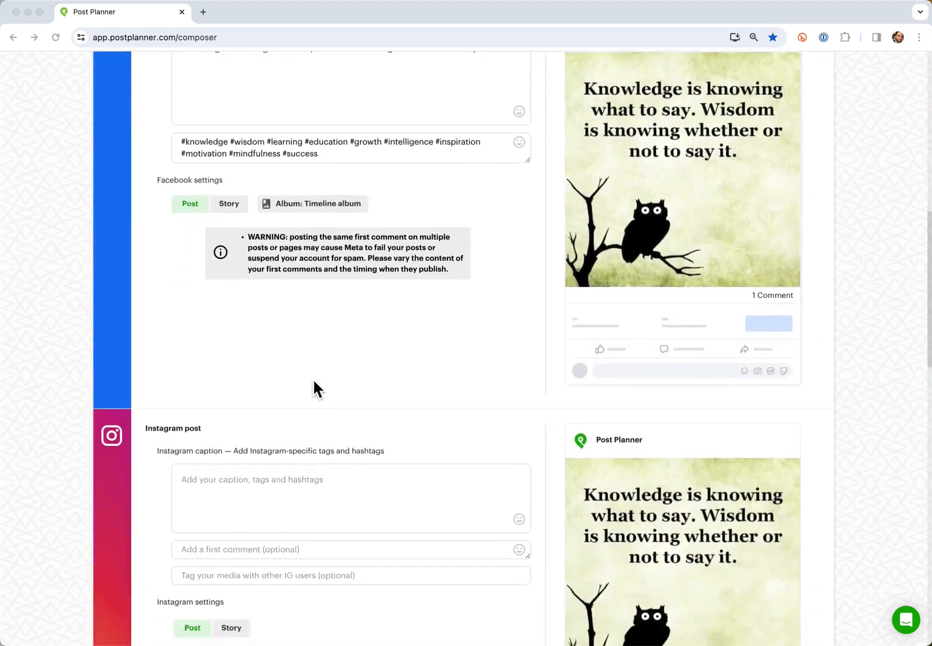
{"action": "scroll", "coordinate": [314, 381], "scroll_direction": "up", "scroll_amount": 3}
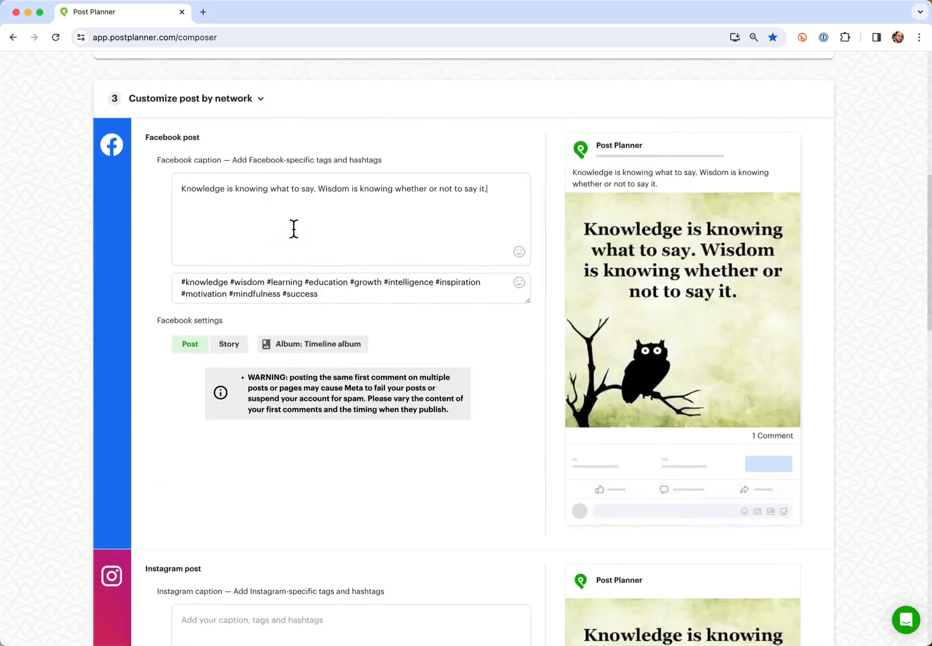
{"action": "triple_click", "coordinate": [293, 230]}
{"action": "key", "text": "super+c"}
{"action": "scroll", "coordinate": [290, 308], "scroll_direction": "down", "scroll_amount": 2}
{"action": "scroll", "coordinate": [291, 308], "scroll_direction": "down", "scroll_amount": 2}
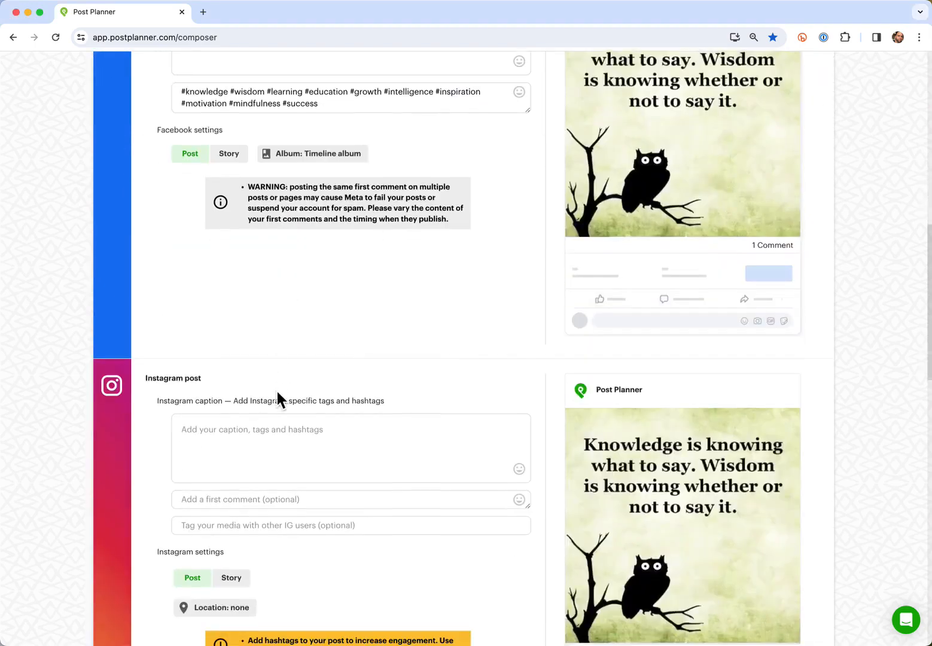
{"action": "left_click", "coordinate": [277, 426]}
{"action": "key", "text": "super+v"}
Step: Copy the hashtags from the Facebook first comment into the Instagram first comment
{"action": "triple_click", "coordinate": [312, 105]}
{"action": "key", "text": "super+c"}
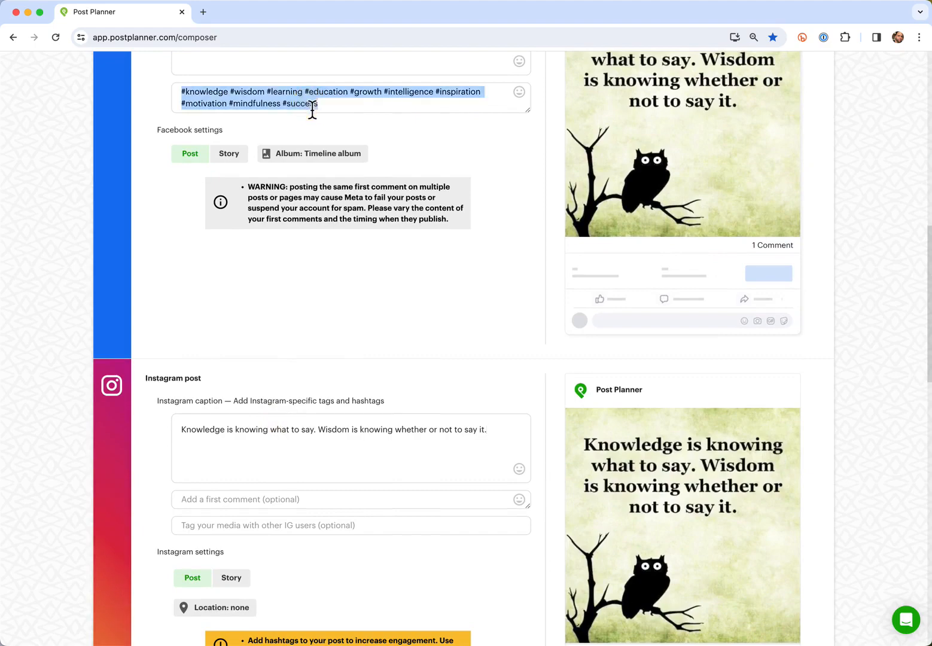
{"action": "left_click", "coordinate": [265, 501]}
{"action": "key", "text": "super+v"}
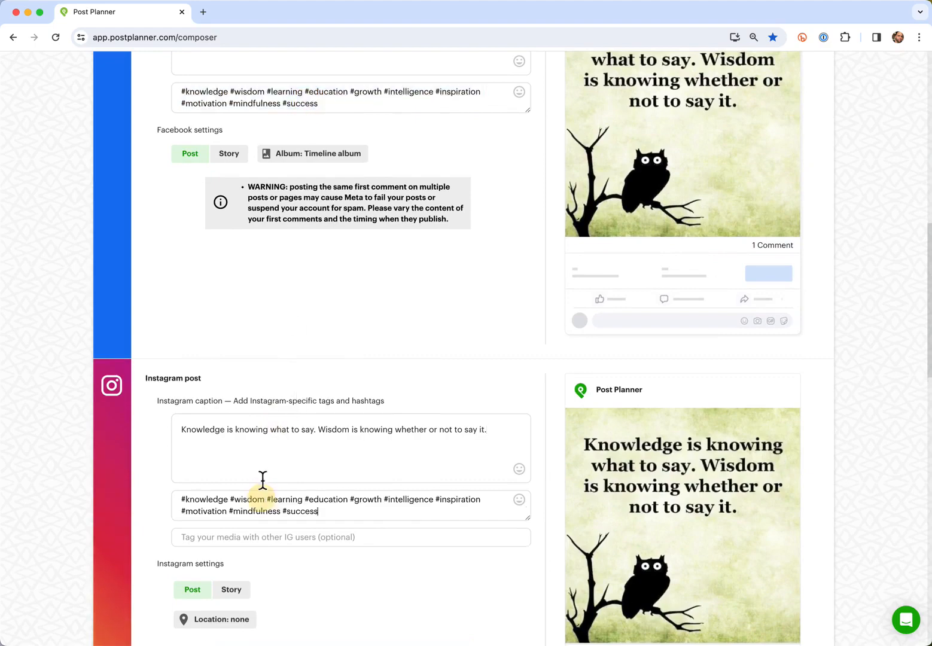
Step: Fill the LinkedIn caption with the same quote text, a blank line and the full hashtag set from #knowledge to #success
{"action": "scroll", "coordinate": [292, 374], "scroll_direction": "down", "scroll_amount": 5}
{"action": "scroll", "coordinate": [292, 377], "scroll_direction": "down", "scroll_amount": 5}
{"action": "left_click", "coordinate": [269, 376]}
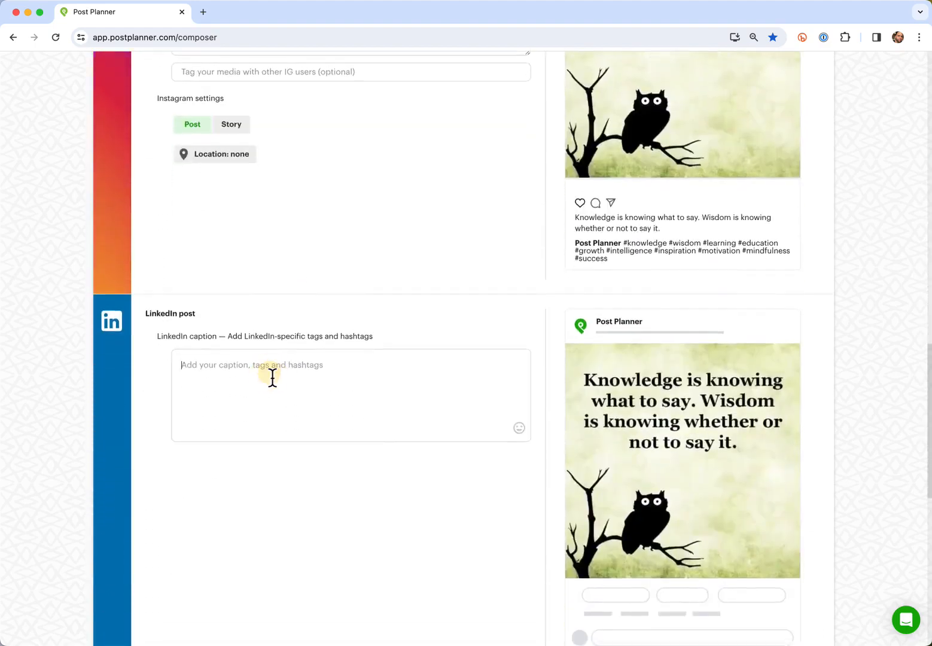
{"action": "scroll", "coordinate": [287, 269], "scroll_direction": "up", "scroll_amount": 3}
{"action": "left_click", "coordinate": [285, 506]}
{"action": "type", "text": "Knowledge is knowing what to say. Wisdom is knowing whether or not to say it.  #knowledge #wisdom #learning #education #growth #intelligence #inspiration #motivation #mindfulness #success"}
{"action": "scroll", "coordinate": [338, 476], "scroll_direction": "down", "scroll_amount": 5}
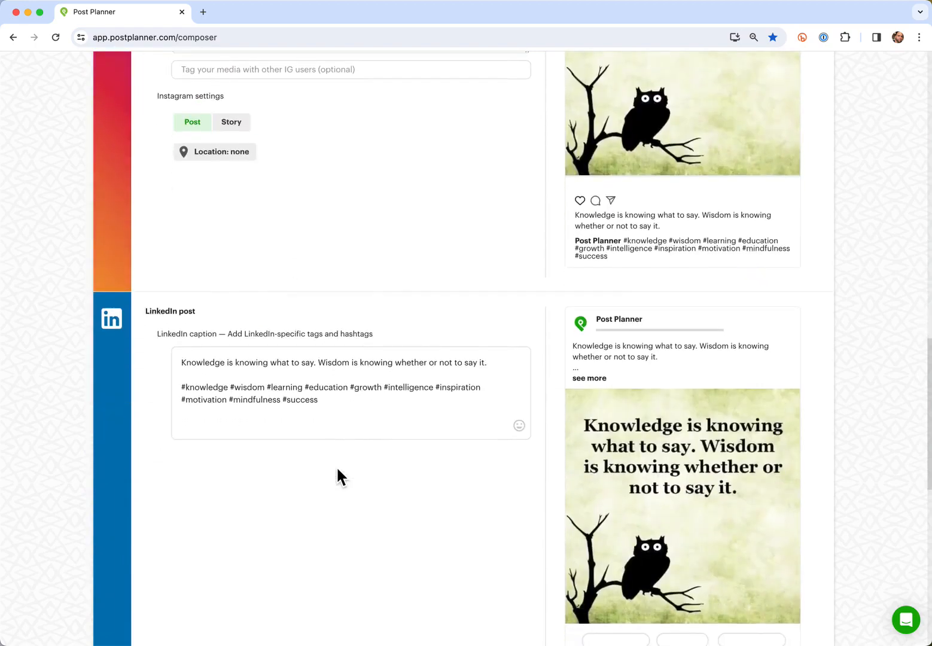
Step: Copy the complete LinkedIn caption, quote and hashtags, into the Twitter caption
{"action": "scroll", "coordinate": [337, 469], "scroll_direction": "down", "scroll_amount": 6}
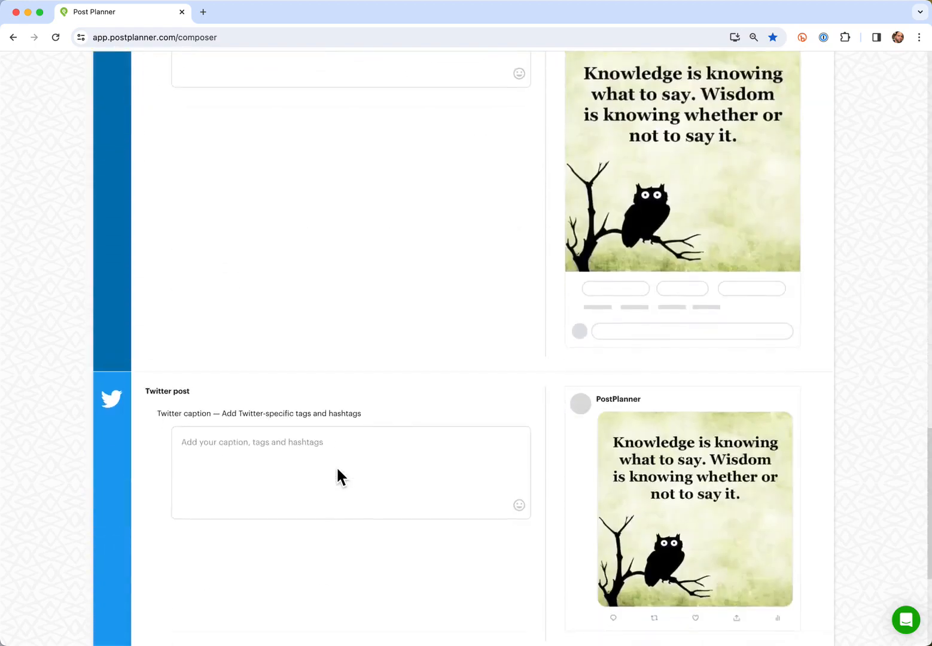
{"action": "scroll", "coordinate": [337, 471], "scroll_direction": "up", "scroll_amount": 6}
{"action": "scroll", "coordinate": [337, 473], "scroll_direction": "down", "scroll_amount": 3}
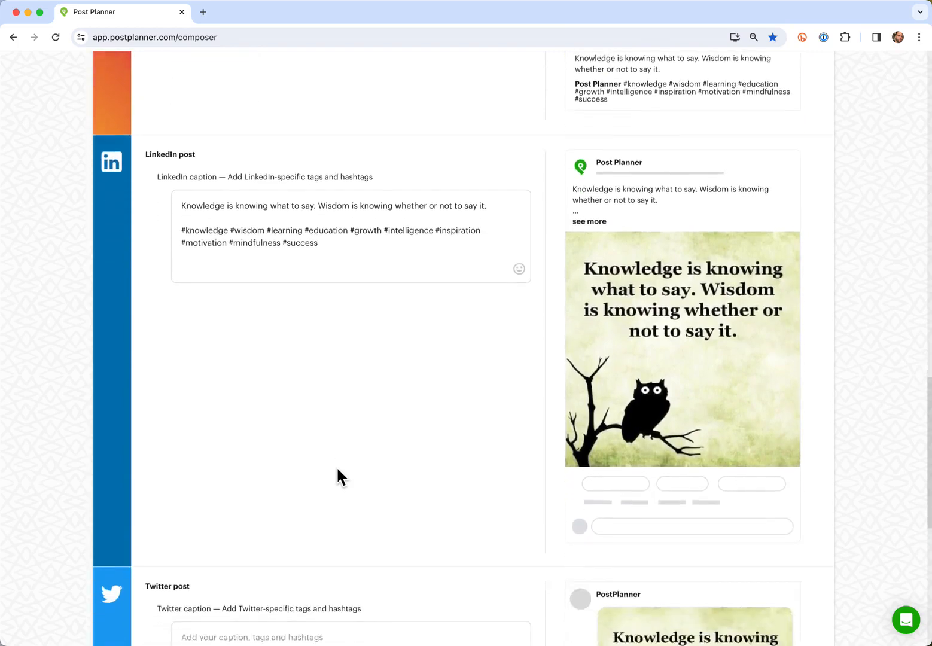
{"action": "key", "text": "super+a"}
{"action": "key", "text": "super+c"}
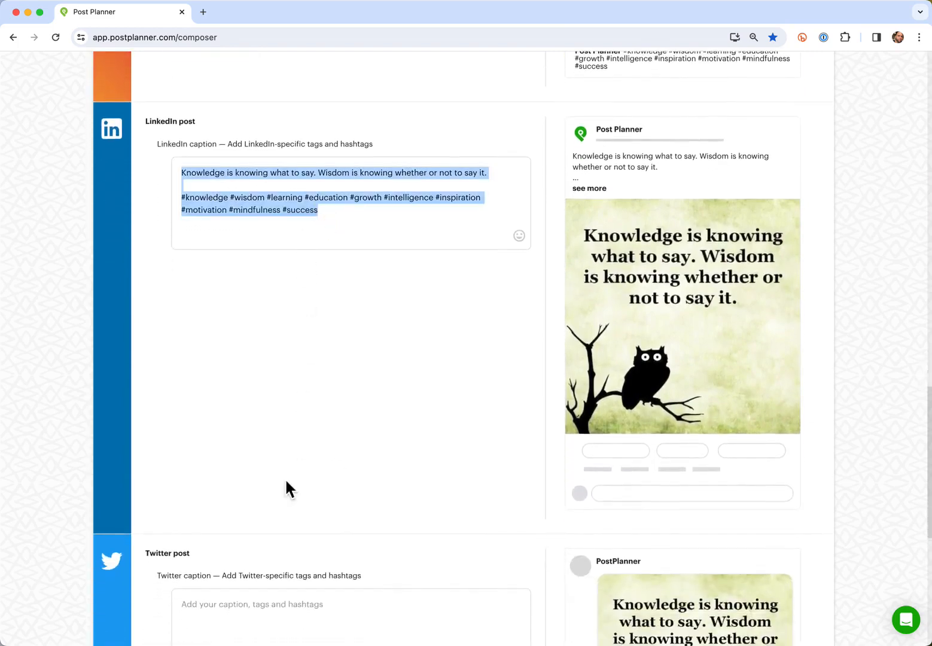
{"action": "scroll", "coordinate": [258, 592], "scroll_direction": "down", "scroll_amount": 3}
{"action": "left_click", "coordinate": [283, 499]}
{"action": "key", "text": "super+v"}
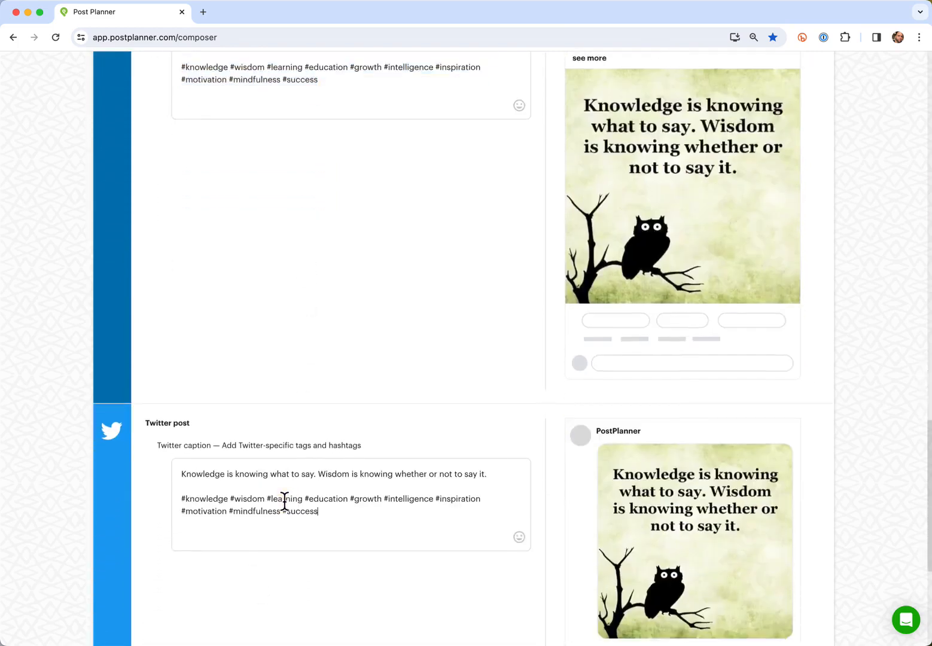
{"action": "left_click", "coordinate": [395, 419]}
Step: Save the finished post to the bucket without recycling and close the composer
{"action": "scroll", "coordinate": [439, 425], "scroll_direction": "down", "scroll_amount": 5}
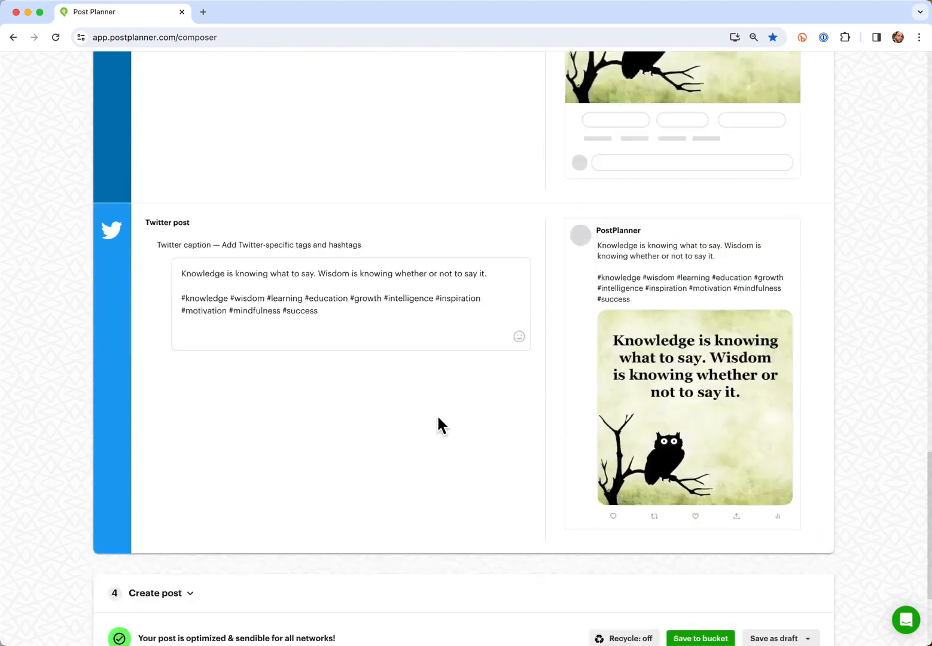
{"action": "scroll", "coordinate": [437, 417], "scroll_direction": "up", "scroll_amount": 3}
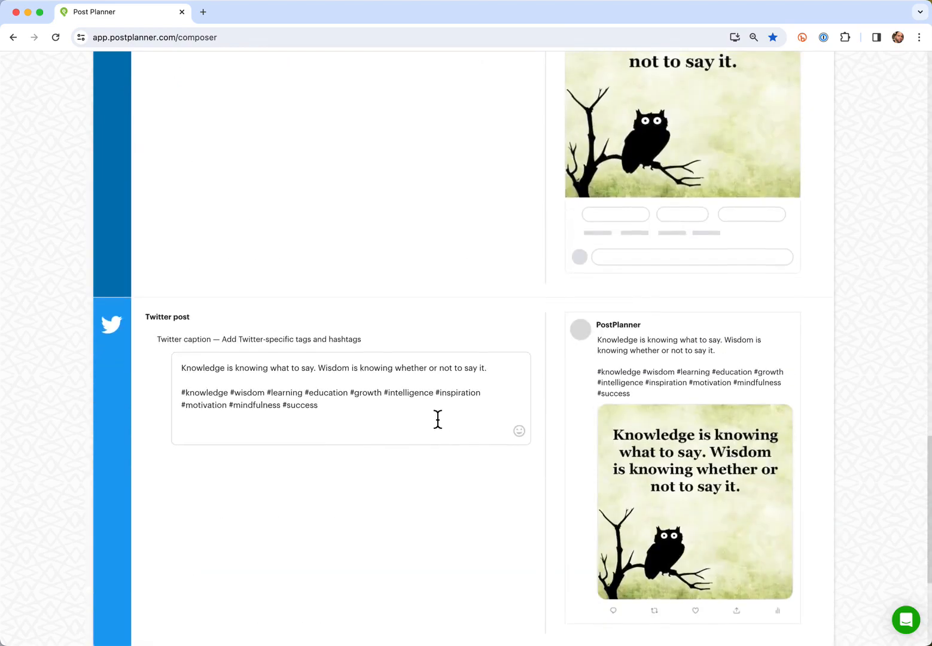
{"action": "scroll", "coordinate": [437, 418], "scroll_direction": "down", "scroll_amount": 4}
{"action": "scroll", "coordinate": [438, 419], "scroll_direction": "down", "scroll_amount": 1}
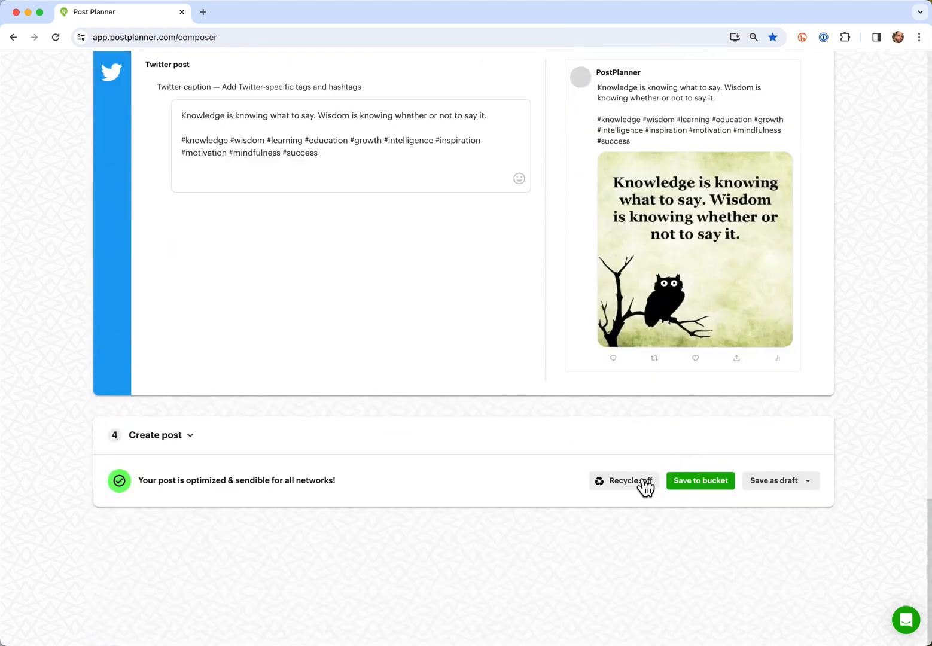
{"action": "left_click", "coordinate": [713, 489]}
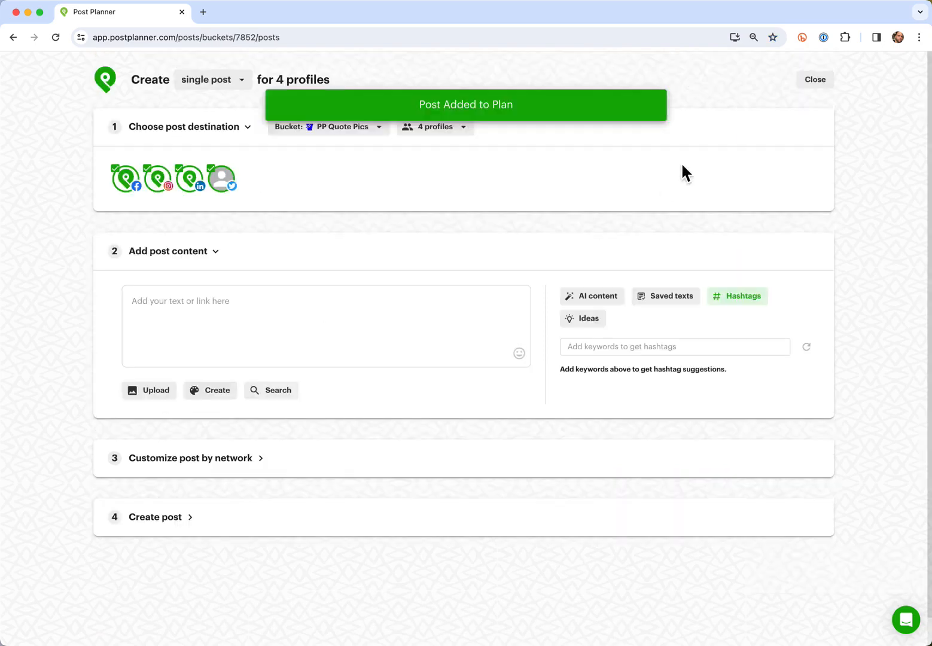
{"action": "left_click", "coordinate": [819, 82]}
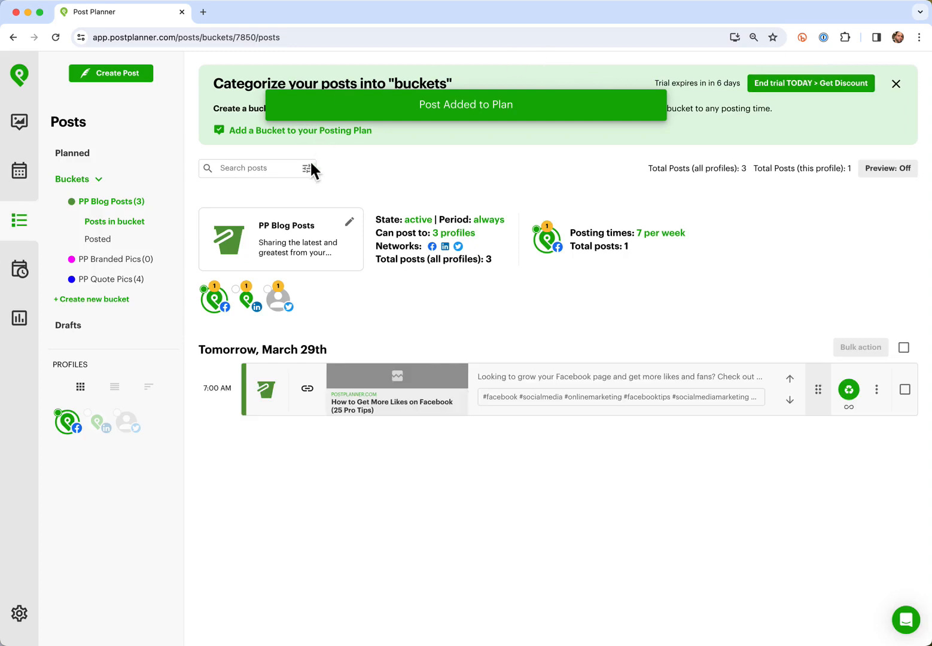
Step: Open the PP Quote Pics bucket and view its queued posts for the LinkedIn and Twitter profiles
{"action": "left_click", "coordinate": [113, 280]}
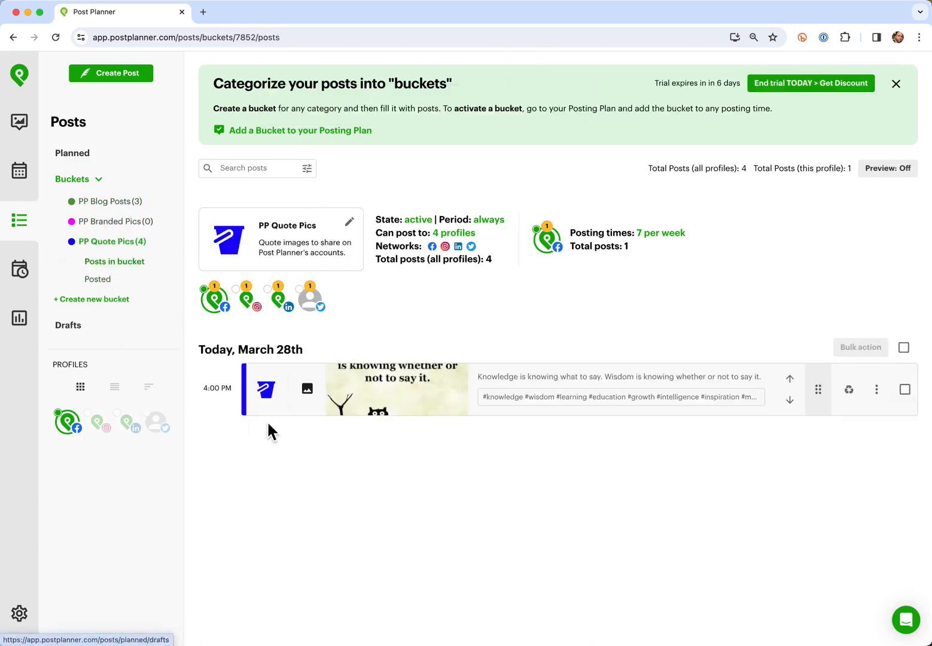
{"action": "left_click", "coordinate": [284, 309]}
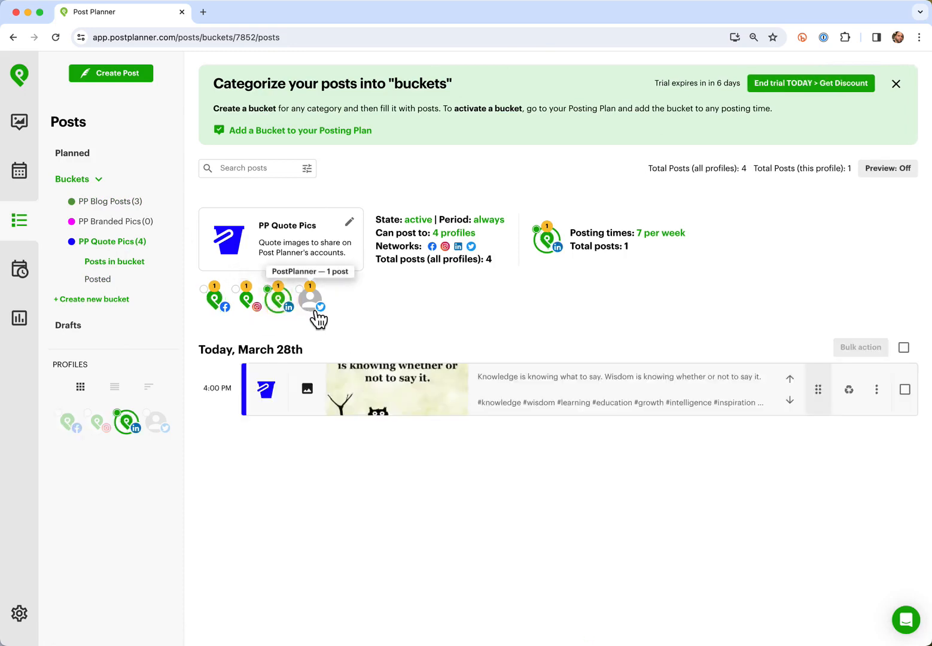
{"action": "left_click", "coordinate": [316, 313]}
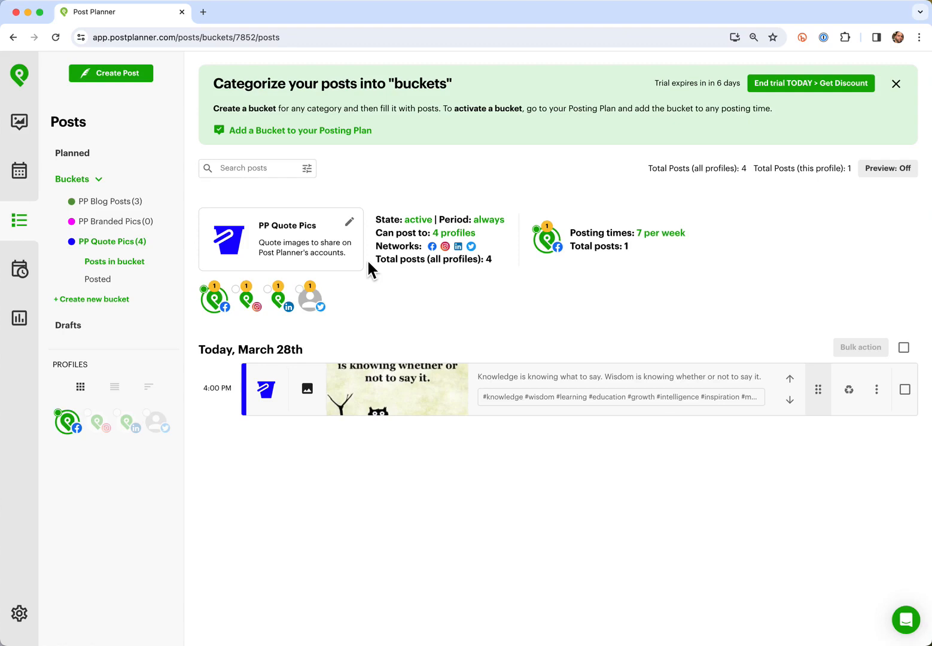
Step: Start a new multiple-posts composition and set its destination bucket to PP Branded Pics
{"action": "left_click", "coordinate": [127, 87]}
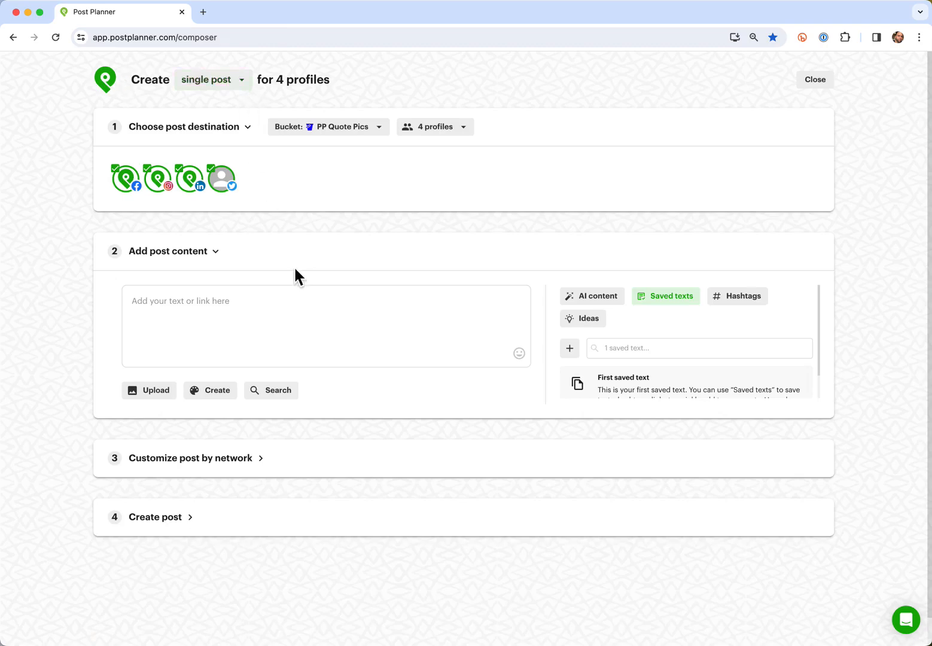
{"action": "left_click", "coordinate": [223, 92]}
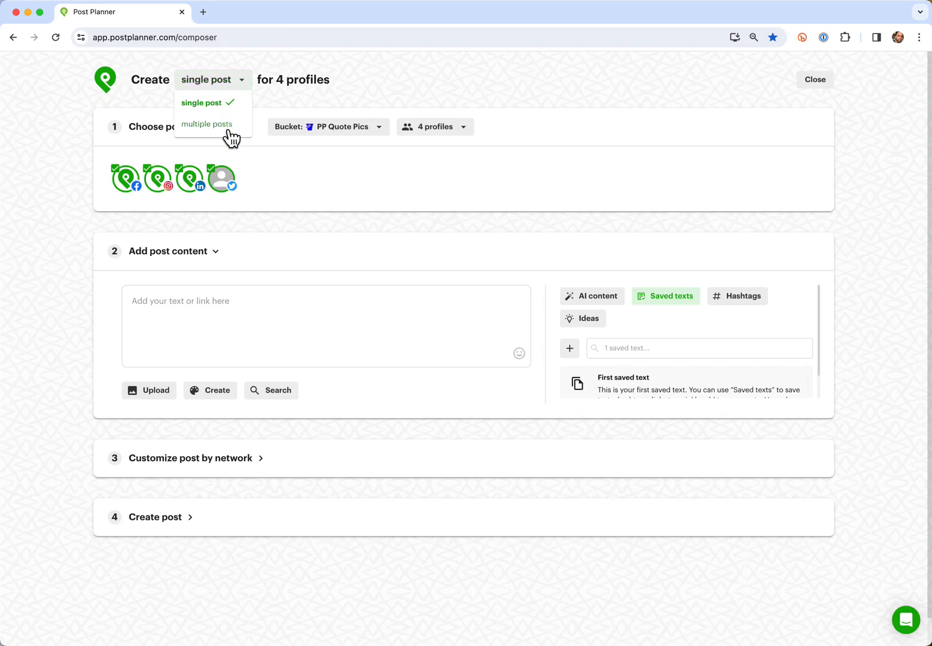
{"action": "left_click", "coordinate": [206, 124]}
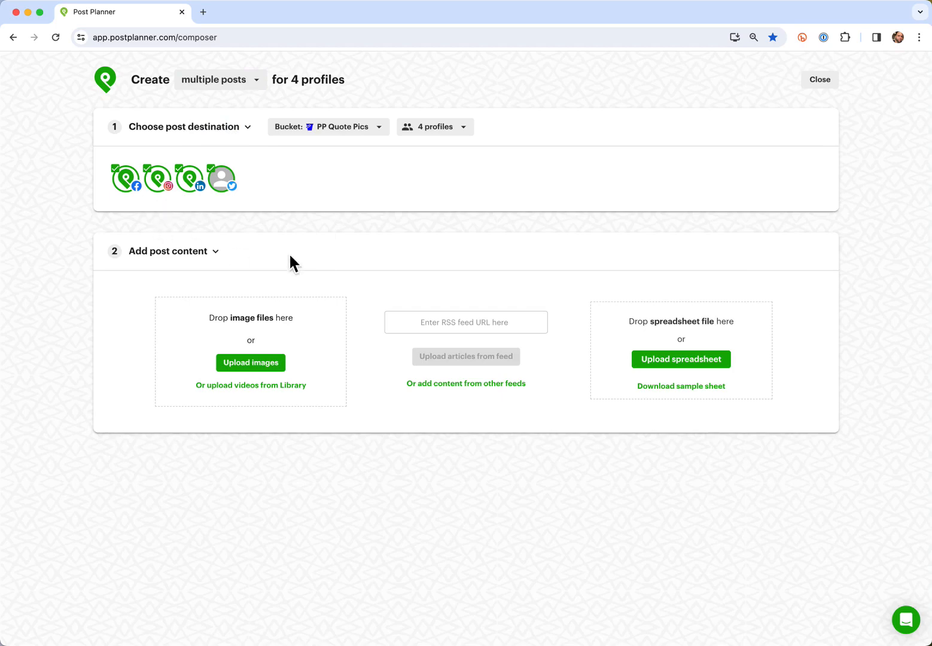
{"action": "left_click", "coordinate": [345, 127]}
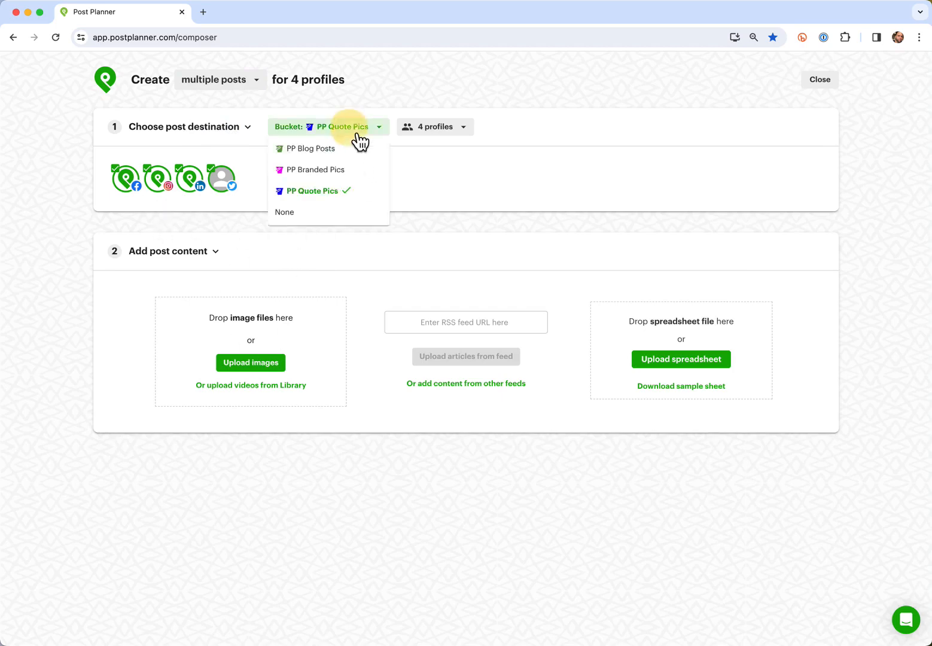
{"action": "left_click", "coordinate": [330, 168]}
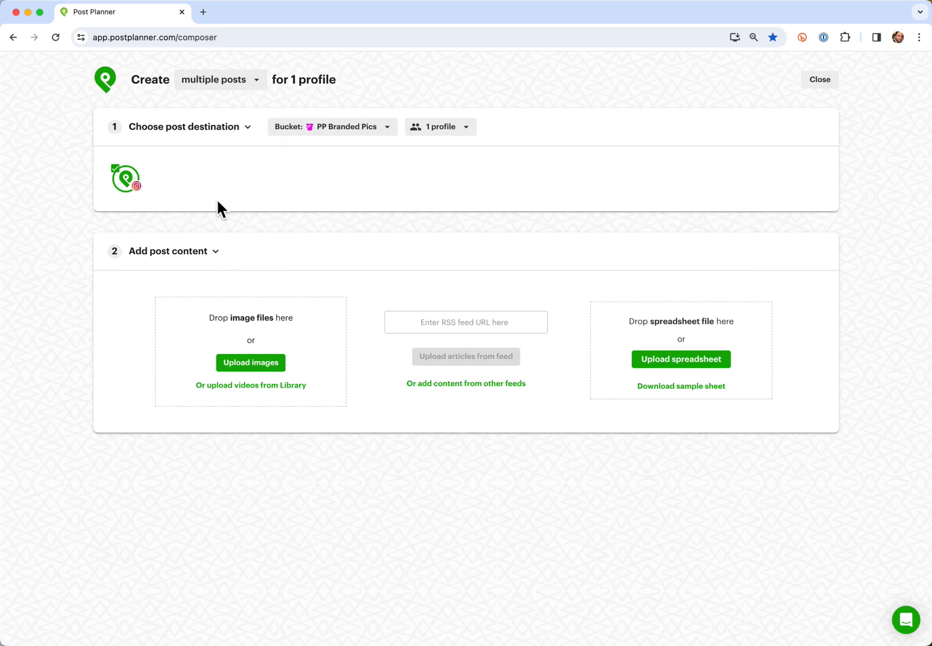
Step: Upload the images Post 1.png through Post 4.png from the PP Social Posts folder on the desktop
{"action": "left_click", "coordinate": [259, 369]}
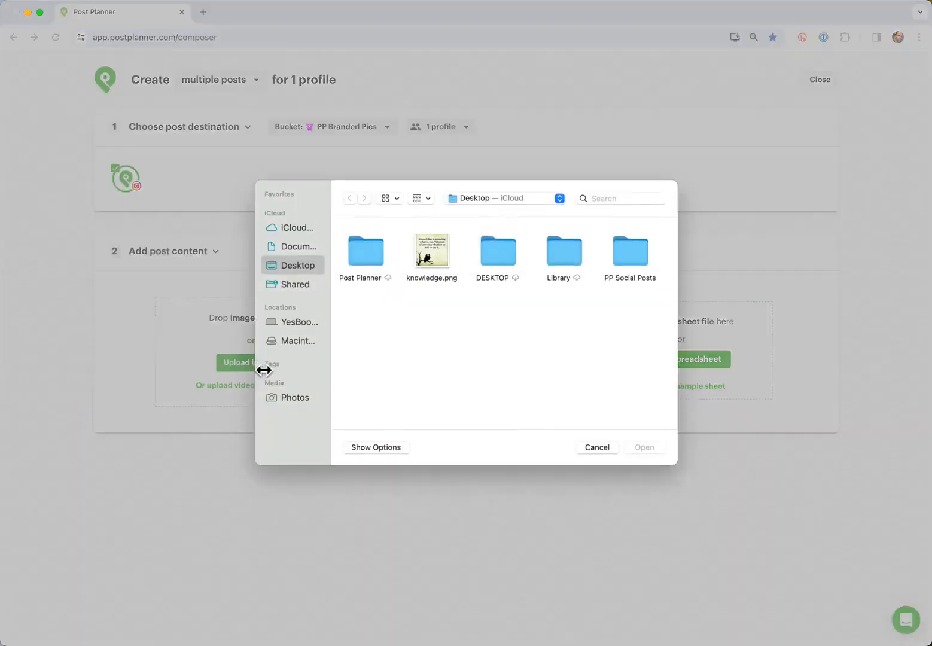
{"action": "double_click", "coordinate": [628, 253]}
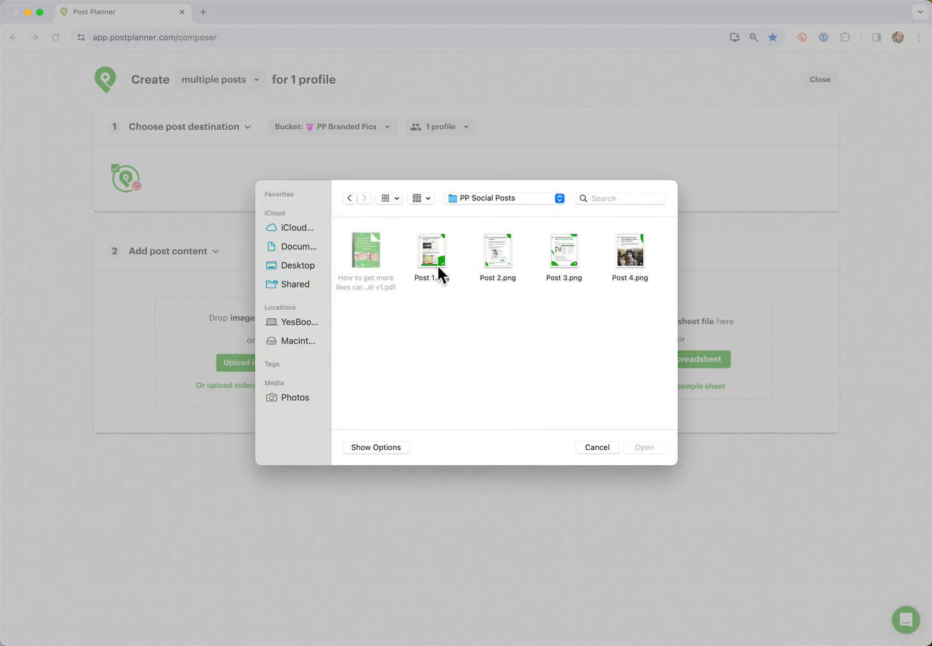
{"action": "left_click_drag", "start_coordinate": [425, 304], "coordinate": [653, 246]}
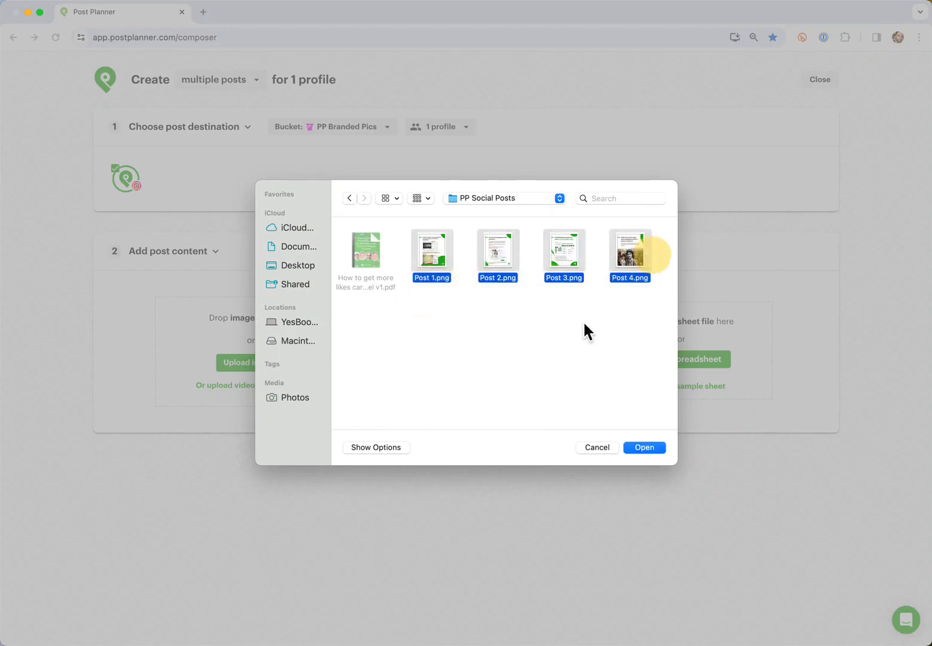
{"action": "left_click", "coordinate": [649, 447]}
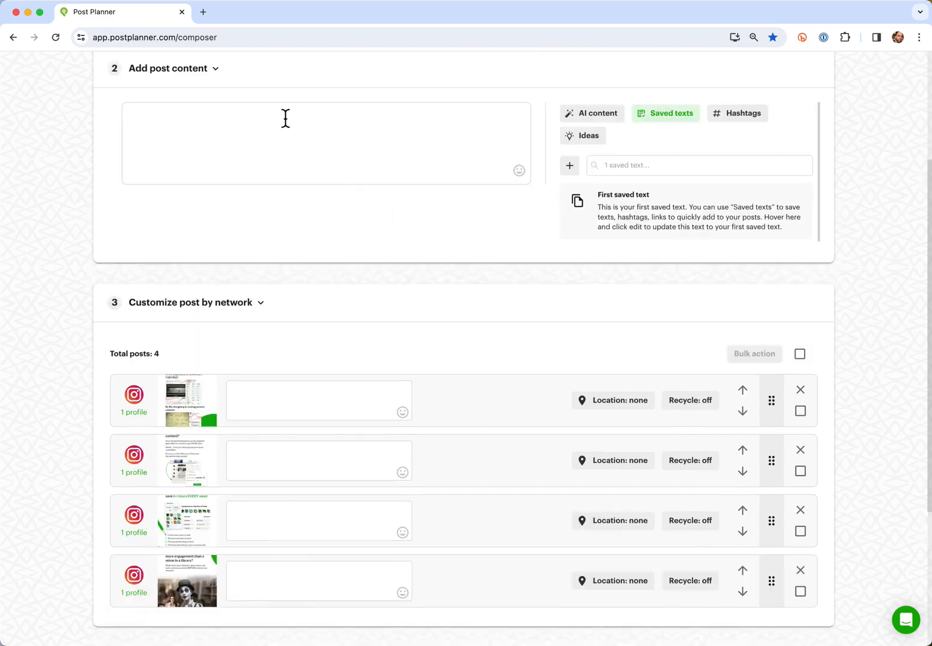
Step: Fill the shared caption with the ten hashtags from #facebook to #audienceengagement and copy the whole set
{"action": "left_click", "coordinate": [262, 134]}
{"action": "type", "text": "#facebook #socialmedia #onlinemarketing #facebooktips #socialmediamarketing #digitalstrategy #socialmediamanagement #brandengagement #boostyourpresence #audienceengagement"}
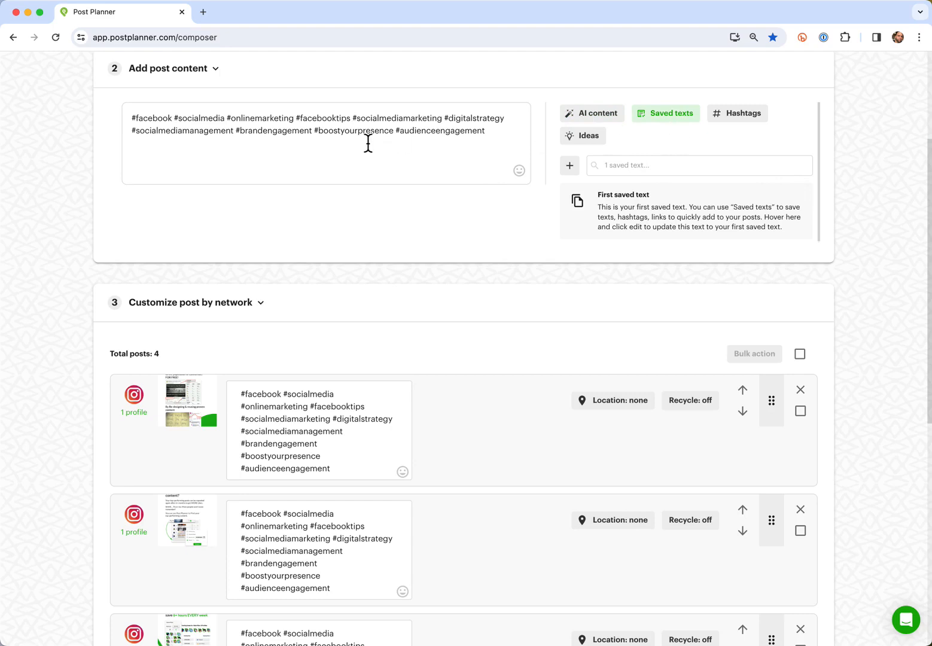
{"action": "triple_click", "coordinate": [349, 133]}
{"action": "key", "text": "ctrl+c"}
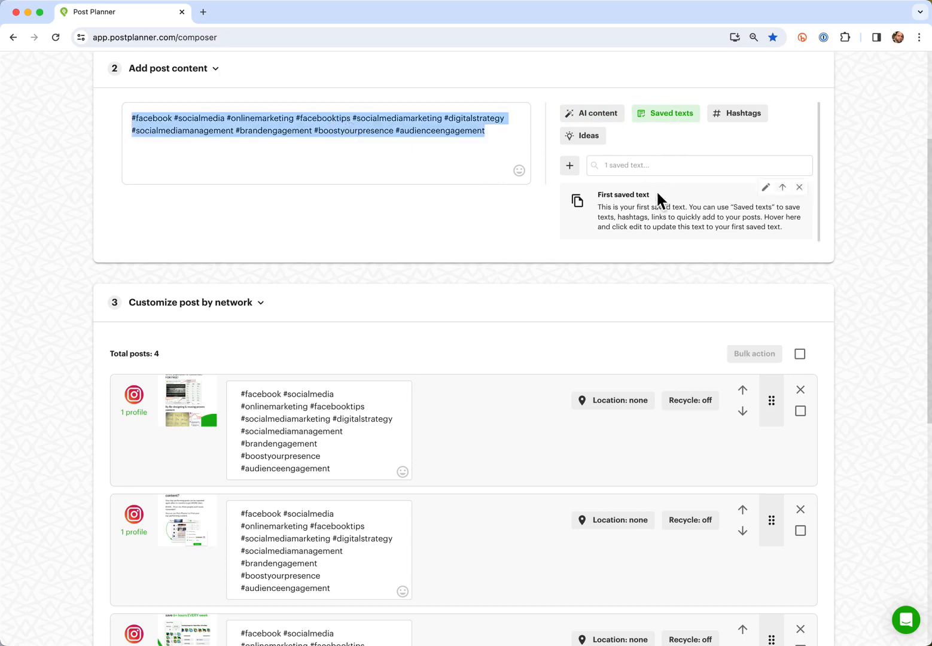
Step: Save the copied hashtag set as a new saved text titled "FB Likes hashtags"
{"action": "left_click", "coordinate": [657, 171]}
{"action": "key", "text": "ctrl+v"}
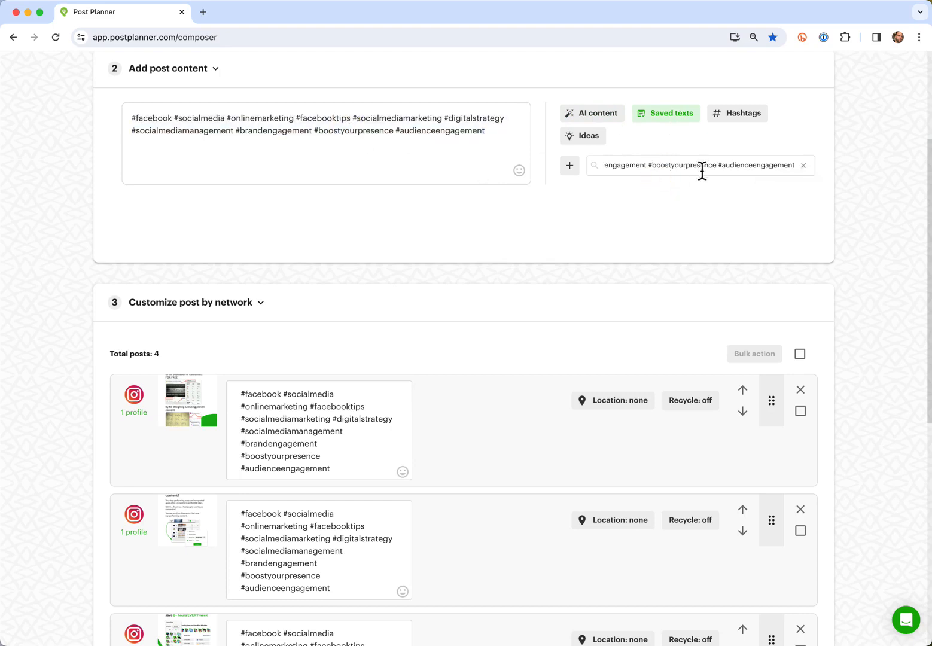
{"action": "left_click", "coordinate": [571, 166]}
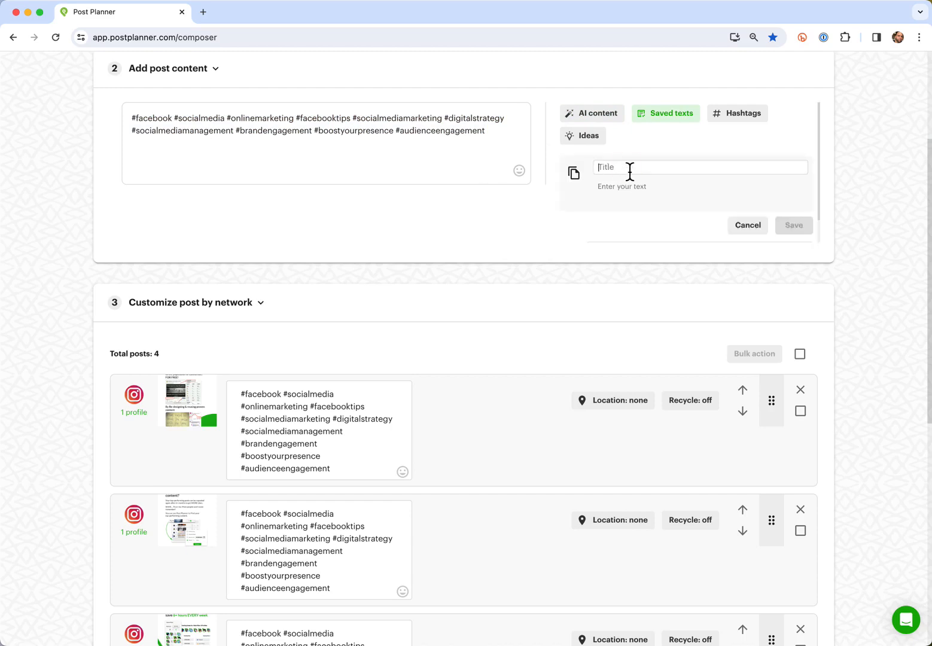
{"action": "type", "text": "FB Like"}
{"action": "key", "text": "BackSpace"}
{"action": "type", "text": "ikes hashtags"}
{"action": "left_click", "coordinate": [637, 186]}
{"action": "key", "text": "cmd+v"}
{"action": "scroll", "coordinate": [692, 203], "scroll_direction": "up", "scroll_amount": 2}
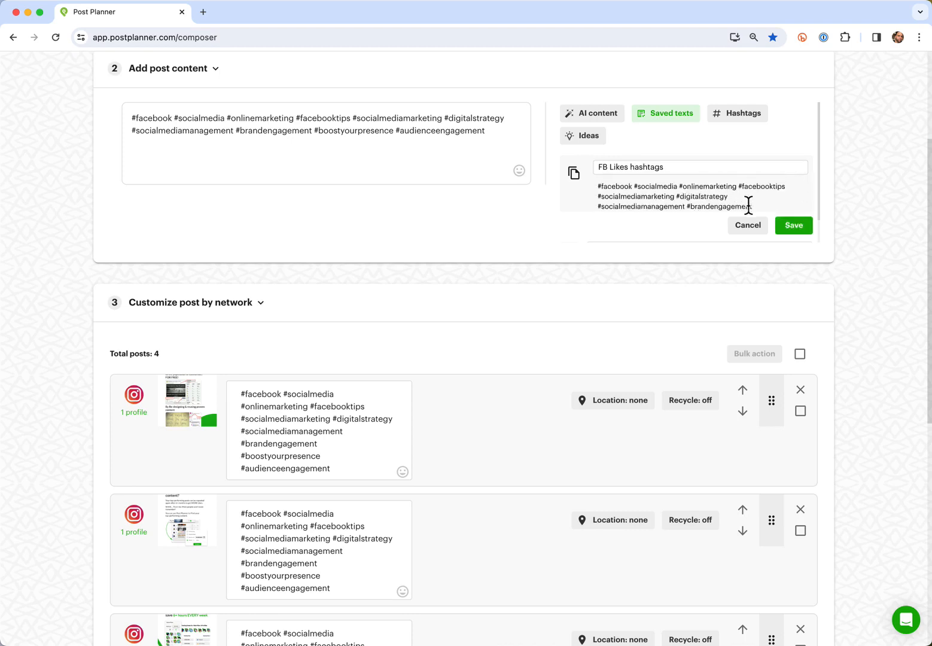
{"action": "left_click", "coordinate": [795, 228]}
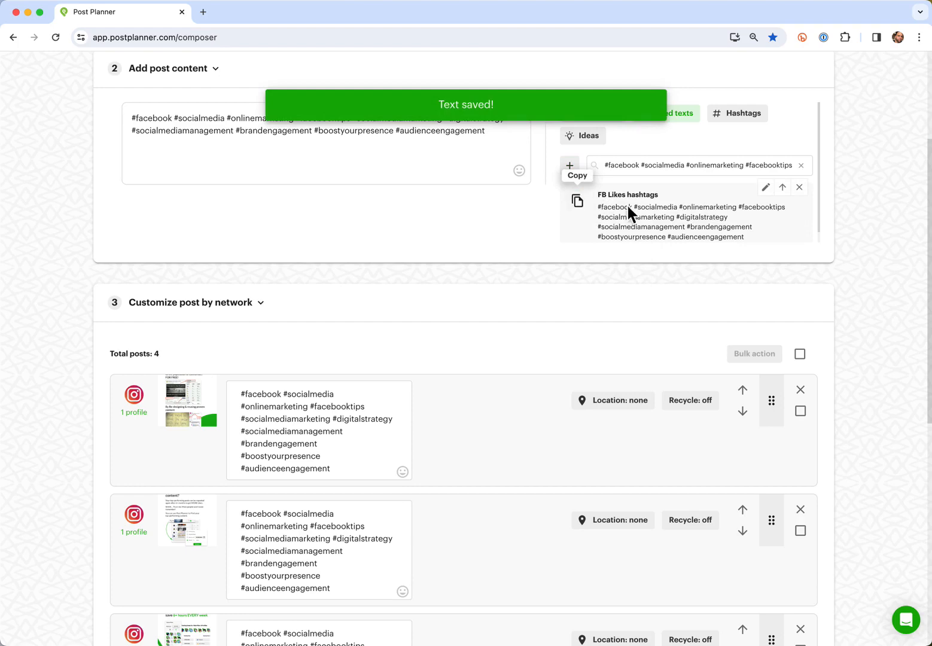
Step: Clear the shared caption and refill it with the copied "FB Likes hashtags" saved text
{"action": "left_click", "coordinate": [474, 160]}
{"action": "key", "text": "ctrl+a"}
{"action": "key", "text": "BackSpace"}
{"action": "left_click", "coordinate": [577, 200]}
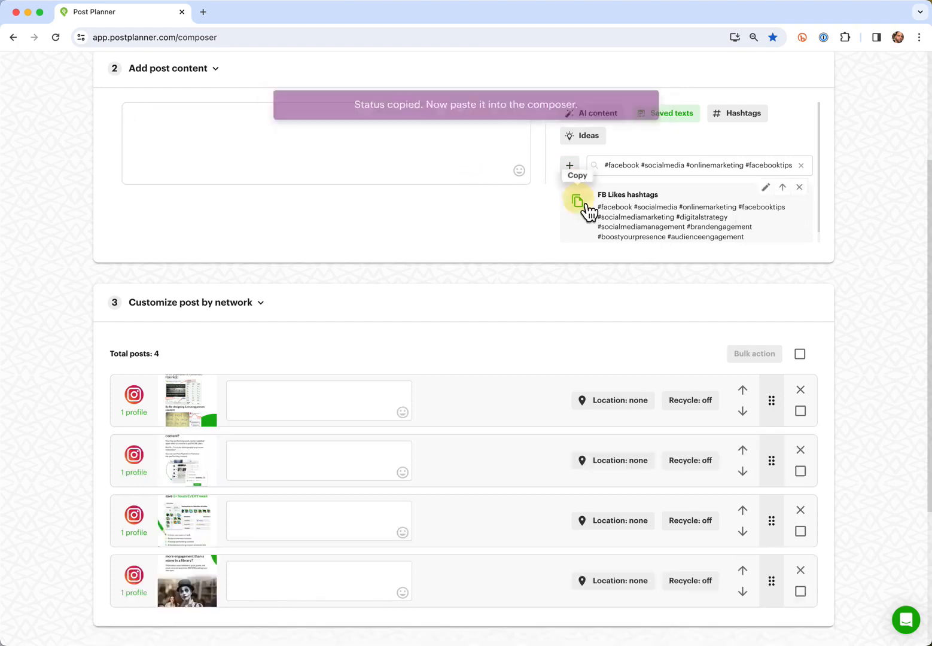
{"action": "left_click", "coordinate": [368, 143]}
{"action": "key", "text": "ctrl+v"}
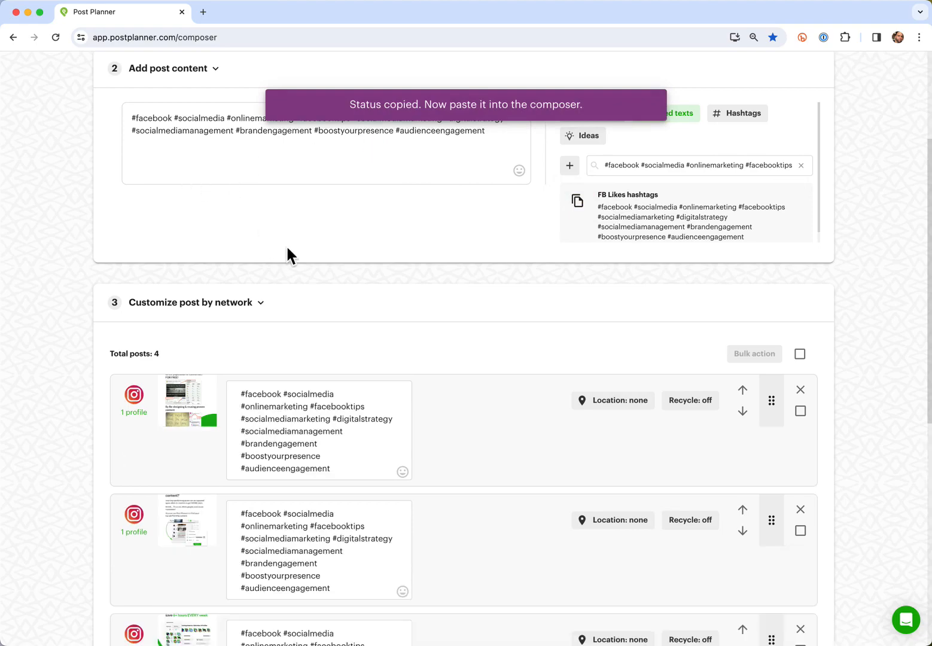
Step: Check the captions of the four Instagram posts and save them to the PP Branded Pics bucket
{"action": "scroll", "coordinate": [287, 251], "scroll_direction": "down", "scroll_amount": 3}
{"action": "scroll", "coordinate": [309, 299], "scroll_direction": "down", "scroll_amount": 3}
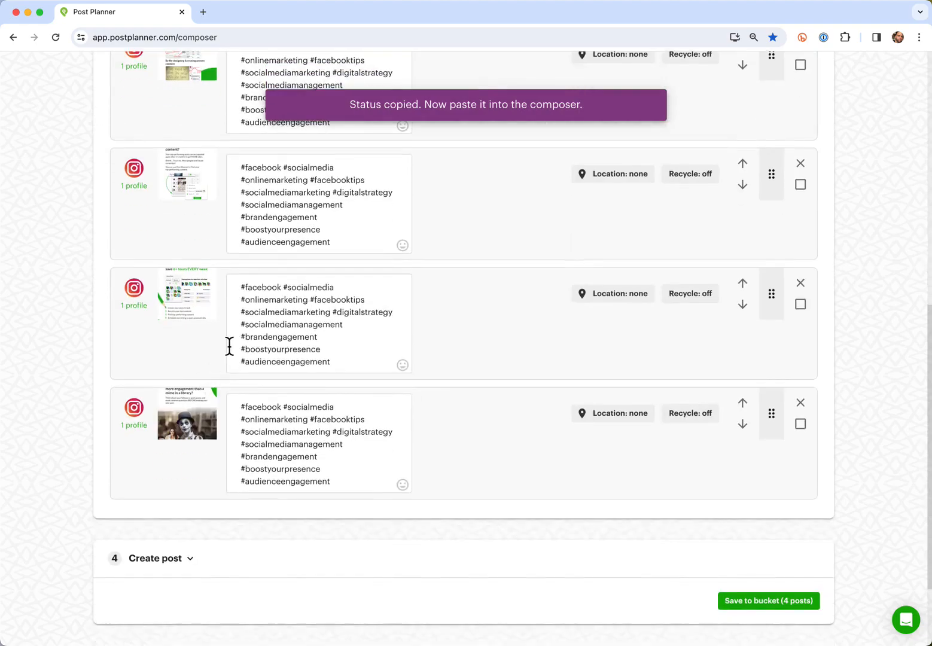
{"action": "scroll", "coordinate": [229, 348], "scroll_direction": "up", "scroll_amount": 4}
{"action": "scroll", "coordinate": [229, 347], "scroll_direction": "down", "scroll_amount": 2}
{"action": "scroll", "coordinate": [229, 345], "scroll_direction": "down", "scroll_amount": 1}
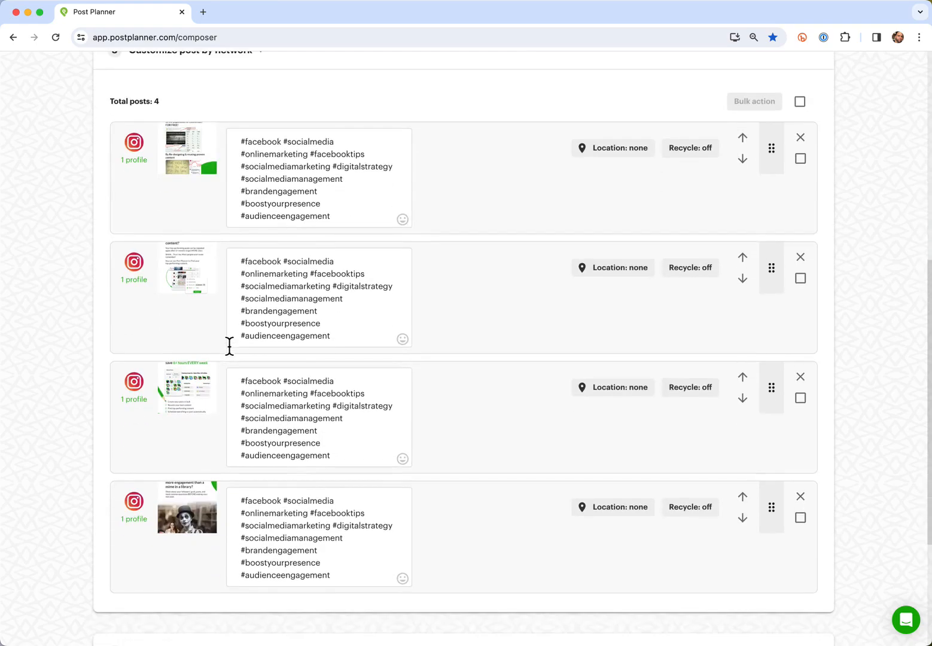
{"action": "scroll", "coordinate": [229, 345], "scroll_direction": "up", "scroll_amount": 7}
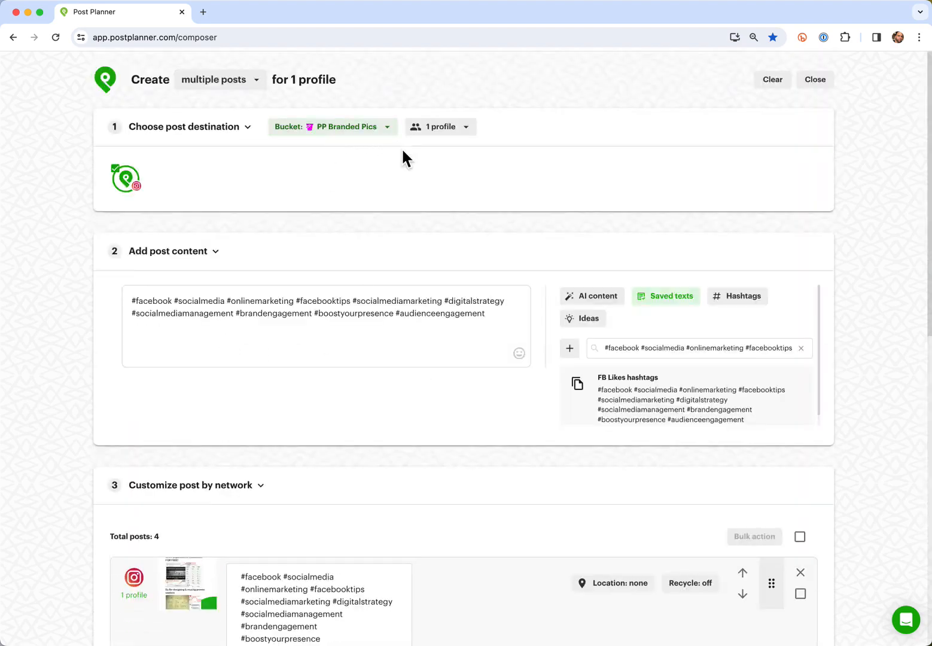
{"action": "scroll", "coordinate": [403, 151], "scroll_direction": "down", "scroll_amount": 15}
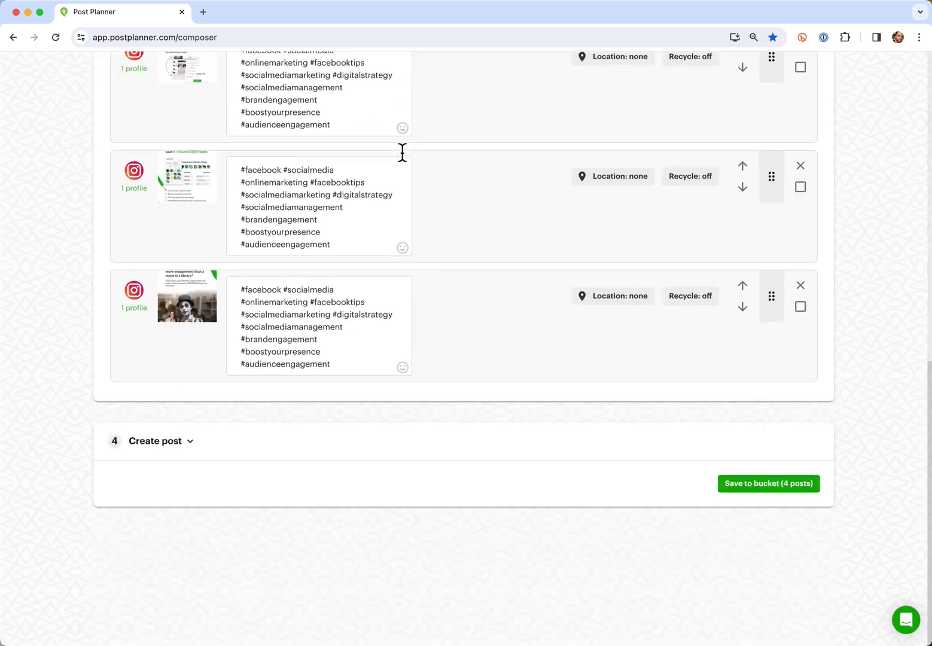
{"action": "left_click", "coordinate": [768, 483]}
{"action": "scroll", "coordinate": [374, 323], "scroll_direction": "down", "scroll_amount": 2}
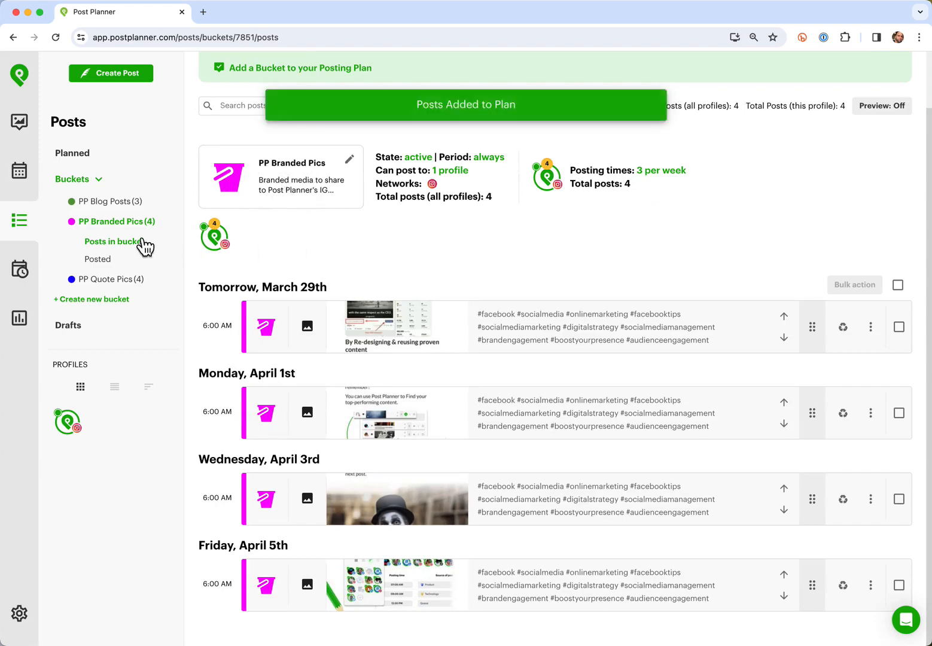
Step: View the PP Quote Pics bucket, reopen the post composer and switch it from single post to multiple posts
{"action": "left_click", "coordinate": [116, 280]}
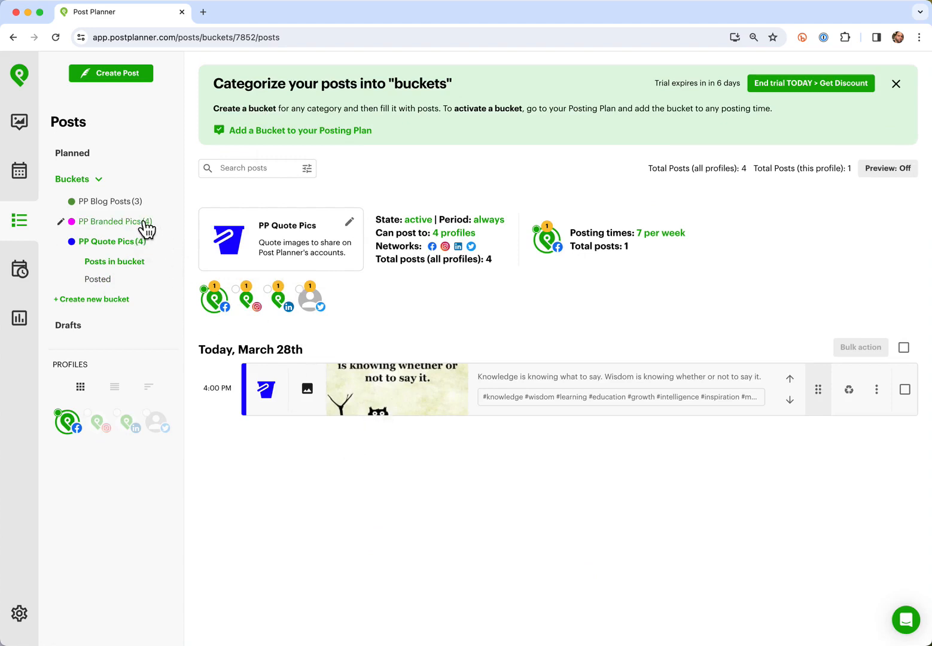
{"action": "left_click", "coordinate": [115, 202]}
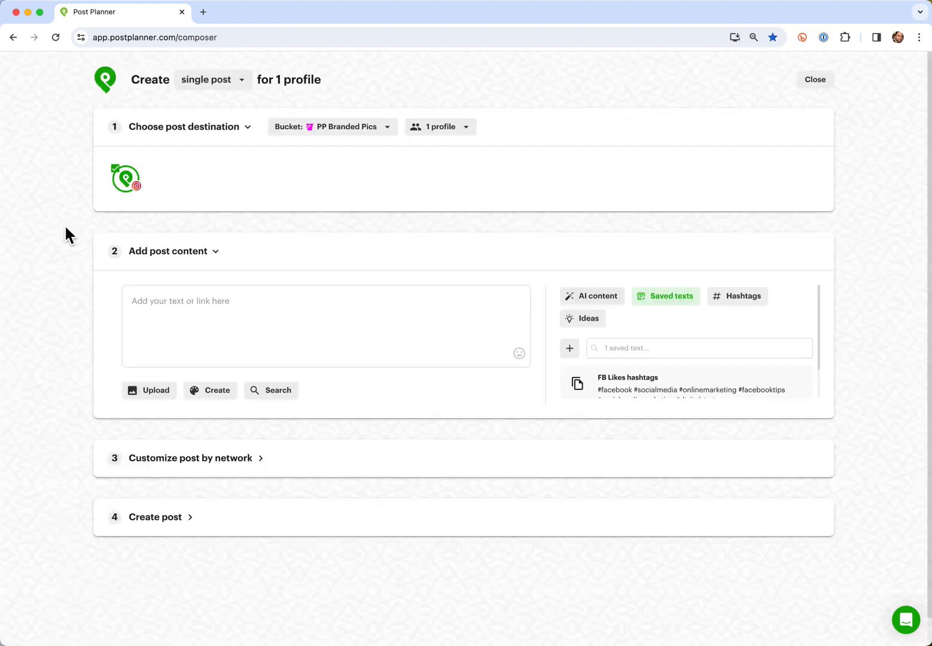
{"action": "left_click", "coordinate": [242, 82]}
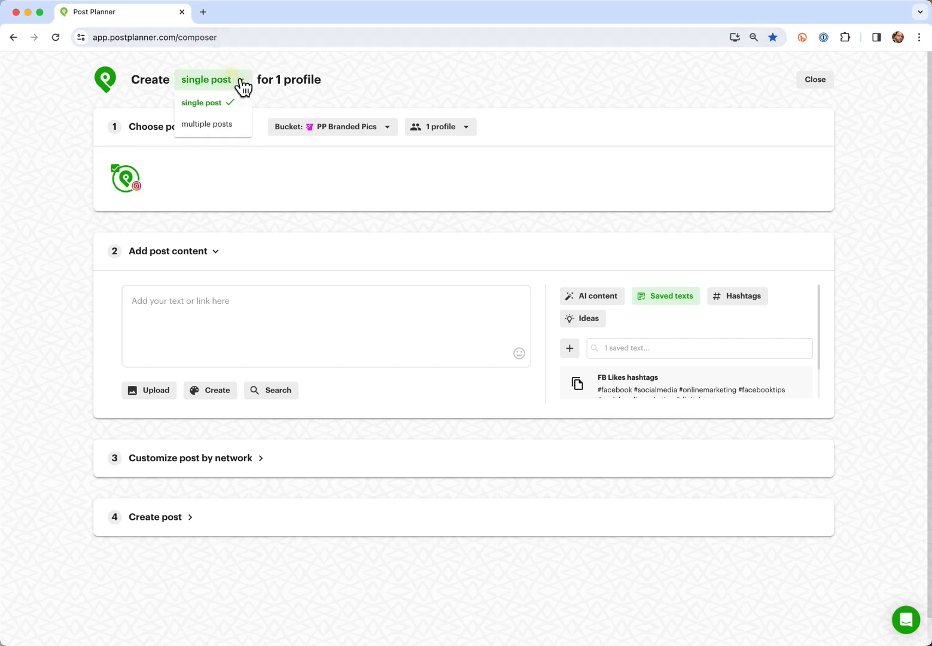
{"action": "left_click", "coordinate": [232, 127]}
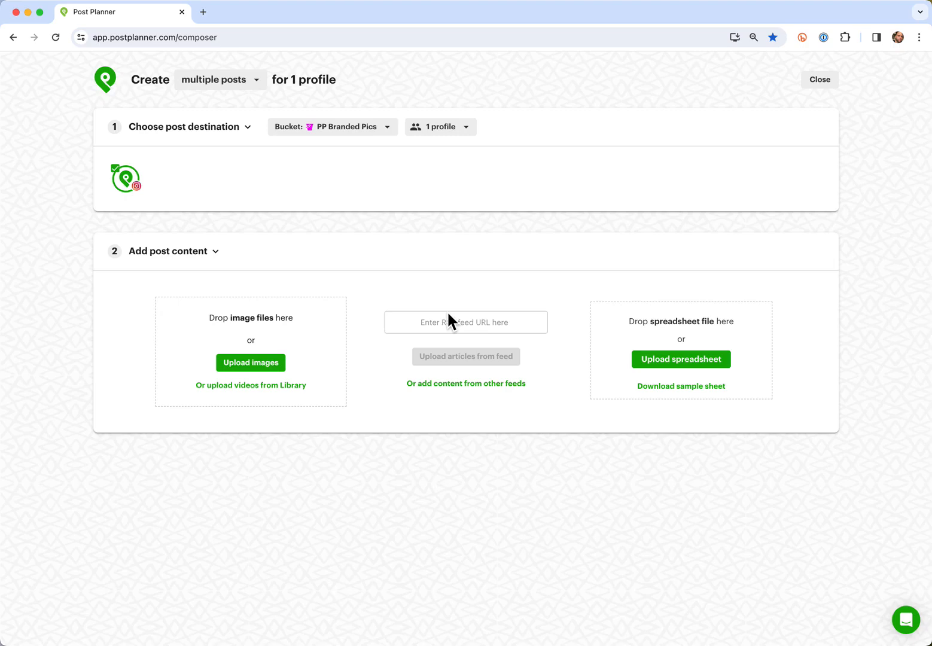
{"action": "left_click", "coordinate": [203, 12]}
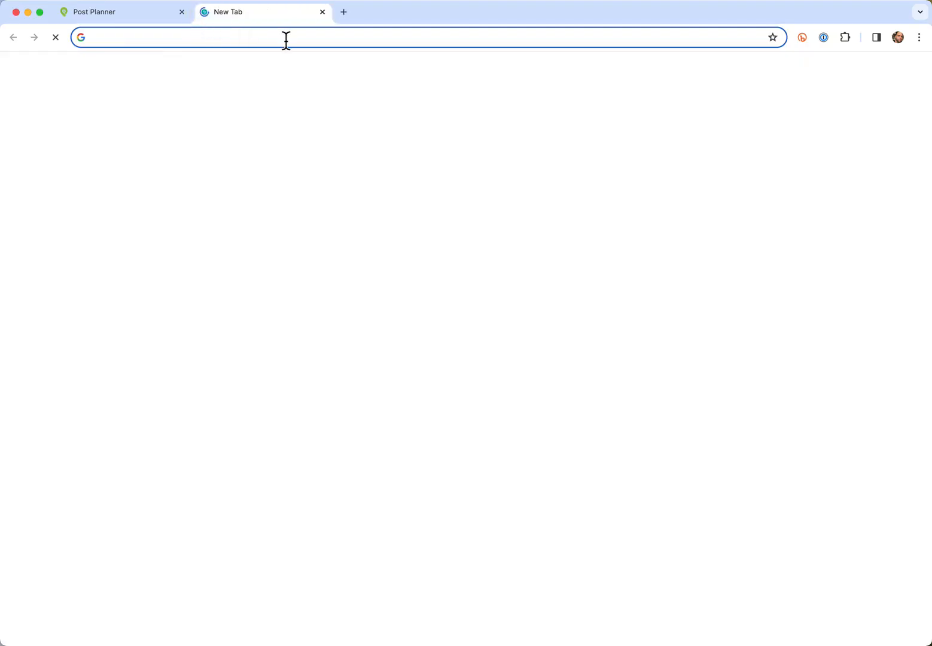
{"action": "left_click", "coordinate": [286, 37]}
{"action": "type", "text": "postplanner.com"}
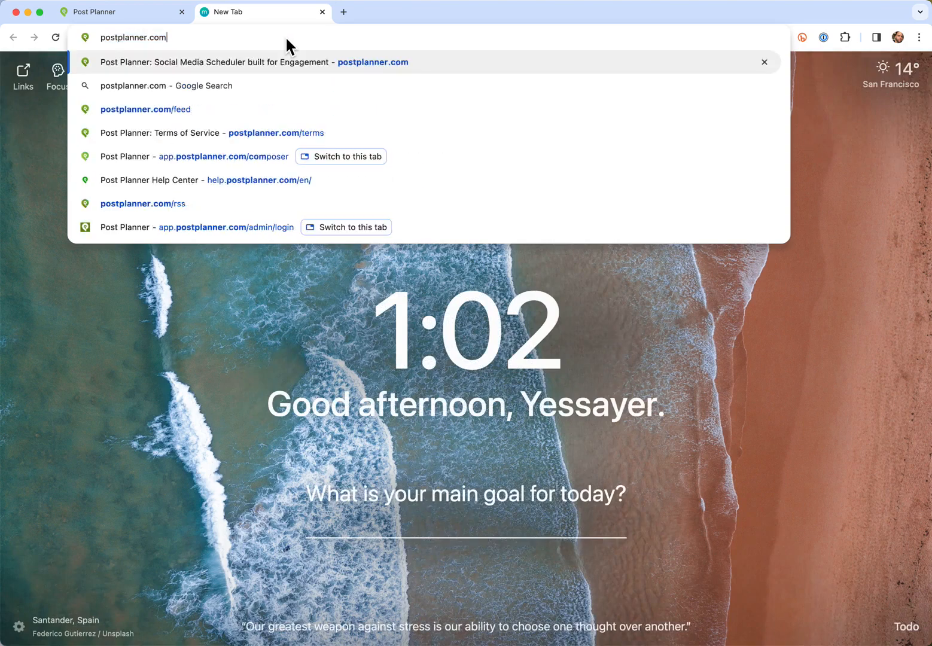
{"action": "key", "text": "Return"}
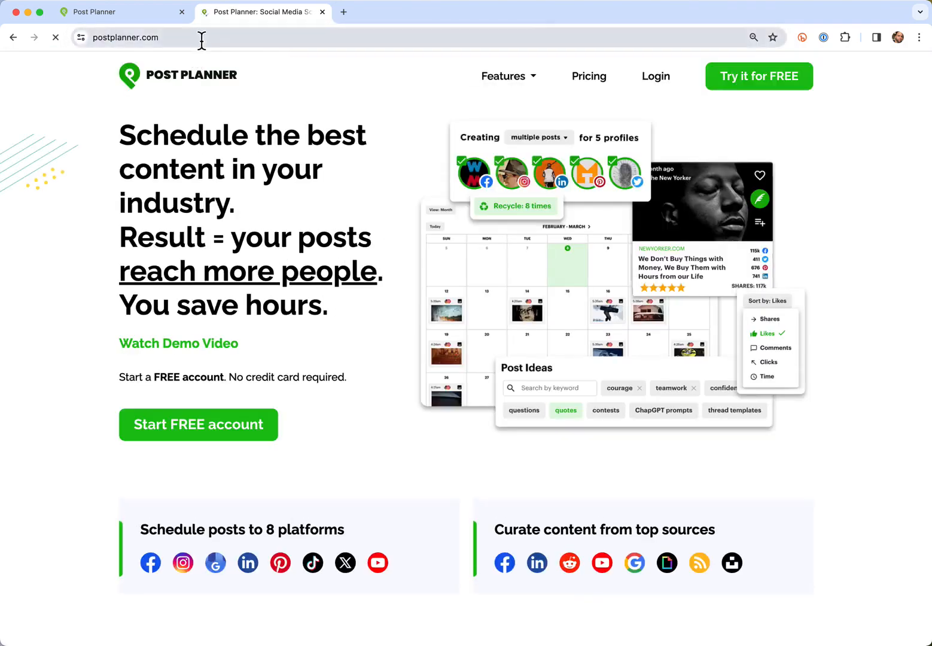
{"action": "left_click", "coordinate": [202, 40]}
{"action": "left_click", "coordinate": [201, 40]}
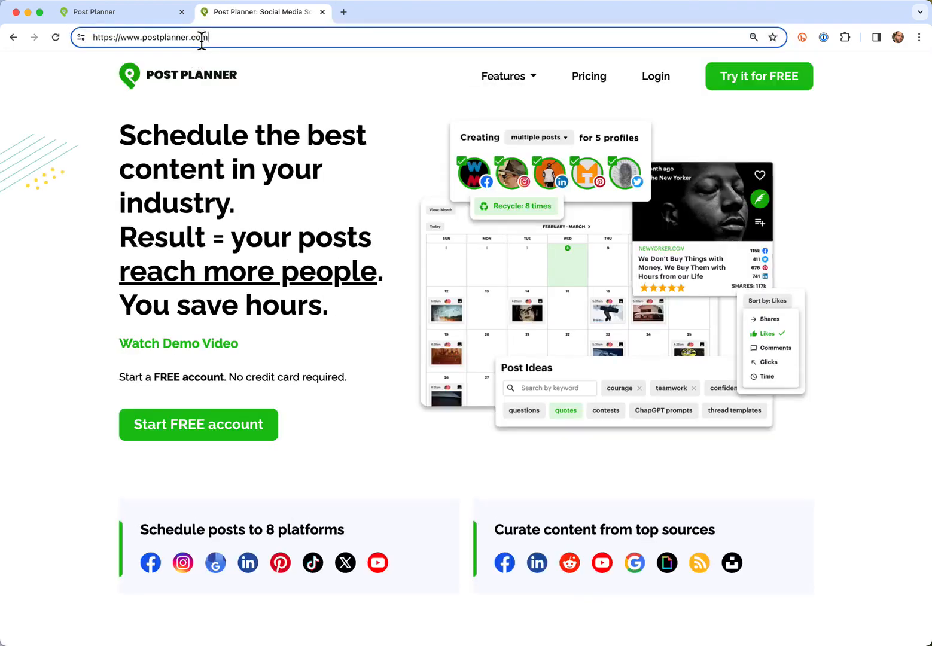
{"action": "type", "text": "/feed"}
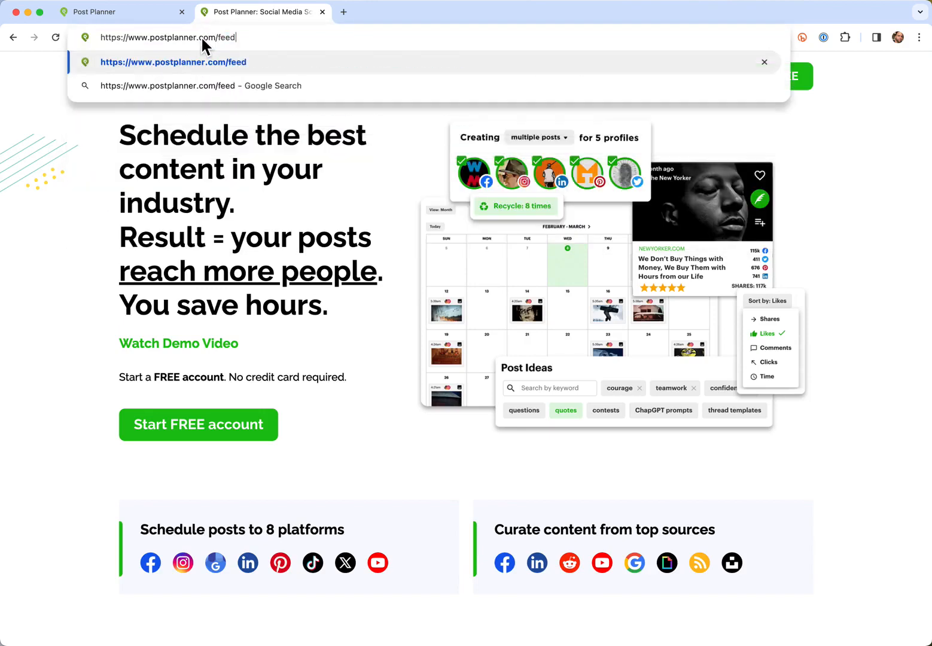
{"action": "key", "text": "Return"}
{"action": "left_click", "coordinate": [211, 39]}
{"action": "key", "text": "super+c"}
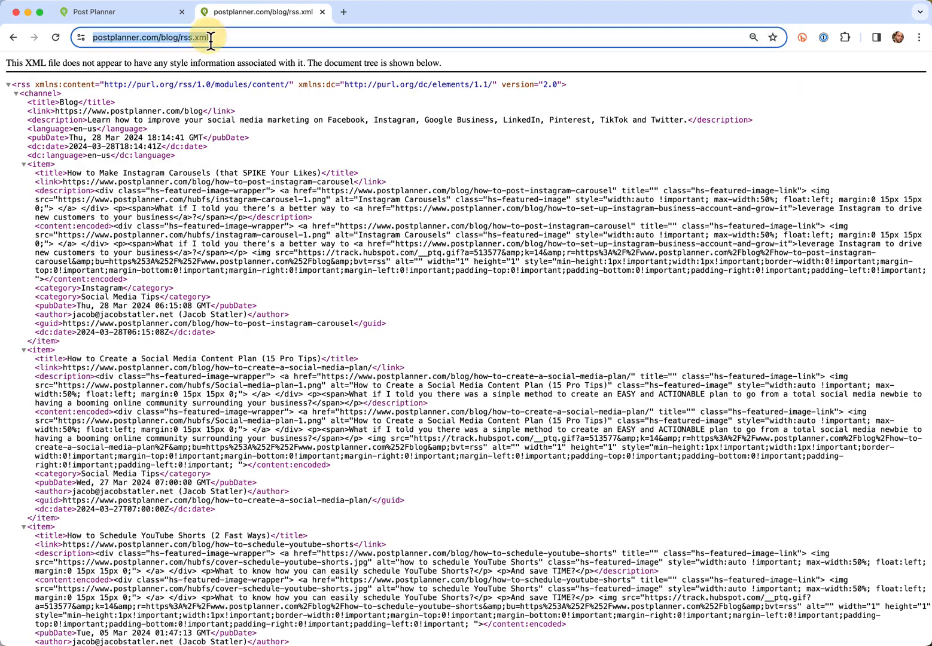
{"action": "left_click", "coordinate": [154, 16]}
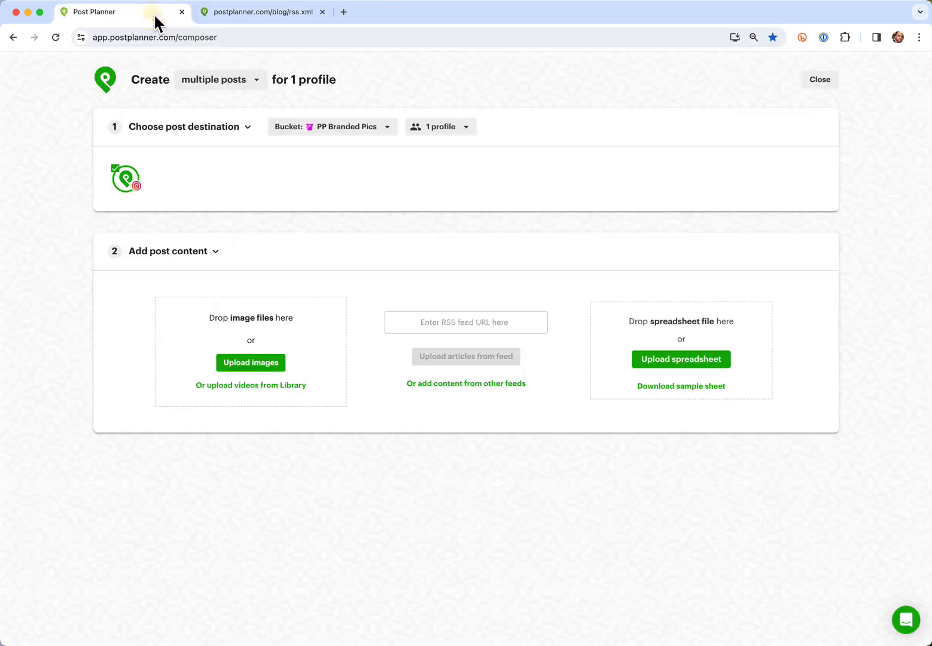
{"action": "left_click", "coordinate": [459, 324]}
{"action": "key", "text": "super+v"}
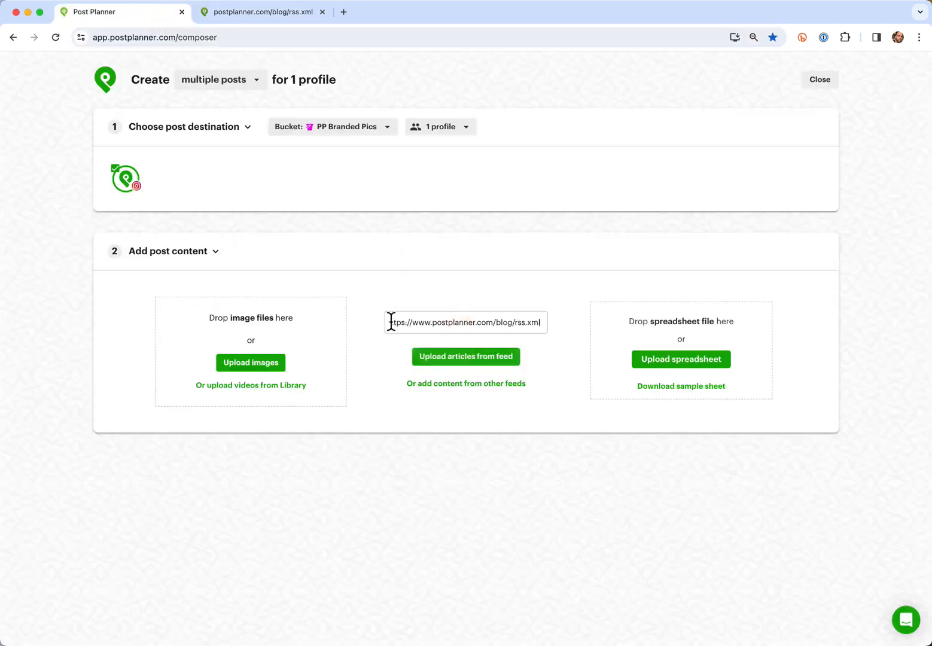
Step: Change the destination bucket to PP Blog Posts and upload the articles from the entered RSS feed
{"action": "left_click", "coordinate": [345, 131]}
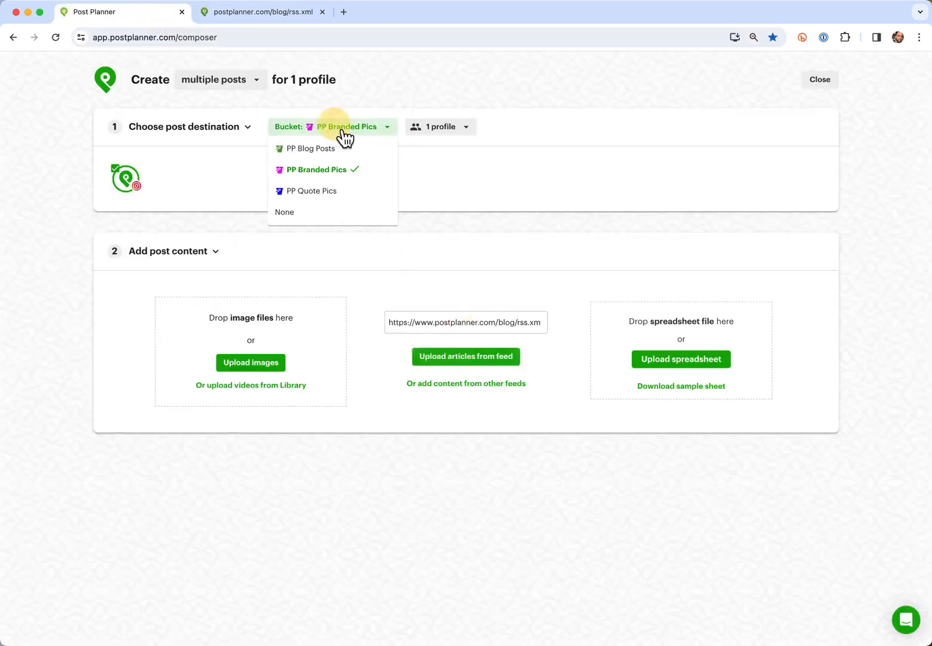
{"action": "left_click", "coordinate": [313, 150]}
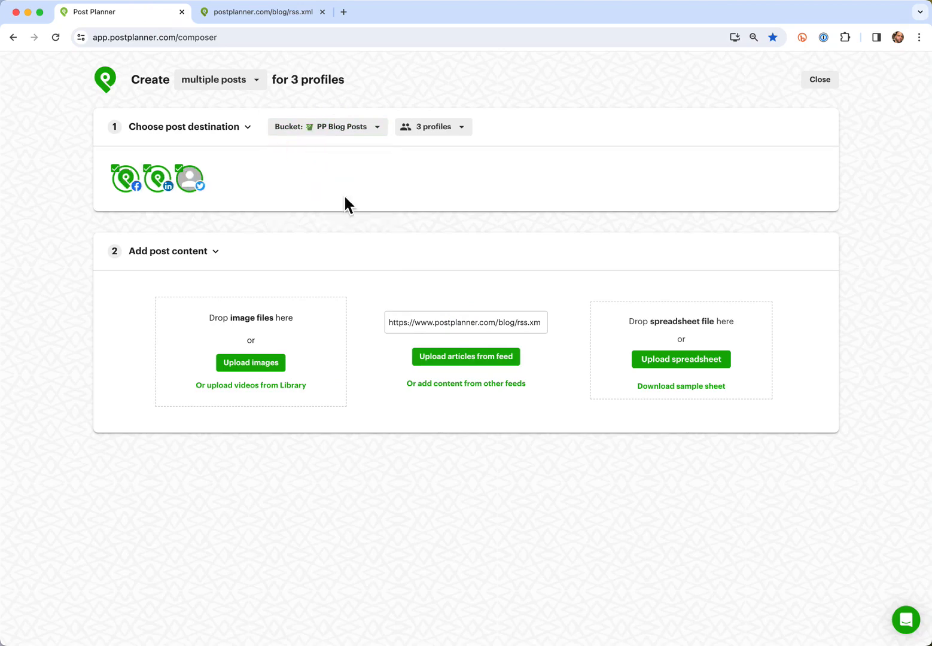
{"action": "left_click", "coordinate": [466, 359]}
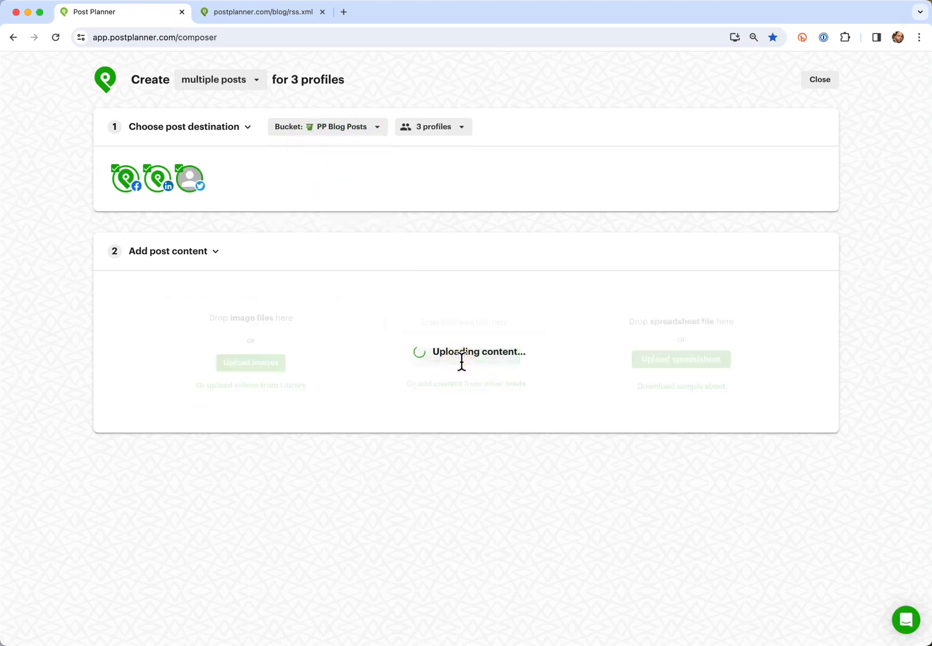
{"action": "scroll", "coordinate": [419, 347], "scroll_direction": "up", "scroll_amount": 2}
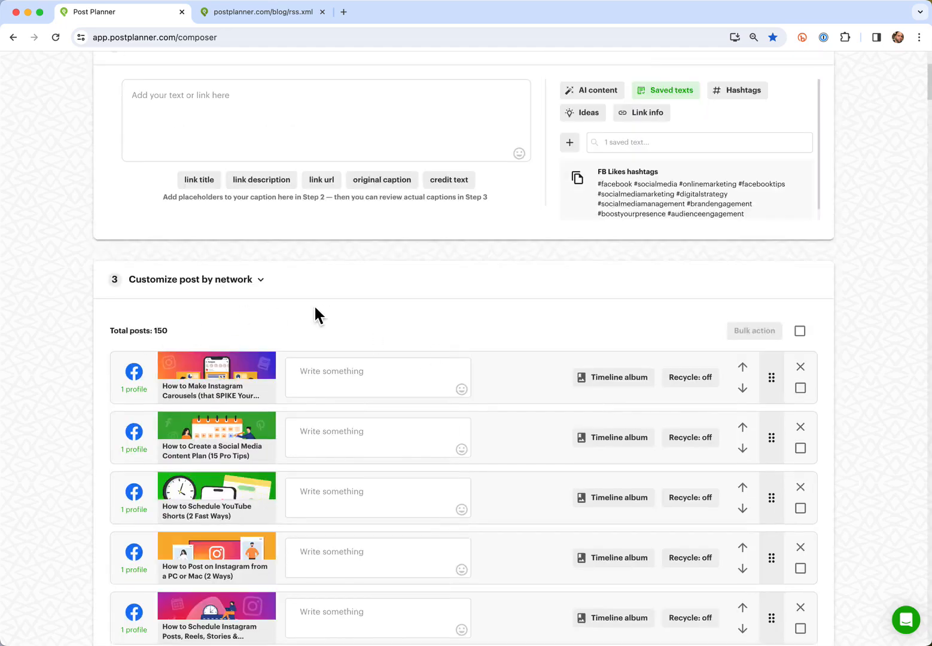
{"action": "scroll", "coordinate": [314, 304], "scroll_direction": "up", "scroll_amount": 5}
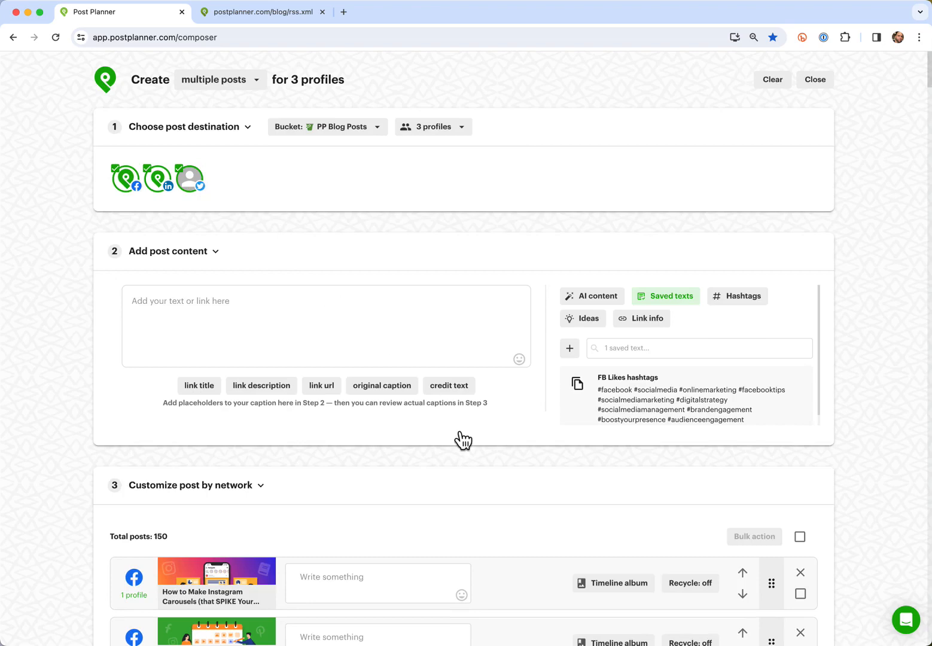
Step: Deselect the Twitter profile as a destination for the uploaded articles, keeping the Facebook and LinkedIn profiles selected
{"action": "scroll", "coordinate": [455, 427], "scroll_direction": "down", "scroll_amount": 2}
{"action": "scroll", "coordinate": [456, 430], "scroll_direction": "down", "scroll_amount": 1}
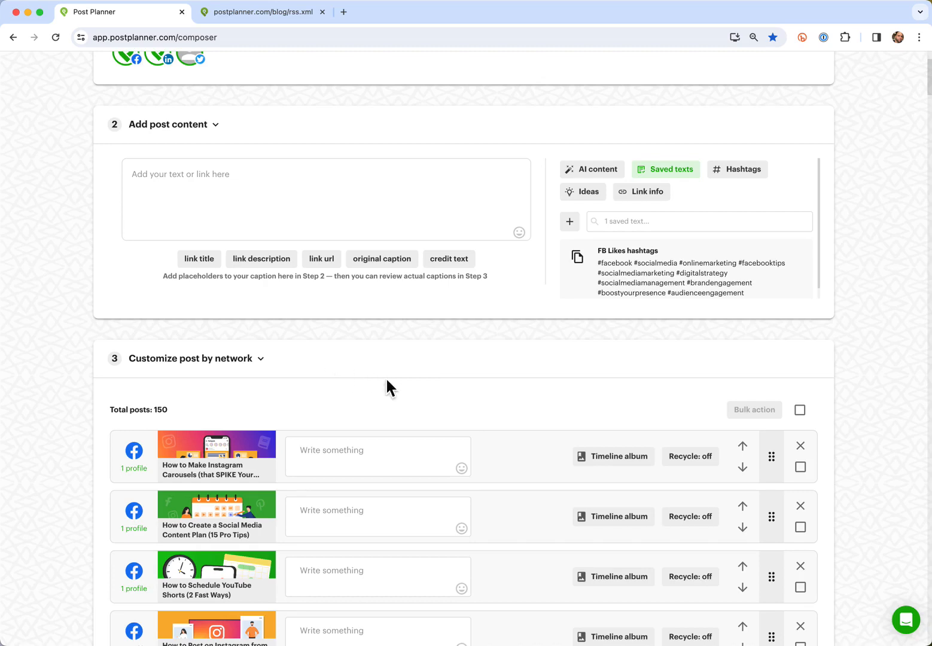
{"action": "scroll", "coordinate": [343, 363], "scroll_direction": "up", "scroll_amount": 1}
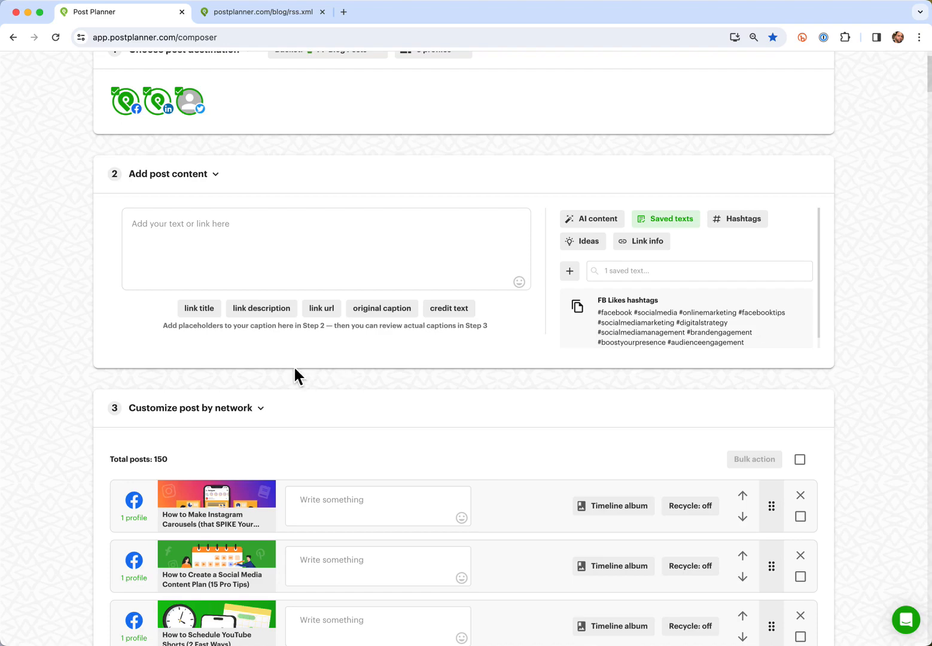
{"action": "left_click", "coordinate": [198, 108]}
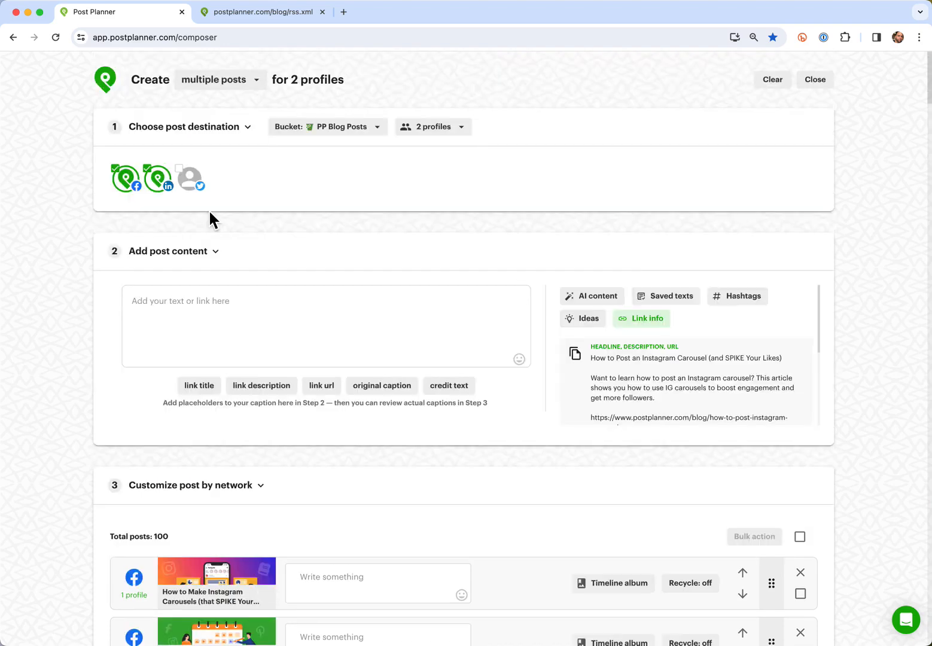
{"action": "scroll", "coordinate": [295, 230], "scroll_direction": "down", "scroll_amount": 1}
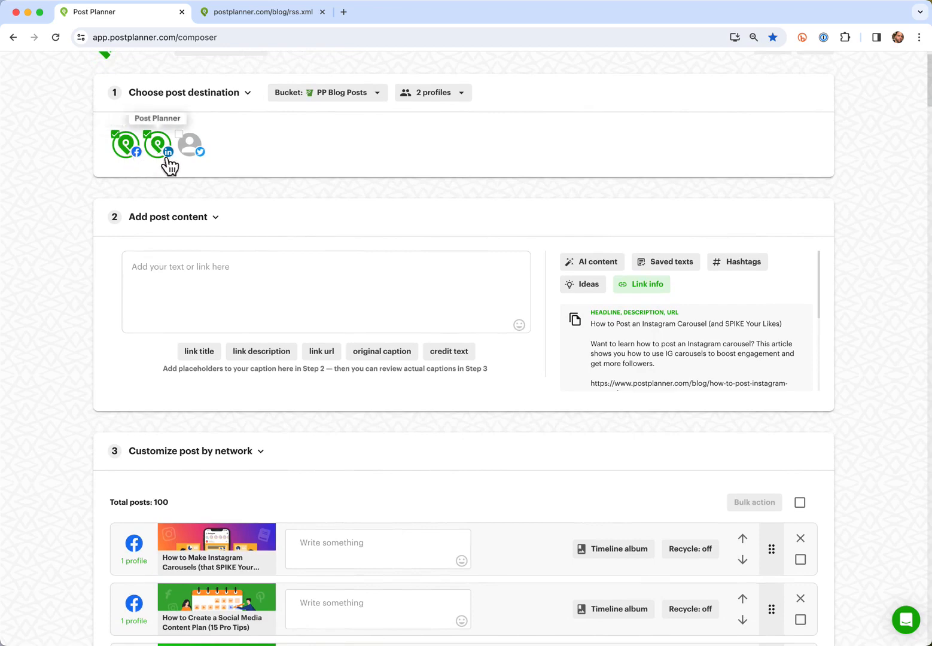
{"action": "scroll", "coordinate": [282, 292], "scroll_direction": "down", "scroll_amount": 1}
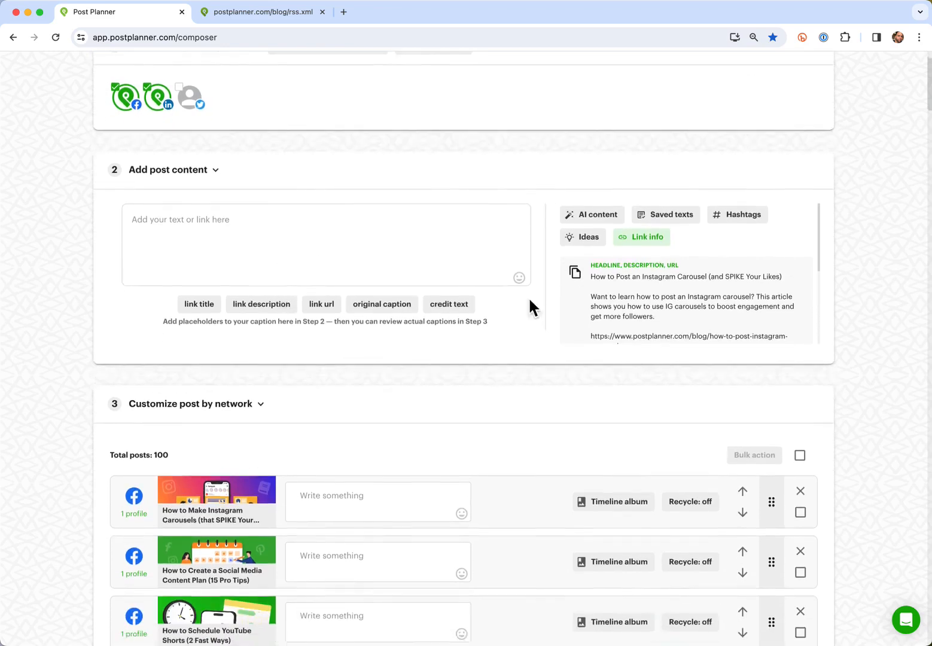
Step: Insert the link description placeholder as the shared caption for all uploaded articles
{"action": "left_click", "coordinate": [261, 307]}
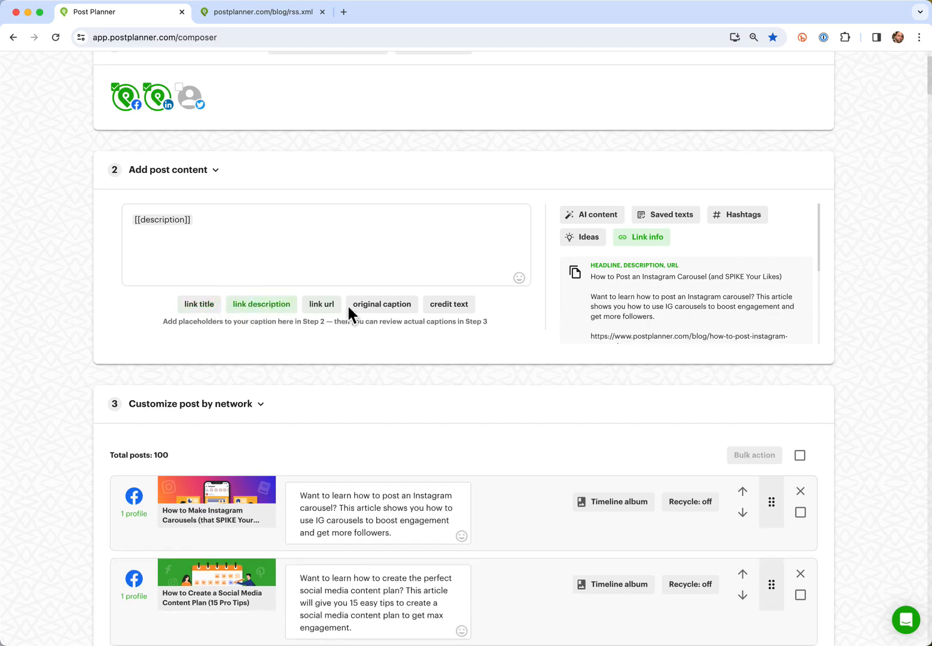
{"action": "scroll", "coordinate": [348, 487], "scroll_direction": "down", "scroll_amount": 5}
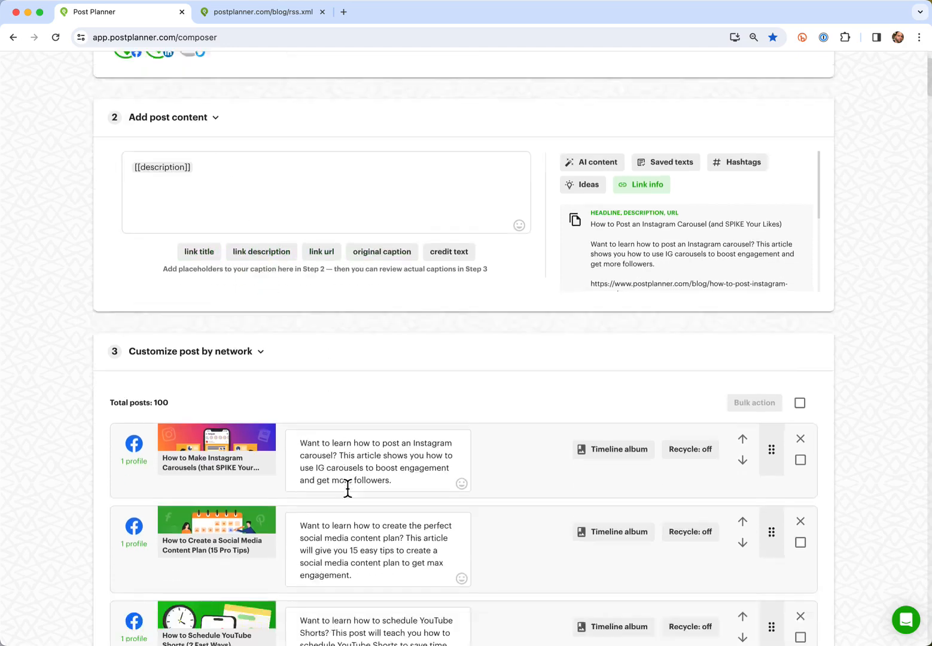
{"action": "scroll", "coordinate": [347, 487], "scroll_direction": "up", "scroll_amount": 5}
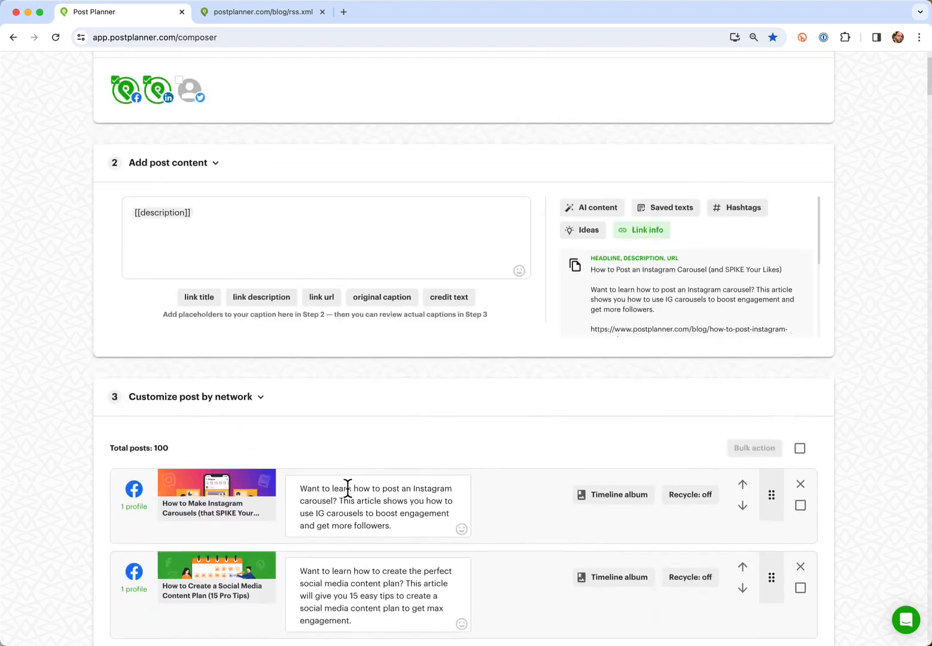
{"action": "scroll", "coordinate": [352, 464], "scroll_direction": "down", "scroll_amount": 1}
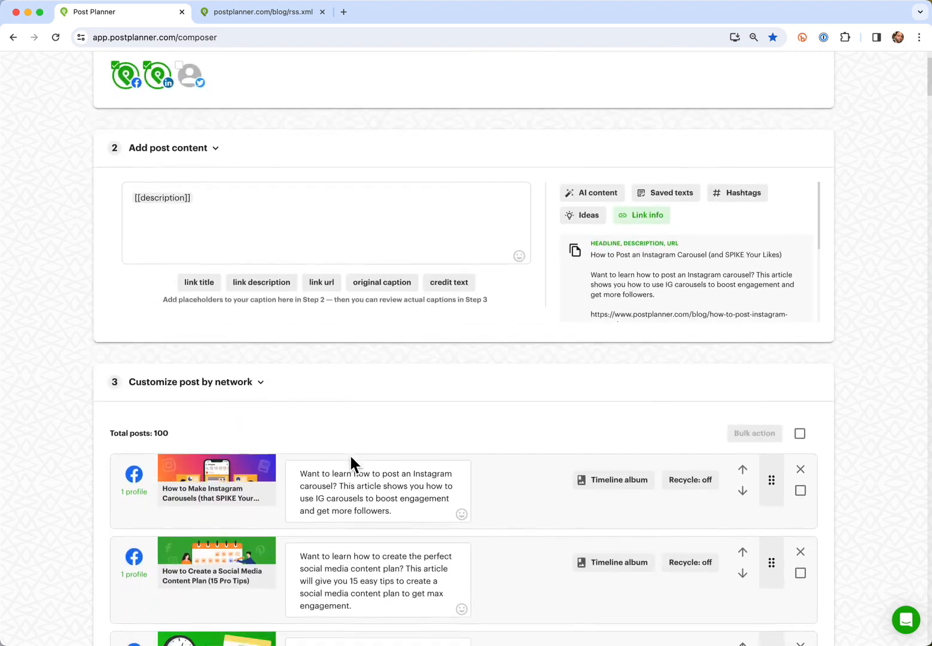
Step: Review the captions generated for the Facebook and LinkedIn article posts
{"action": "scroll", "coordinate": [350, 453], "scroll_direction": "down", "scroll_amount": 5}
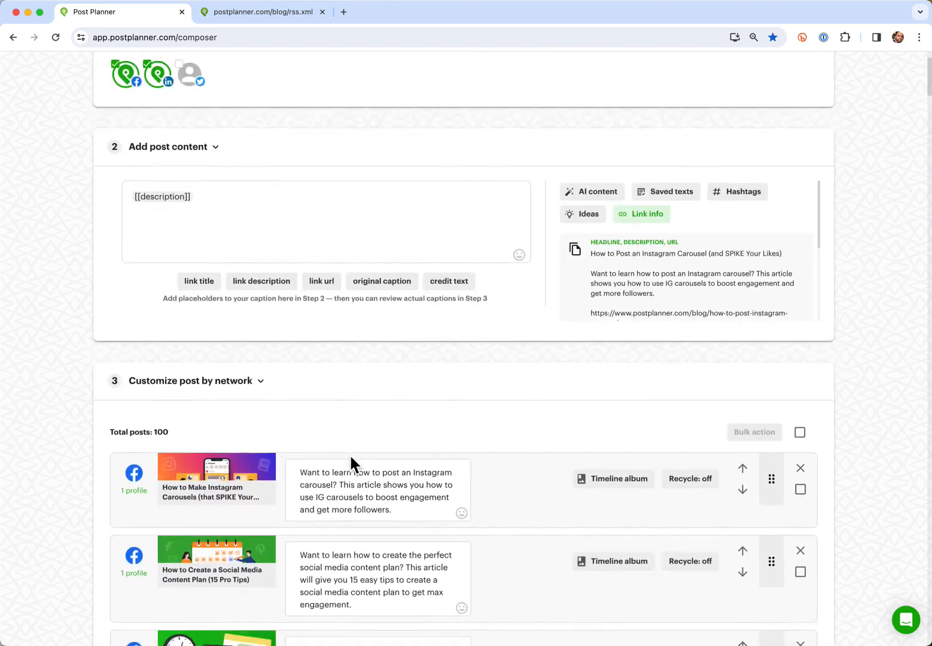
{"action": "scroll", "coordinate": [350, 459], "scroll_direction": "down", "scroll_amount": 1}
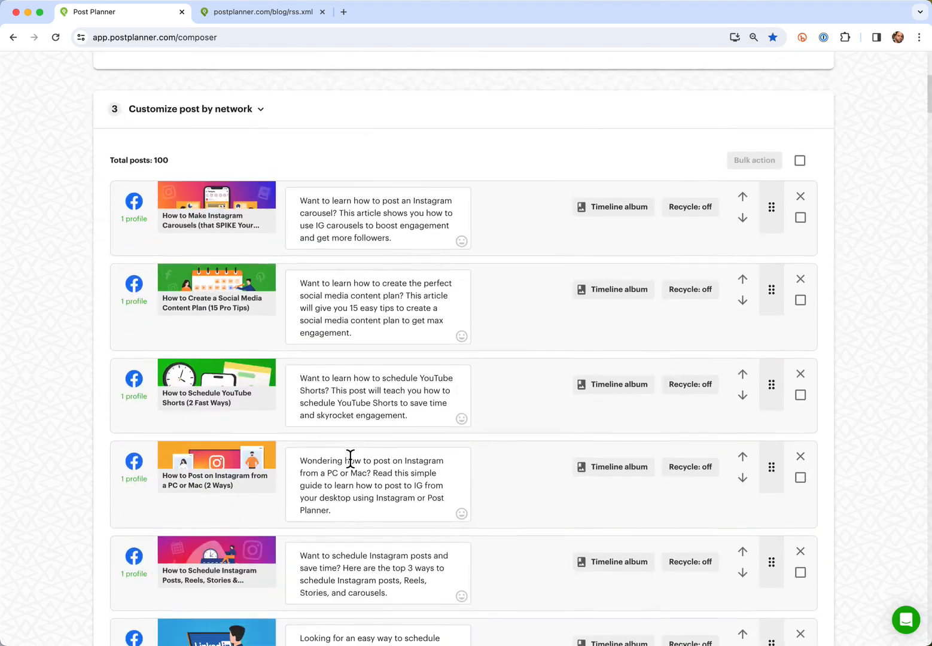
{"action": "scroll", "coordinate": [350, 459], "scroll_direction": "down", "scroll_amount": 20}
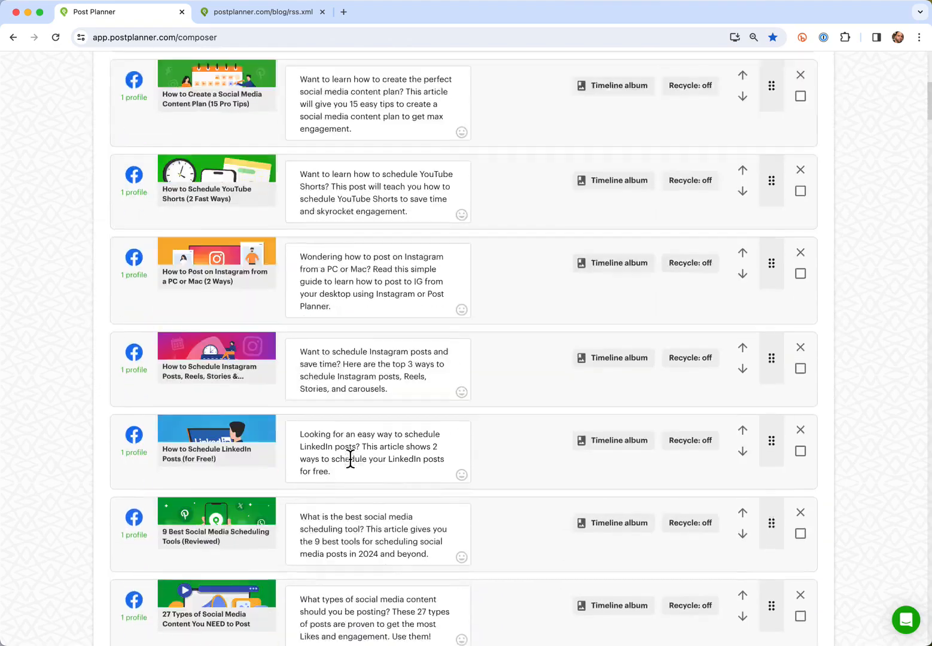
{"action": "scroll", "coordinate": [350, 459], "scroll_direction": "down", "scroll_amount": 20}
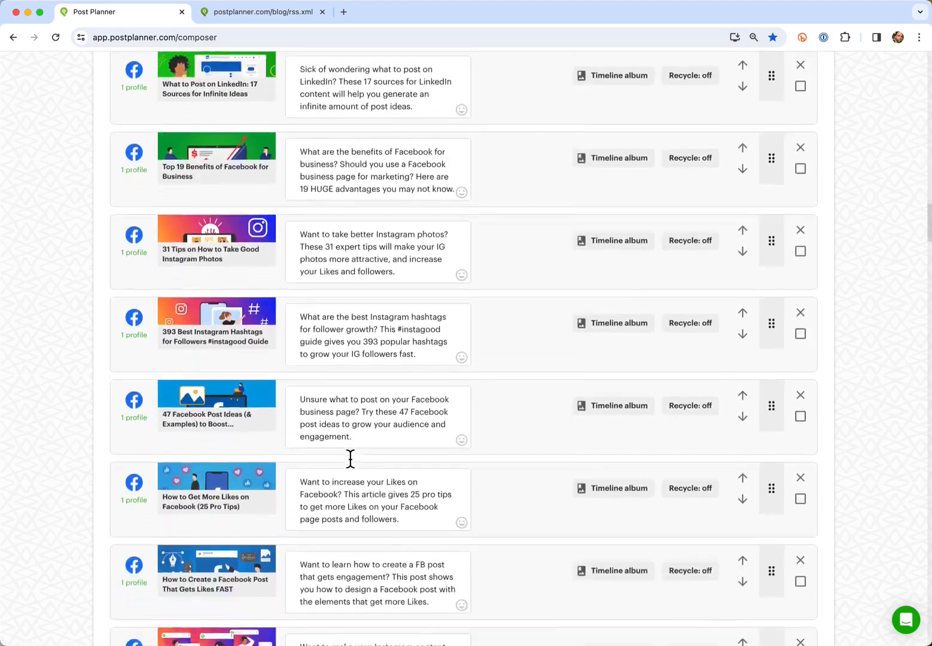
{"action": "scroll", "coordinate": [350, 459], "scroll_direction": "down", "scroll_amount": 20}
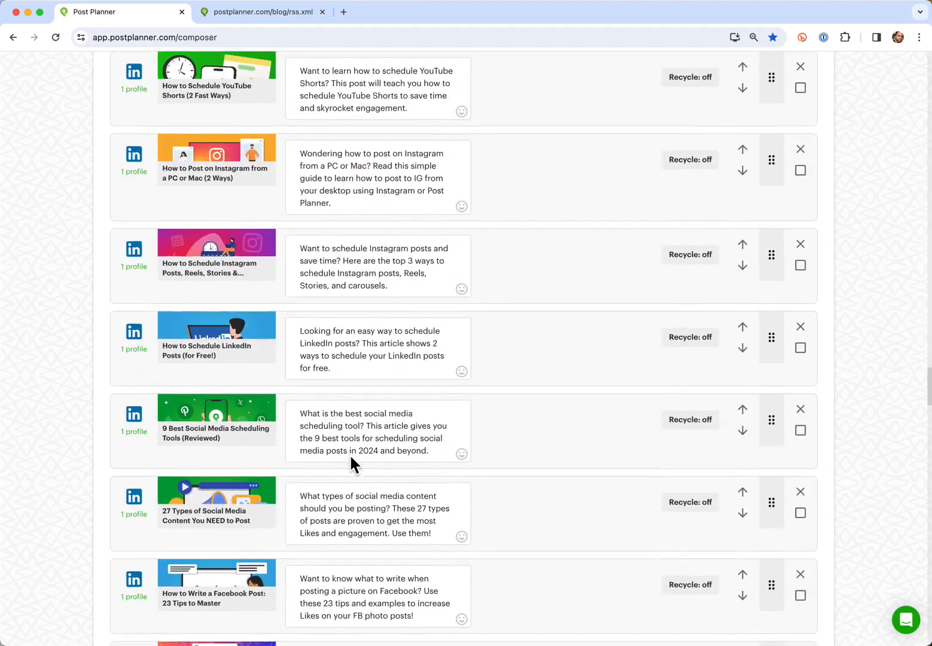
{"action": "scroll", "coordinate": [350, 459], "scroll_direction": "up", "scroll_amount": 20}
{"action": "scroll", "coordinate": [350, 458], "scroll_direction": "down", "scroll_amount": 1}
{"action": "scroll", "coordinate": [351, 464], "scroll_direction": "down", "scroll_amount": 4}
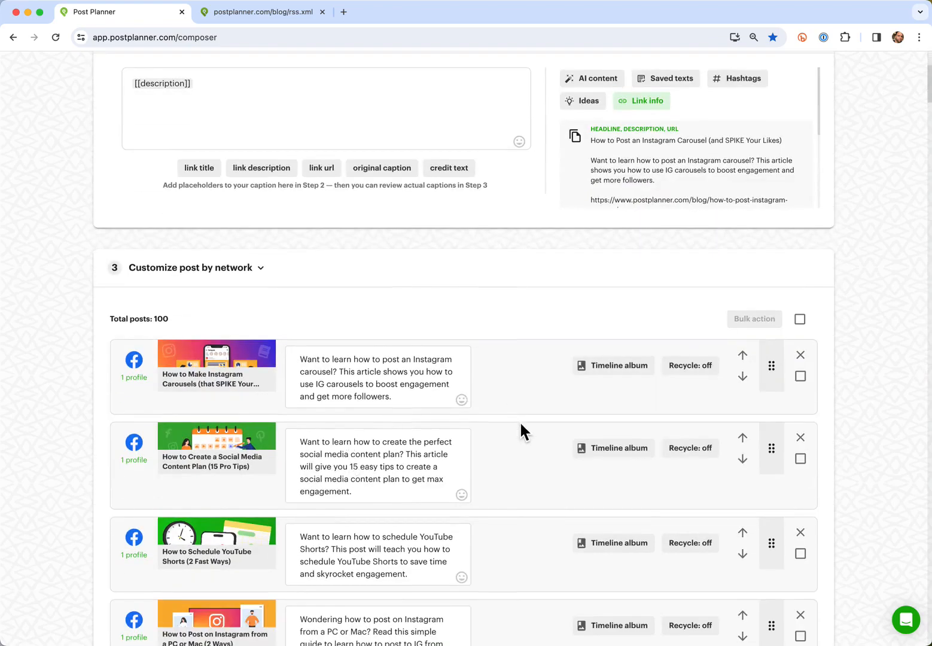
Step: Set the first article post to recycle forever and apply that recycling setting to all posts
{"action": "left_click", "coordinate": [700, 378]}
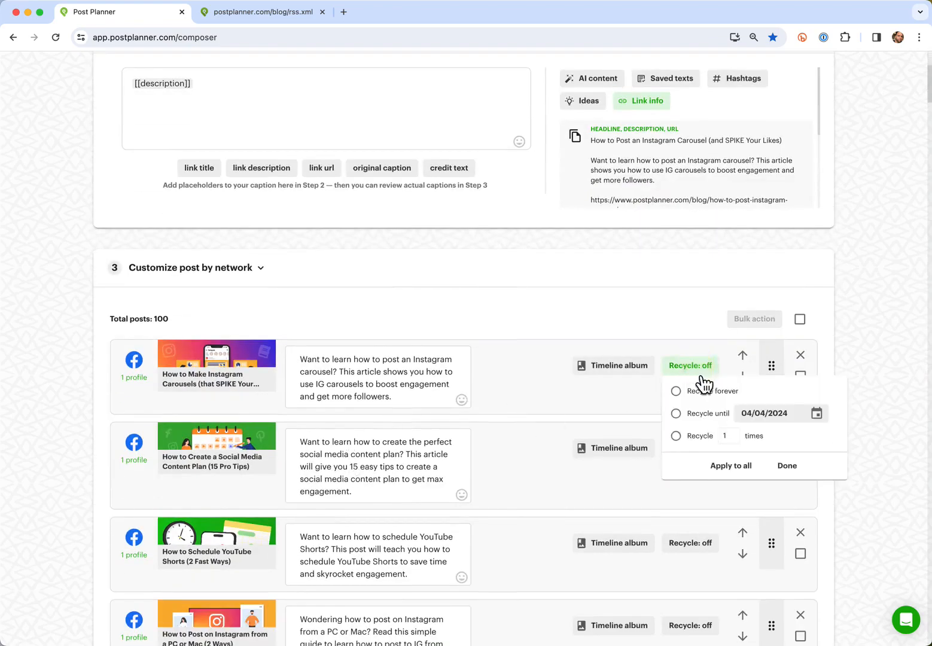
{"action": "left_click", "coordinate": [686, 394]}
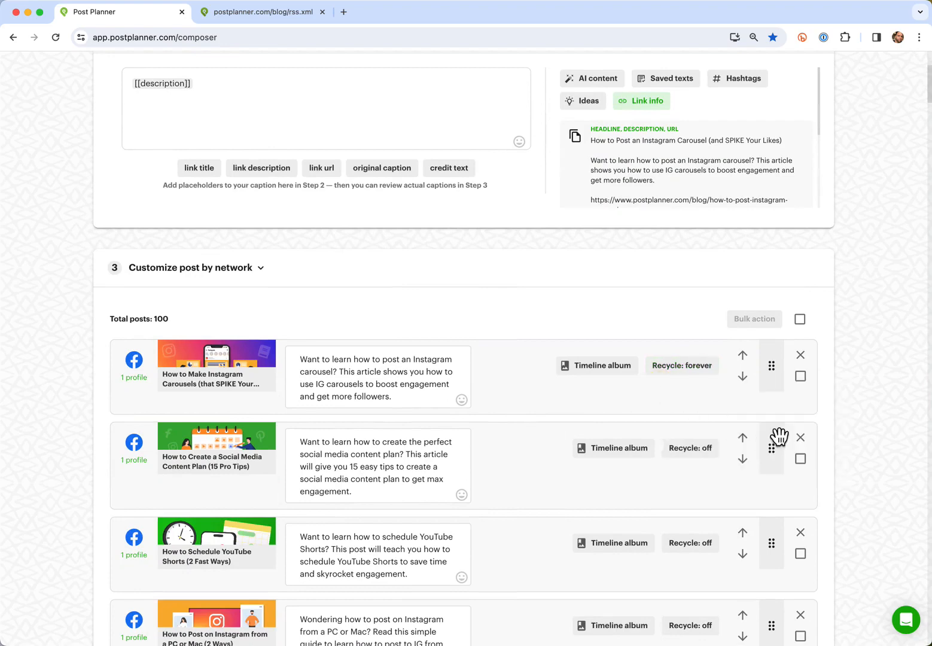
{"action": "left_click", "coordinate": [707, 379]}
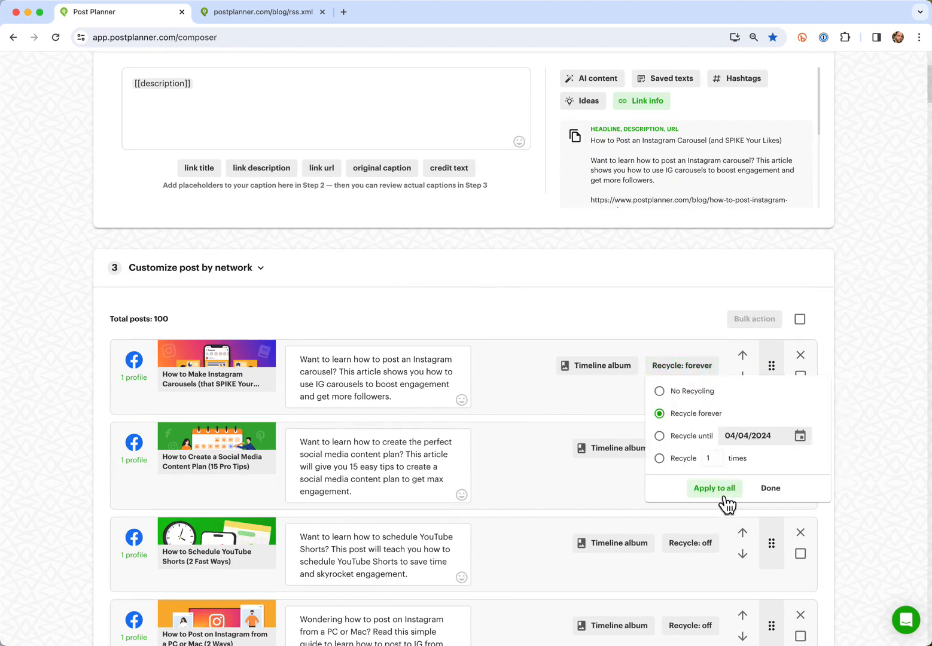
{"action": "left_click", "coordinate": [694, 491]}
Step: Check the recycling setting across the article posts and save them all to the PP Blog Posts bucket
{"action": "scroll", "coordinate": [683, 442], "scroll_direction": "down", "scroll_amount": 20}
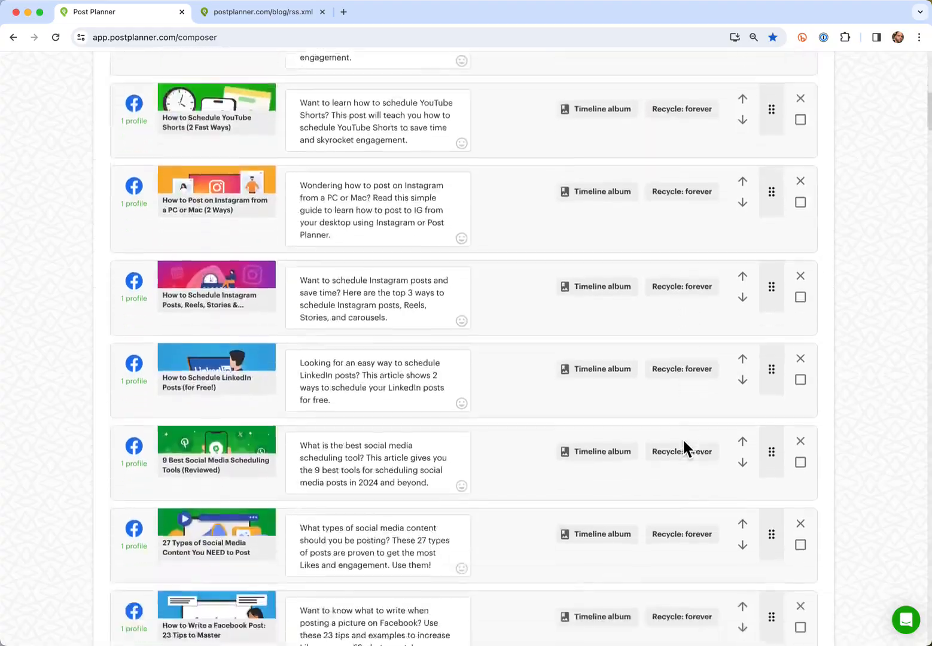
{"action": "scroll", "coordinate": [684, 448], "scroll_direction": "down", "scroll_amount": 20}
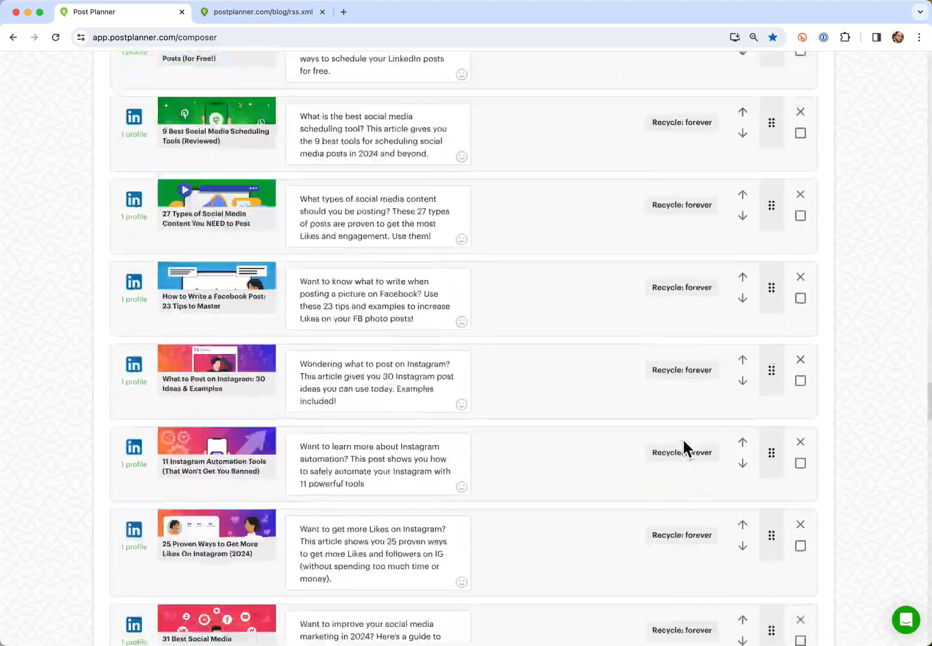
{"action": "scroll", "coordinate": [682, 446], "scroll_direction": "down", "scroll_amount": 5}
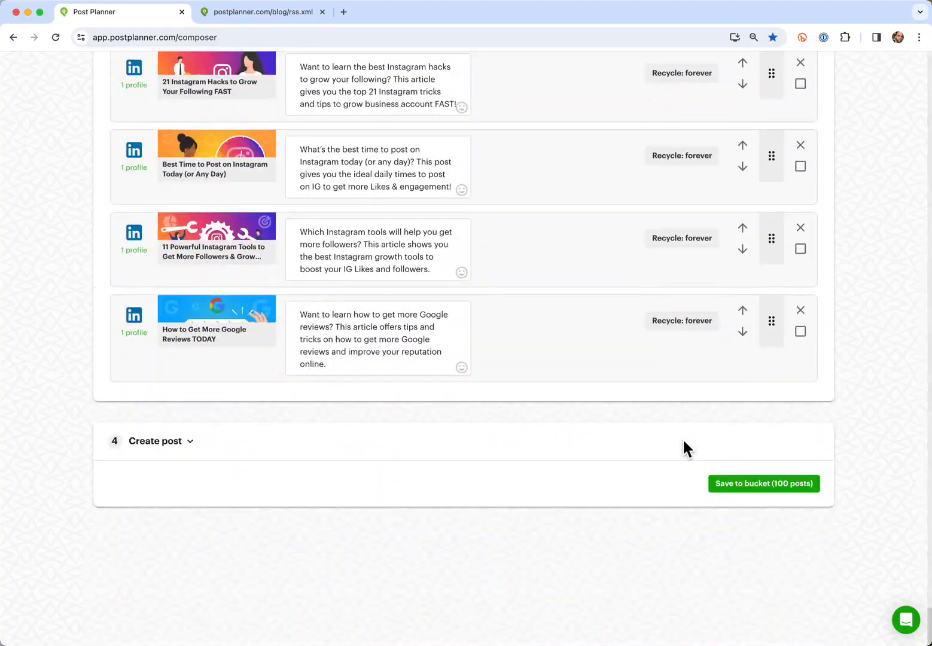
{"action": "left_click", "coordinate": [778, 492]}
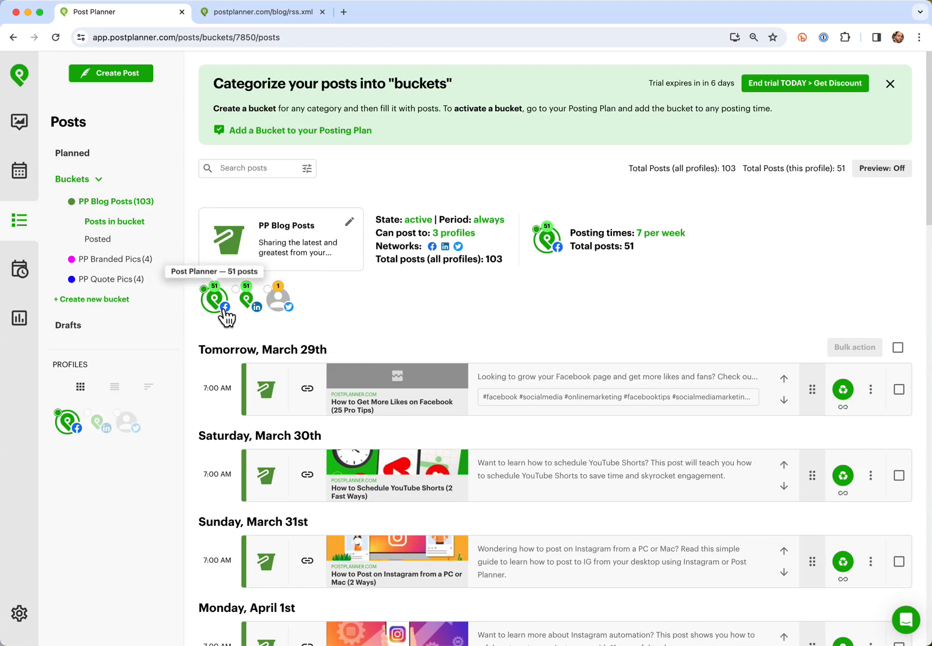
Step: Delete the "How to Get More Likes on Facebook (25 Pro Tips)" post scheduled first for the bucket's Facebook and LinkedIn profiles
{"action": "left_click", "coordinate": [247, 299]}
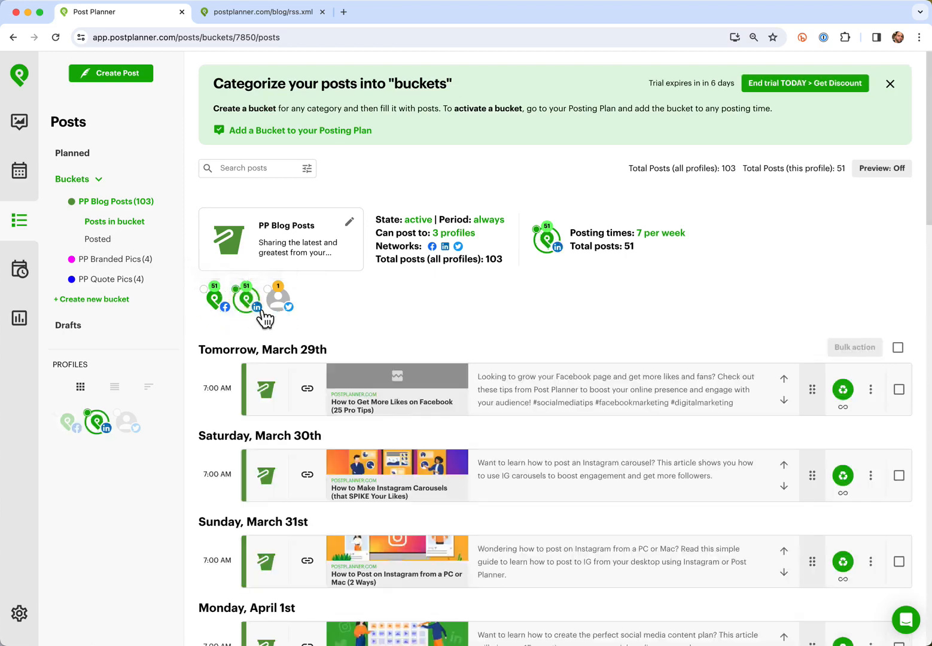
{"action": "left_click", "coordinate": [217, 300]}
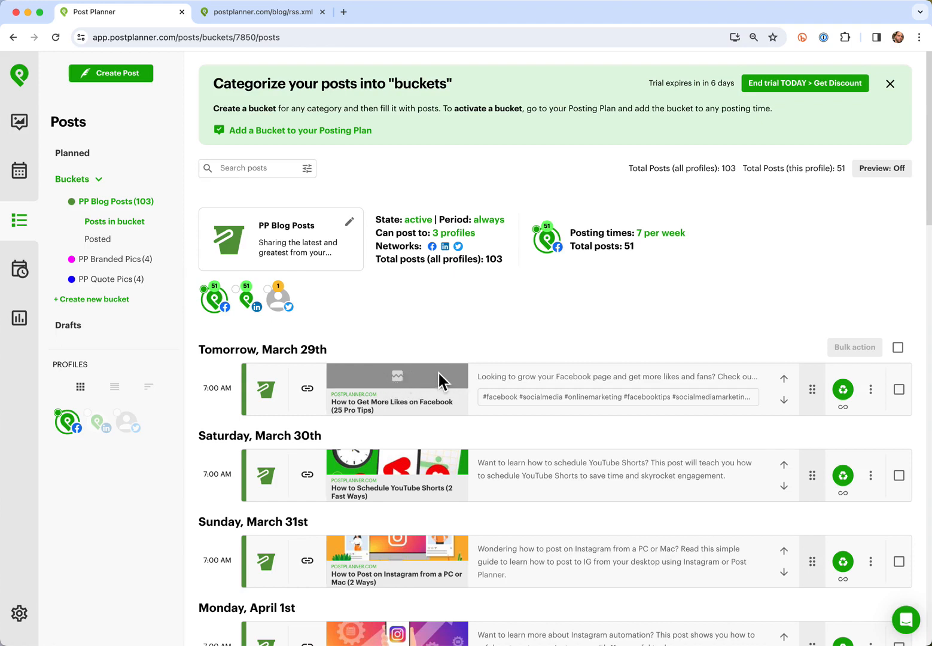
{"action": "scroll", "coordinate": [456, 396], "scroll_direction": "down", "scroll_amount": 2}
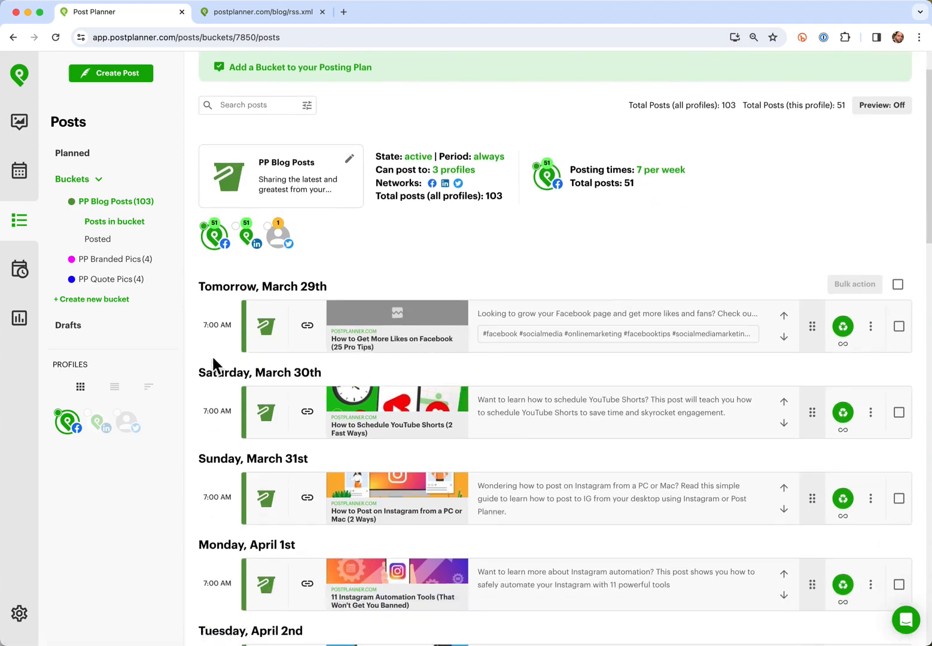
{"action": "left_click", "coordinate": [899, 327]}
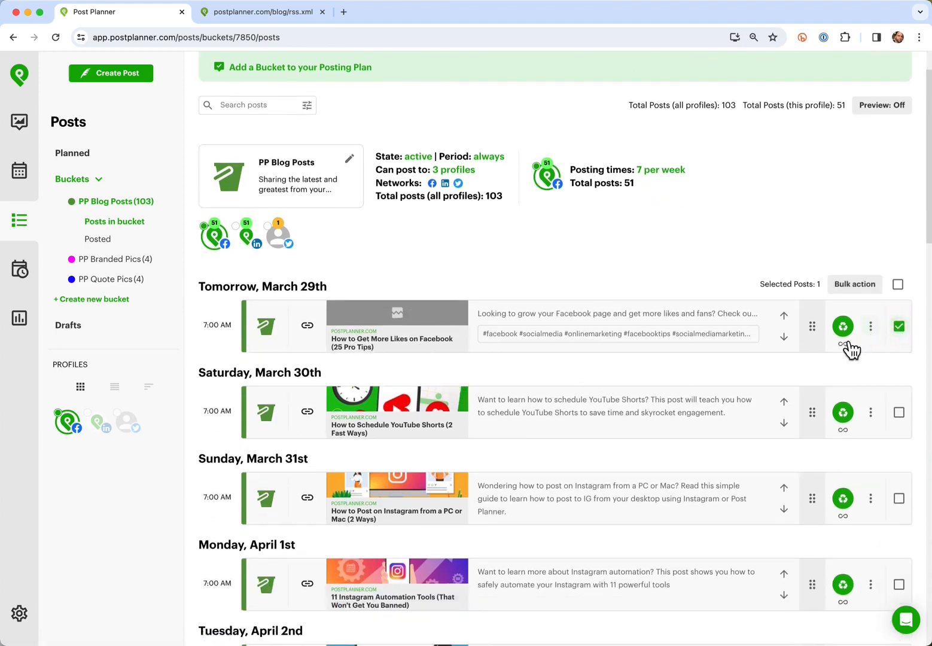
{"action": "left_click", "coordinate": [869, 289]}
{"action": "left_click", "coordinate": [860, 341]}
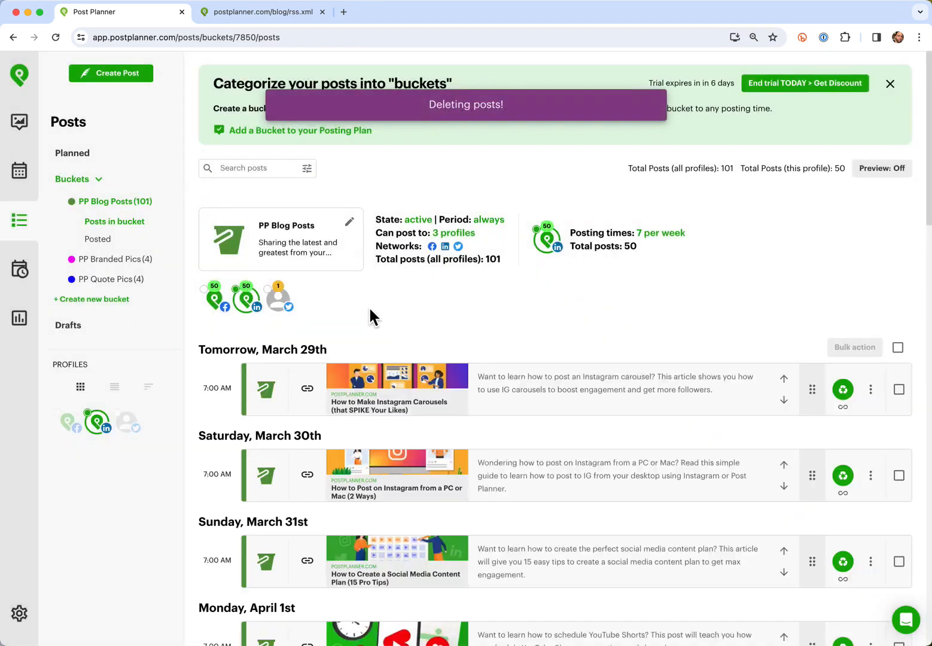
Step: Check the bucket's remaining LinkedIn and Facebook posts and open the composer for a new post
{"action": "scroll", "coordinate": [366, 327], "scroll_direction": "down", "scroll_amount": 3}
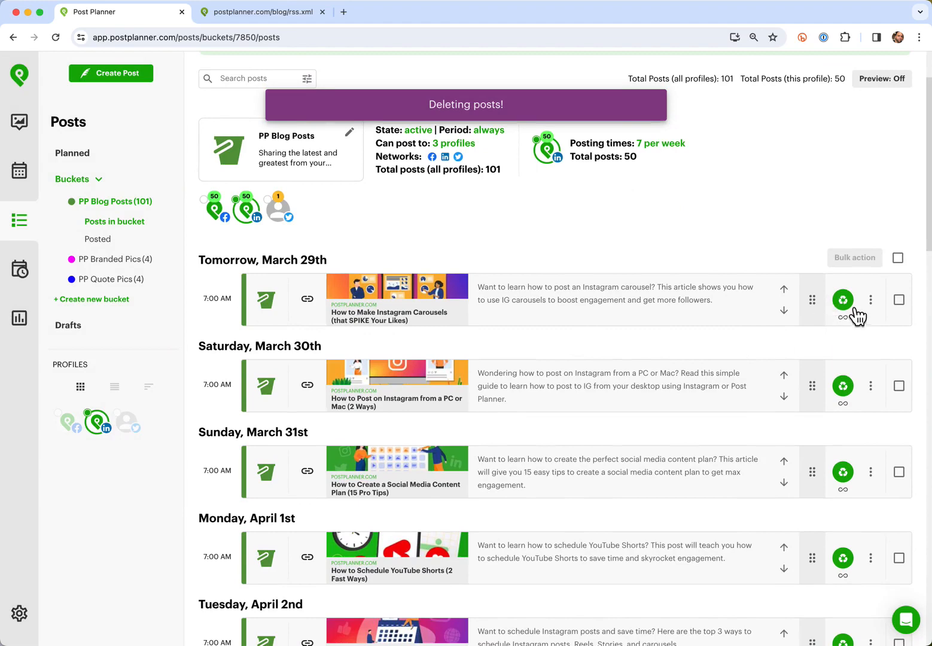
{"action": "left_click", "coordinate": [221, 208]}
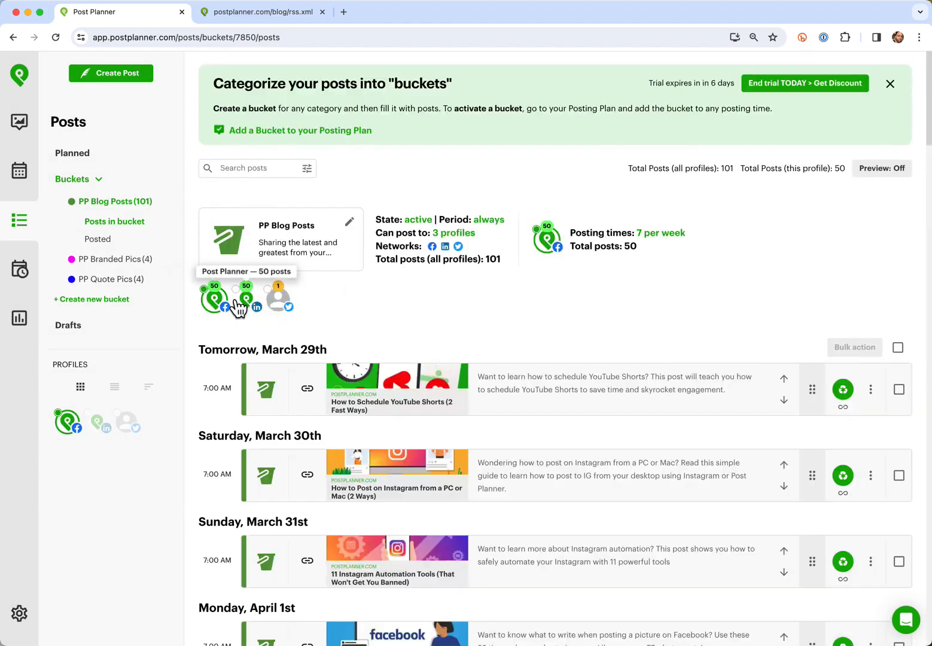
{"action": "left_click", "coordinate": [113, 74]}
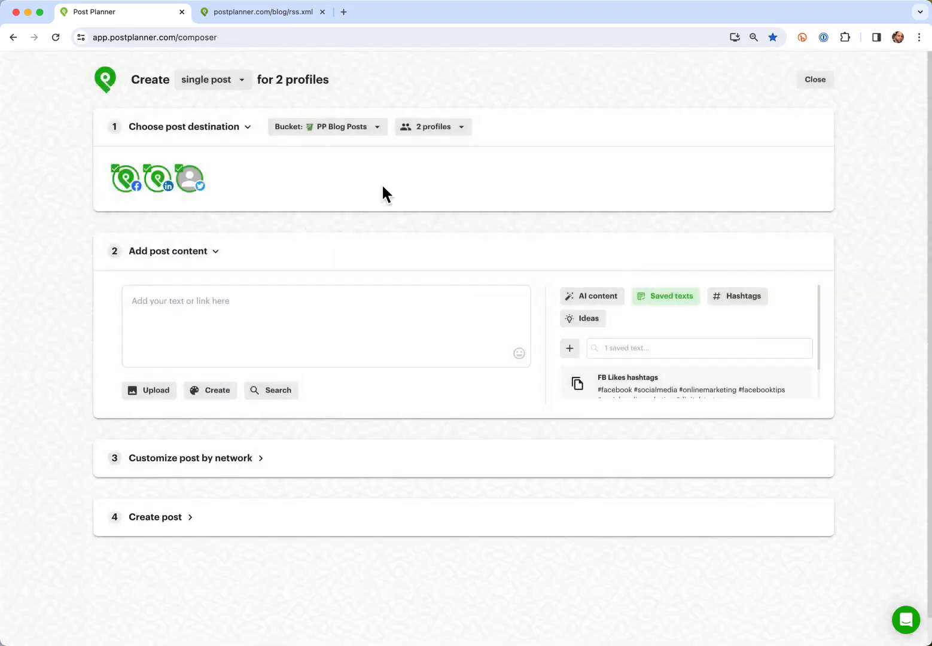
{"action": "left_click", "coordinate": [222, 84]}
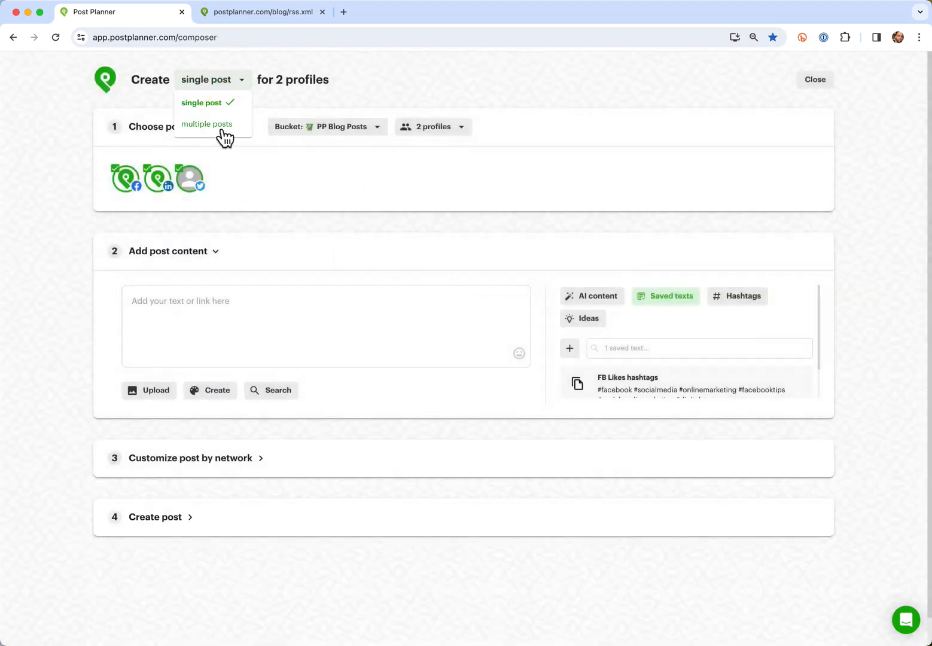
{"action": "left_click", "coordinate": [220, 126]}
{"action": "left_click", "coordinate": [472, 329]}
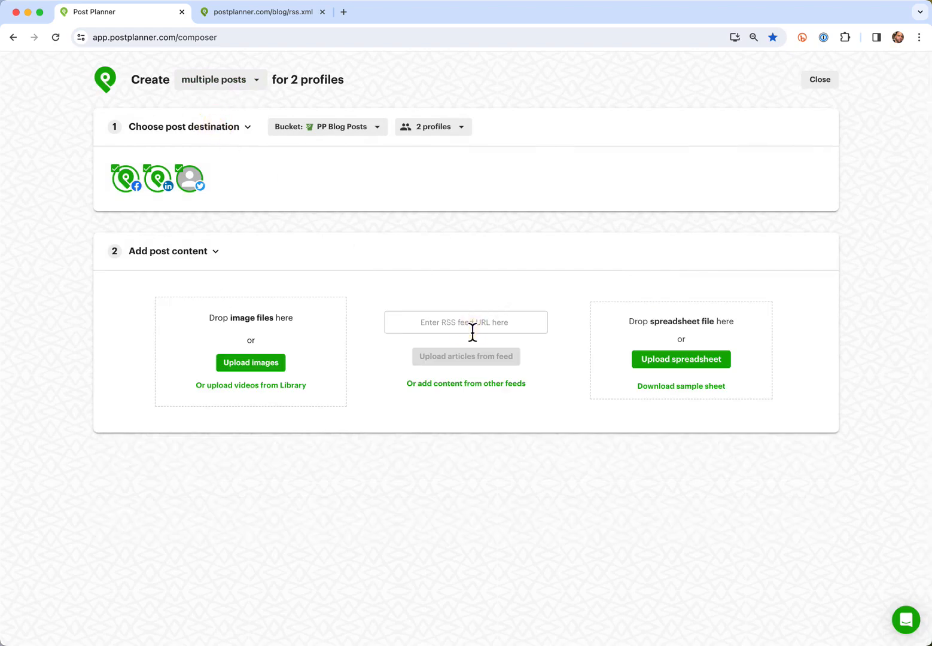
{"action": "type", "text": "https://www.postplanner.com/blog/rss.xml"}
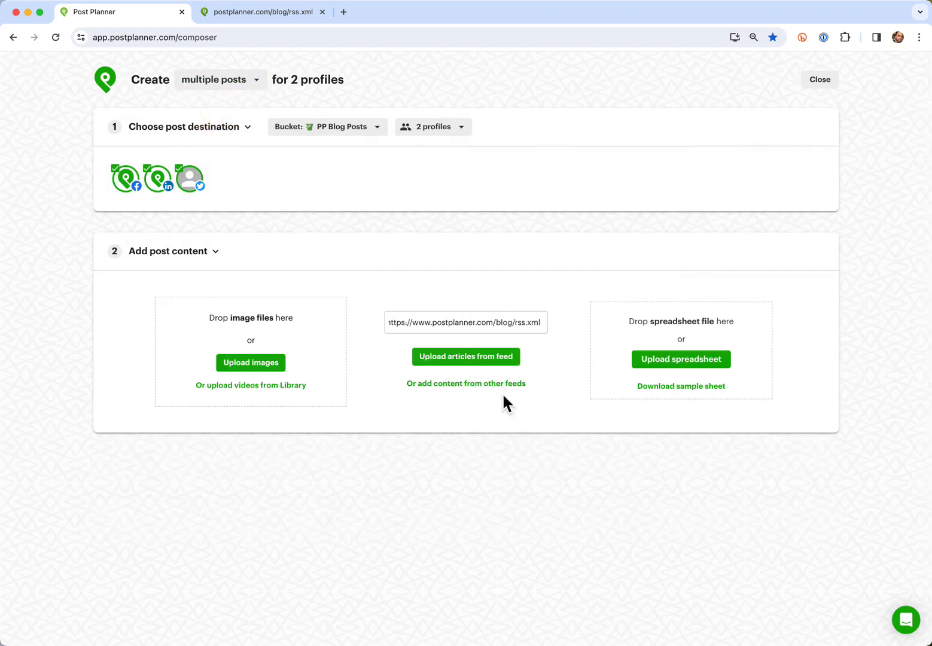
{"action": "left_click", "coordinate": [479, 366]}
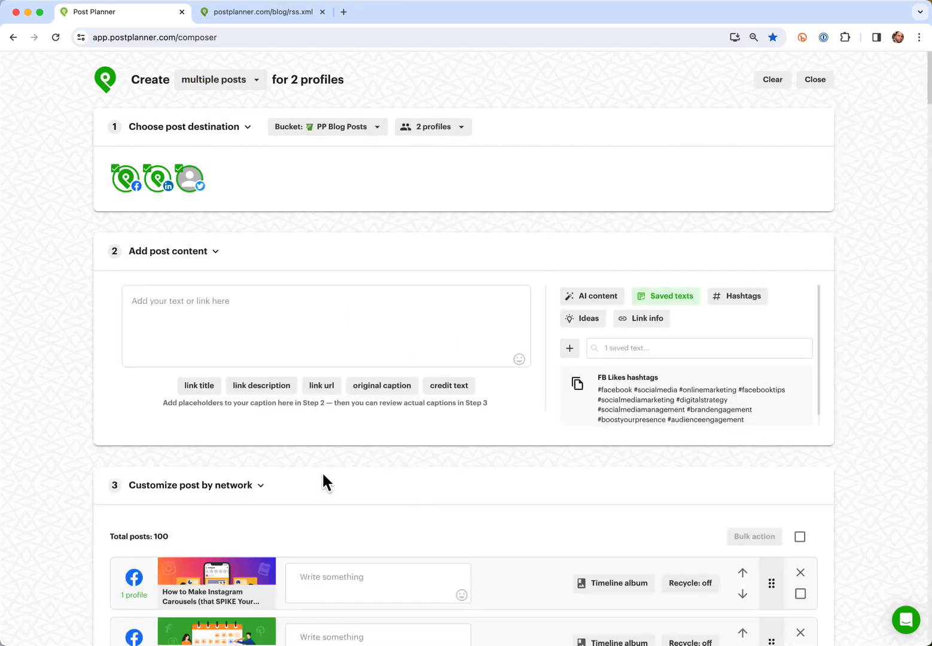
Step: Limit the destination of the article posts to the Twitter profile only
{"action": "left_click", "coordinate": [199, 187]}
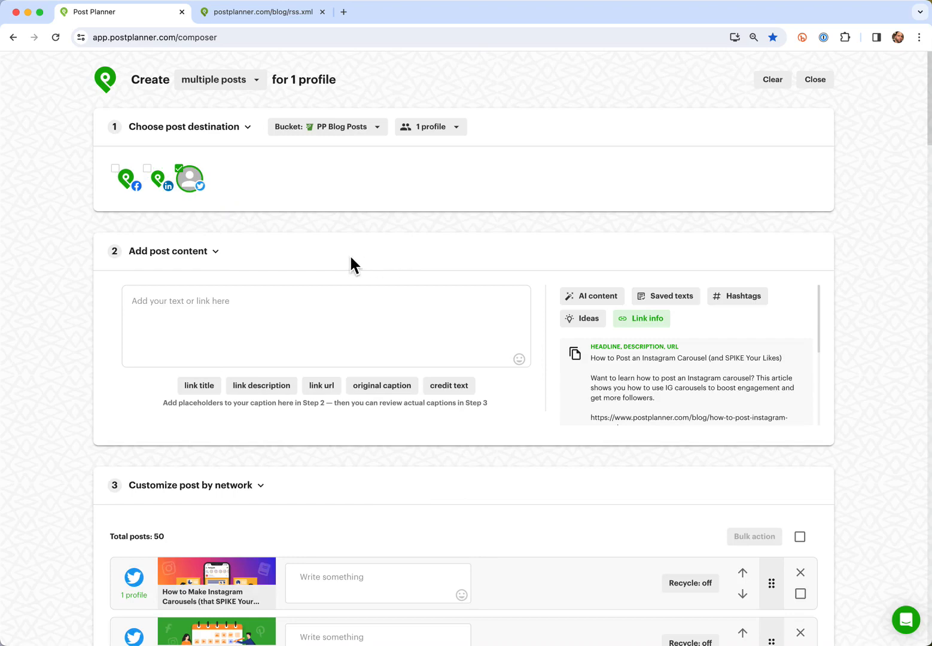
{"action": "scroll", "coordinate": [424, 431], "scroll_direction": "down", "scroll_amount": 4}
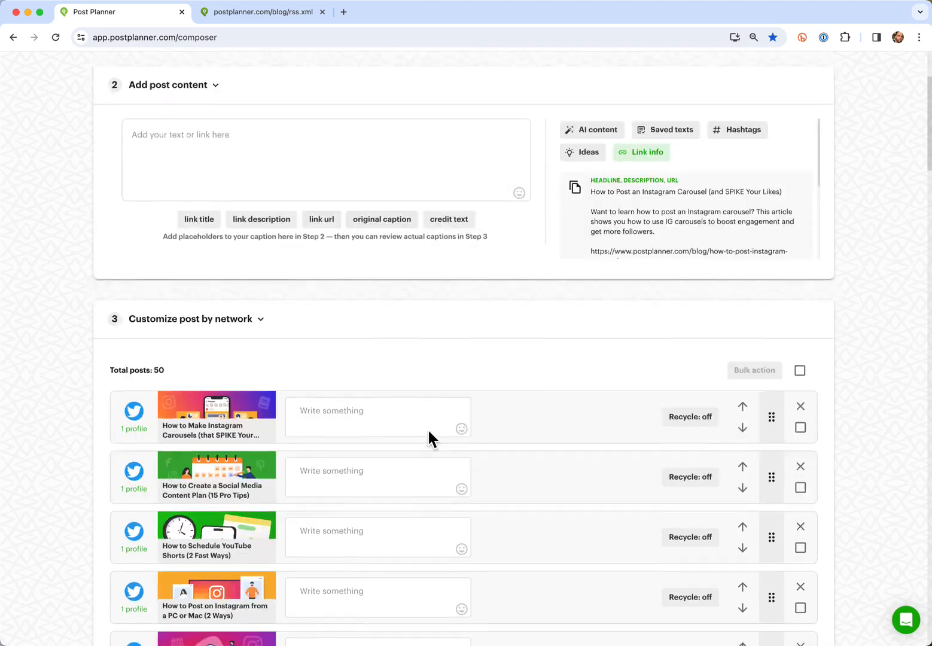
{"action": "scroll", "coordinate": [497, 356], "scroll_direction": "up", "scroll_amount": 2}
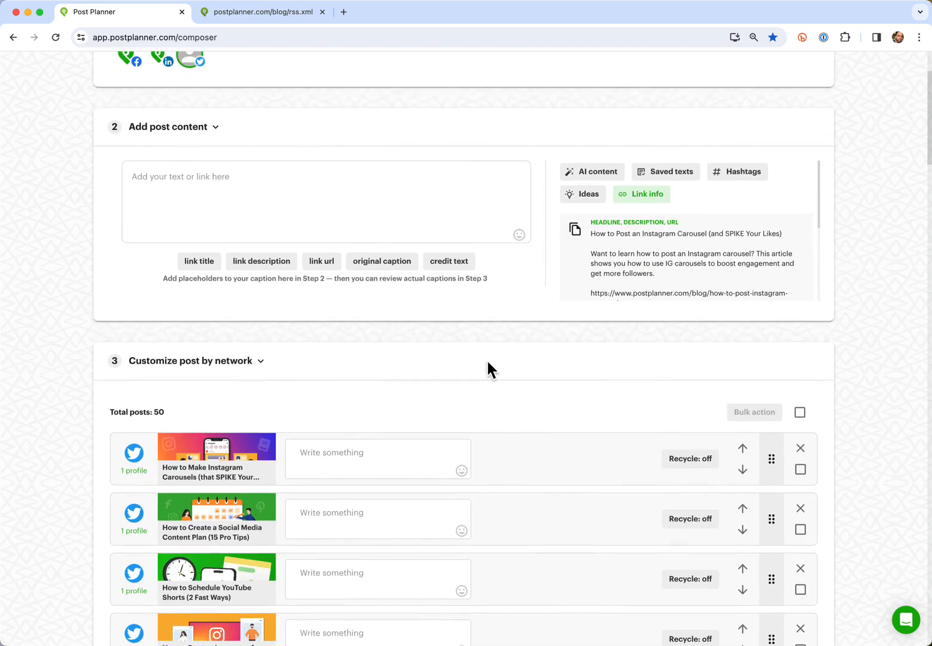
Step: Caption all the article posts with the link description placeholder, a blank line and the link URL placeholder
{"action": "left_click", "coordinate": [258, 263]}
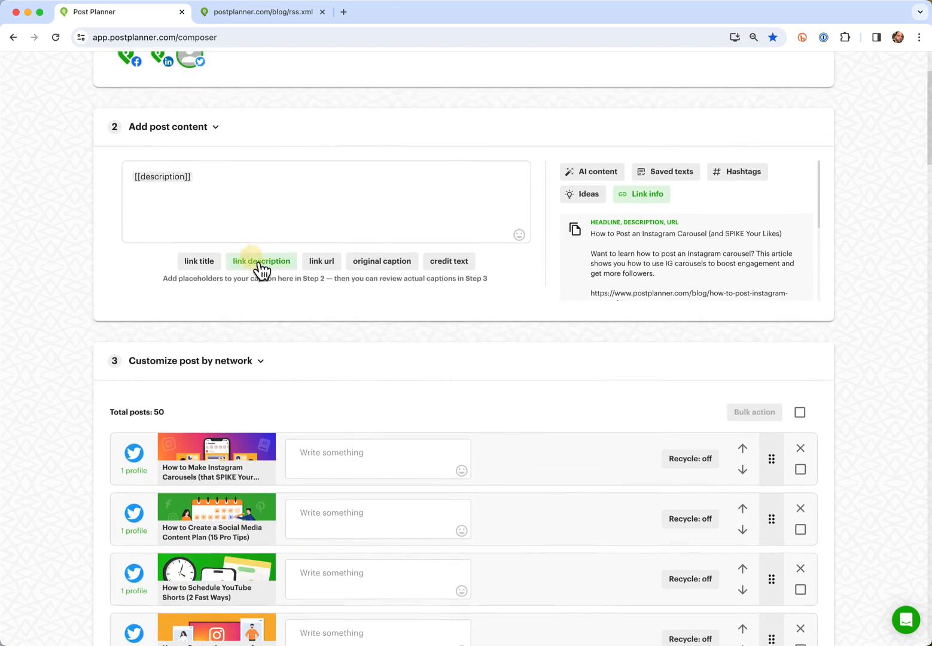
{"action": "left_click", "coordinate": [222, 190]}
{"action": "key", "text": "Return"}
{"action": "key", "text": "Return"}
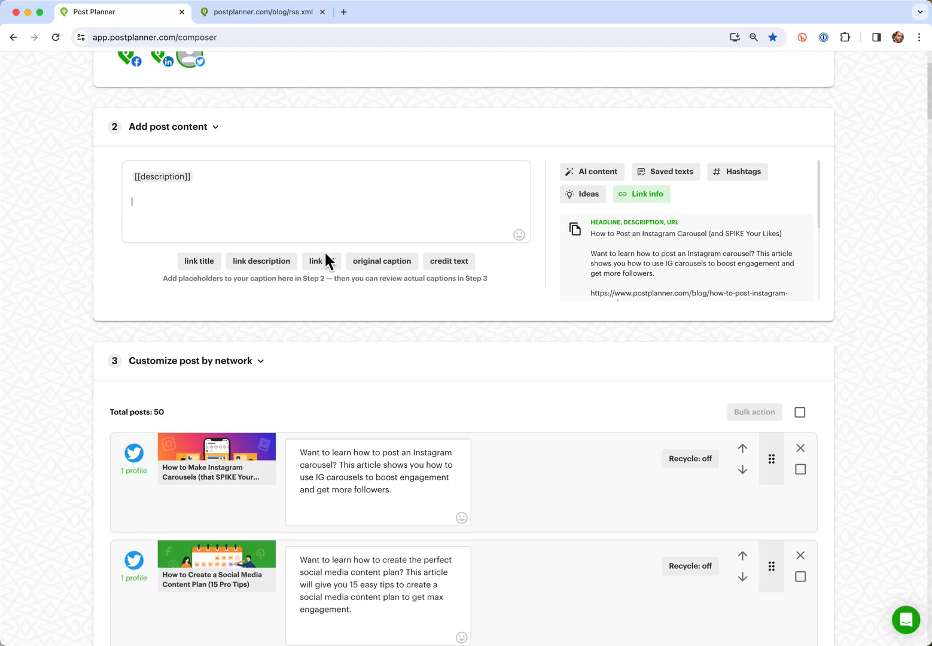
{"action": "left_click", "coordinate": [323, 261]}
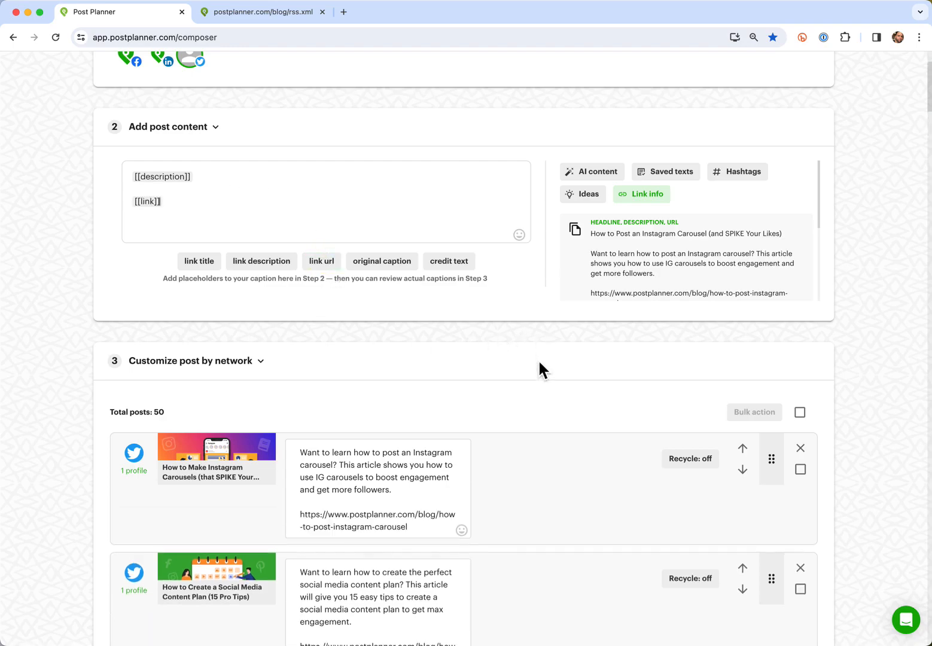
Step: Check the generated captions, set the first Twitter article post to recycle forever and apply that setting to all posts
{"action": "scroll", "coordinate": [548, 378], "scroll_direction": "down", "scroll_amount": 20}
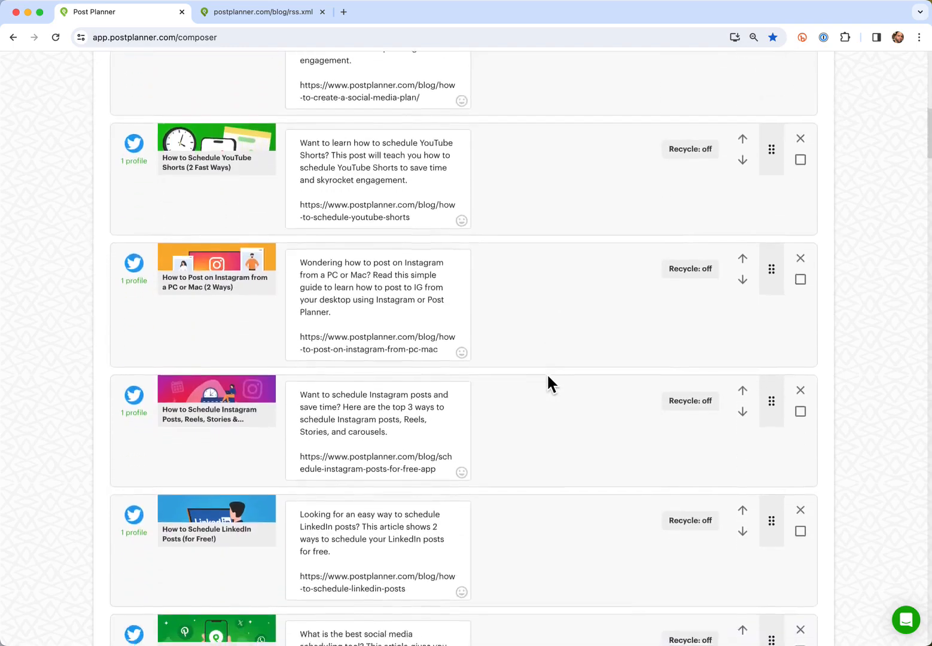
{"action": "scroll", "coordinate": [548, 378], "scroll_direction": "down", "scroll_amount": 20}
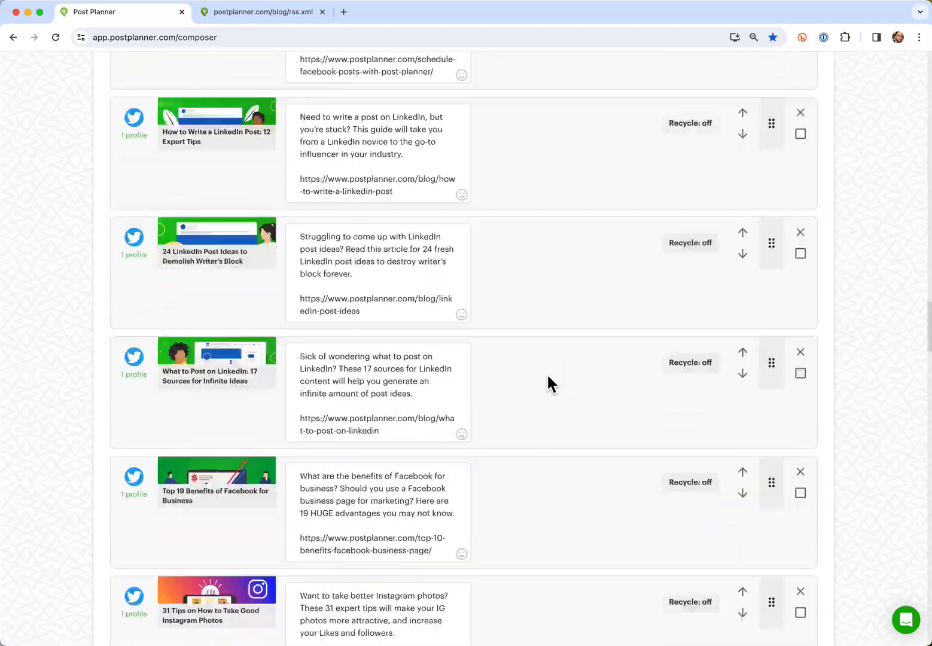
{"action": "scroll", "coordinate": [549, 383], "scroll_direction": "down", "scroll_amount": 20}
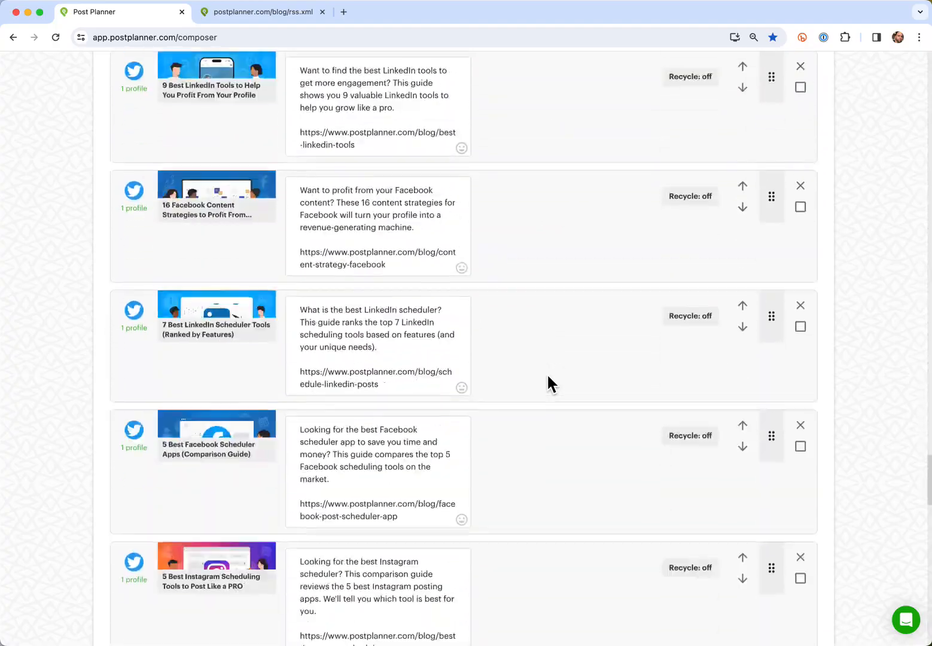
{"action": "scroll", "coordinate": [546, 373], "scroll_direction": "up", "scroll_amount": 20}
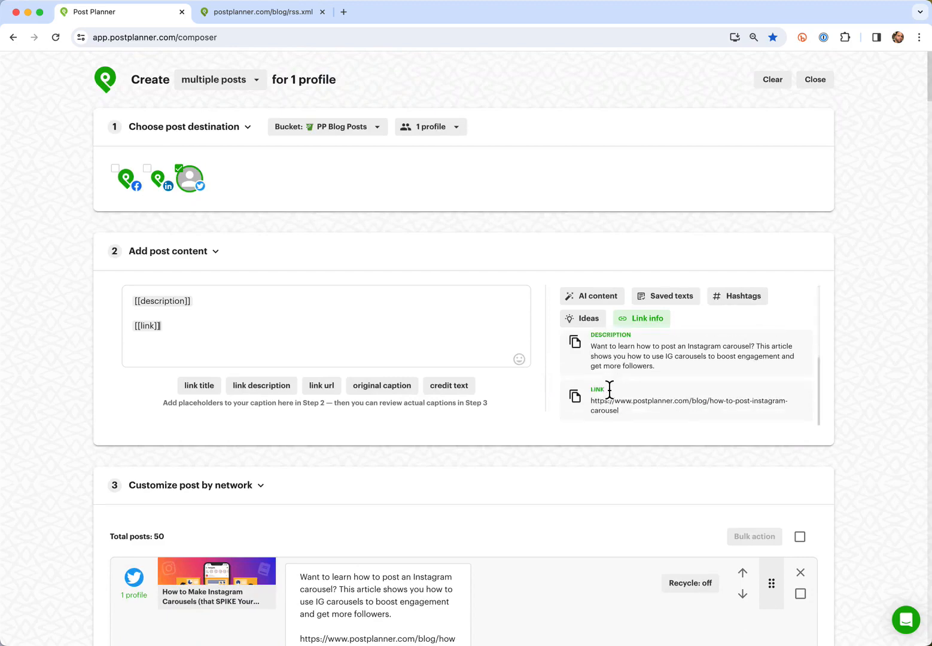
{"action": "scroll", "coordinate": [619, 451], "scroll_direction": "down", "scroll_amount": 4}
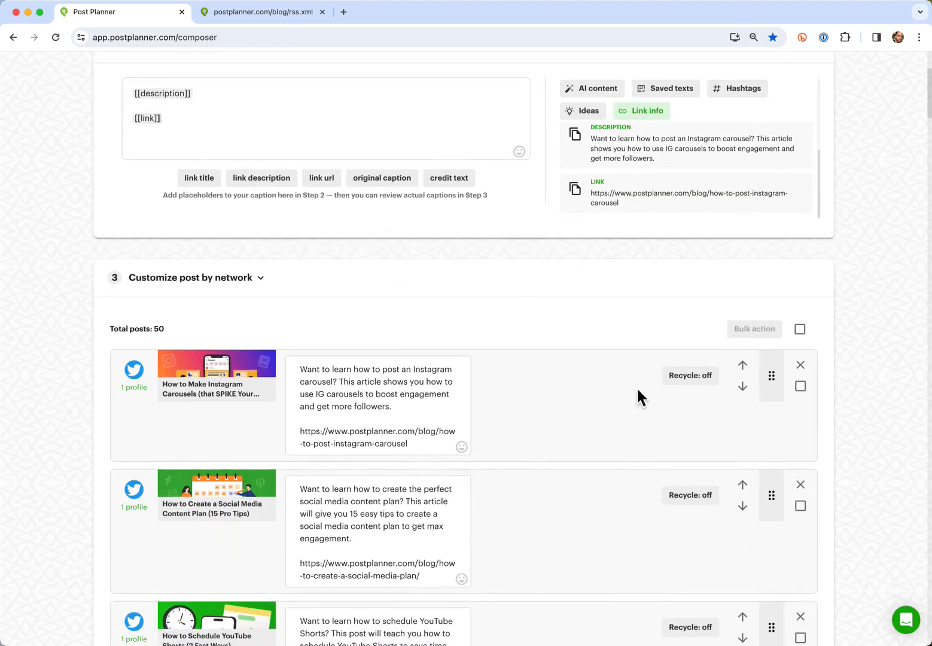
{"action": "left_click", "coordinate": [690, 380]}
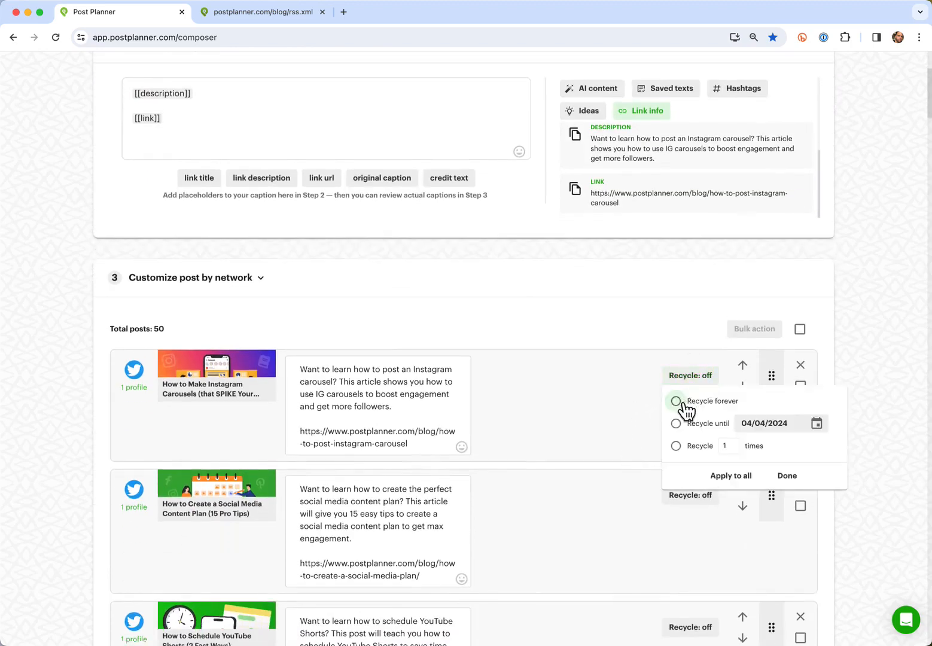
{"action": "left_click", "coordinate": [676, 399]}
{"action": "left_click", "coordinate": [694, 383]}
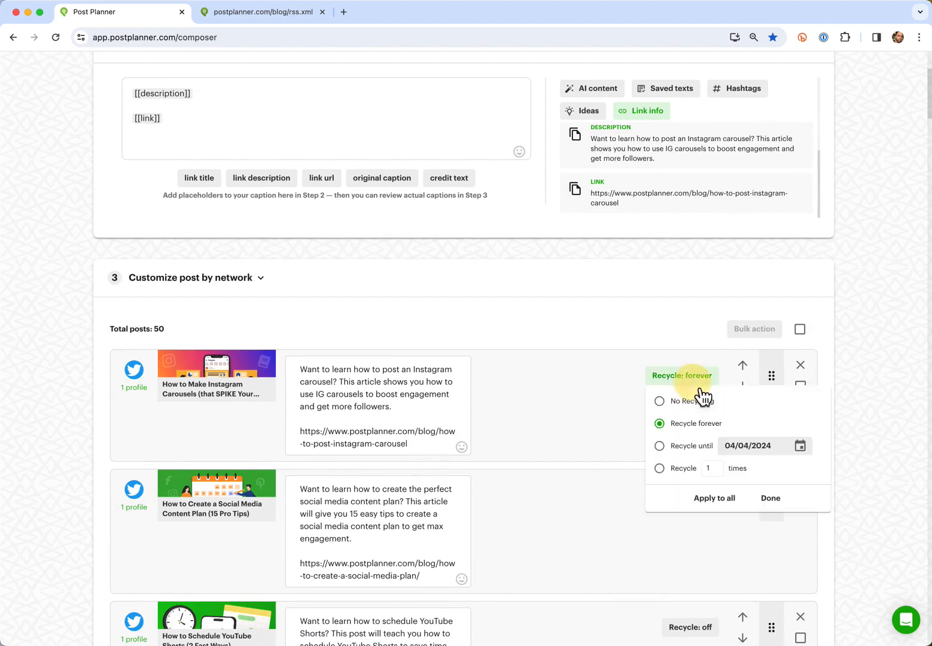
{"action": "left_click", "coordinate": [721, 498]}
Step: Save all the Twitter article posts to the PP Blog Posts bucket
{"action": "scroll", "coordinate": [601, 338], "scroll_direction": "down", "scroll_amount": 2}
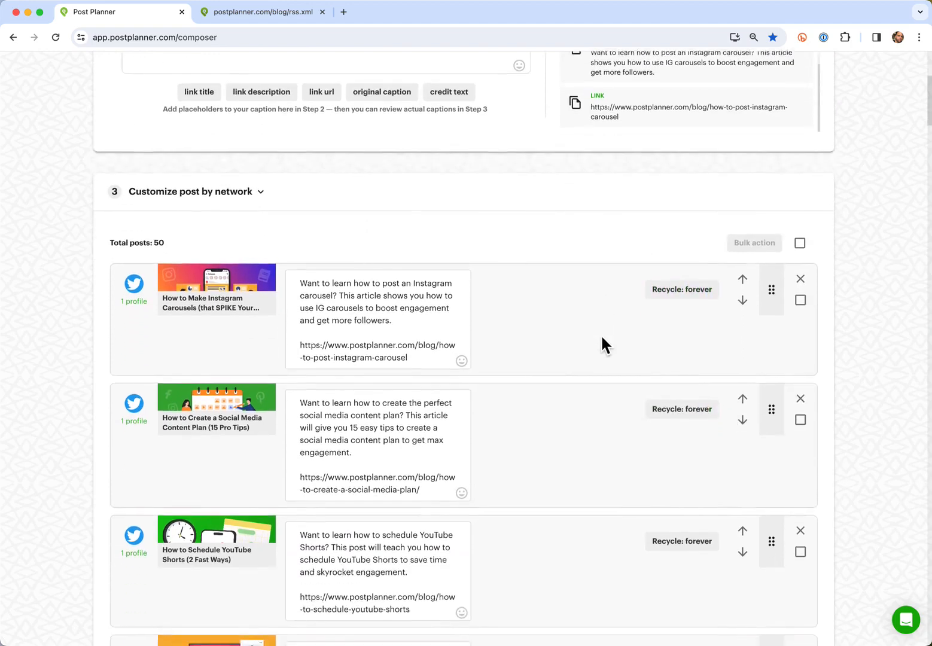
{"action": "scroll", "coordinate": [602, 338], "scroll_direction": "up", "scroll_amount": 1}
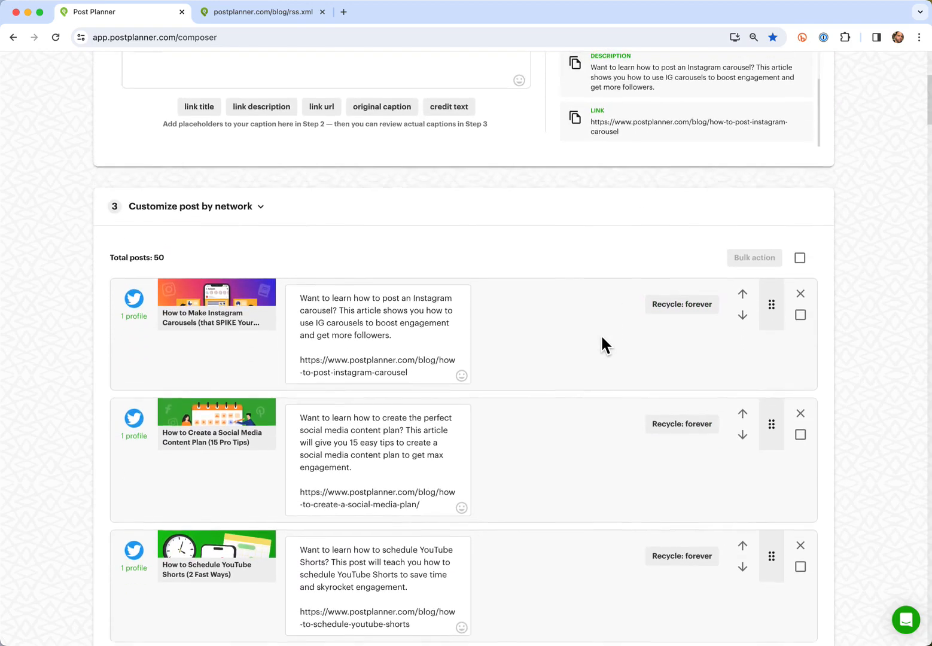
{"action": "scroll", "coordinate": [601, 333], "scroll_direction": "down", "scroll_amount": 20}
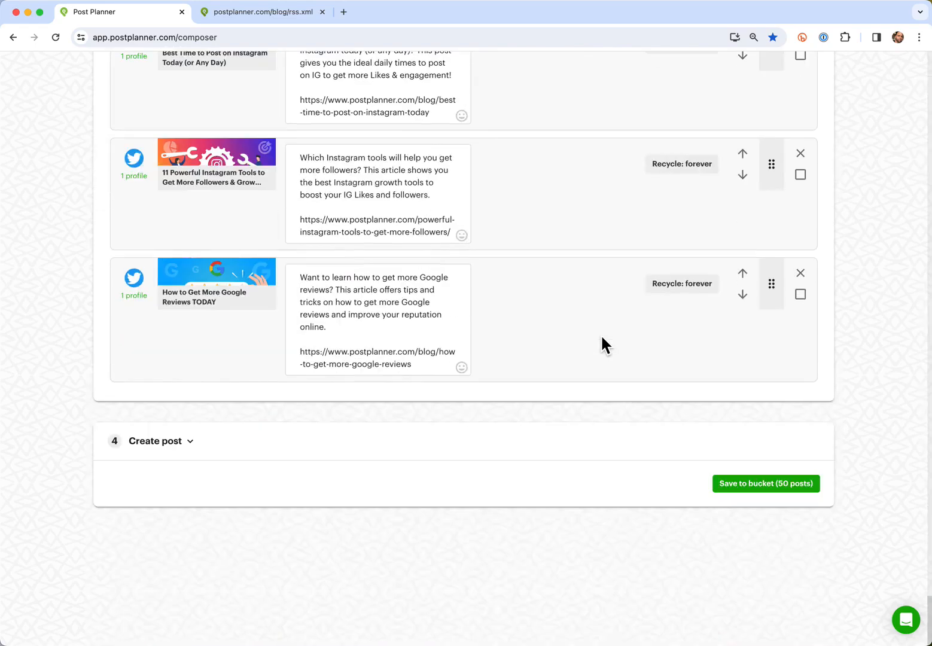
{"action": "left_click", "coordinate": [767, 485]}
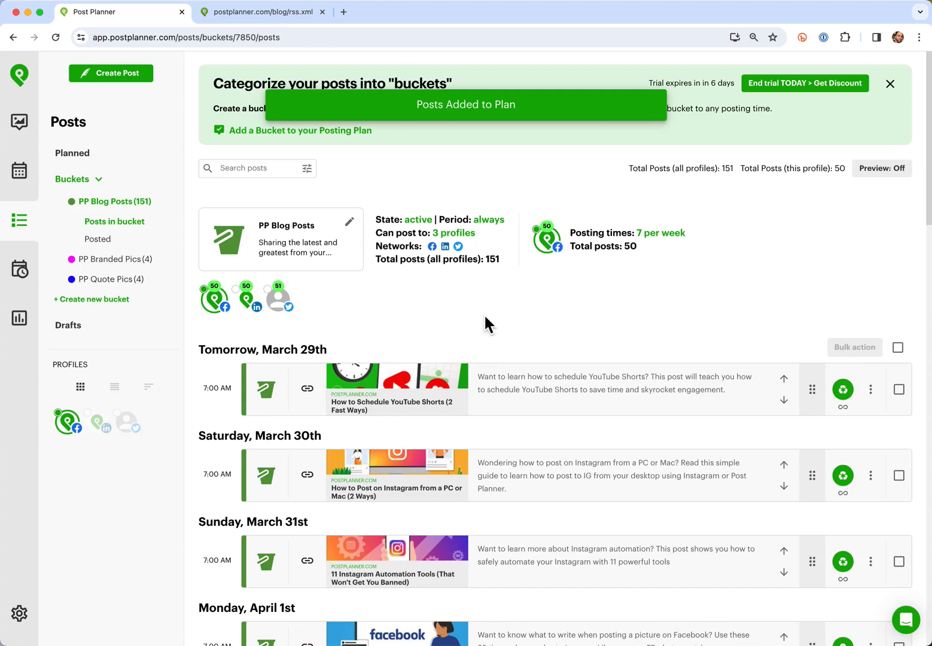
Step: Delete the "How to Get More Likes on Facebook (25 Pro Tips)" post from the bucket's Twitter profile
{"action": "left_click", "coordinate": [281, 302]}
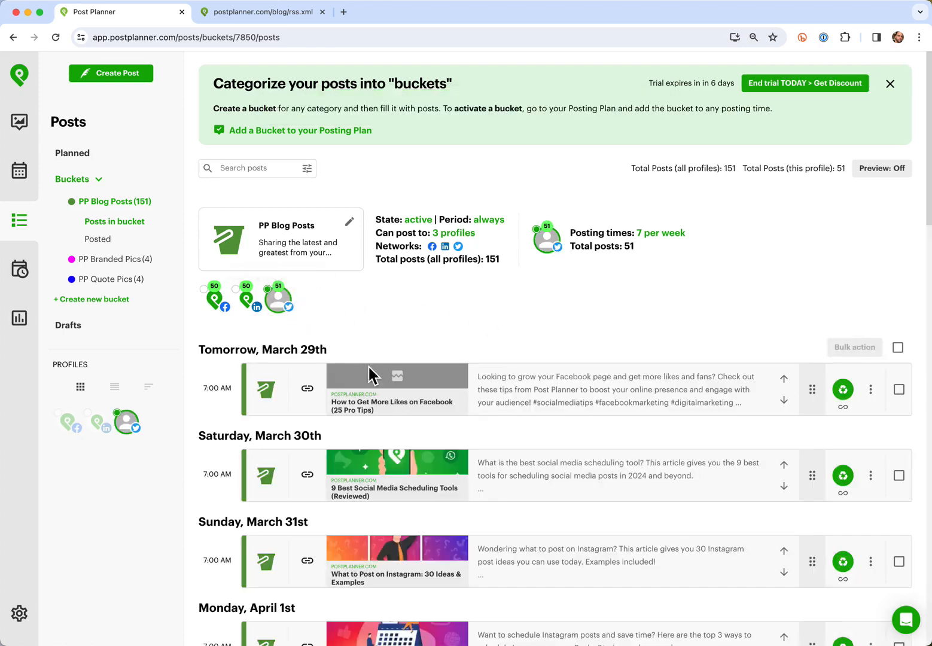
{"action": "left_click", "coordinate": [899, 389]}
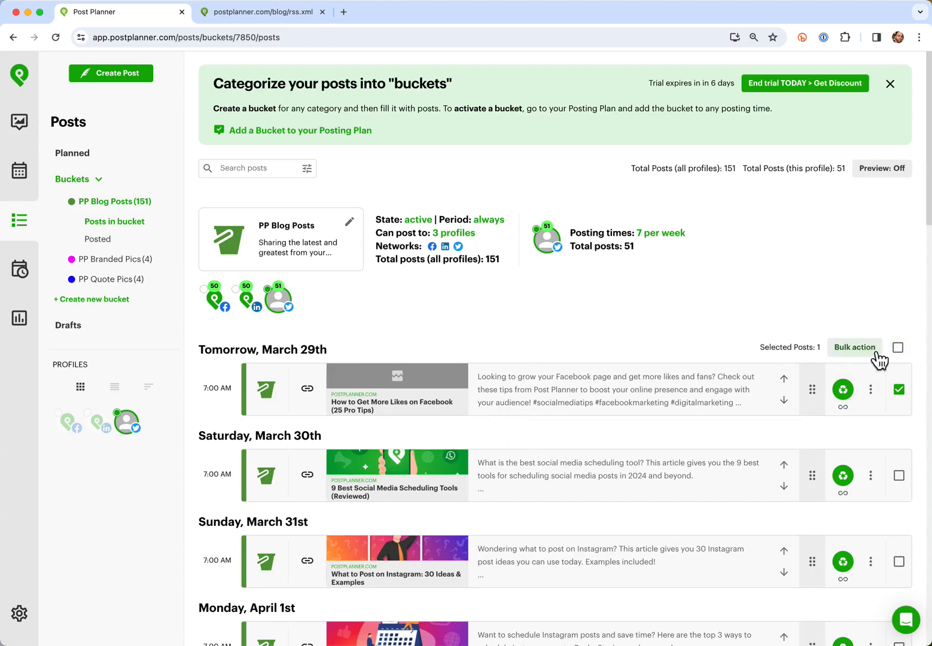
{"action": "left_click", "coordinate": [855, 347]}
{"action": "left_click", "coordinate": [238, 306]}
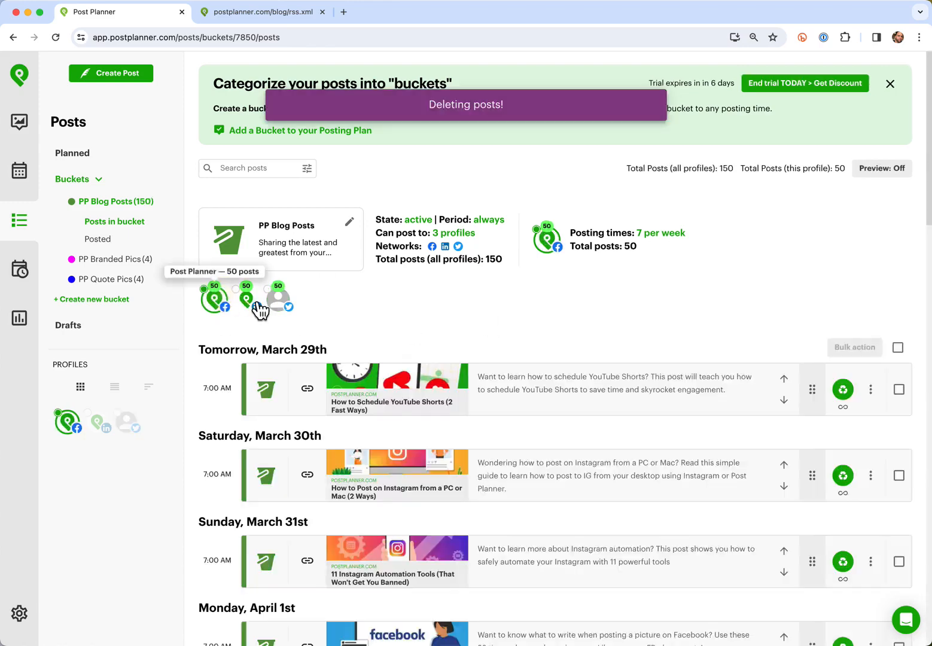
{"action": "left_click", "coordinate": [287, 310]}
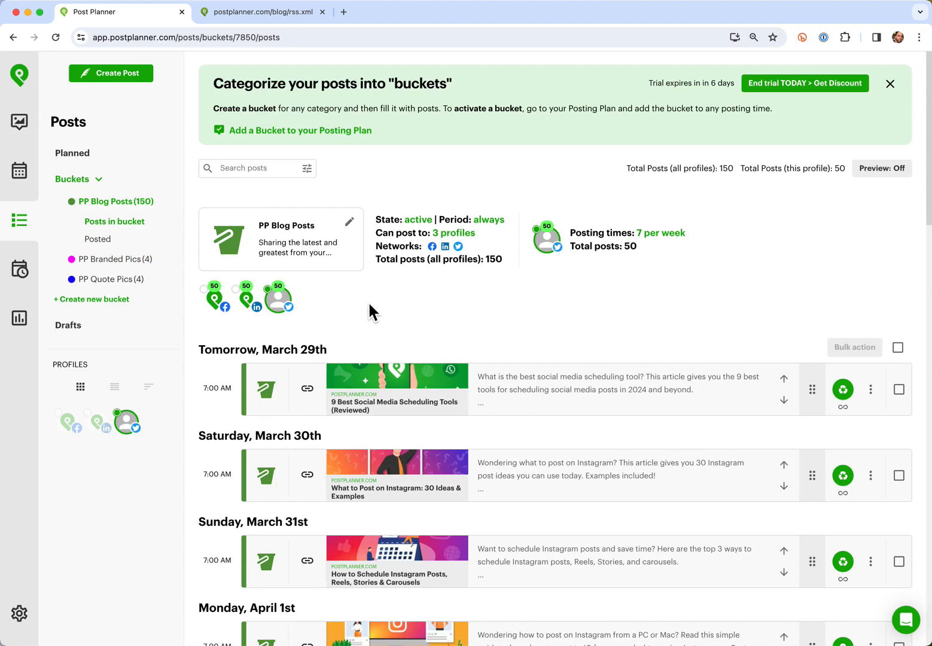
Step: Open the content stream Quotes (13), showing images from the last 12 months sorted by likes
{"action": "left_click", "coordinate": [26, 126]}
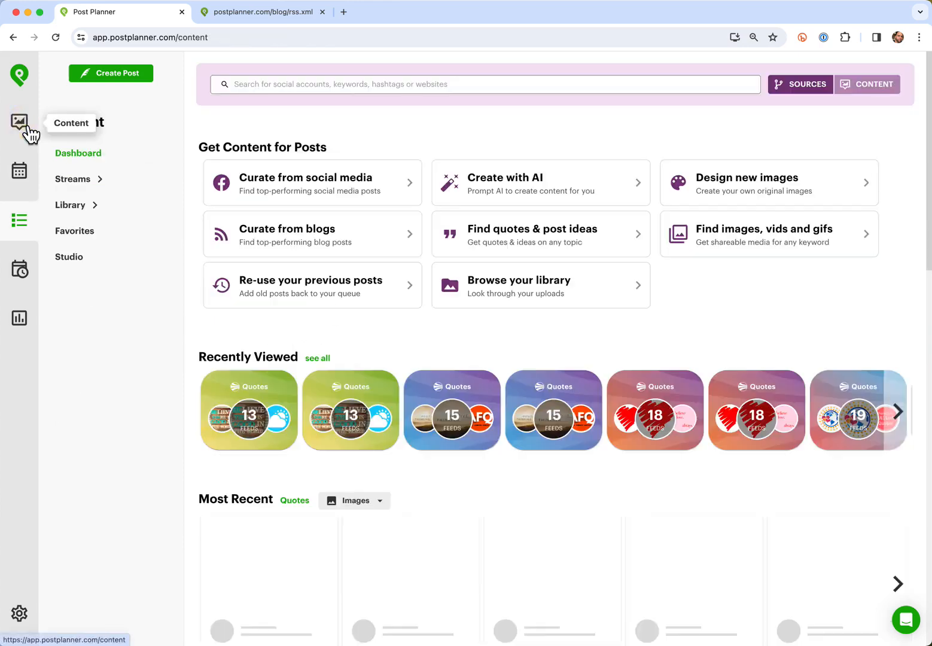
{"action": "left_click", "coordinate": [92, 188]}
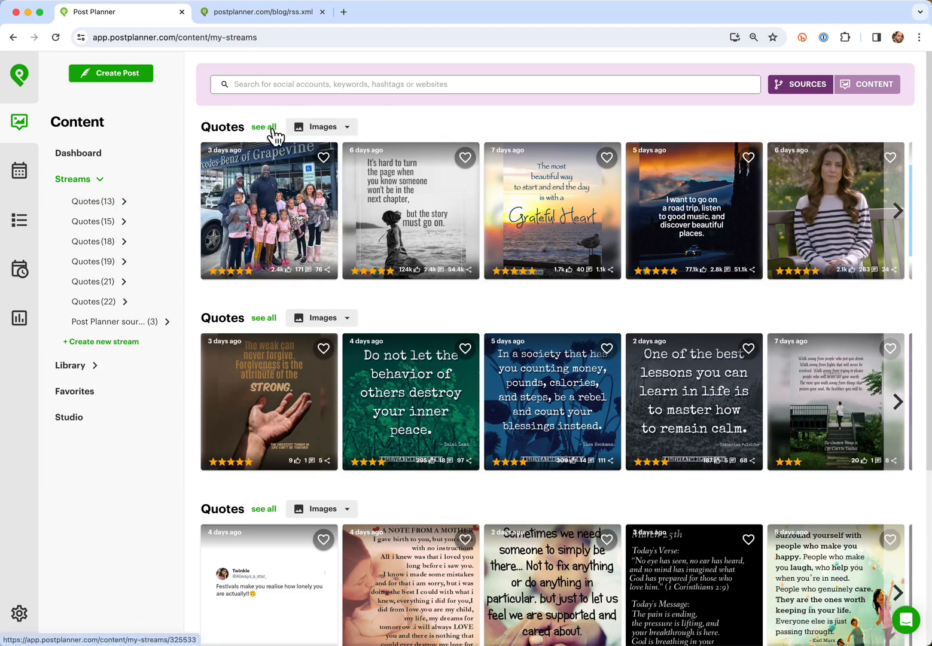
{"action": "left_click", "coordinate": [109, 202]}
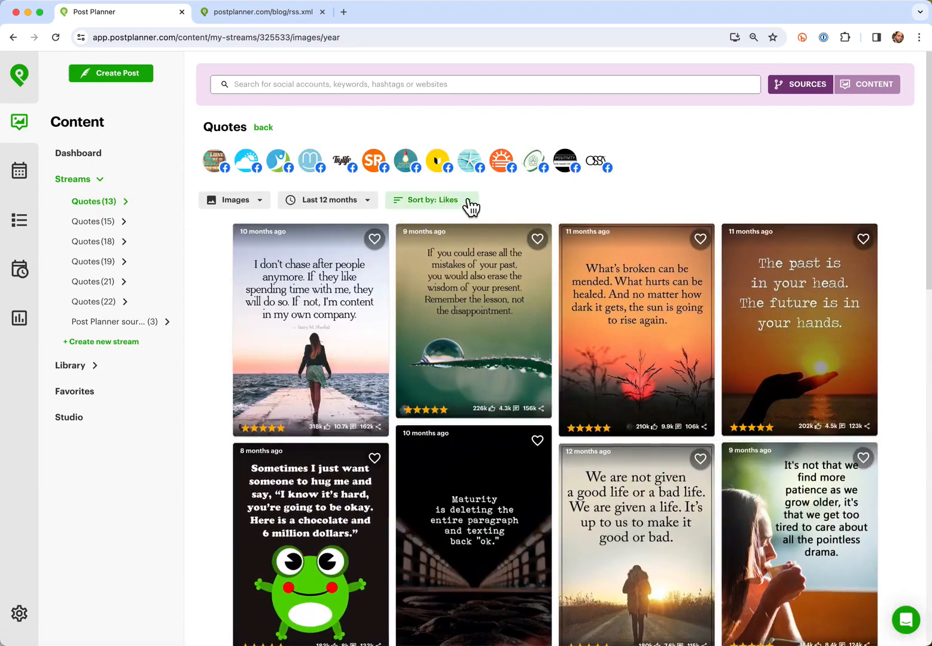
Step: Select five quote images for posts: erased mistakes, "What's broken can be mended", "The past is in your head", "Maturity is deleting" and "One day you will realize"
{"action": "mouse_move", "coordinate": [407, 257]}
{"action": "mouse_move", "coordinate": [466, 338]}
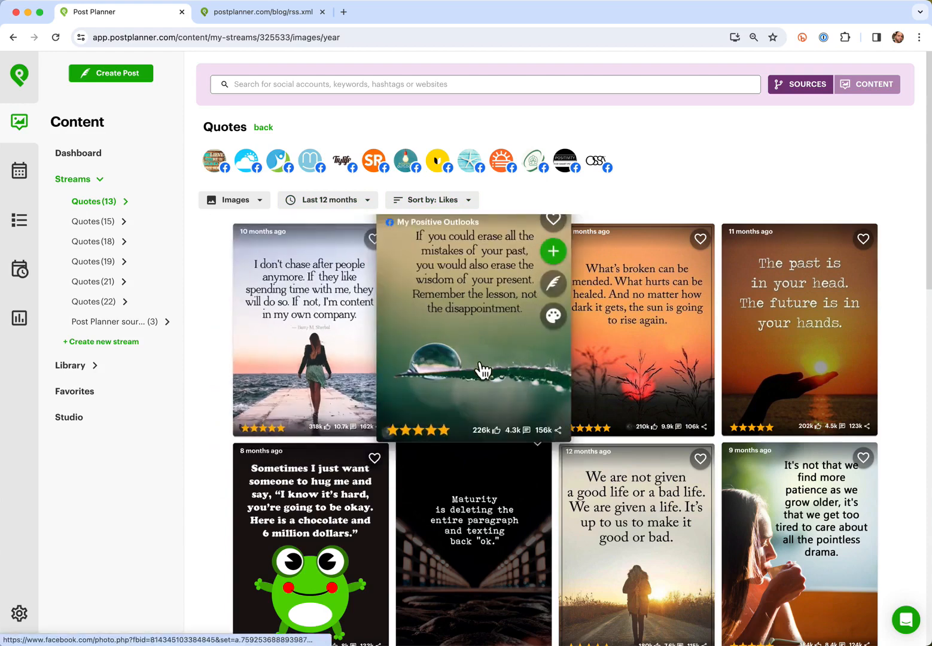
{"action": "left_click", "coordinate": [554, 251]}
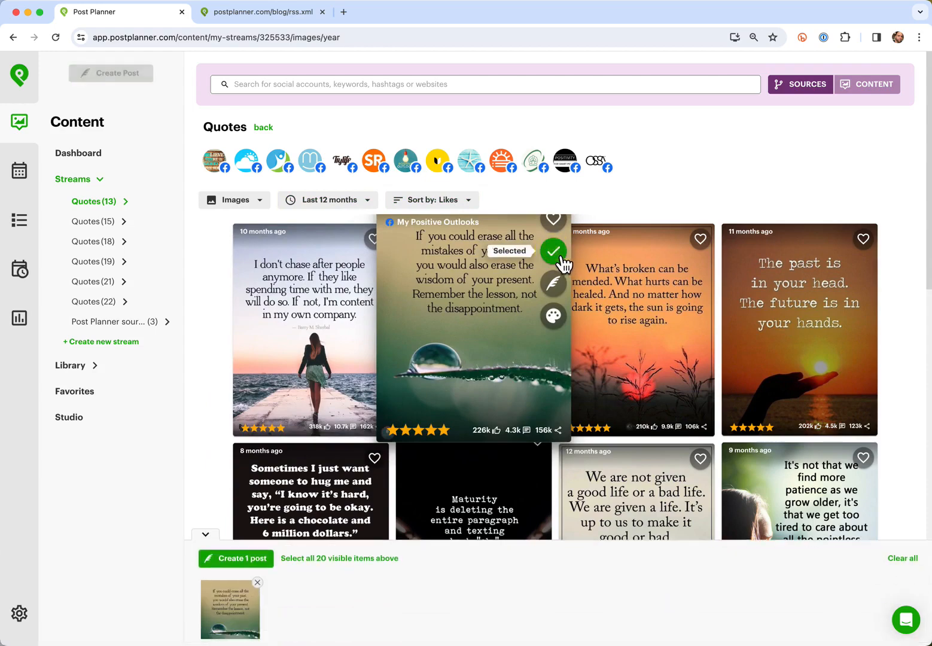
{"action": "left_click", "coordinate": [716, 250]}
{"action": "mouse_move", "coordinate": [816, 372]}
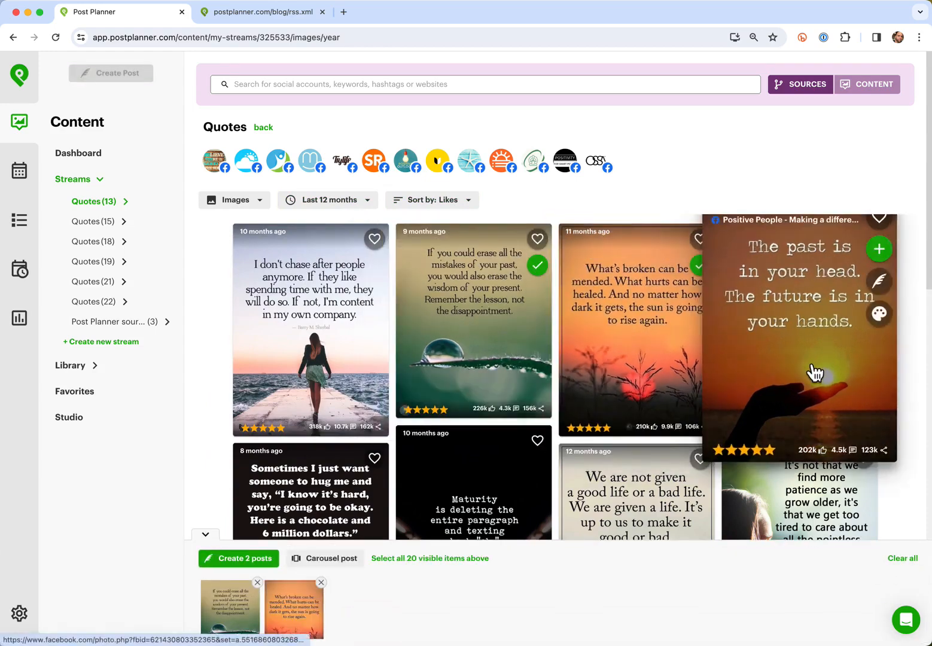
{"action": "left_click", "coordinate": [875, 252]}
{"action": "mouse_move", "coordinate": [615, 346]}
{"action": "scroll", "coordinate": [615, 346], "scroll_direction": "down", "scroll_amount": 3}
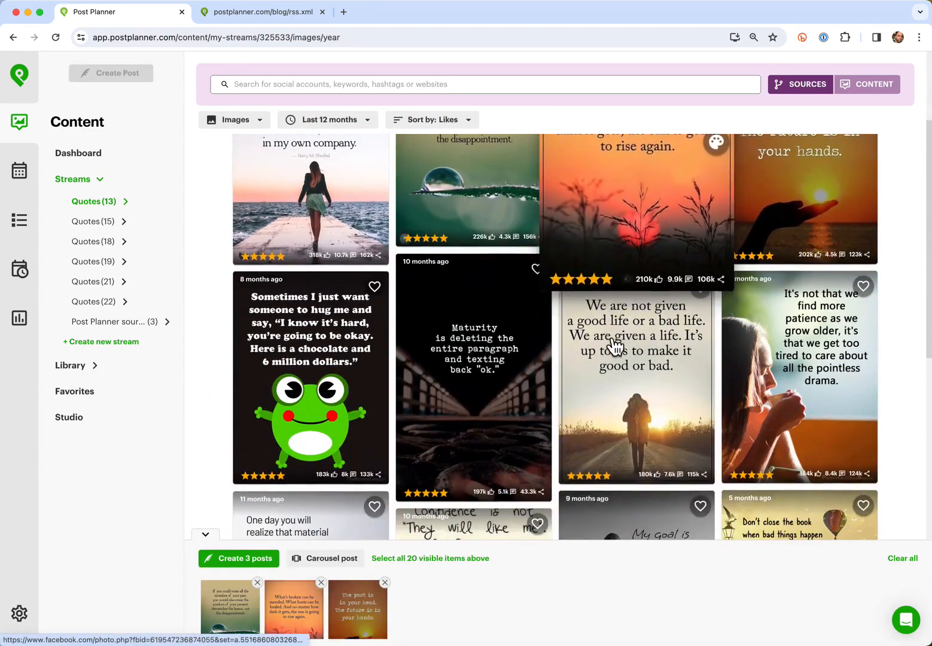
{"action": "mouse_move", "coordinate": [483, 401]}
{"action": "scroll", "coordinate": [472, 445], "scroll_direction": "down", "scroll_amount": 1}
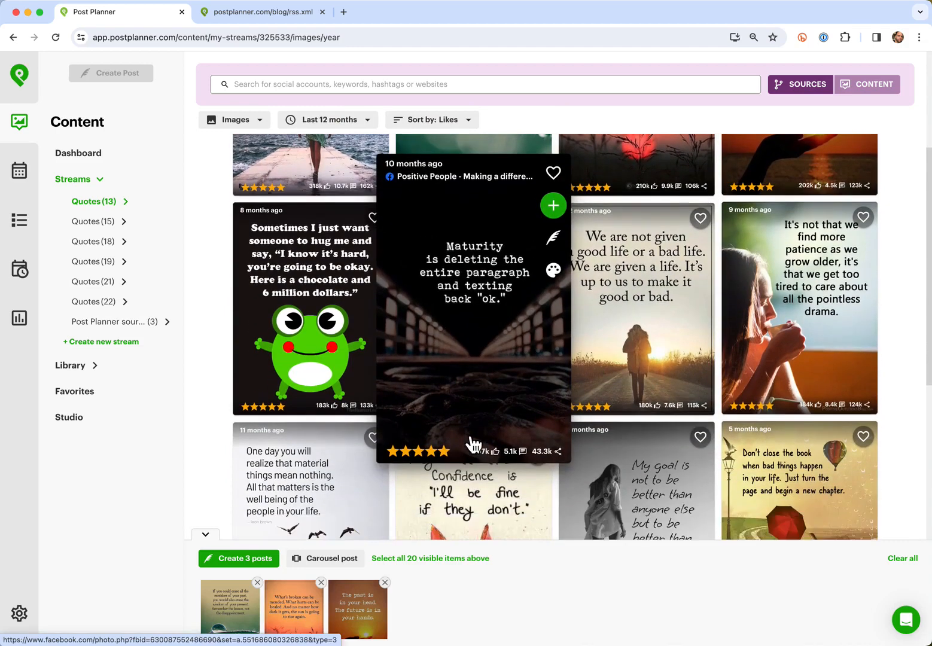
{"action": "left_click", "coordinate": [553, 205]}
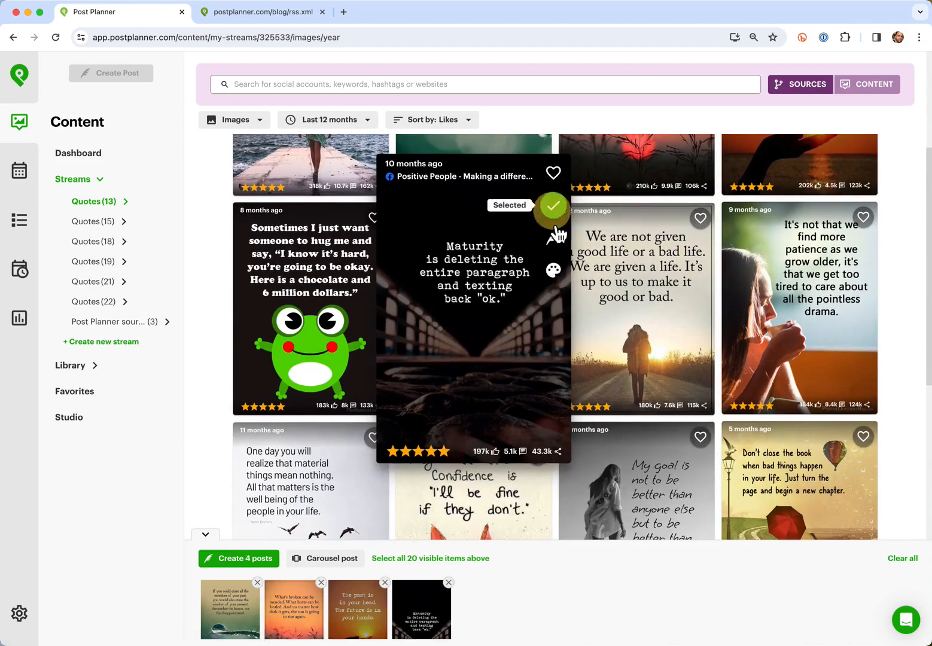
{"action": "mouse_move", "coordinate": [591, 379]}
{"action": "scroll", "coordinate": [591, 380], "scroll_direction": "down", "scroll_amount": 3}
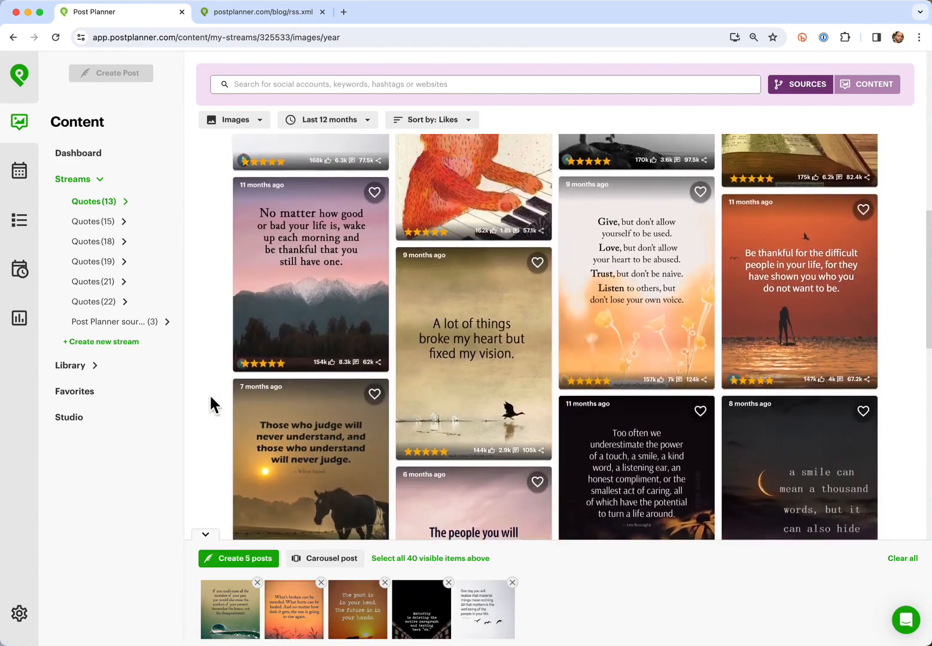
Step: Add the "Today, I refuse to stress myself out" quote image from the Quotes (13) stream to the selection
{"action": "scroll", "coordinate": [211, 398], "scroll_direction": "down", "scroll_amount": 3}
{"action": "scroll", "coordinate": [210, 393], "scroll_direction": "down", "scroll_amount": 3}
{"action": "left_click", "coordinate": [552, 333]}
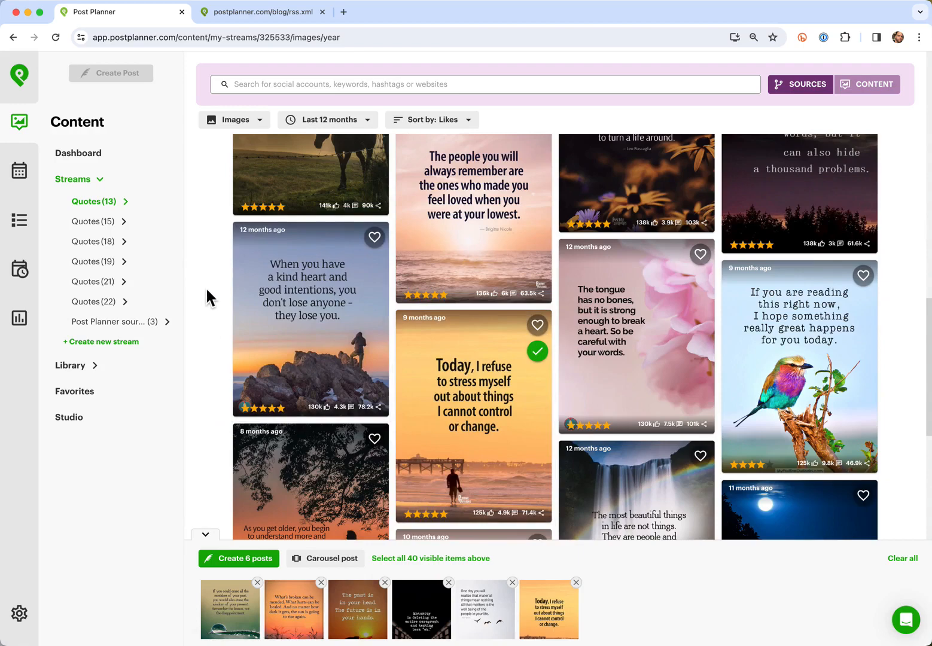
Step: From the Quotes (15) stream, select the "She quietly removed herself" and "My favorite childhood memory is having energy" images
{"action": "left_click", "coordinate": [102, 226]}
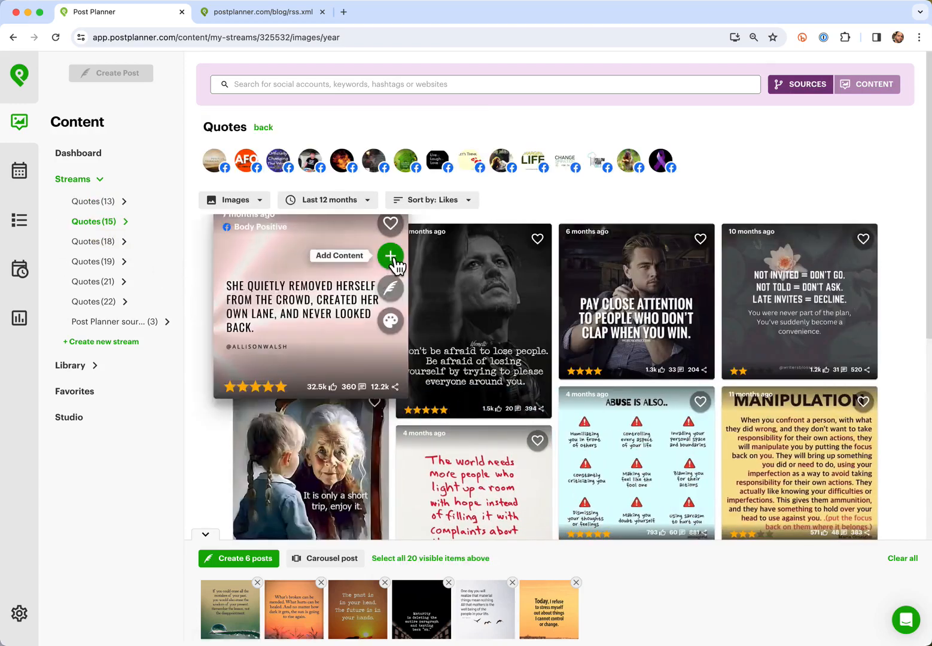
{"action": "left_click", "coordinate": [391, 257]}
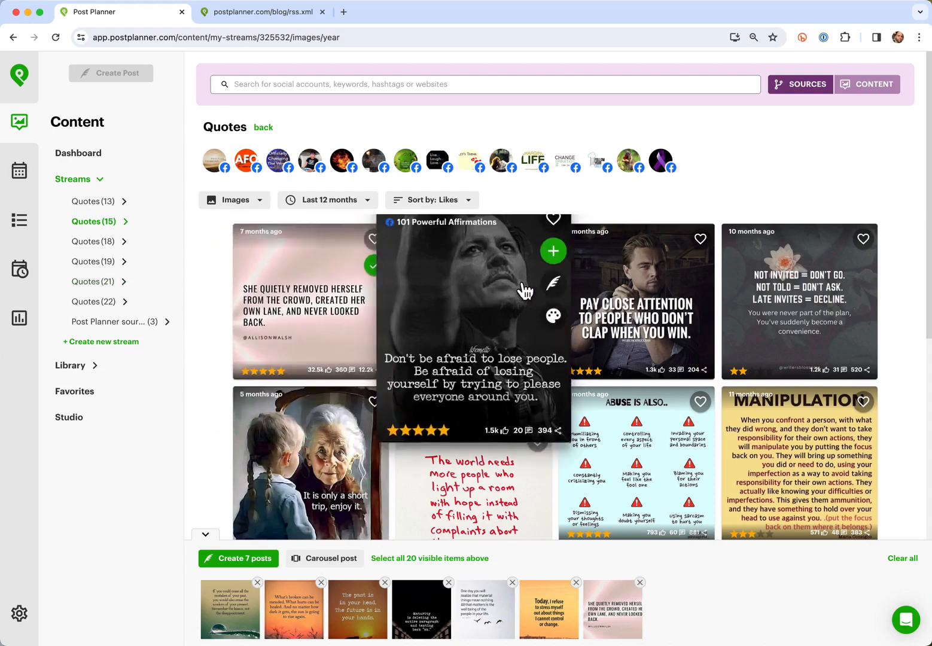
{"action": "scroll", "coordinate": [208, 308], "scroll_direction": "down", "scroll_amount": 5}
{"action": "mouse_move", "coordinate": [271, 337]}
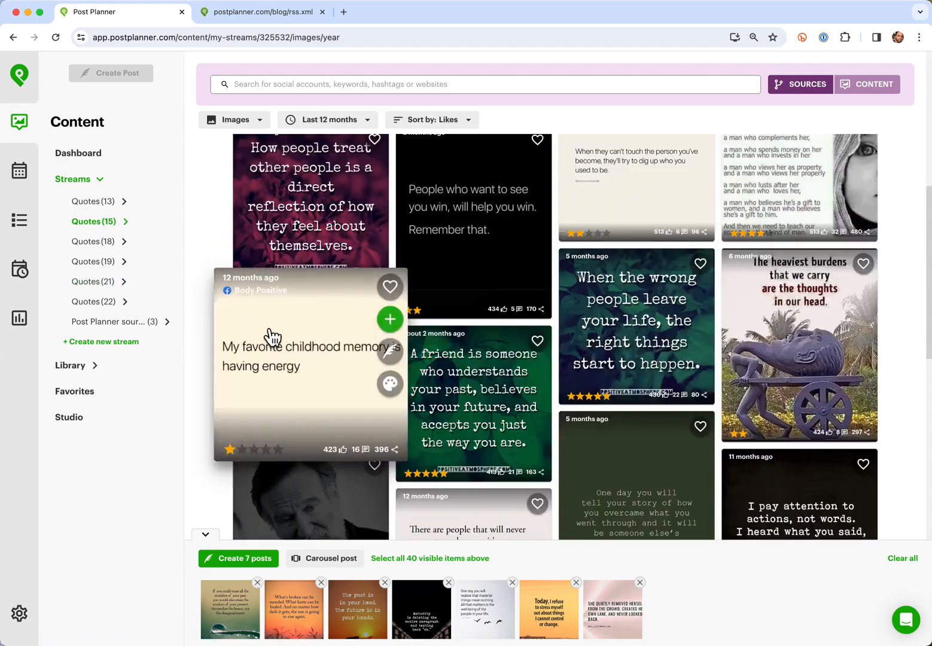
{"action": "left_click", "coordinate": [390, 319]}
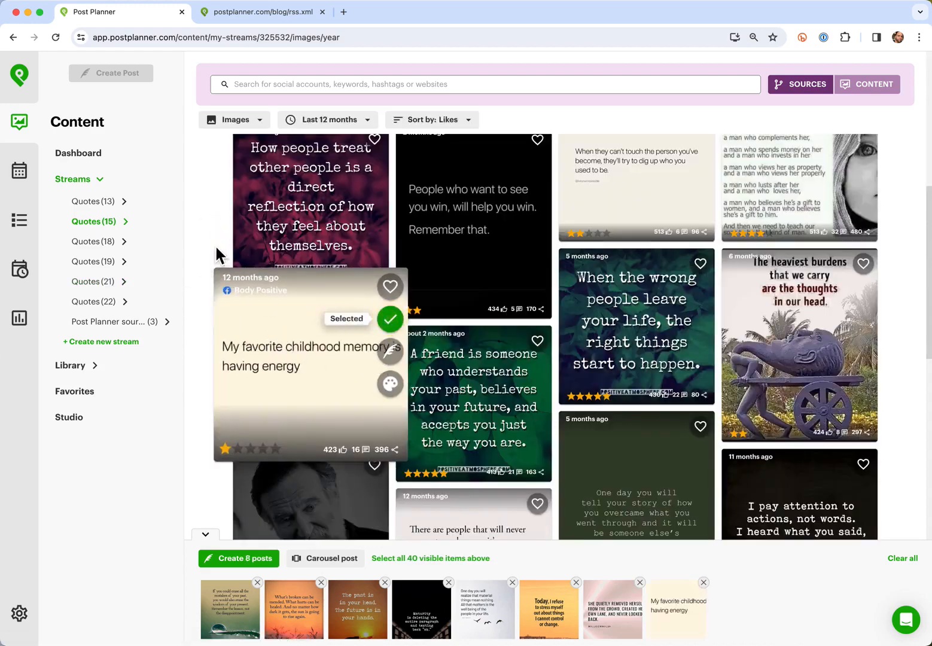
Step: From the Quotes (18) stream, select the "Welcome to adulthood" and "The fact that I procrastinate" images
{"action": "left_click", "coordinate": [112, 251]}
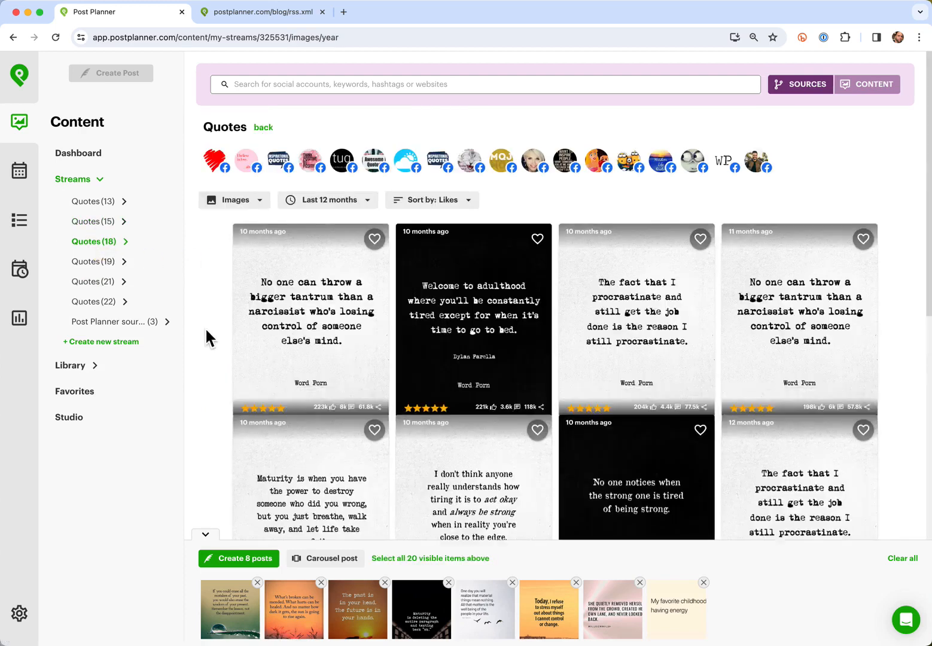
{"action": "mouse_move", "coordinate": [502, 320]}
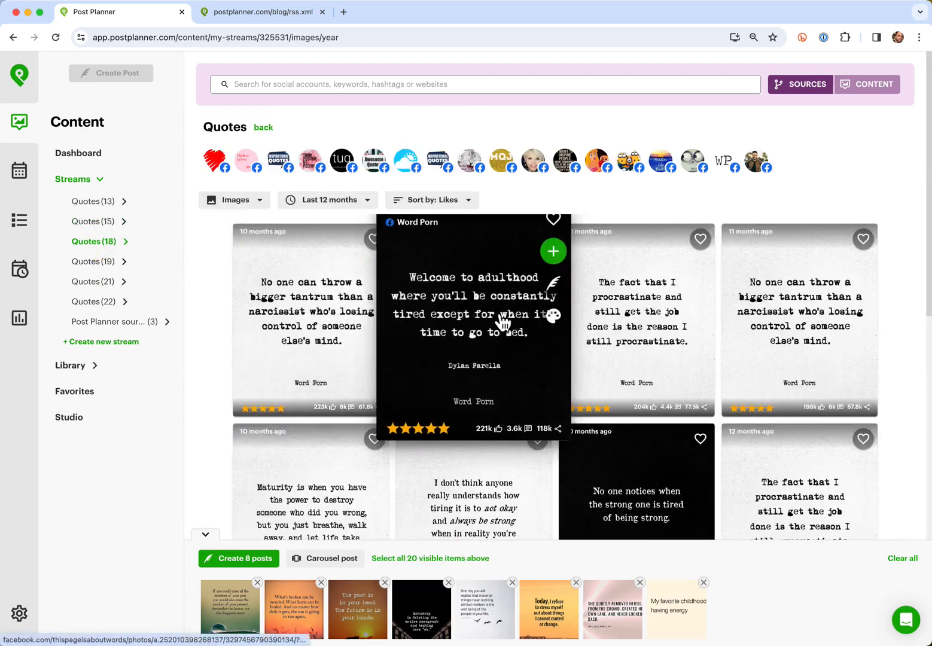
{"action": "left_click", "coordinate": [551, 256]}
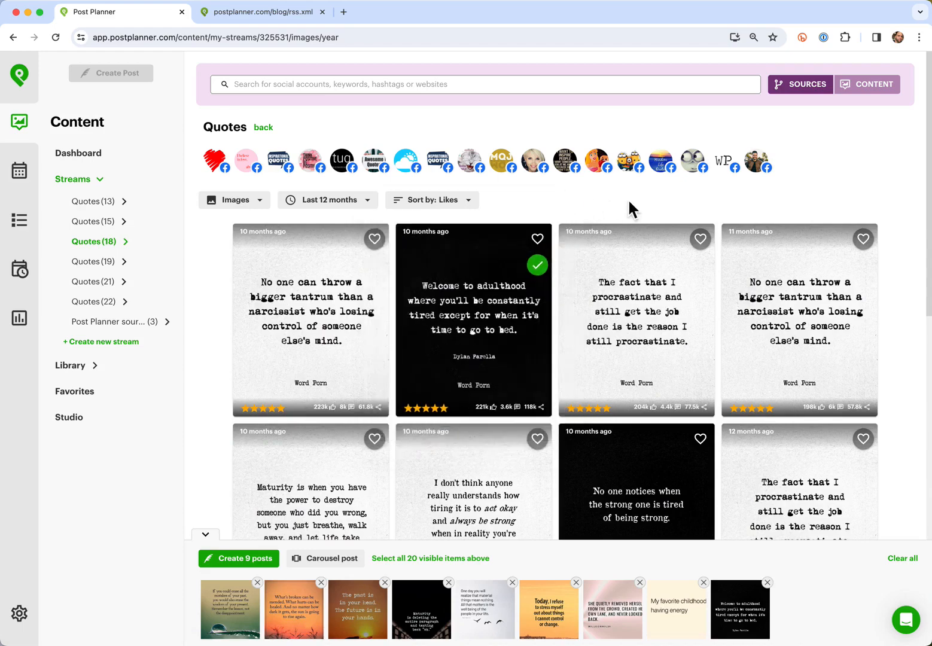
{"action": "mouse_move", "coordinate": [666, 276]}
{"action": "left_click", "coordinate": [717, 254]}
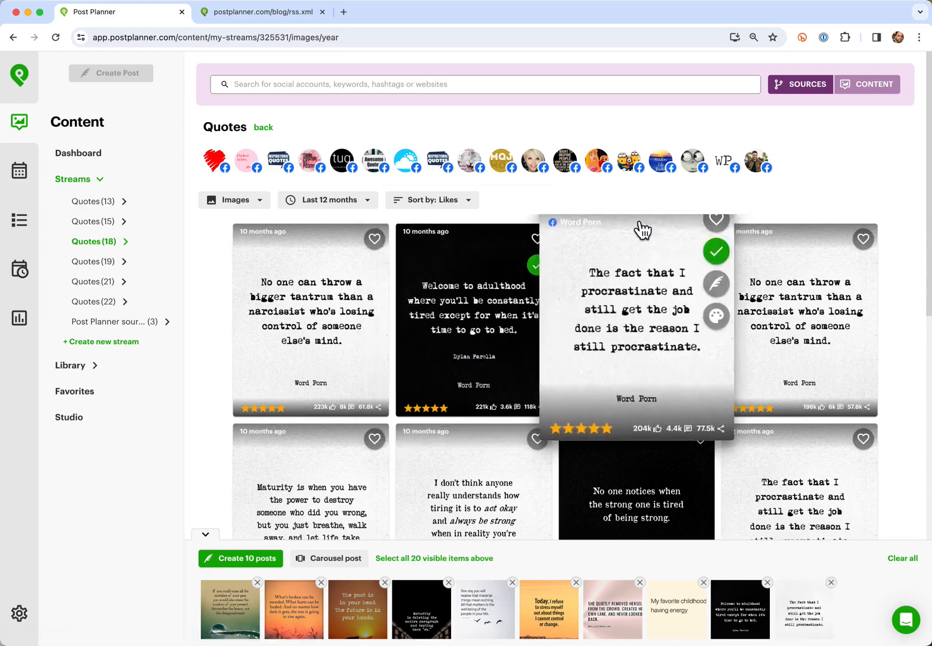
Step: From the Quotes (19) stream, select the "Strong women never give up", "We forget that waking up" and "Be who you are" images
{"action": "left_click", "coordinate": [117, 273]}
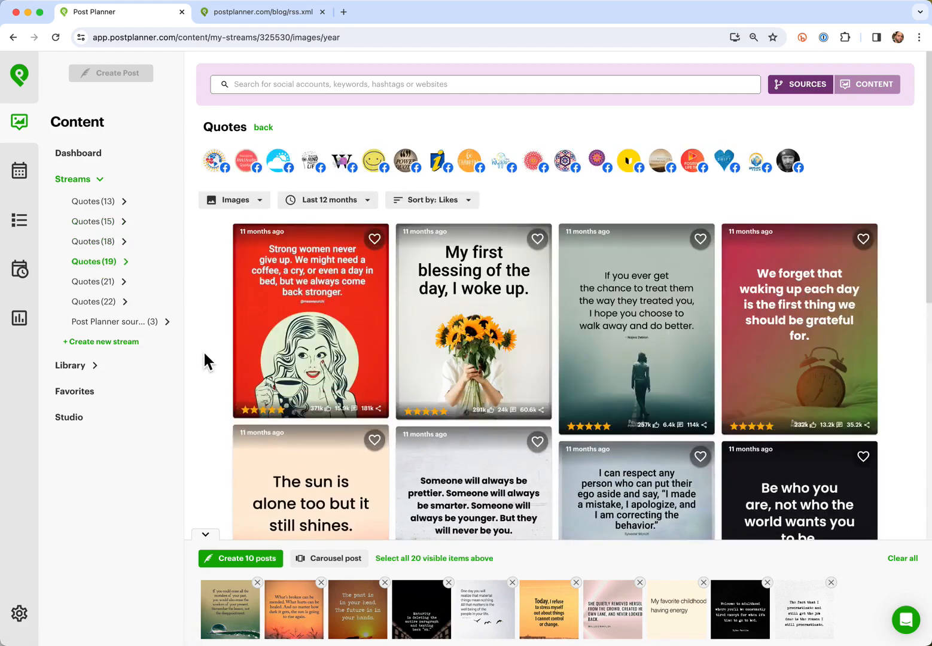
{"action": "mouse_move", "coordinate": [333, 285]}
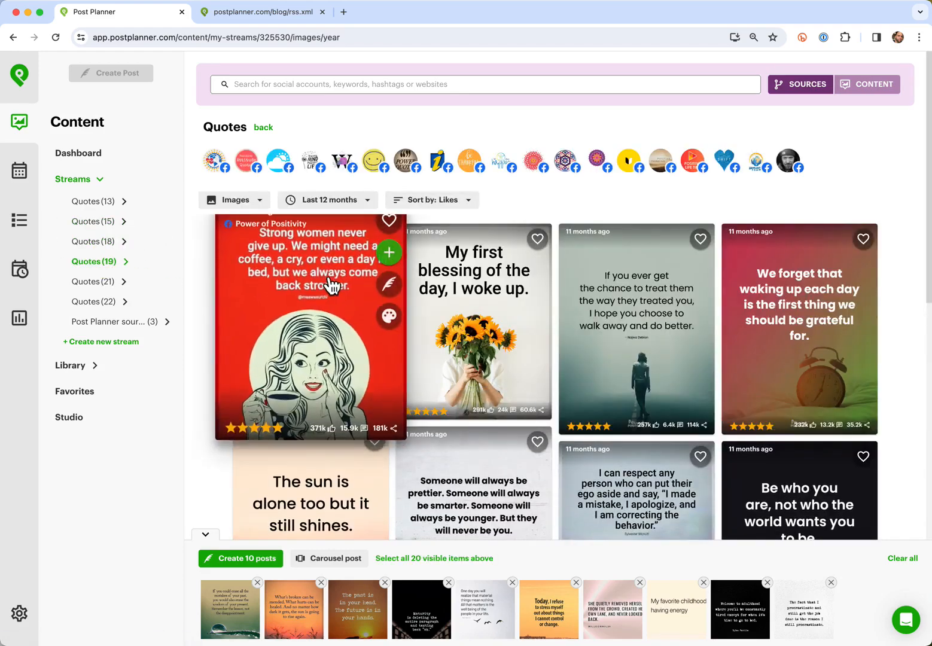
{"action": "left_click", "coordinate": [396, 260]}
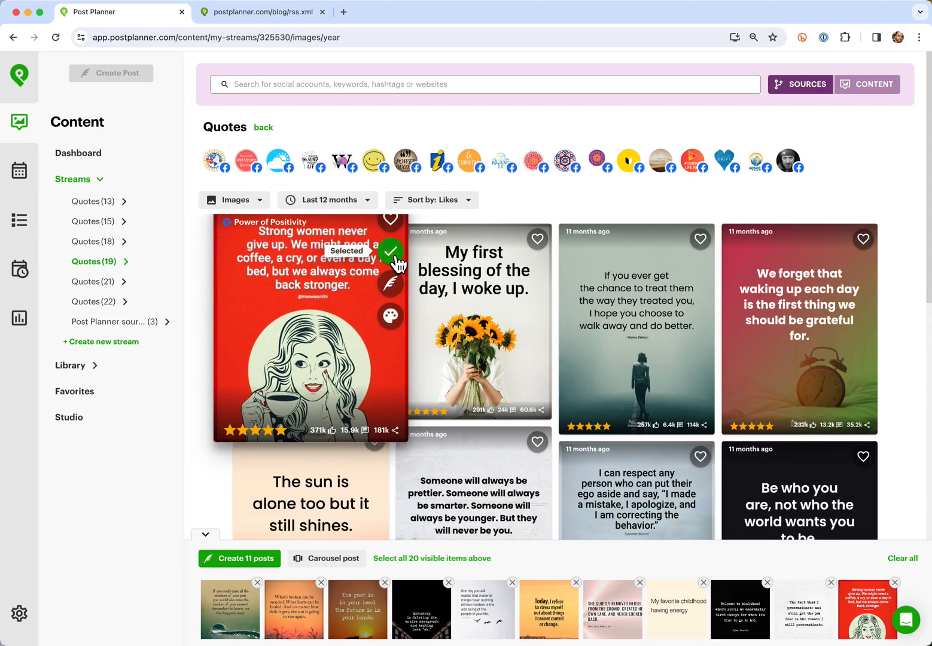
{"action": "scroll", "coordinate": [658, 251], "scroll_direction": "down", "scroll_amount": 2}
{"action": "mouse_move", "coordinate": [868, 179]}
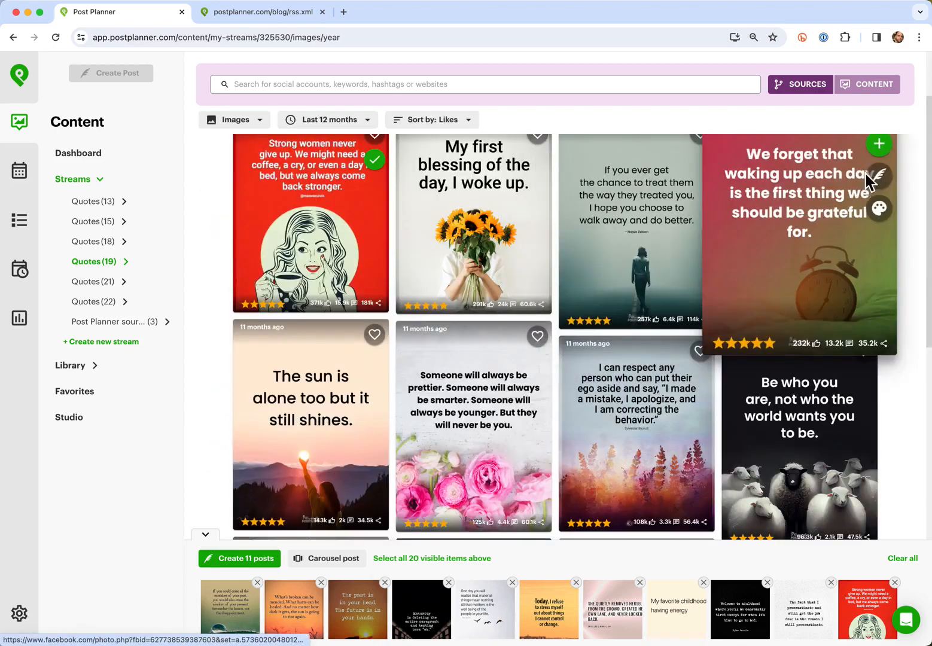
{"action": "left_click", "coordinate": [879, 144]}
{"action": "scroll", "coordinate": [882, 203], "scroll_direction": "down", "scroll_amount": 3}
{"action": "left_click", "coordinate": [879, 202]}
Step: Select the "3 months from now" and "Always stay humble and kind" images further down the Quotes (19) stream
{"action": "mouse_move", "coordinate": [304, 412]}
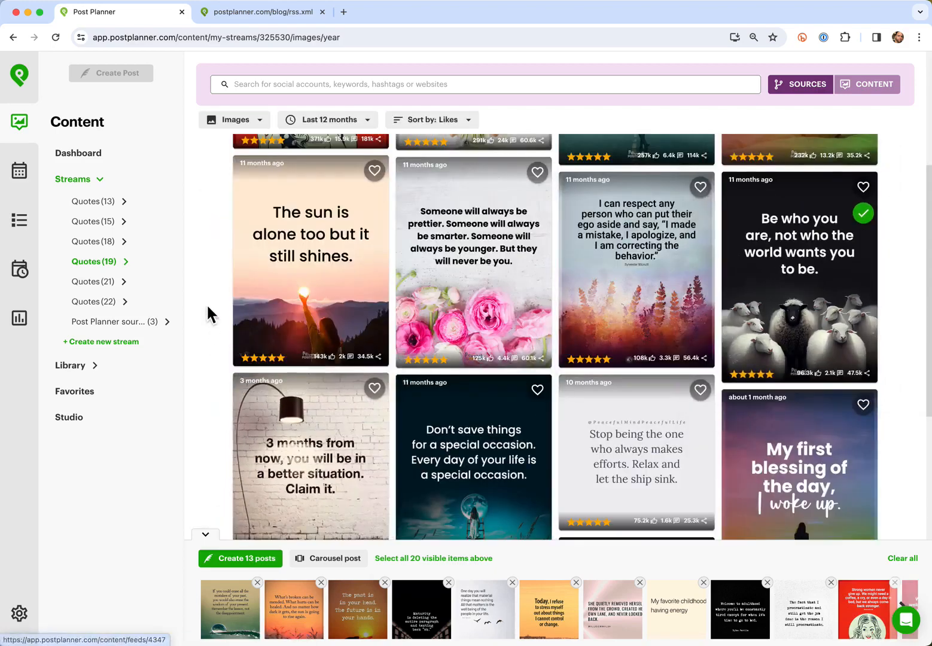
{"action": "scroll", "coordinate": [208, 312], "scroll_direction": "down", "scroll_amount": 3}
{"action": "left_click", "coordinate": [244, 349]}
{"action": "mouse_move", "coordinate": [635, 408]}
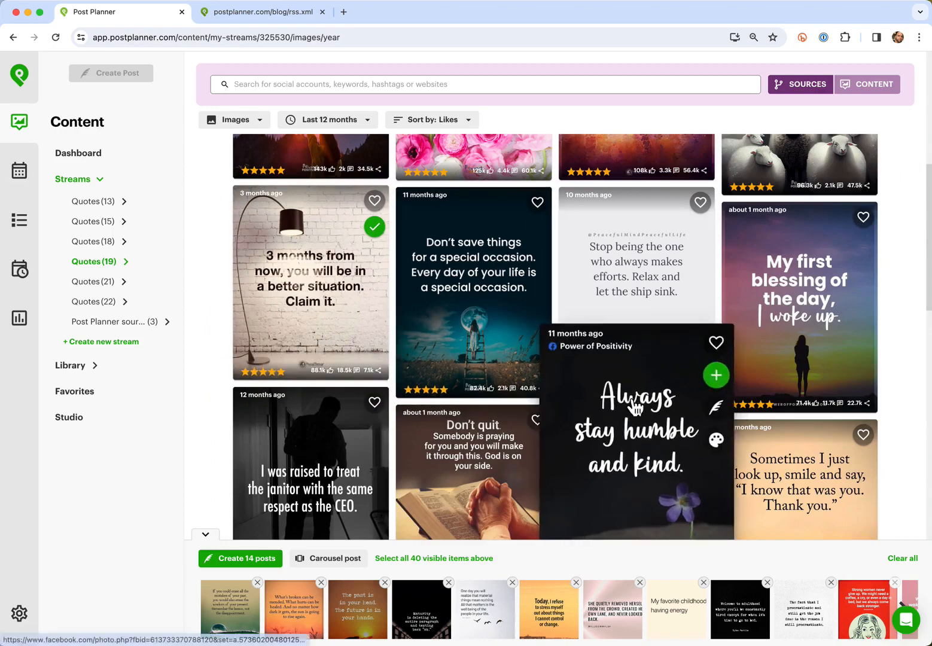
{"action": "left_click", "coordinate": [716, 375]}
{"action": "scroll", "coordinate": [215, 384], "scroll_direction": "down", "scroll_amount": 3}
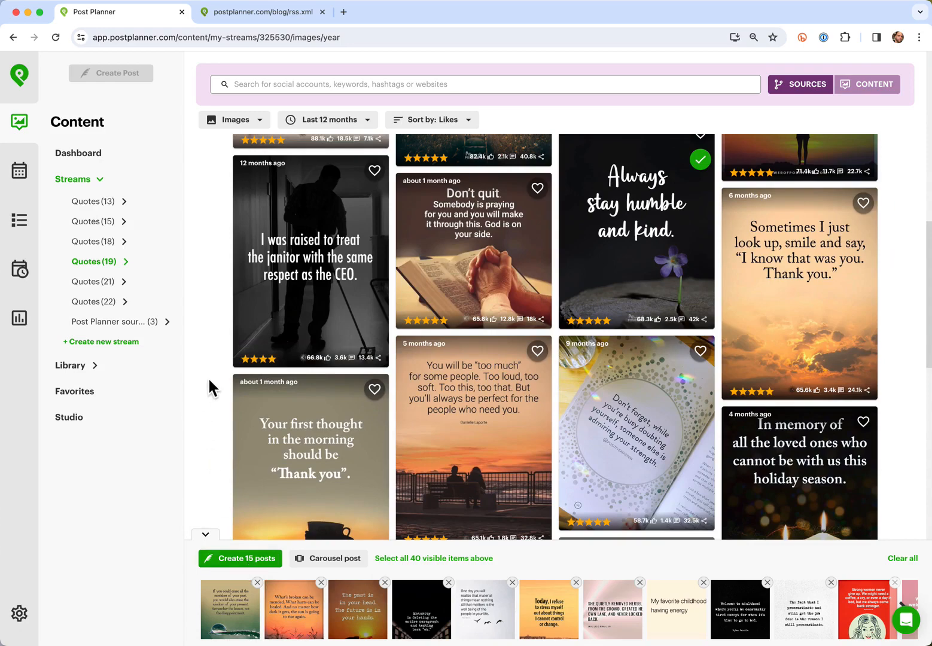
Step: From the Quotes (21) stream, select the "Sometimes, what you're looking for" and "Rock bottom has built more champions" images
{"action": "left_click", "coordinate": [104, 283]}
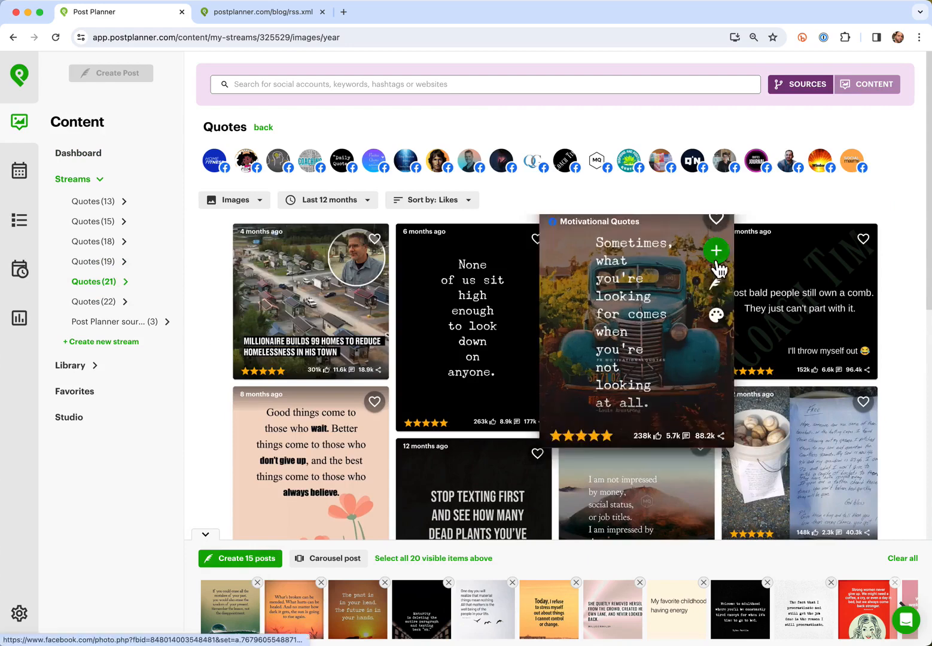
{"action": "left_click", "coordinate": [715, 250]}
{"action": "scroll", "coordinate": [209, 335], "scroll_direction": "down", "scroll_amount": 5}
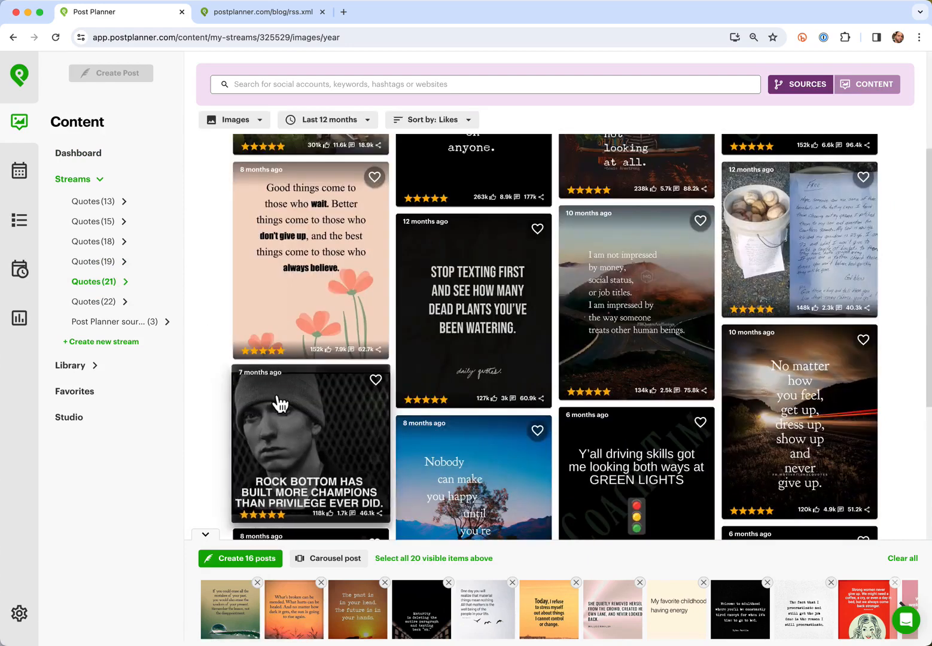
{"action": "left_click", "coordinate": [391, 401]}
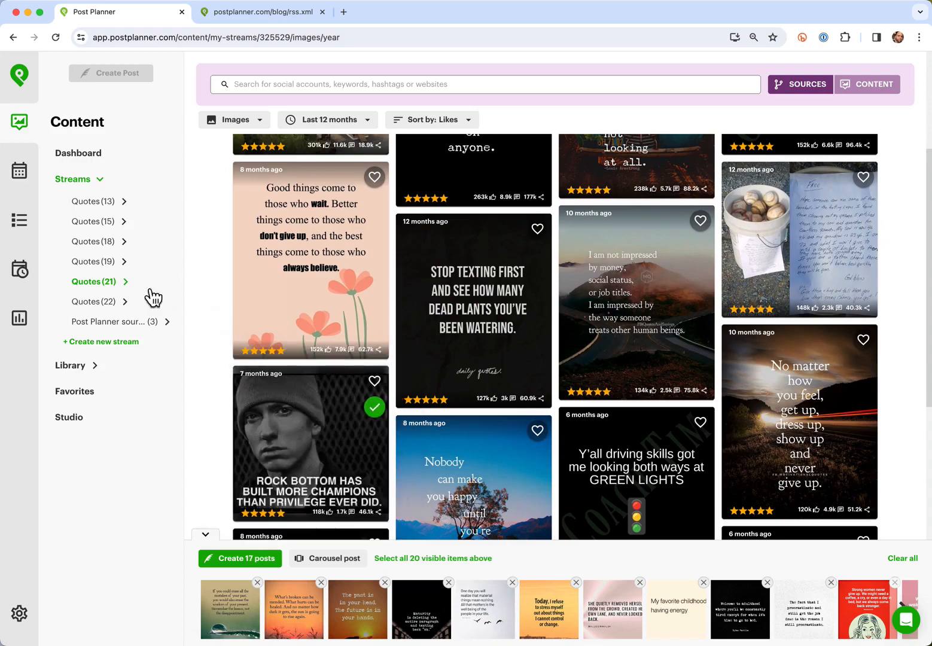
Step: From the Quotes (22) stream, select the "If you are 13, 14, 15", "Dance like no one is watching" and "When I was young" images
{"action": "left_click", "coordinate": [99, 302]}
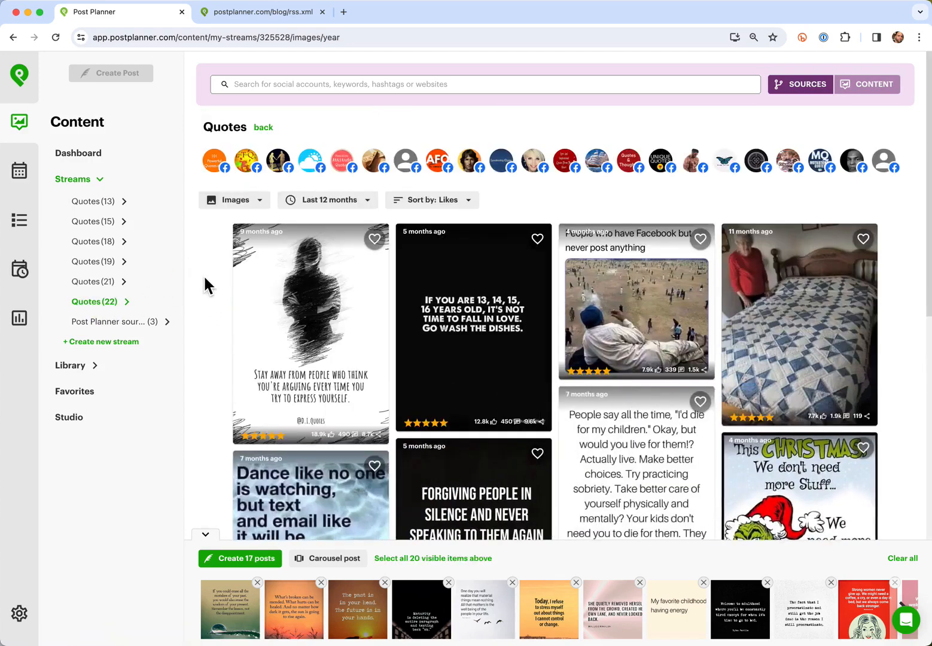
{"action": "scroll", "coordinate": [500, 197], "scroll_direction": "down", "scroll_amount": 2}
{"action": "left_click", "coordinate": [553, 169]}
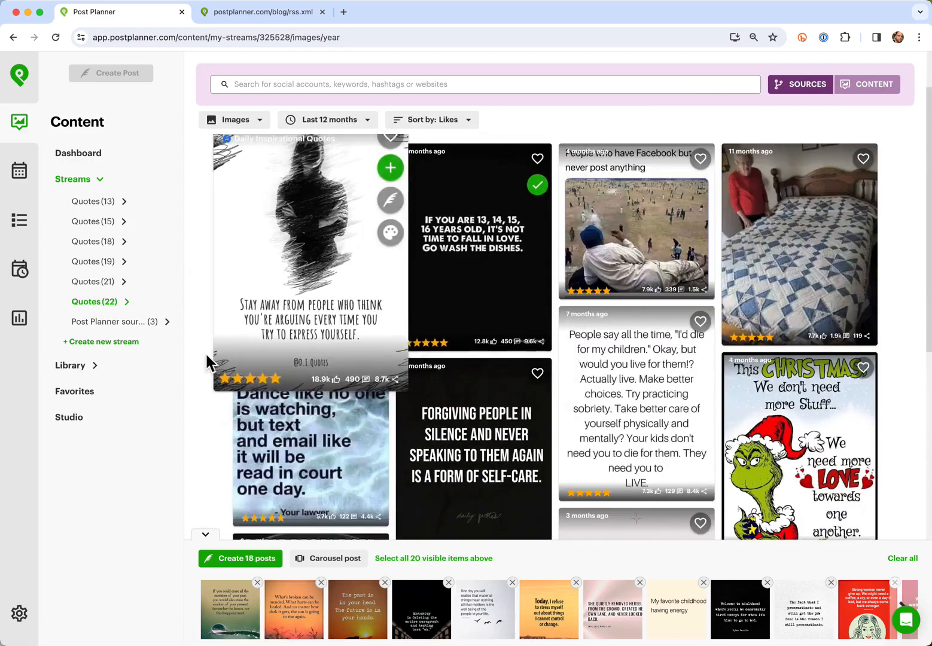
{"action": "scroll", "coordinate": [198, 342], "scroll_direction": "down", "scroll_amount": 3}
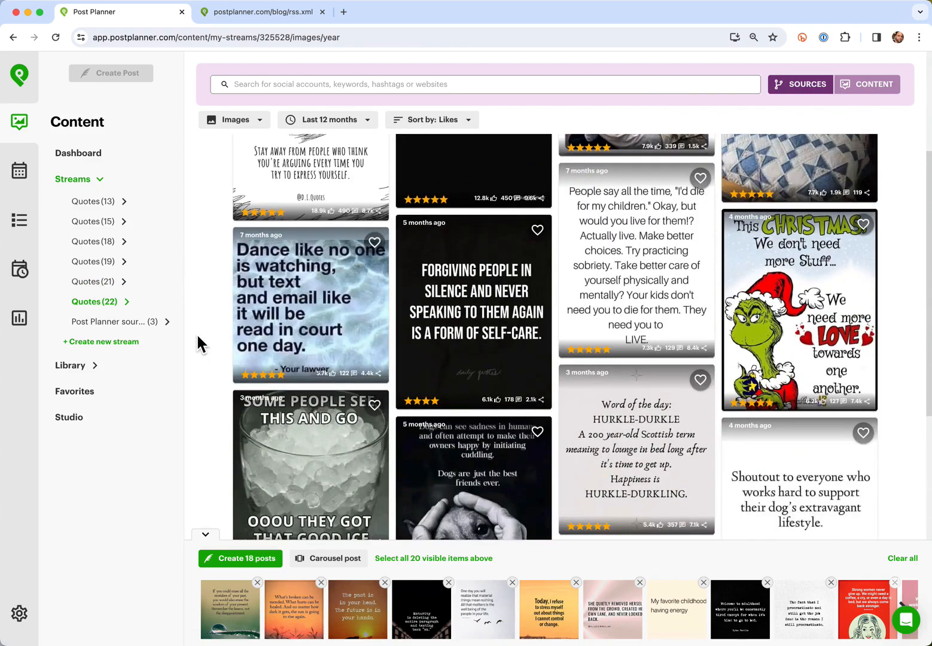
{"action": "left_click", "coordinate": [390, 259]}
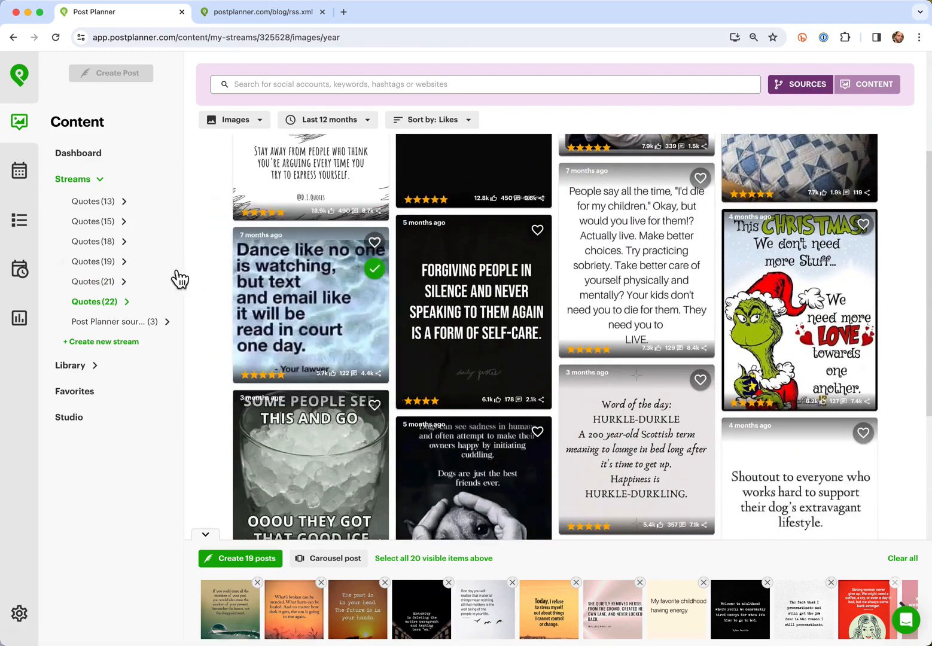
{"action": "scroll", "coordinate": [212, 302], "scroll_direction": "down", "scroll_amount": 8}
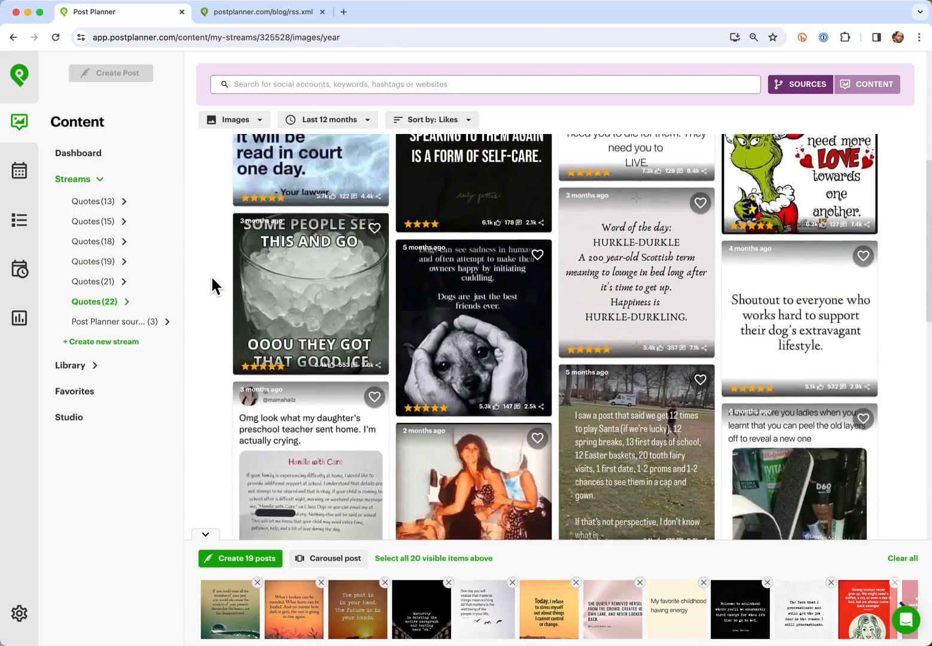
{"action": "scroll", "coordinate": [212, 286], "scroll_direction": "down", "scroll_amount": 3}
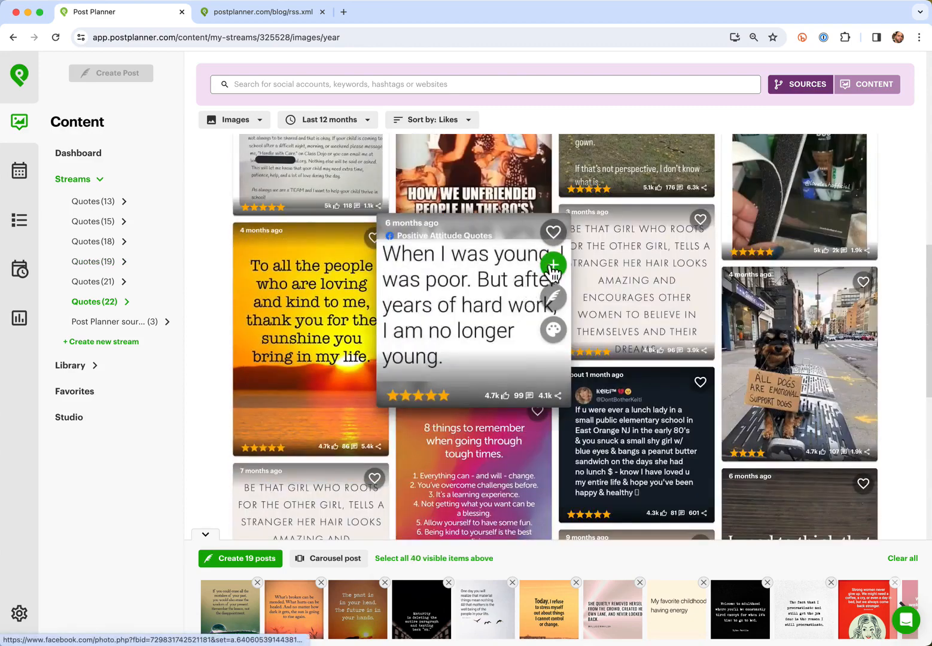
{"action": "left_click", "coordinate": [552, 264]}
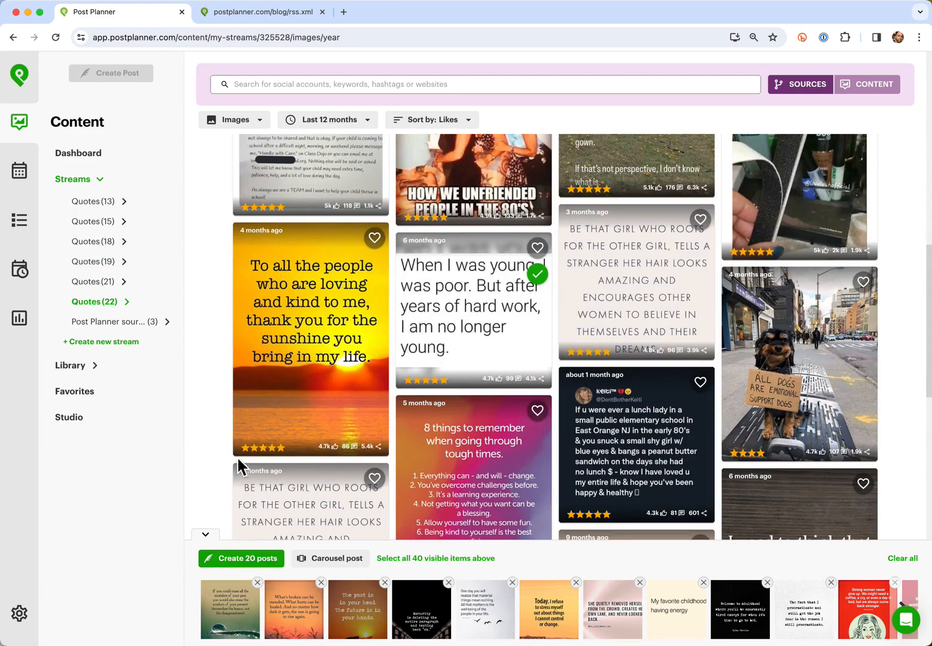
{"action": "scroll", "coordinate": [207, 393], "scroll_direction": "down", "scroll_amount": 3}
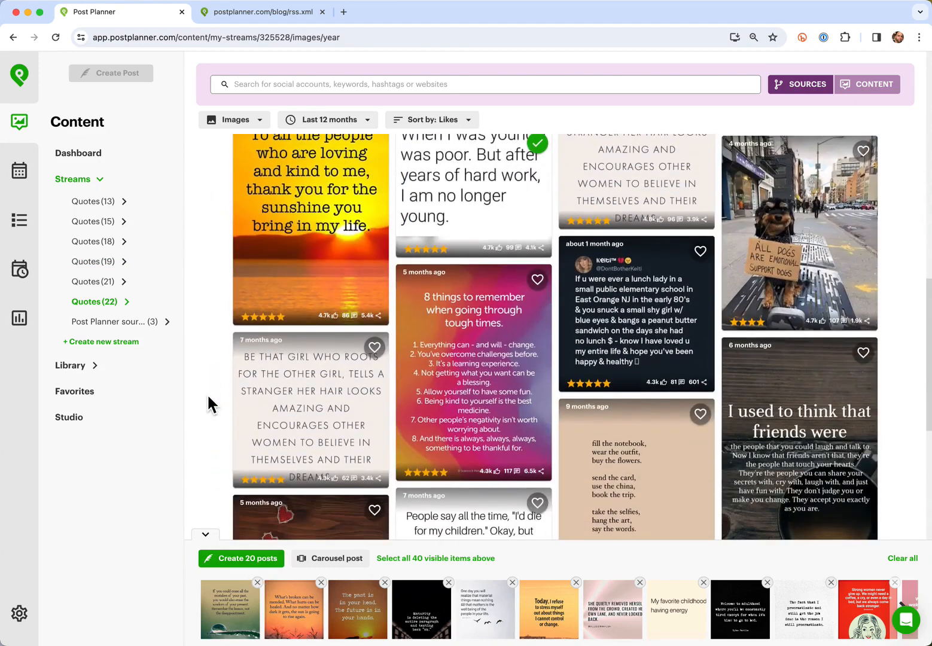
Step: Create posts from the 20 selected images and set their destination to the PP Quote Pics bucket
{"action": "left_click", "coordinate": [253, 563]}
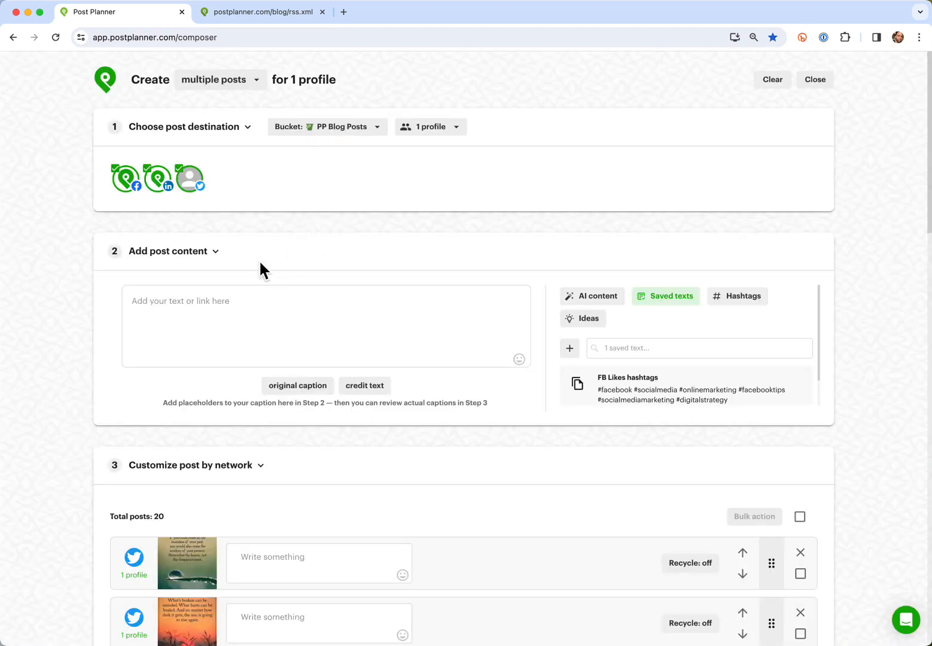
{"action": "scroll", "coordinate": [231, 406], "scroll_direction": "down", "scroll_amount": 4}
{"action": "scroll", "coordinate": [230, 406], "scroll_direction": "up", "scroll_amount": 4}
{"action": "left_click", "coordinate": [339, 134]}
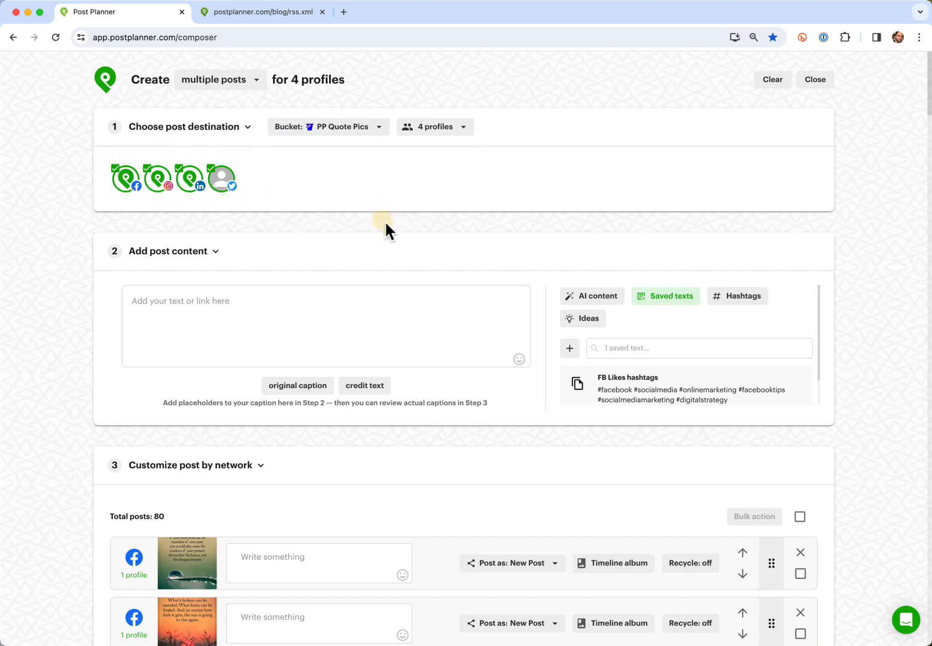
Step: Generate hashtag suggestions for "inspiring content to pick you up" and look through the recommended sets
{"action": "scroll", "coordinate": [384, 227], "scroll_direction": "down", "scroll_amount": 3}
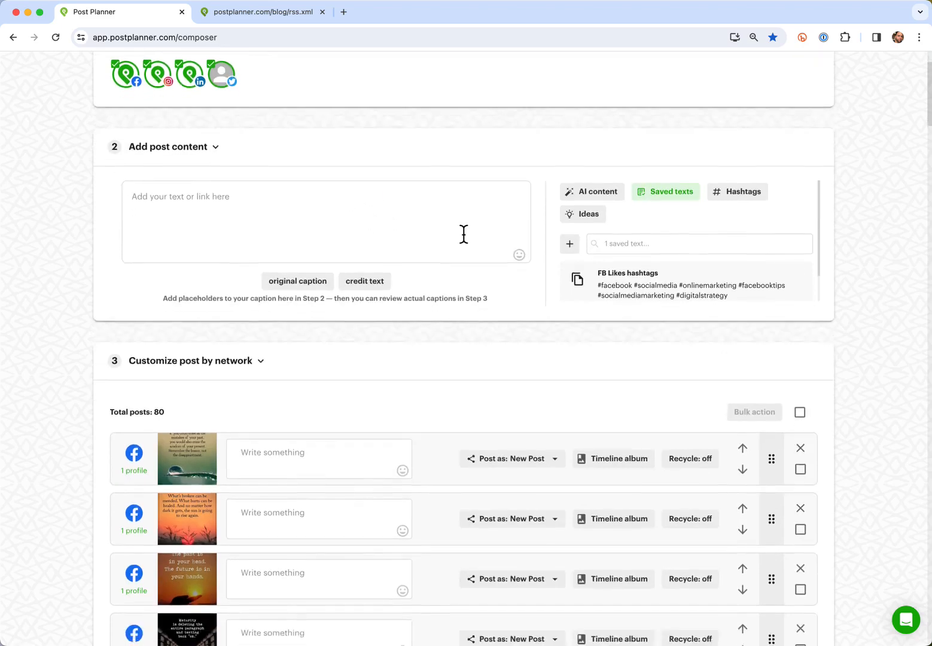
{"action": "left_click", "coordinate": [746, 199]}
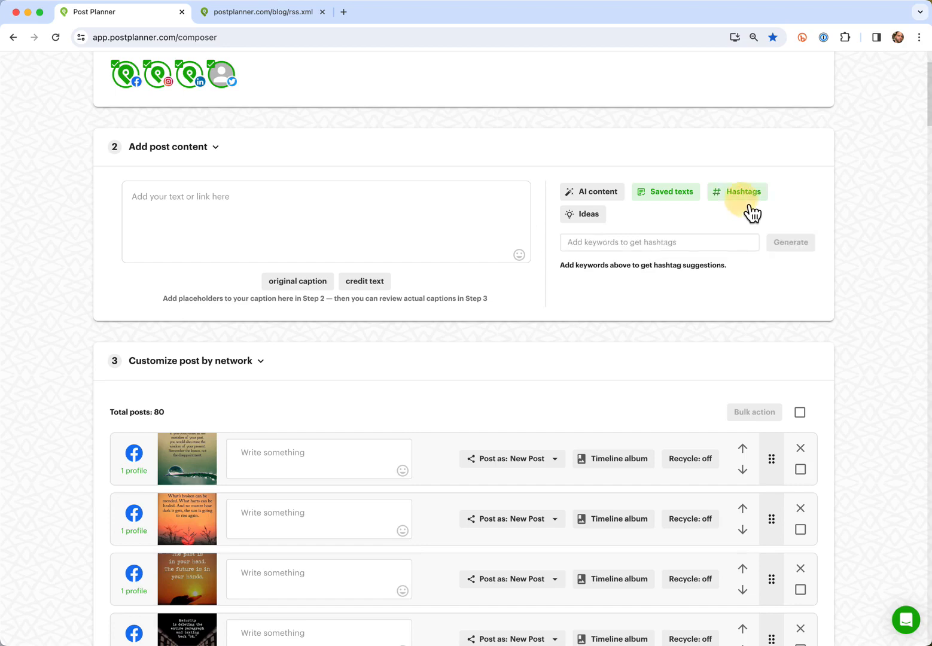
{"action": "left_click", "coordinate": [652, 243]}
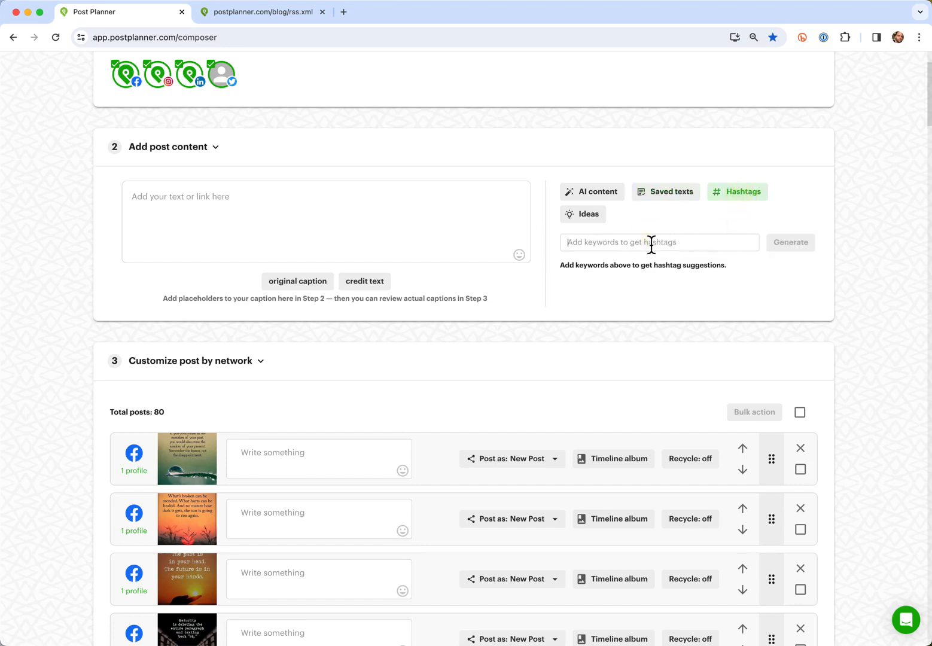
{"action": "type", "text": "inspiring content to pick you up"}
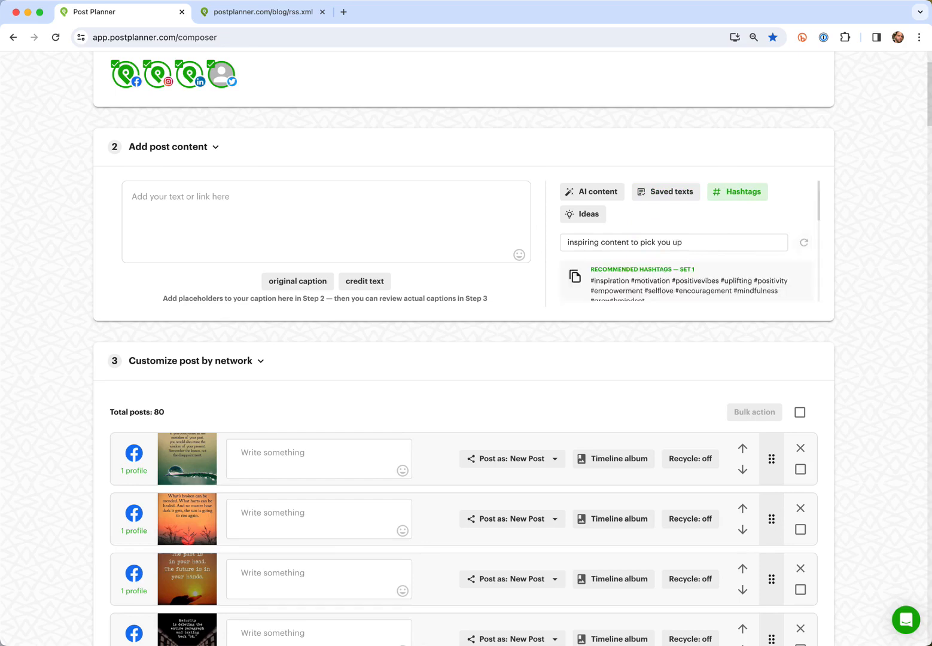
{"action": "scroll", "coordinate": [706, 275], "scroll_direction": "down", "scroll_amount": 3}
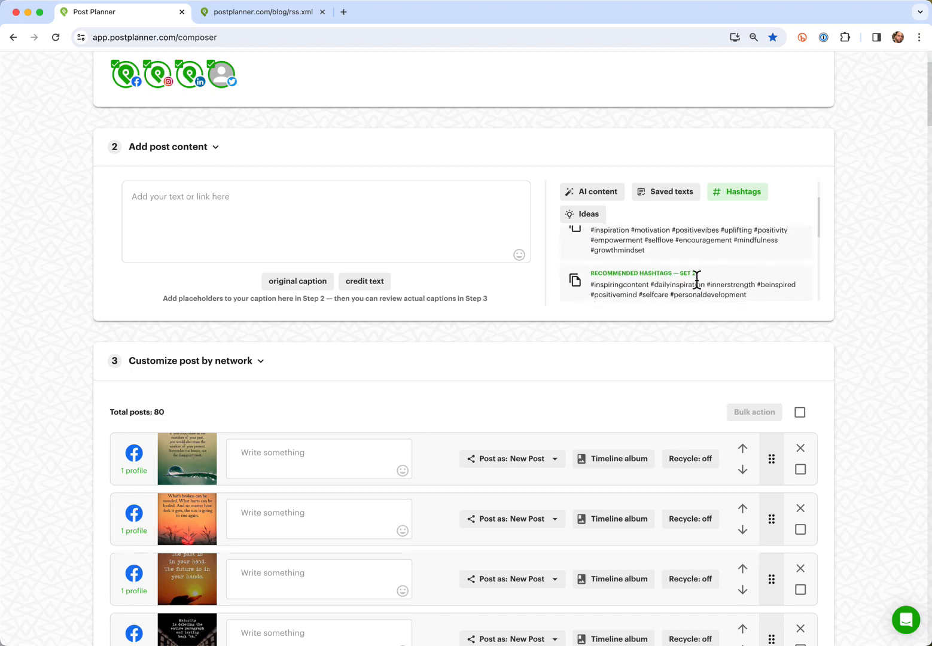
{"action": "scroll", "coordinate": [696, 278], "scroll_direction": "up", "scroll_amount": 1}
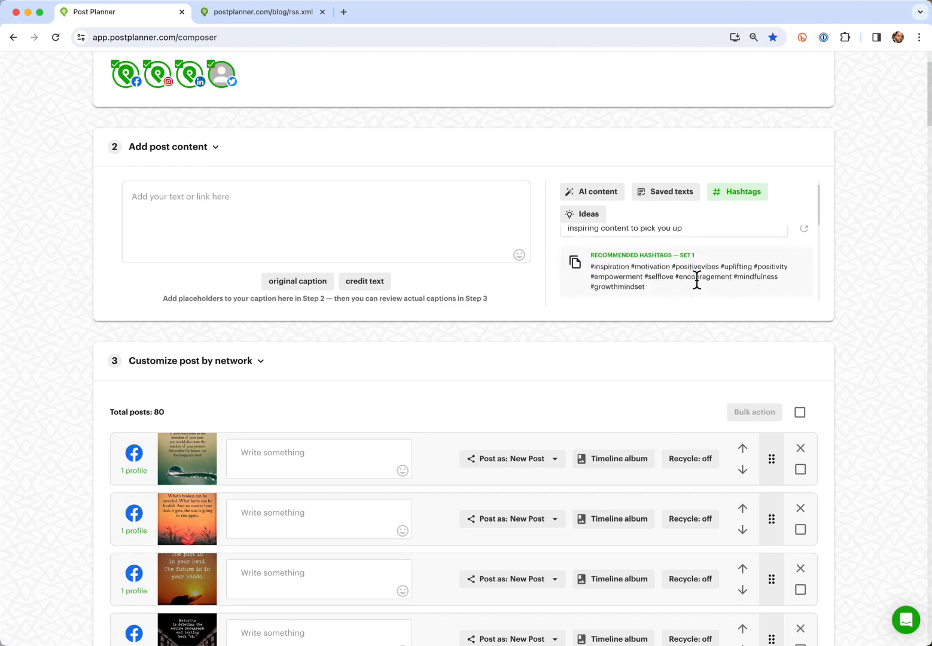
Step: Add the Set 1 recommended hashtags, from #inspiration to #growthmindset, as the caption of all posts and save the posts to the bucket
{"action": "left_click", "coordinate": [574, 263]}
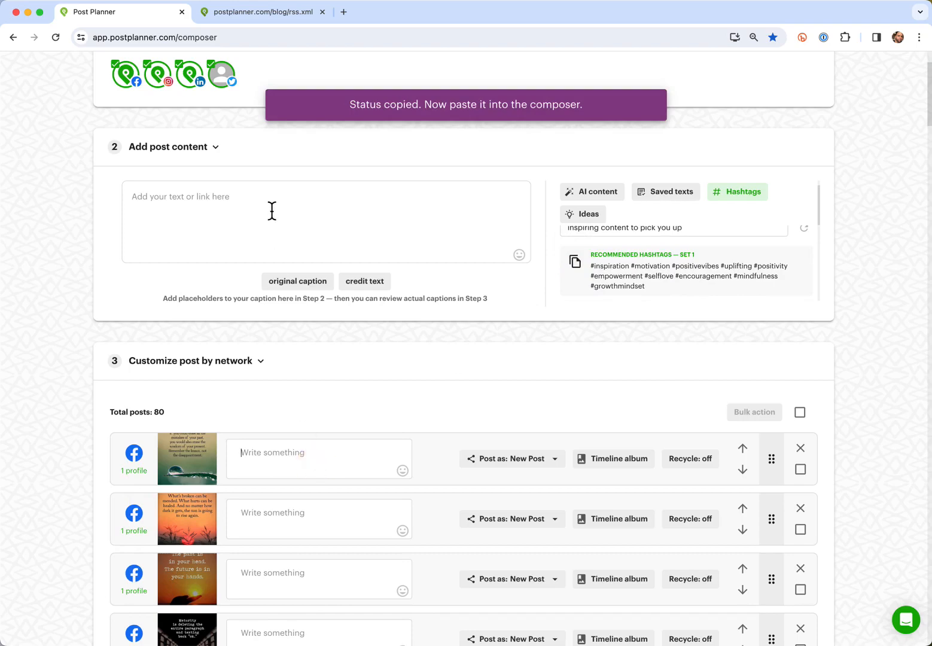
{"action": "left_click", "coordinate": [251, 191]}
{"action": "key", "text": "super+v"}
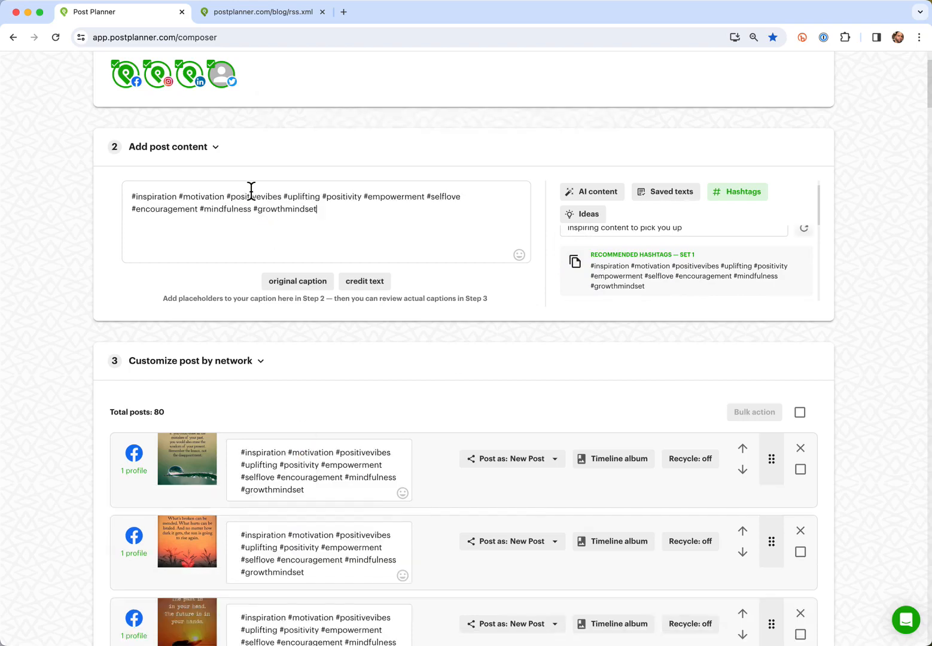
{"action": "scroll", "coordinate": [455, 353], "scroll_direction": "down", "scroll_amount": 20}
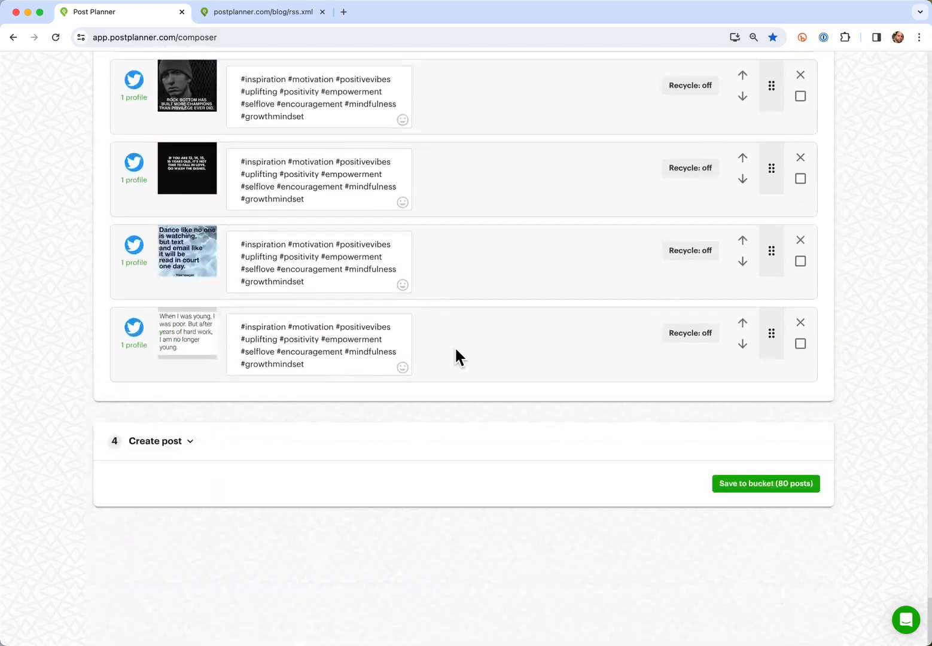
{"action": "left_click", "coordinate": [782, 496]}
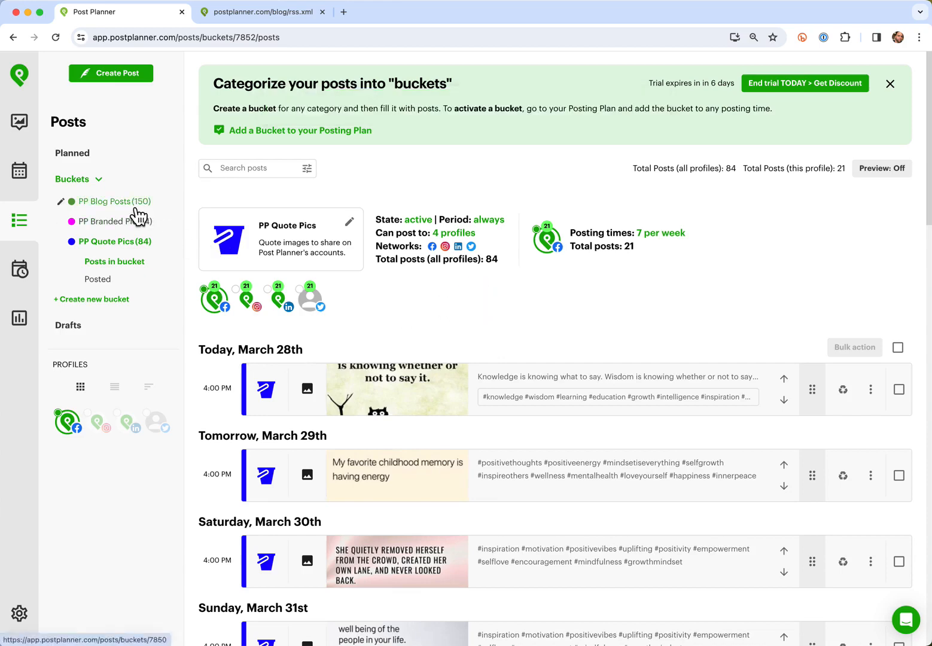
Step: Review the posts stored in the PP Blog Posts, PP Branded Pics and PP Quote Pics buckets
{"action": "left_click", "coordinate": [113, 202]}
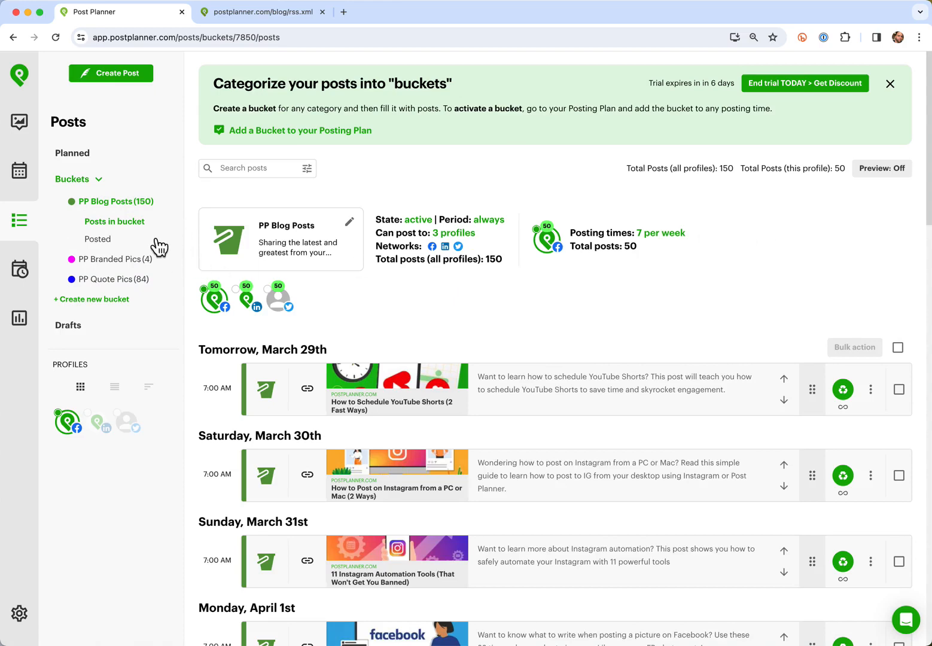
{"action": "left_click", "coordinate": [136, 260]}
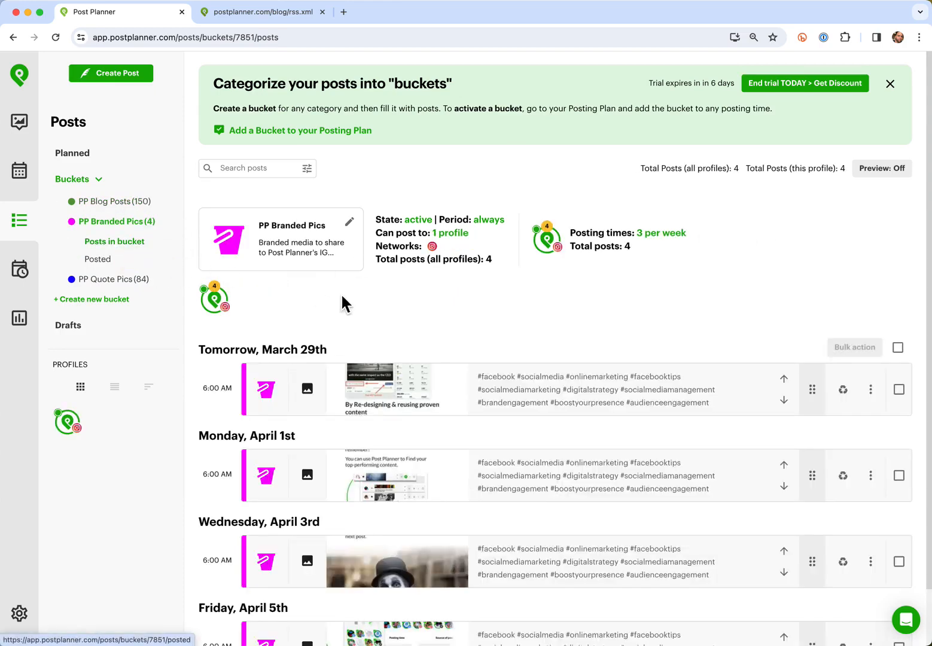
{"action": "left_click", "coordinate": [136, 279]}
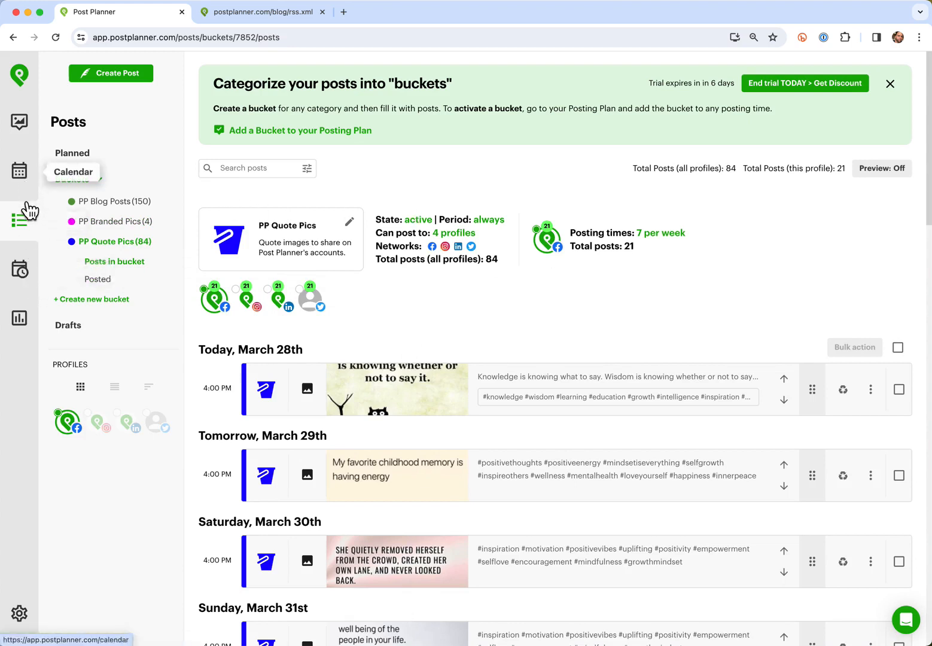
Step: Filter the planned posts to the Post Planner Facebook profile and examine how far its daily time slots are filled
{"action": "left_click", "coordinate": [80, 164]}
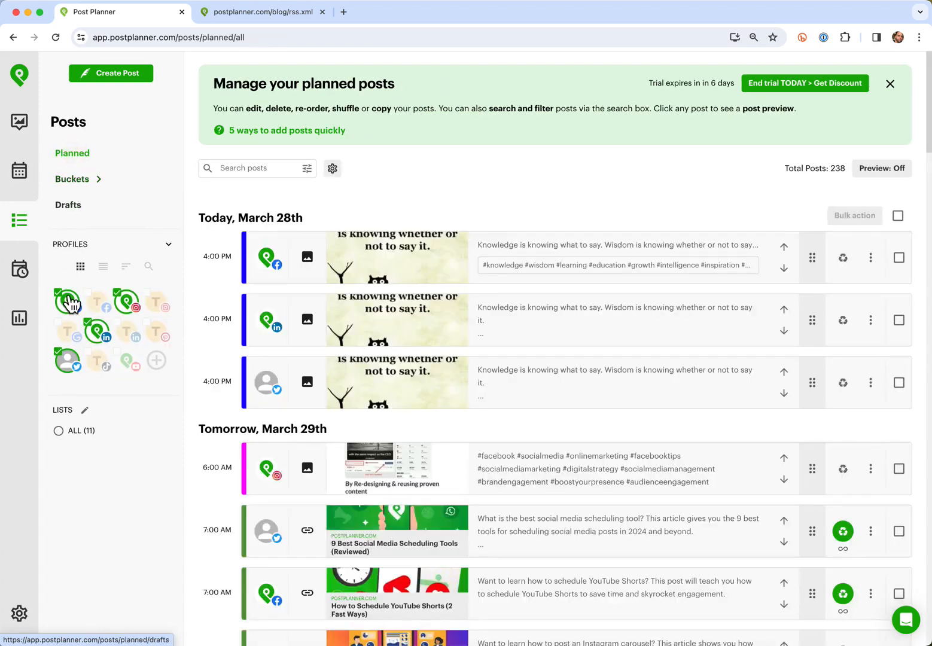
{"action": "left_click", "coordinate": [74, 306]}
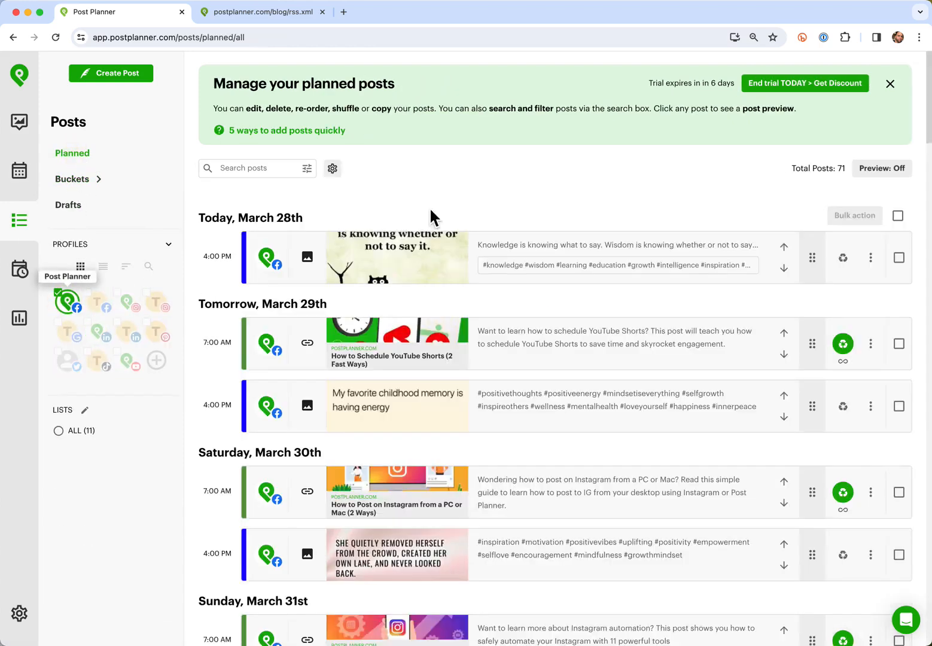
{"action": "scroll", "coordinate": [455, 204], "scroll_direction": "down", "scroll_amount": 2}
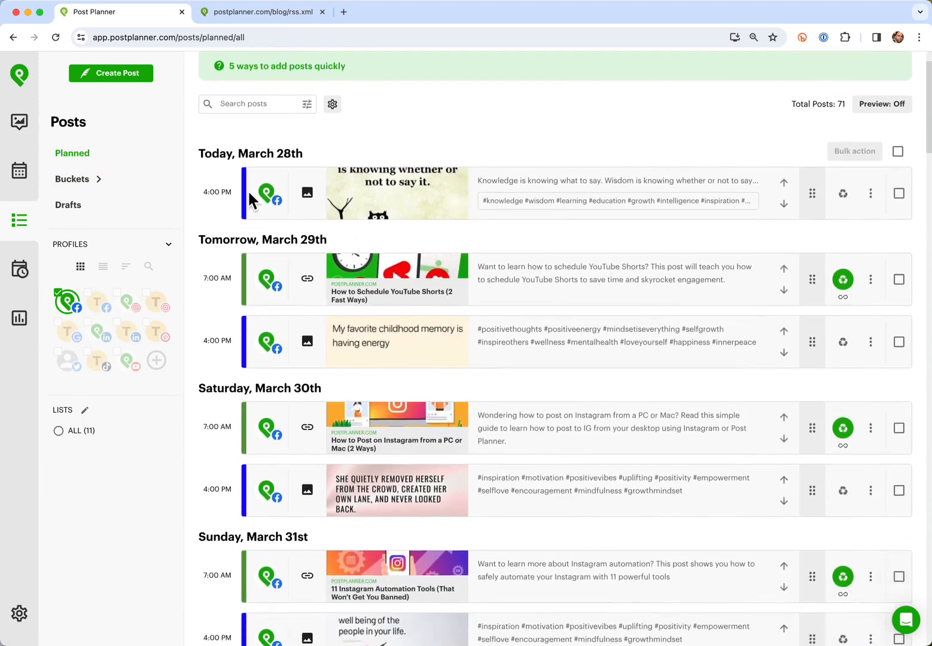
{"action": "scroll", "coordinate": [215, 288], "scroll_direction": "down", "scroll_amount": 2}
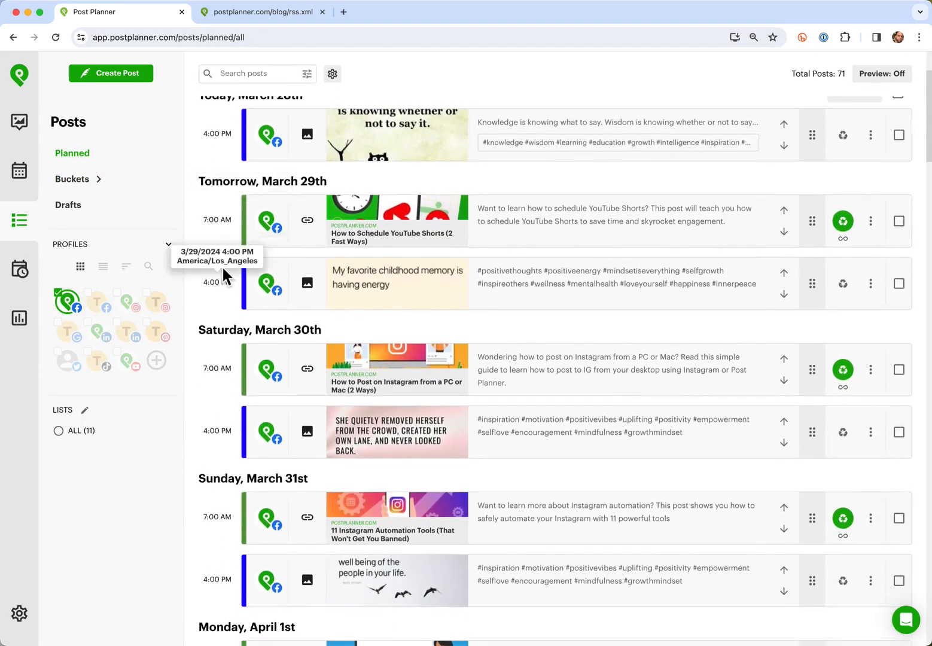
{"action": "scroll", "coordinate": [230, 382], "scroll_direction": "down", "scroll_amount": 10}
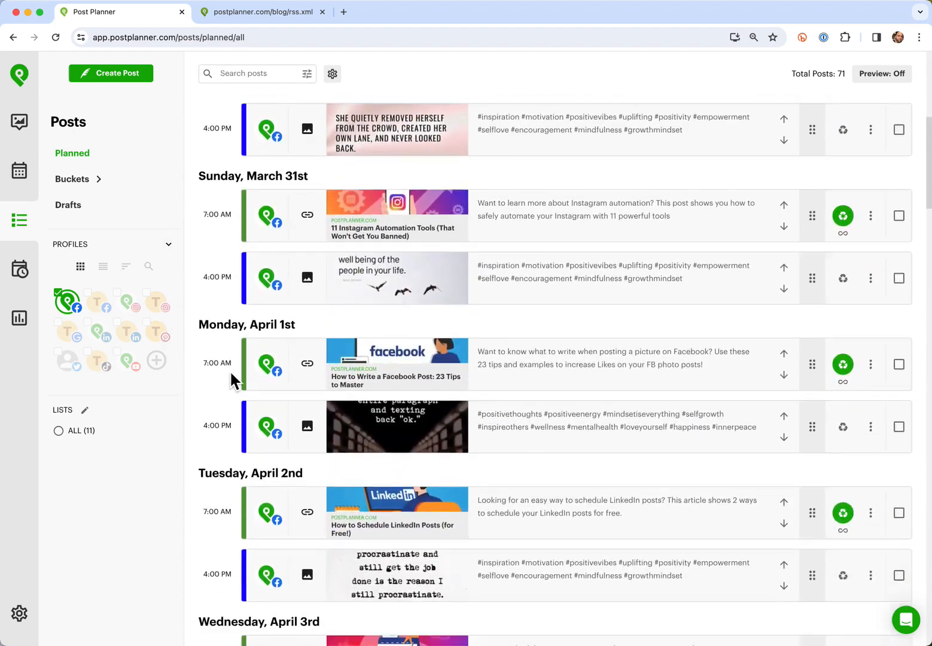
{"action": "scroll", "coordinate": [232, 380], "scroll_direction": "up", "scroll_amount": 11}
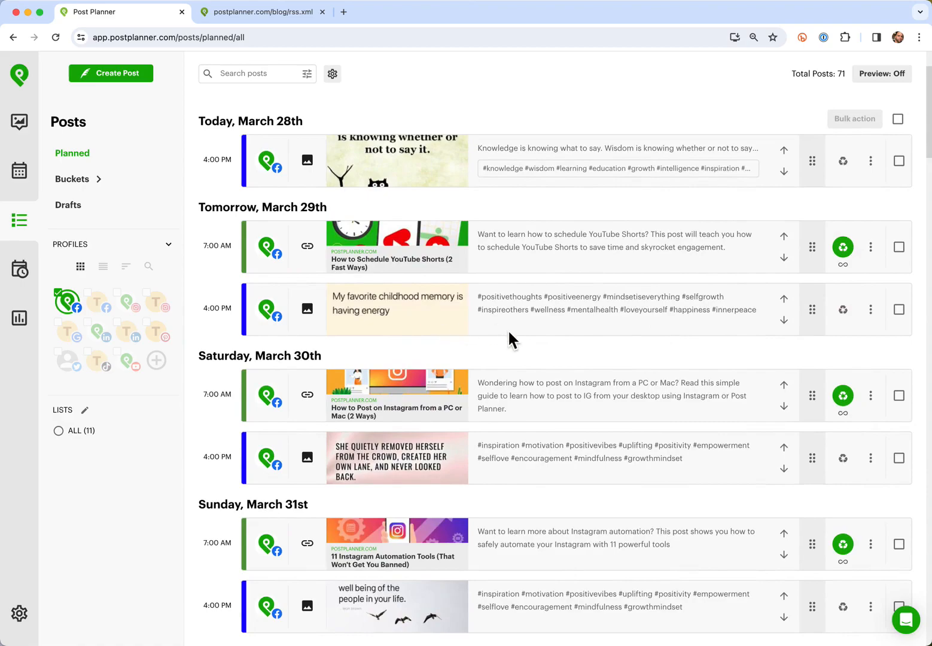
{"action": "scroll", "coordinate": [509, 333], "scroll_direction": "down", "scroll_amount": 20}
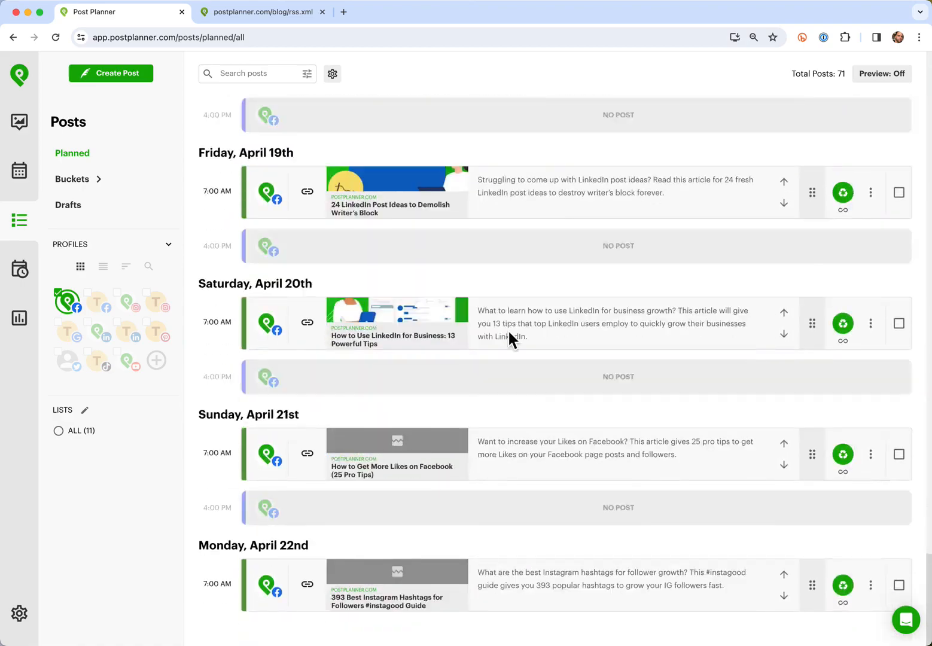
{"action": "scroll", "coordinate": [509, 335], "scroll_direction": "up", "scroll_amount": 8}
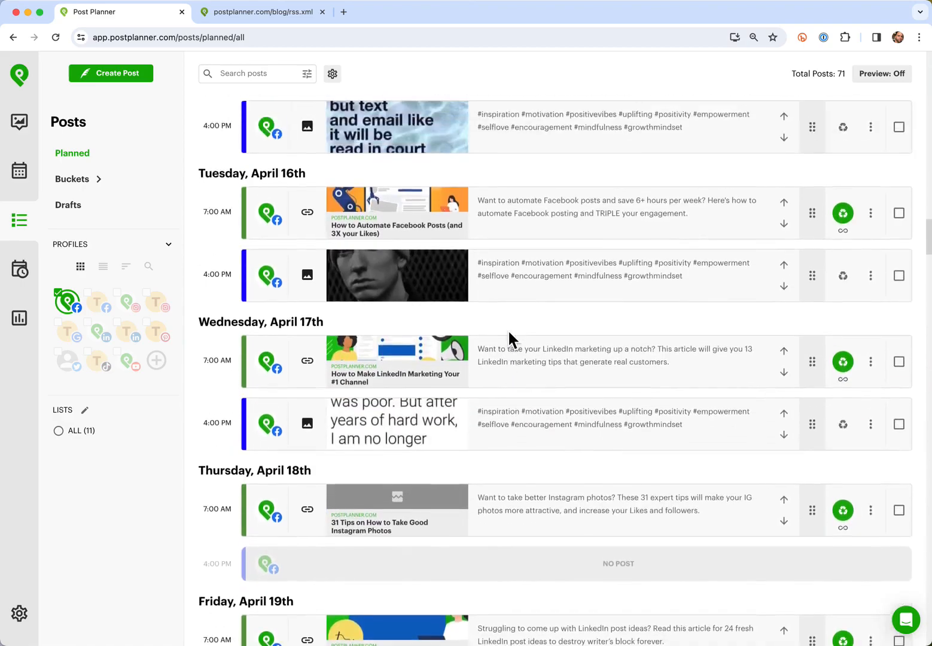
{"action": "scroll", "coordinate": [508, 331], "scroll_direction": "up", "scroll_amount": 1}
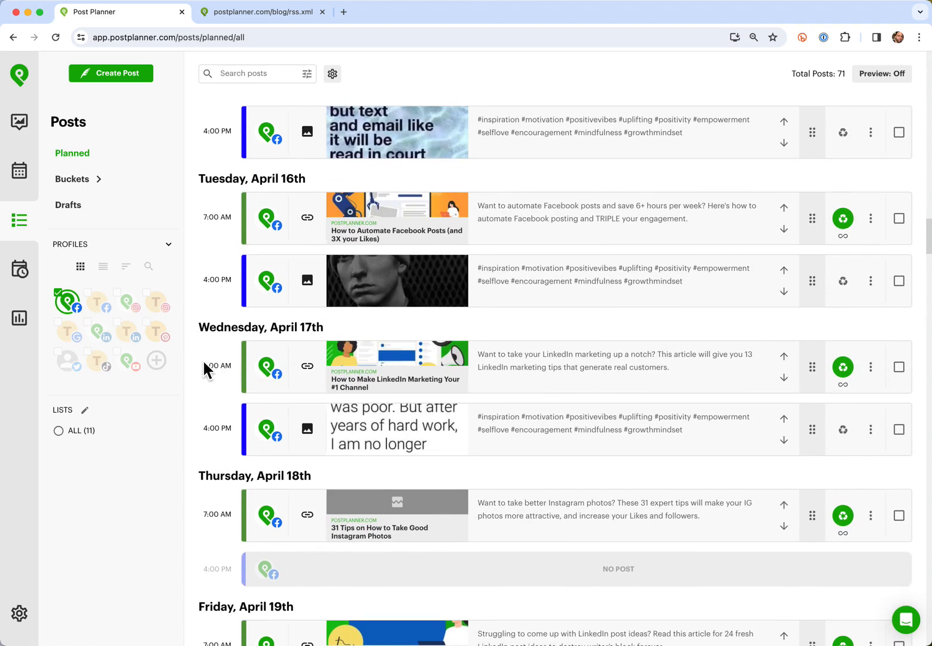
Step: Filter the planned posts to the Post Planner Instagram profile and examine its filled and empty 6:00 AM slots
{"action": "left_click", "coordinate": [136, 310]}
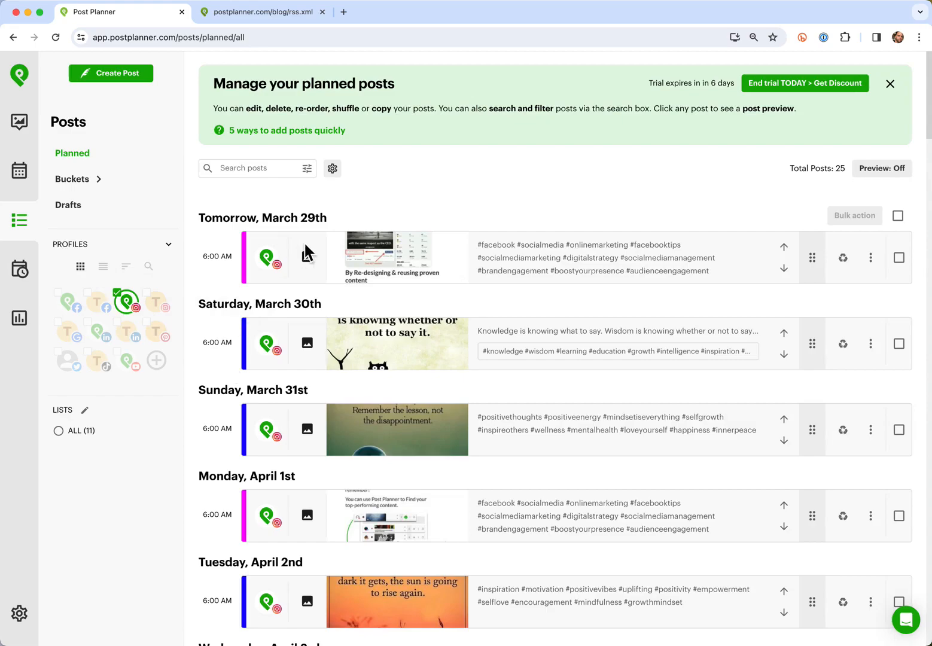
{"action": "scroll", "coordinate": [306, 253], "scroll_direction": "down", "scroll_amount": 3}
{"action": "scroll", "coordinate": [307, 250], "scroll_direction": "down", "scroll_amount": 15}
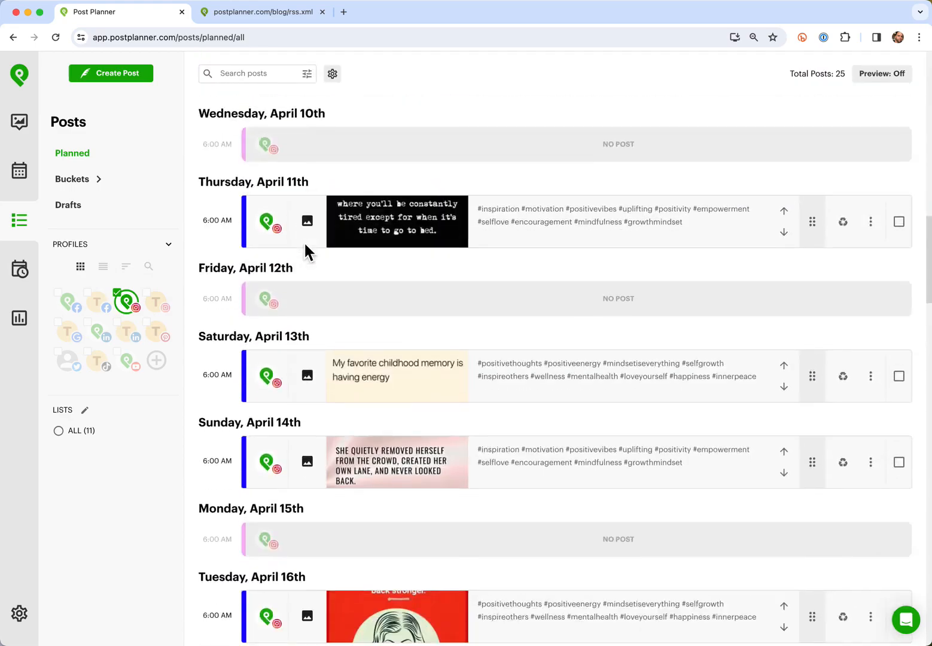
{"action": "scroll", "coordinate": [304, 241], "scroll_direction": "down", "scroll_amount": 6}
{"action": "scroll", "coordinate": [304, 241], "scroll_direction": "up", "scroll_amount": 20}
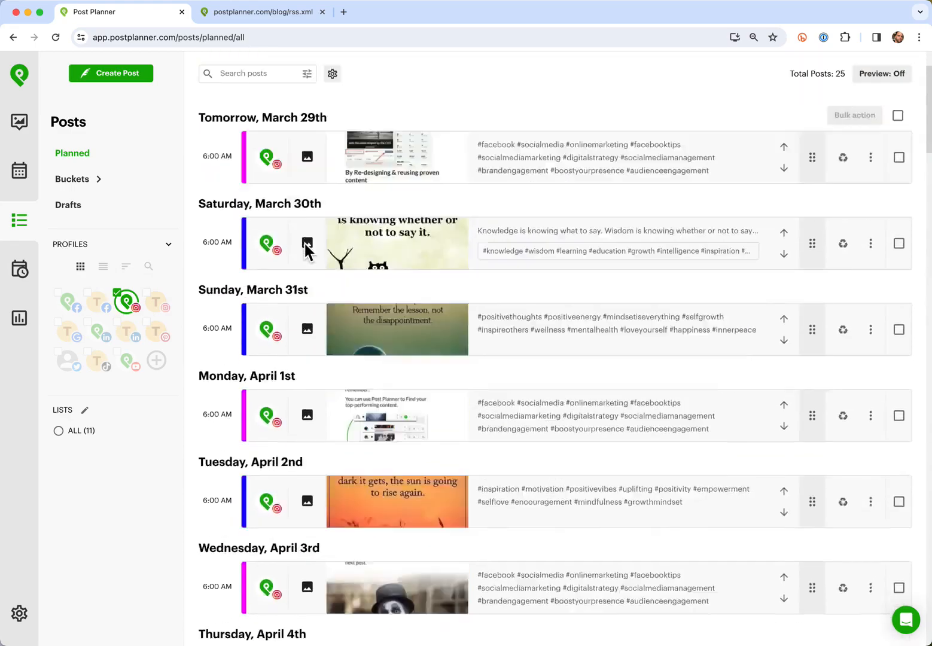
{"action": "scroll", "coordinate": [304, 241], "scroll_direction": "down", "scroll_amount": 5}
{"action": "scroll", "coordinate": [304, 241], "scroll_direction": "down", "scroll_amount": 8}
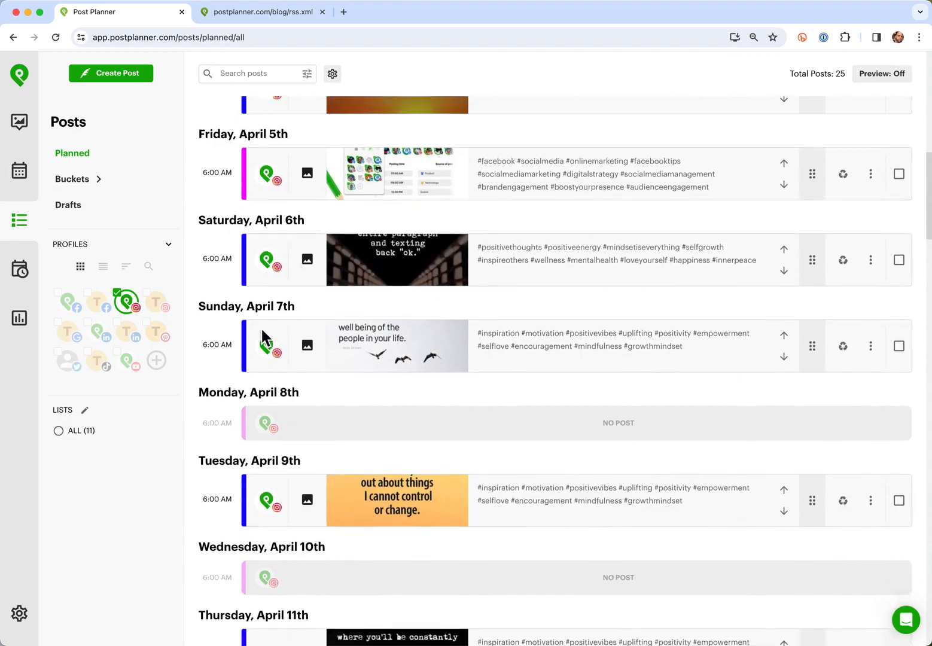
{"action": "scroll", "coordinate": [281, 341], "scroll_direction": "down", "scroll_amount": 3}
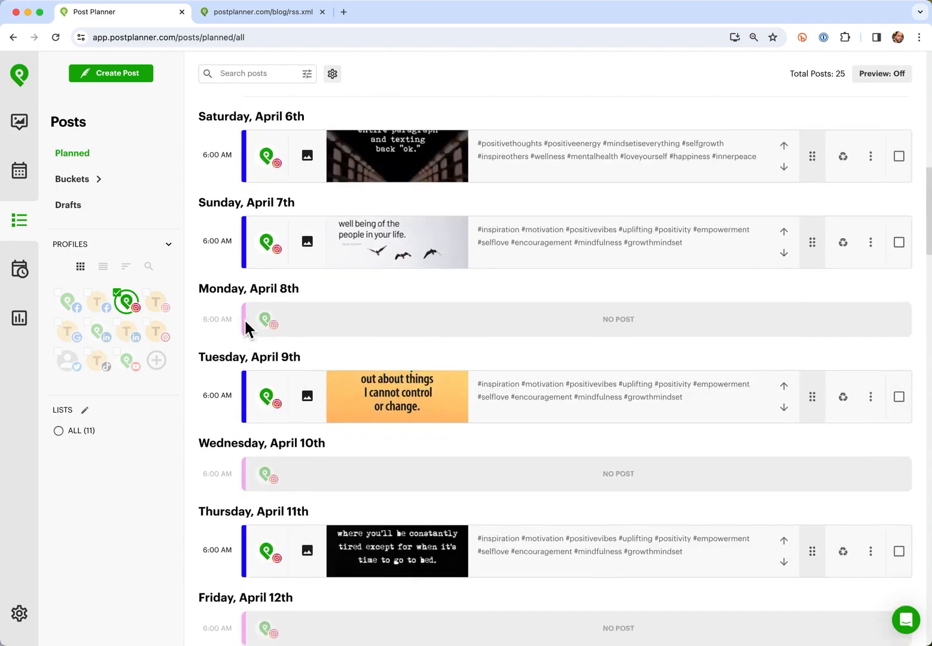
{"action": "scroll", "coordinate": [301, 348], "scroll_direction": "down", "scroll_amount": 20}
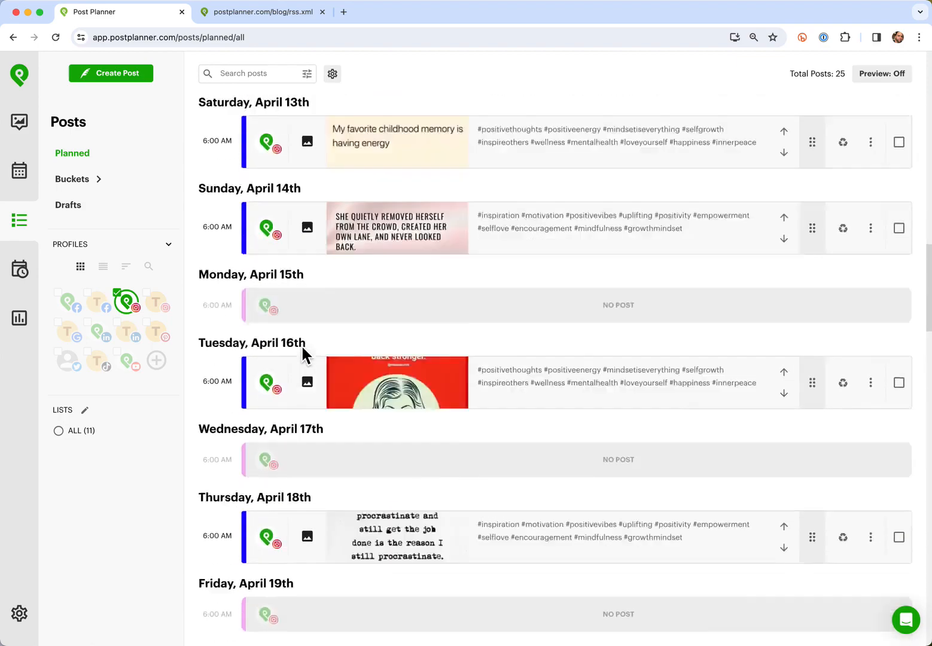
{"action": "scroll", "coordinate": [302, 348], "scroll_direction": "down", "scroll_amount": 20}
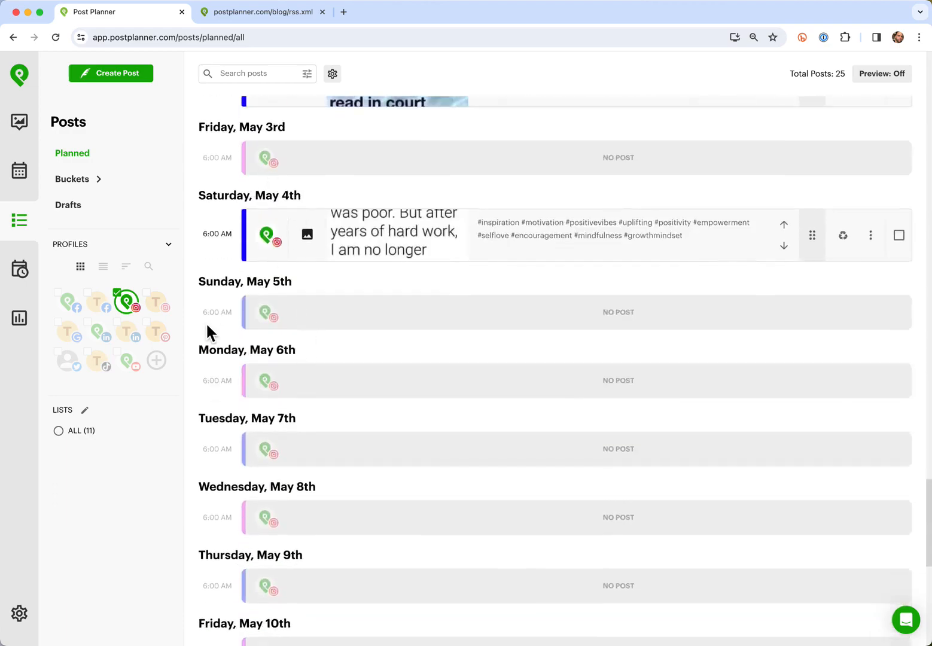
{"action": "scroll", "coordinate": [203, 326], "scroll_direction": "up", "scroll_amount": 4}
Step: Check the planned posts of the LinkedIn and Twitter profiles, and the monthly calendar for the Facebook and Instagram profiles
{"action": "left_click", "coordinate": [100, 341]}
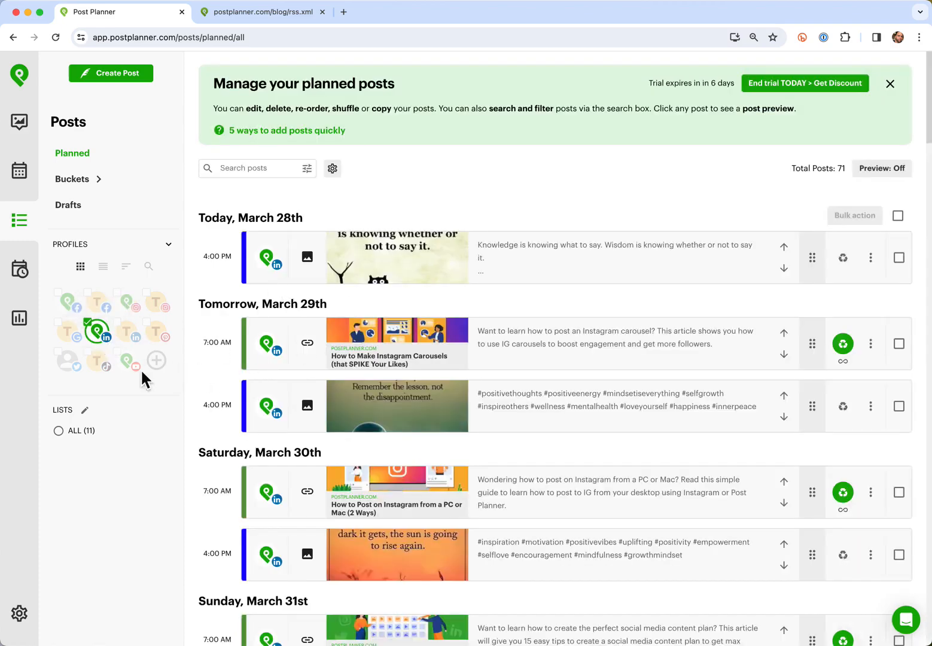
{"action": "left_click", "coordinate": [68, 360]}
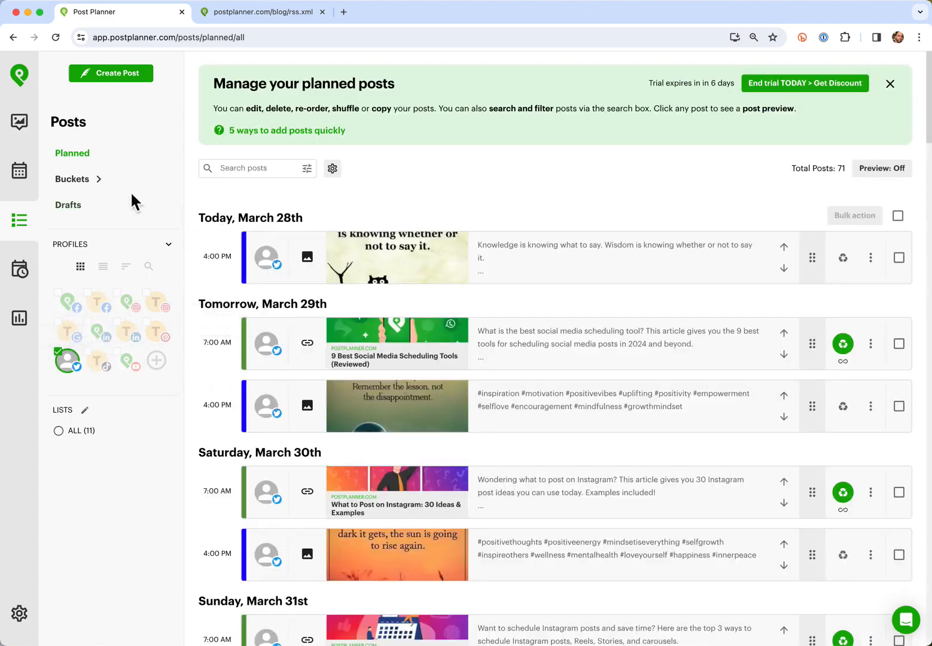
{"action": "left_click", "coordinate": [32, 190]}
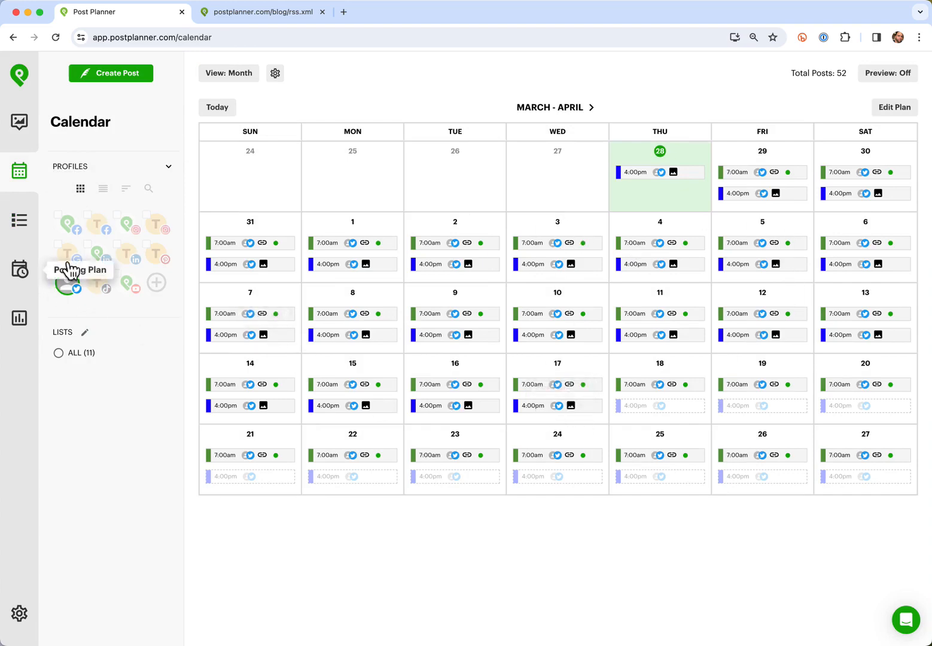
{"action": "left_click", "coordinate": [76, 239]}
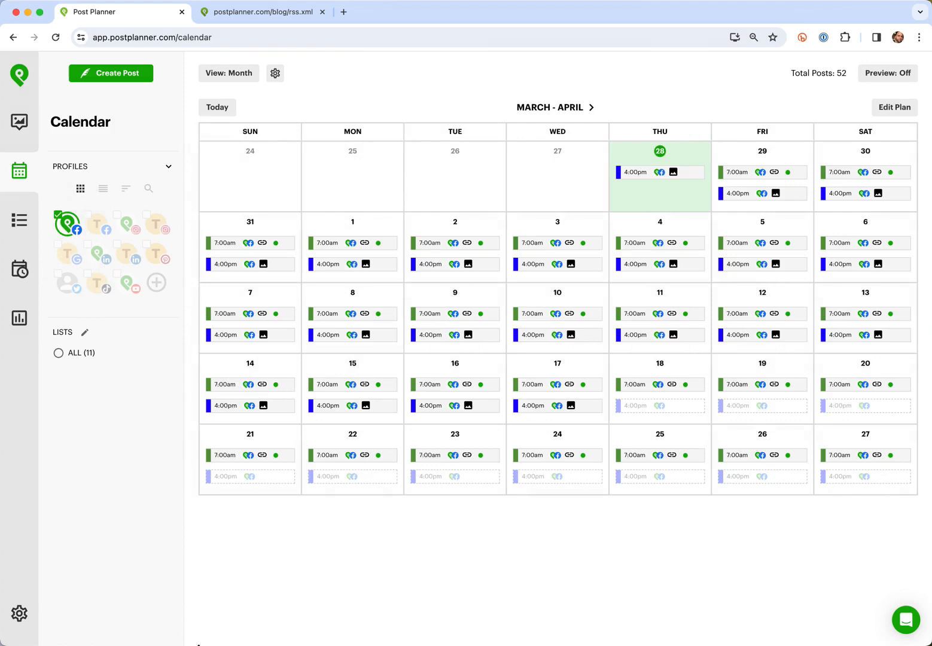
{"action": "left_click", "coordinate": [139, 242]}
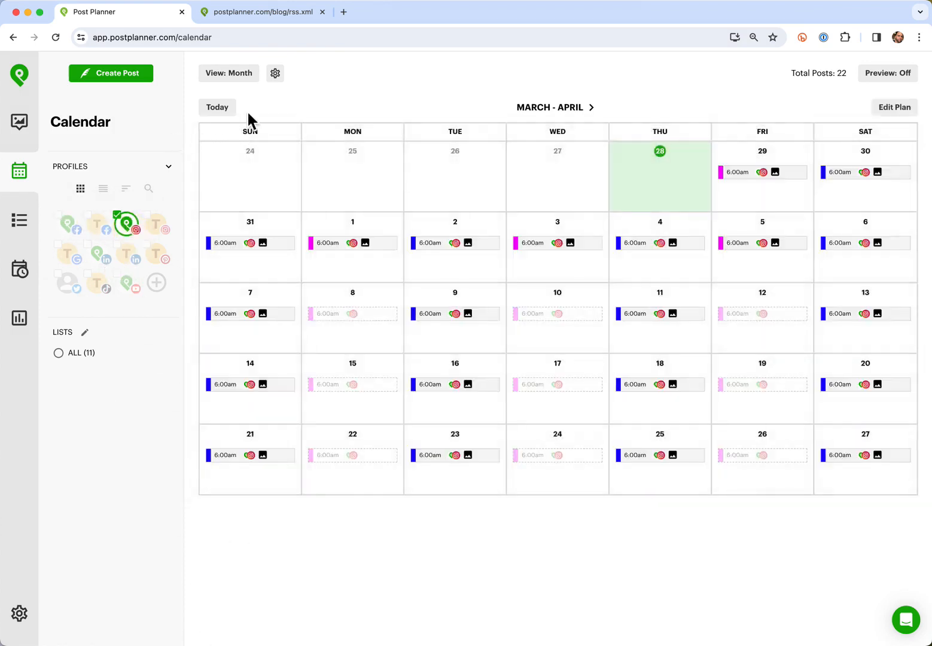
Step: Switch the Instagram profile's planned posts to the Grid format and review the scheduled images and empty slots
{"action": "left_click", "coordinate": [26, 232]}
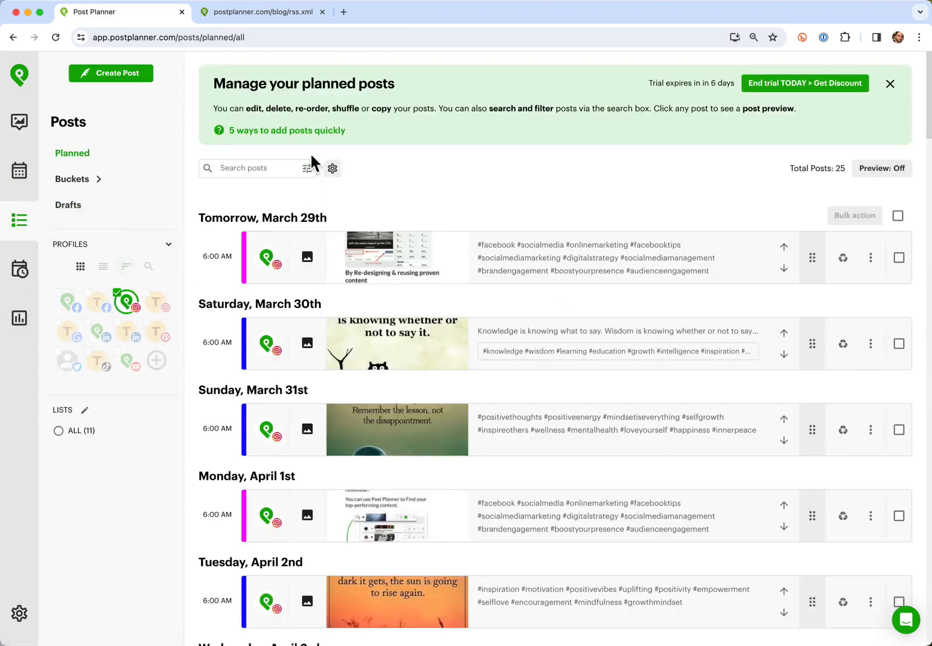
{"action": "left_click", "coordinate": [315, 178]}
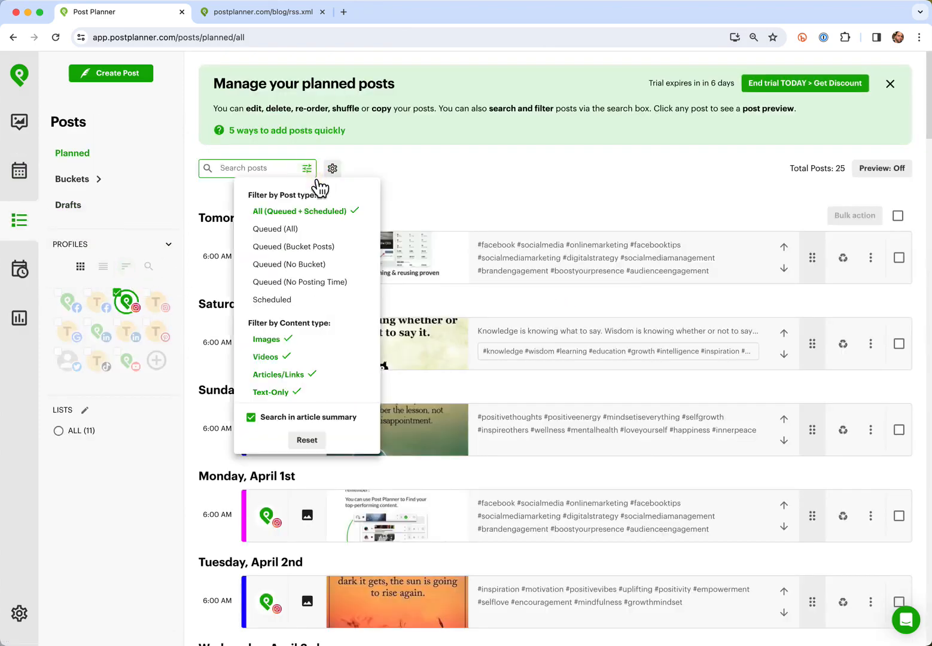
{"action": "left_click", "coordinate": [382, 167]}
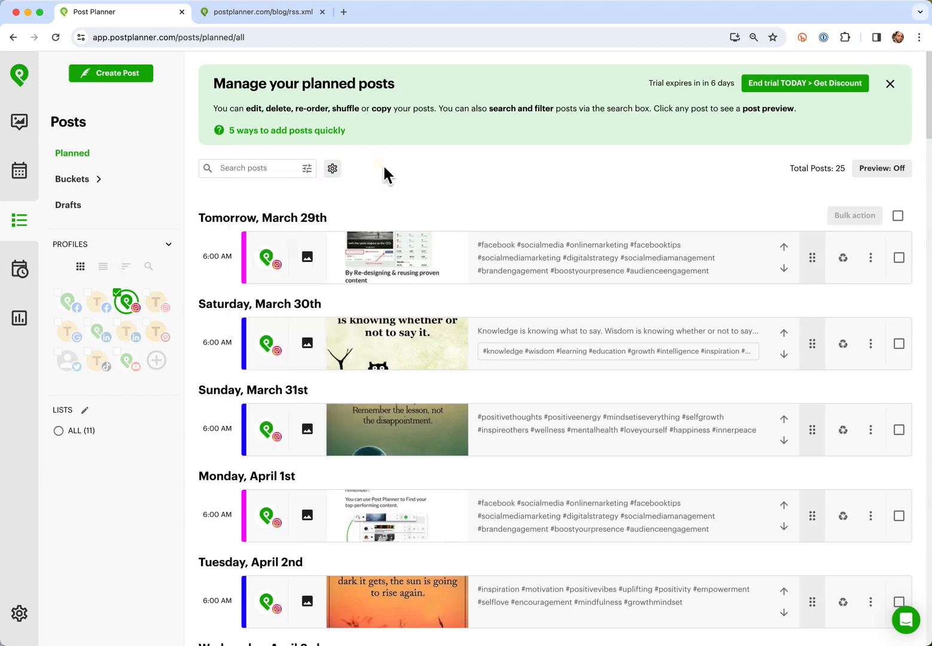
{"action": "left_click", "coordinate": [338, 172]}
{"action": "left_click", "coordinate": [317, 343]}
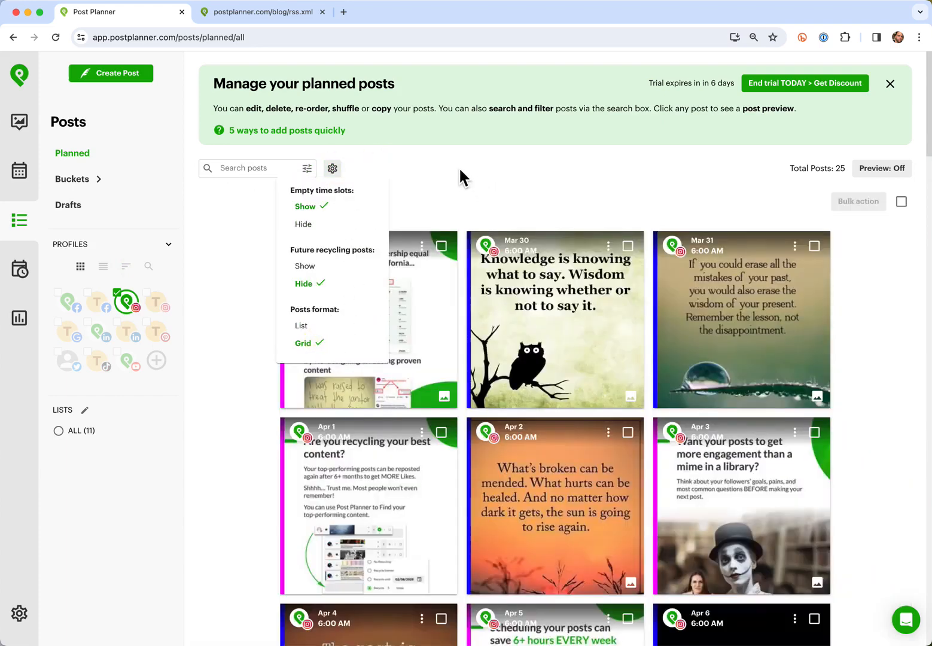
{"action": "left_click", "coordinate": [497, 172]}
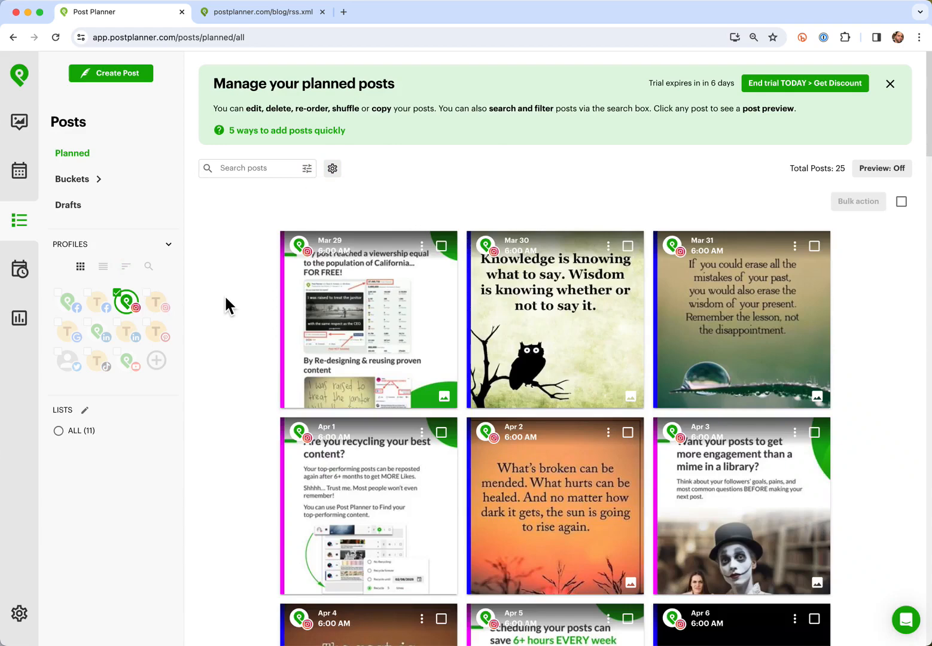
{"action": "scroll", "coordinate": [226, 298], "scroll_direction": "down", "scroll_amount": 5}
{"action": "scroll", "coordinate": [226, 305], "scroll_direction": "down", "scroll_amount": 2}
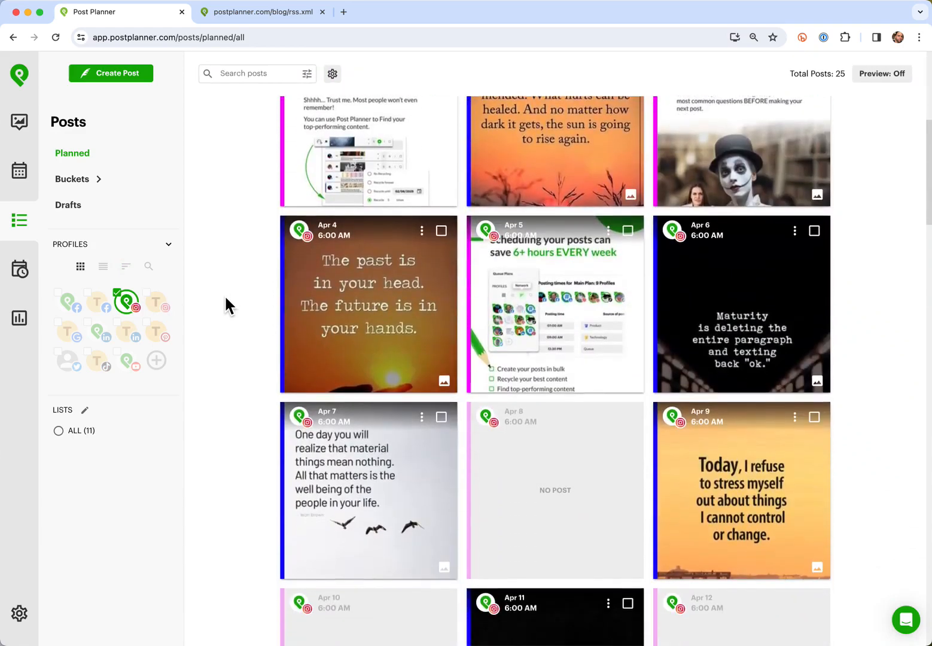
{"action": "scroll", "coordinate": [288, 317], "scroll_direction": "down", "scroll_amount": 3}
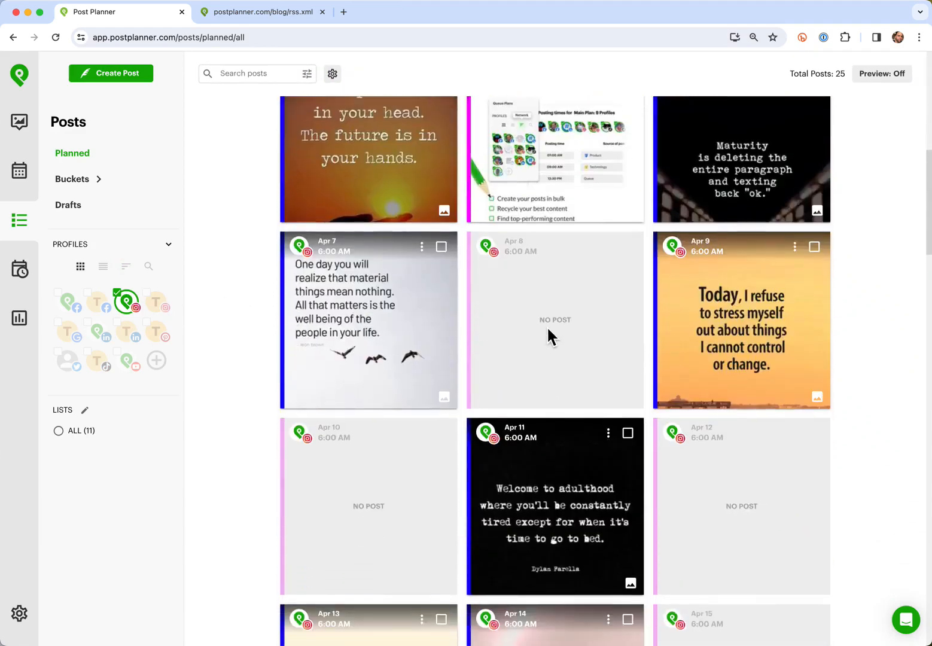